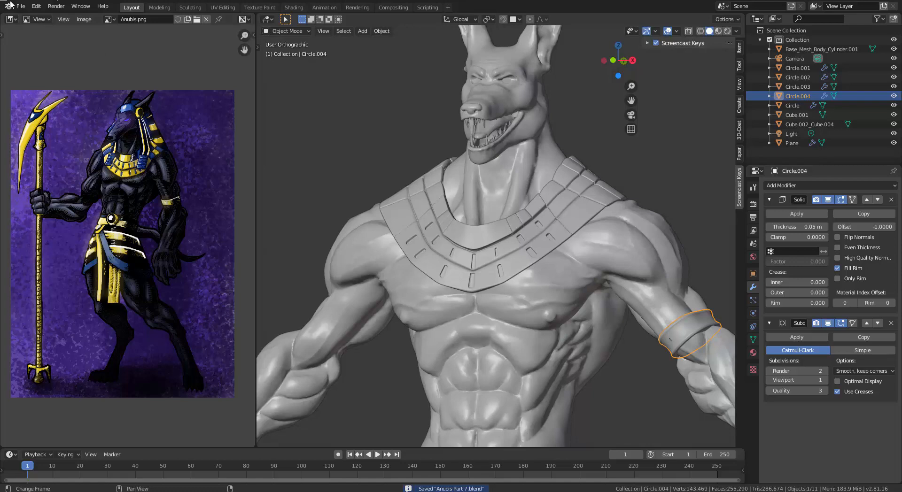
Step: Save the scene as a new file named Anubis Part 8.blend
left_click(21, 7)
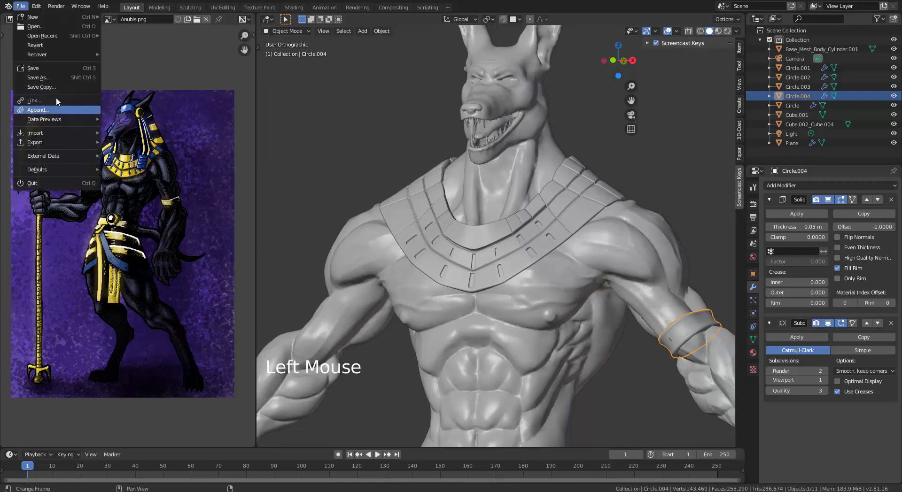
left_click(38, 77)
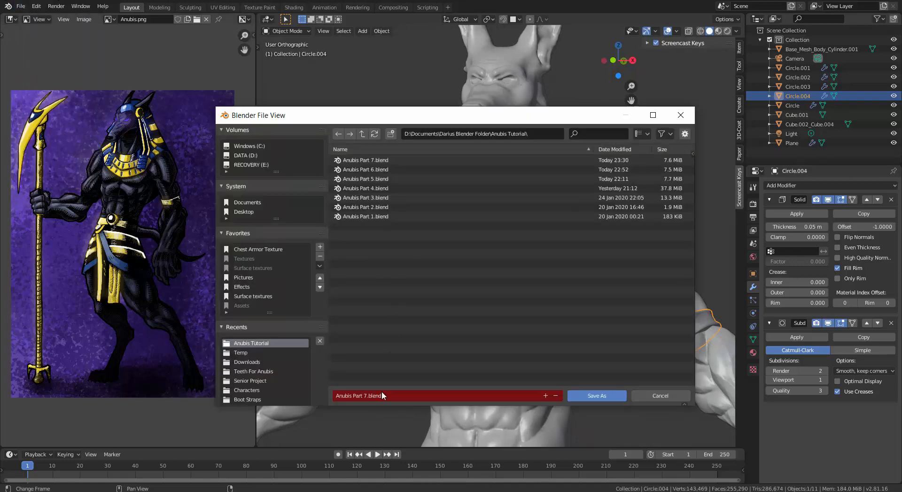
left_click(367, 396)
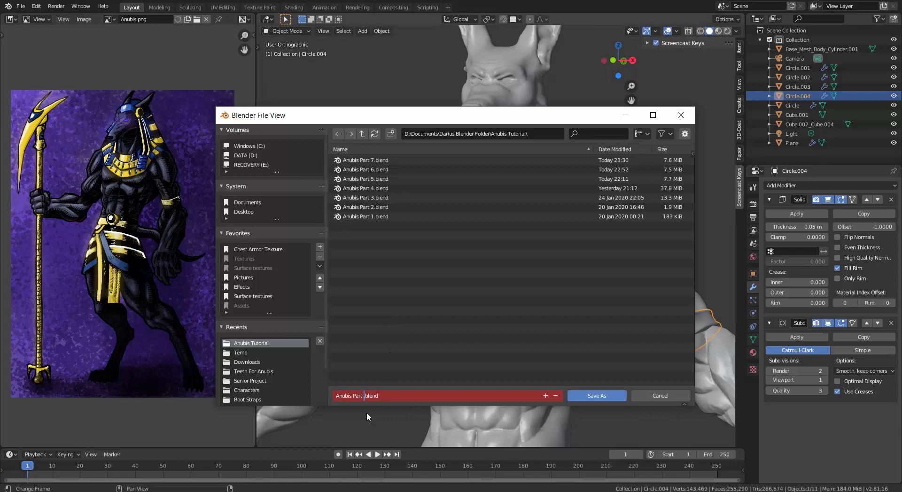
type("8")
key("Return")
left_click(616, 396)
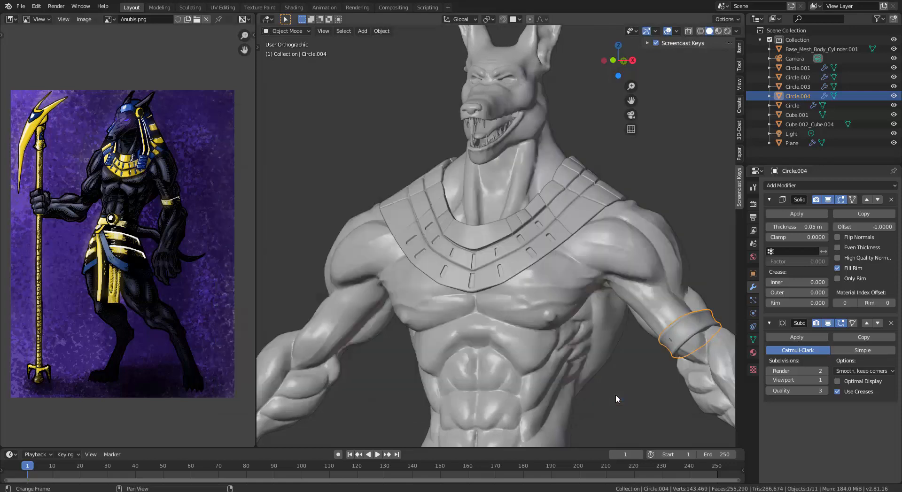
Step: Switch from the armband to the collar mesh and open the collar in Edit Mode at its shoulder plates
middle_click_drag(528, 299, 528, 347, "shift")
key("Tab")
scroll(529, 291, "up", 3)
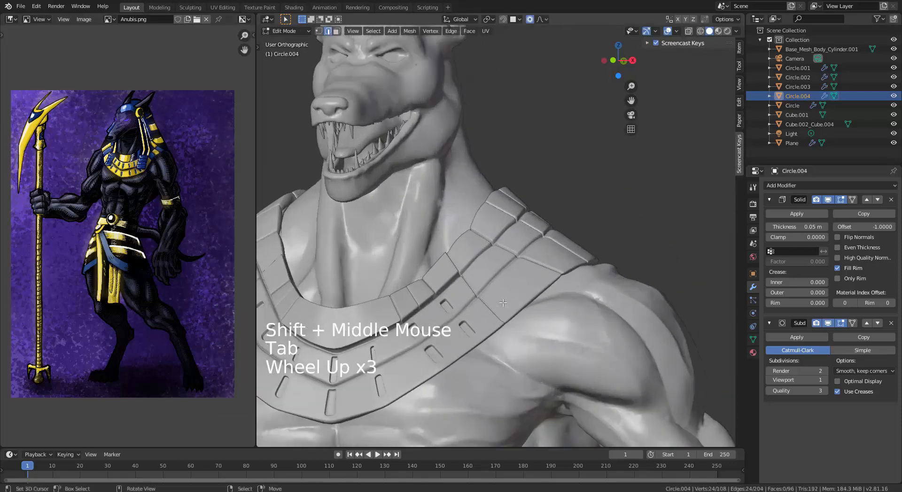
key("Tab")
right_click(529, 289)
key("Tab")
mouse_move(513, 294)
middle_mouse_down()
mouse_move(503, 282)
mouse_move(458, 300)
middle_mouse_up()
scroll(510, 301, "up", 4)
scroll(503, 280, "up", 2)
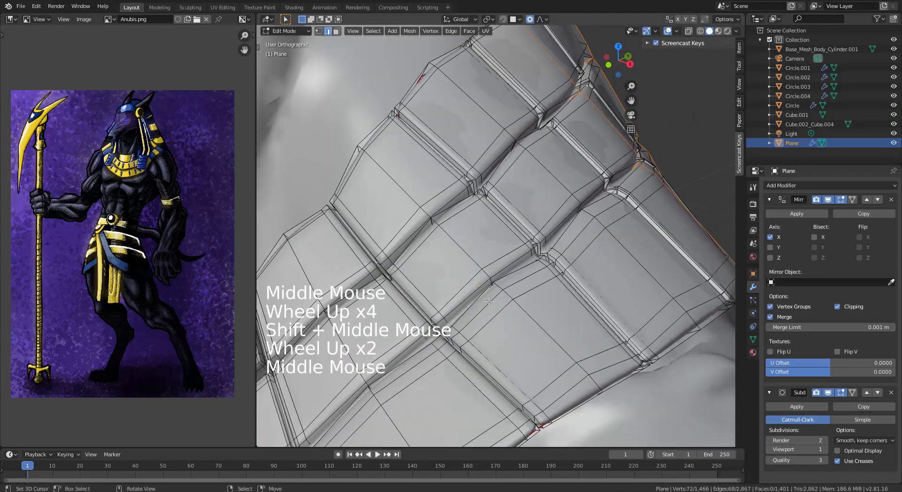
Step: Select the edge loops running along one groove between two shoulder plates of the collar, using wireframe shading
key("z")
scroll(578, 263, "up", 3)
middle_click_drag(578, 263, 588, 244, "shift")
scroll(536, 282, "up", 10)
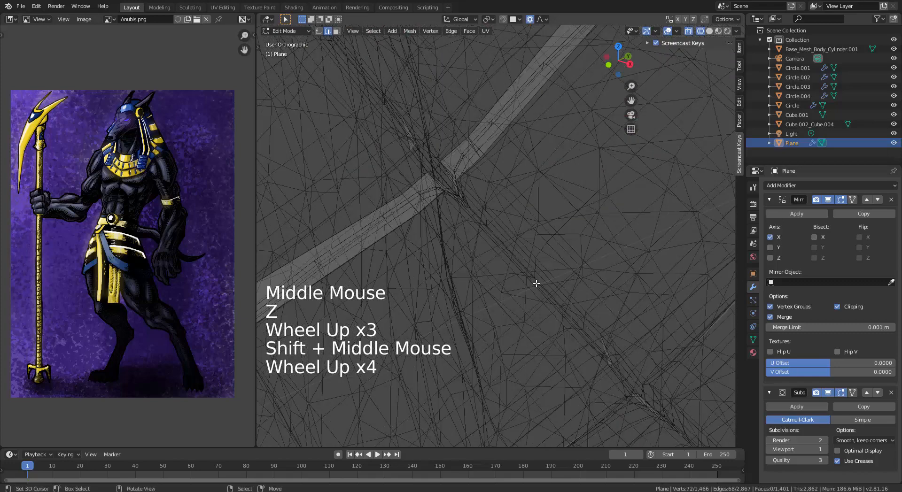
right_click(540, 302, "alt")
right_click(543, 304, "alt+shift")
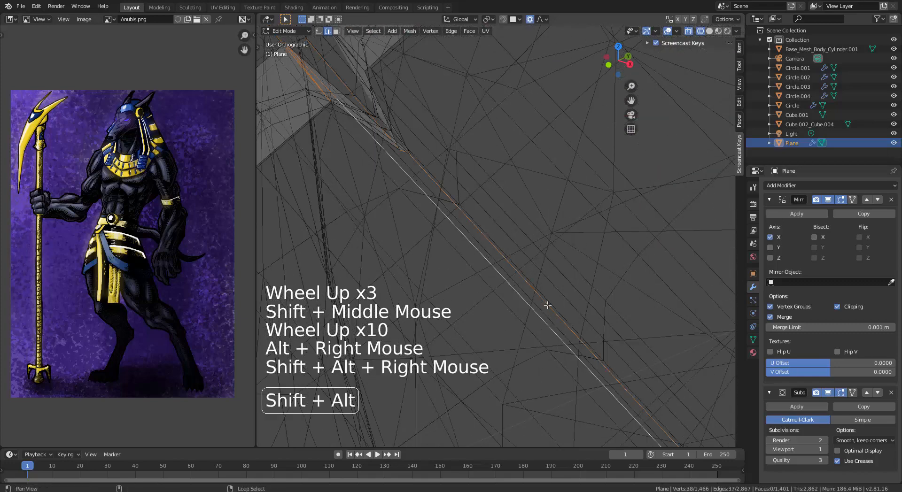
right_click(547, 308, "alt+shift")
right_click(551, 312, "alt+shift")
right_click(549, 317, "alt+shift")
right_click(550, 322, "alt+shift")
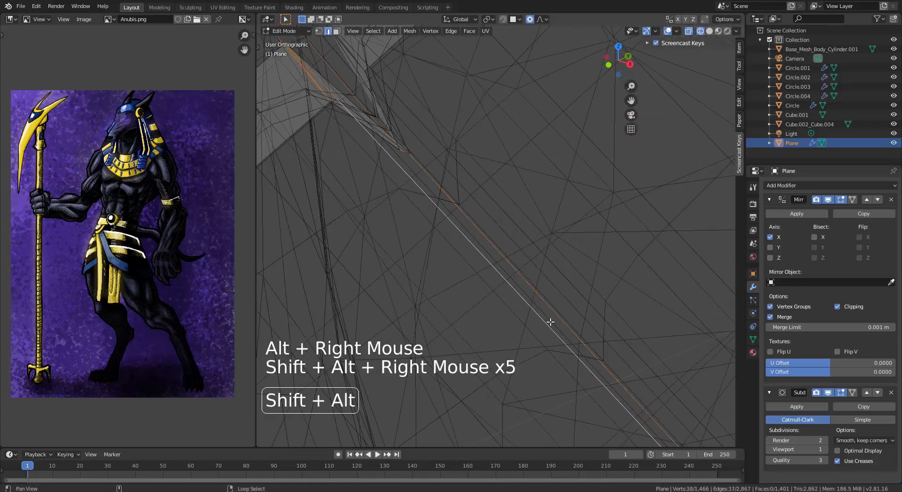
right_click(587, 311, "alt+shift")
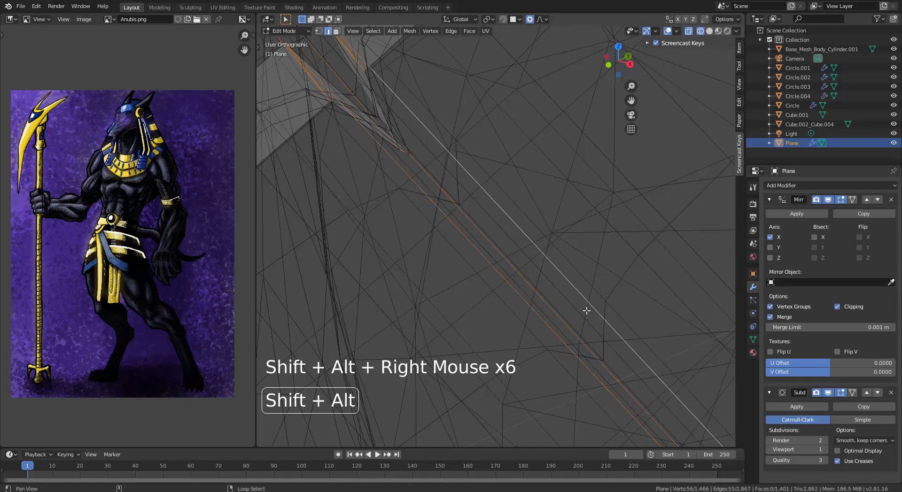
right_click(566, 342, "alt+shift")
right_click(555, 347, "alt+shift")
right_click(574, 337, "alt+shift")
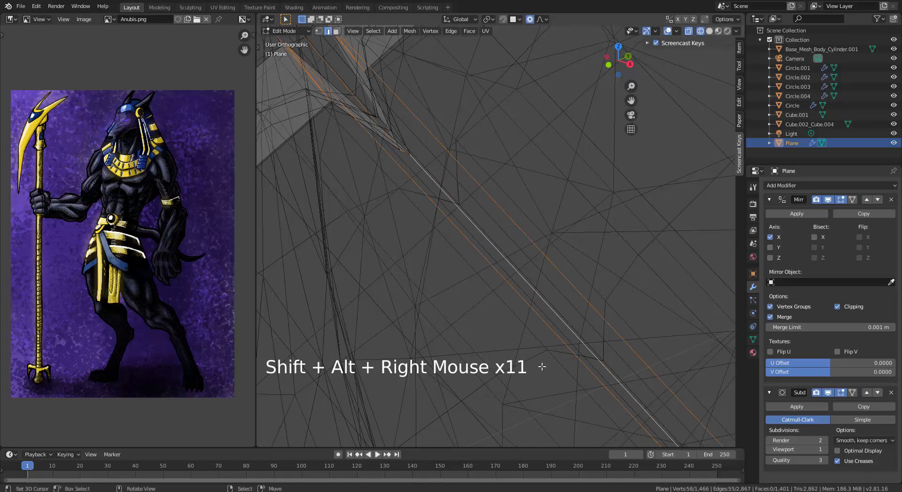
Step: Try to extend the groove selection at the collar's outer edge in wireframe, and undo the added edges
key("z")
scroll(544, 365, "down", 1)
key("z")
scroll(555, 360, "down", 5)
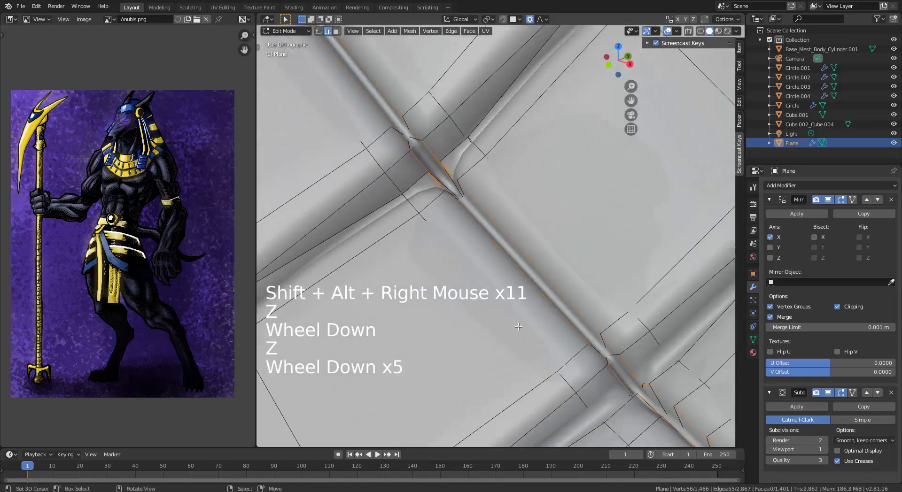
key("z")
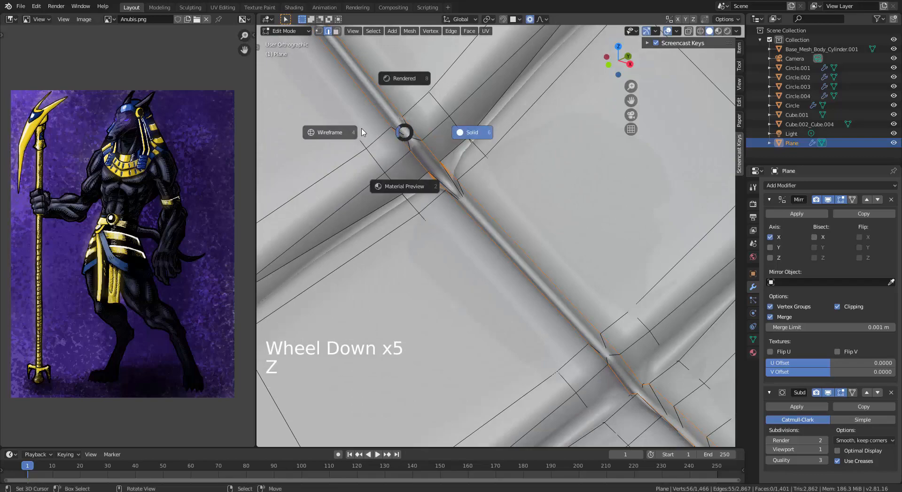
mouse_move(352, 128)
middle_mouse_down()
mouse_move(348, 139)
mouse_move(353, 128)
middle_mouse_up()
scroll(382, 175, "down", 3)
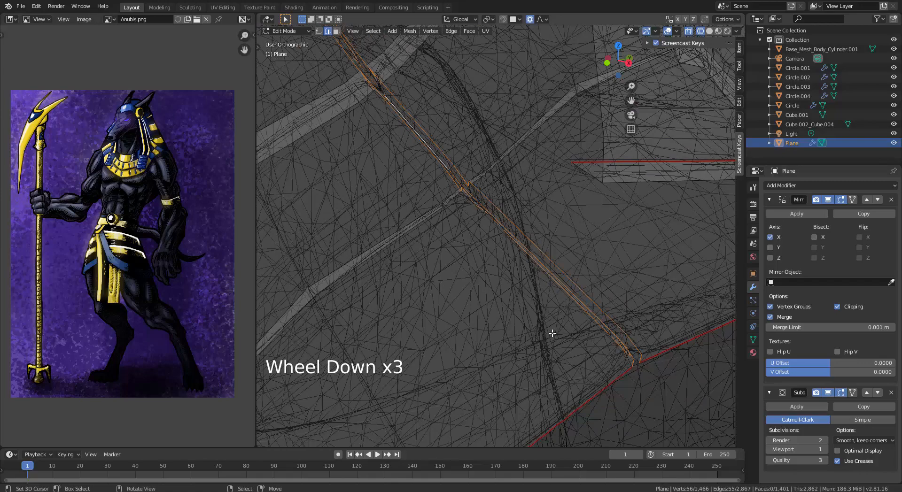
right_click(622, 359, "alt+shift")
middle_click_drag(600, 358, 574, 358)
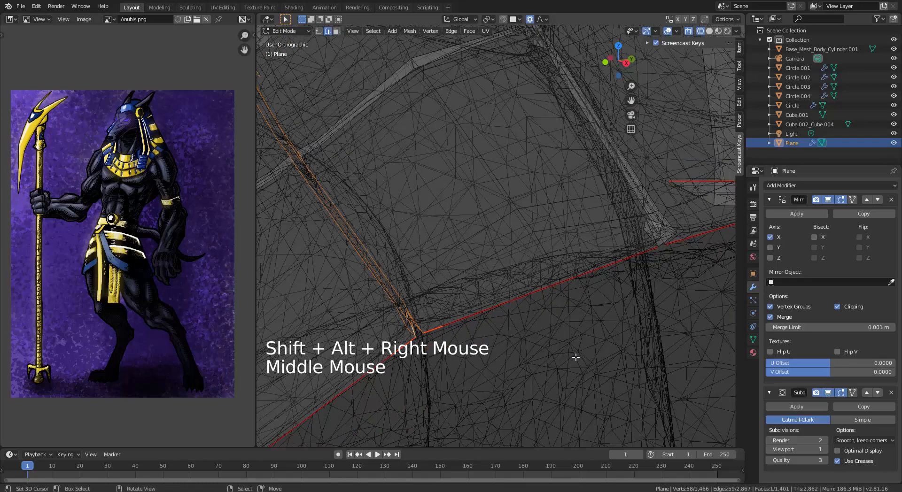
key("ctrl+z")
scroll(571, 356, "down", 3)
key("z")
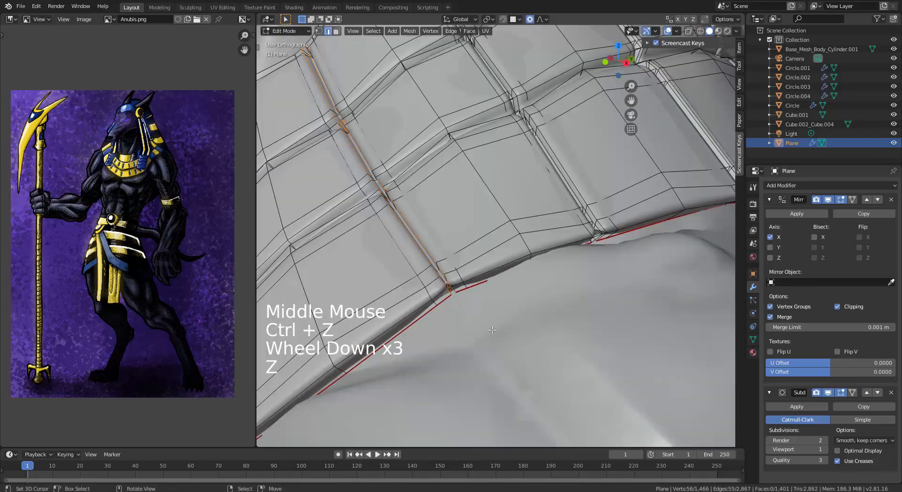
Step: Add the neighbouring edge loops to the groove selection and rotate them about 3.3° in the view
scroll(583, 321, "down", 4)
mouse_move(564, 324)
middle_mouse_down()
mouse_move(522, 317)
mouse_move(597, 338)
middle_mouse_up()
key("r")
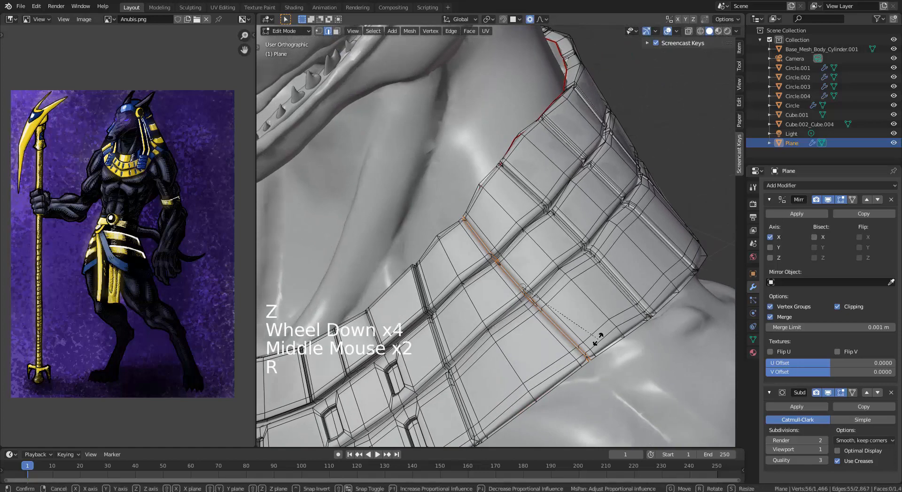
left_click(563, 312)
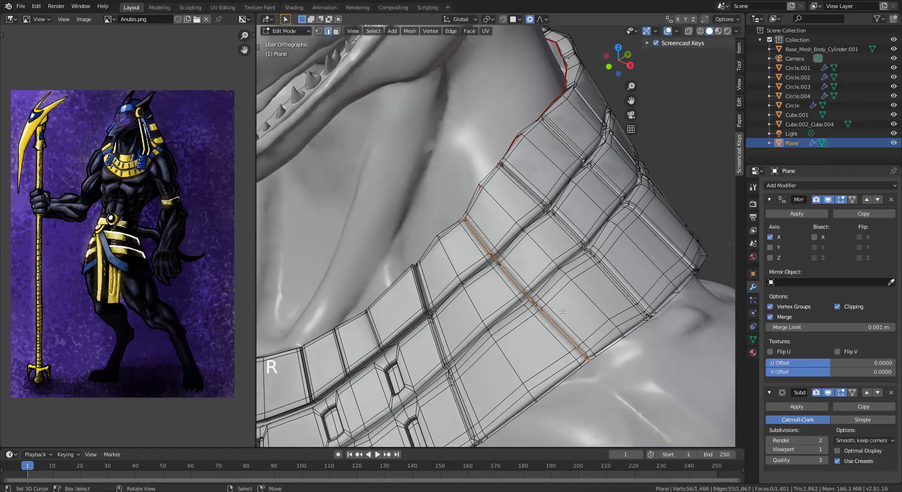
right_click(587, 343, "alt+shift")
right_click(605, 348, "alt+shift")
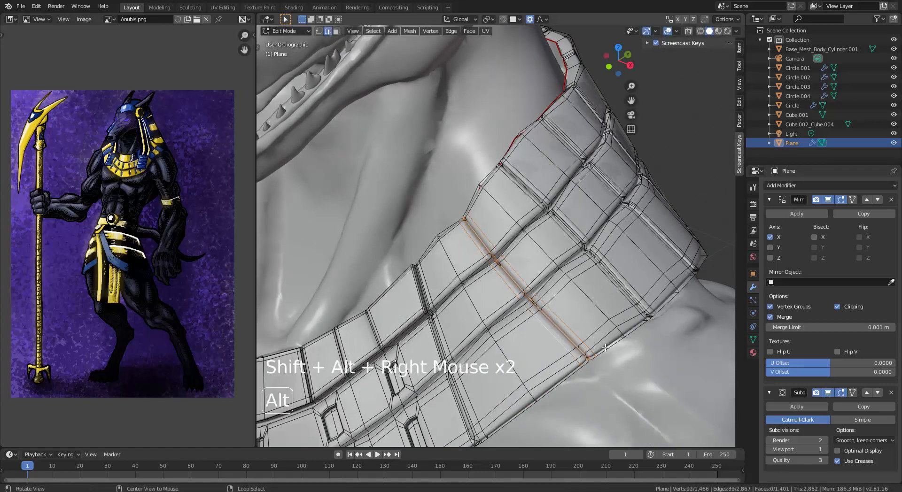
key("r")
left_click(626, 361)
Step: Move the groove's edge loops slightly towards the collar's front and rotate them by about 0.89°
key("g")
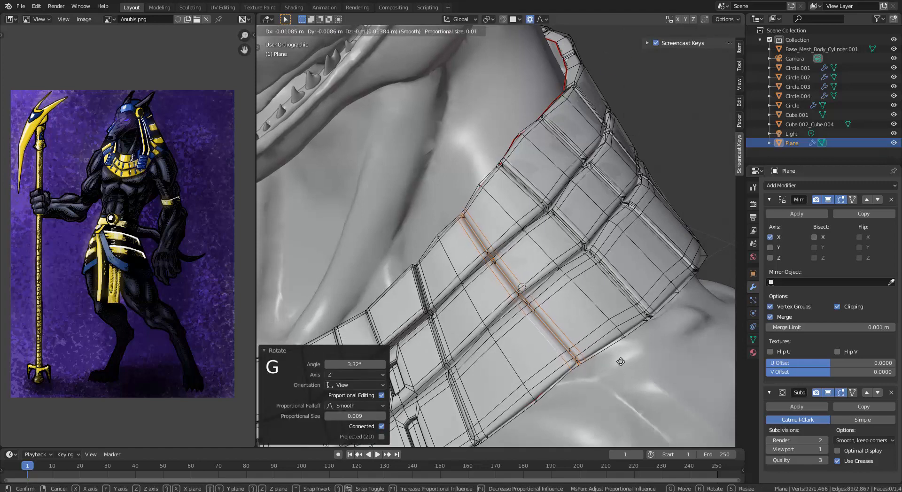
left_click(620, 359)
key("r")
left_click(632, 369)
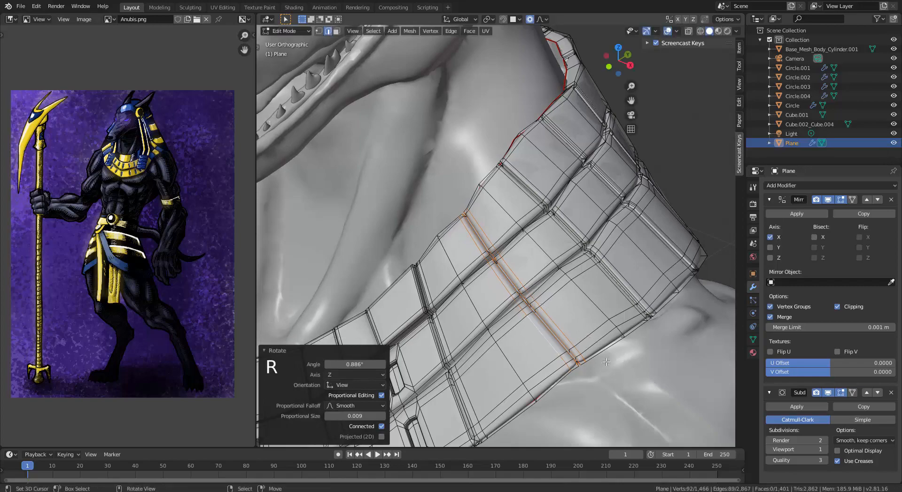
Step: Adjust the position of the groove's edge loops from another angle and return the collar to Object Mode
mouse_move(632, 369)
middle_mouse_down()
mouse_move(626, 353)
mouse_move(590, 364)
mouse_move(591, 342)
mouse_move(497, 201)
mouse_move(470, 301)
mouse_move(431, 329)
middle_mouse_up()
key("g")
key("Tab")
scroll(616, 368, "down", 4)
key("z")
key("z")
key("Tab")
scroll(590, 343, "down", 1)
key("Tab")
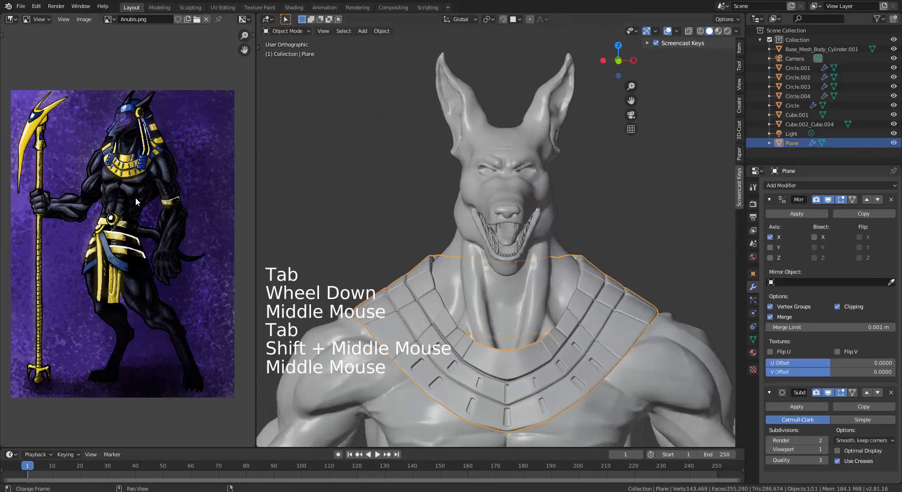
Step: Examine the headdress in the Anubis reference image and compare it with the model's head
scroll(135, 198, "up", 6)
middle_click_drag(136, 197, 143, 287, "shift")
middle_click_drag(143, 287, 181, 284, "shift")
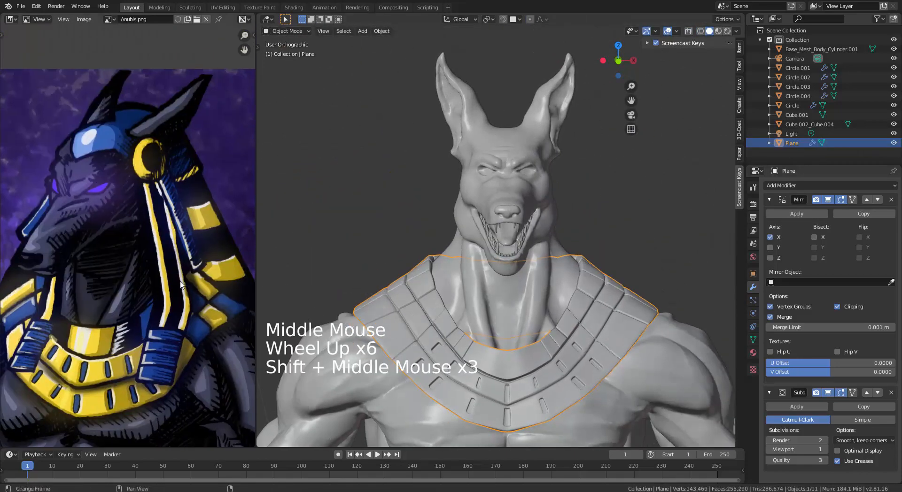
middle_click_drag(492, 202, 462, 203)
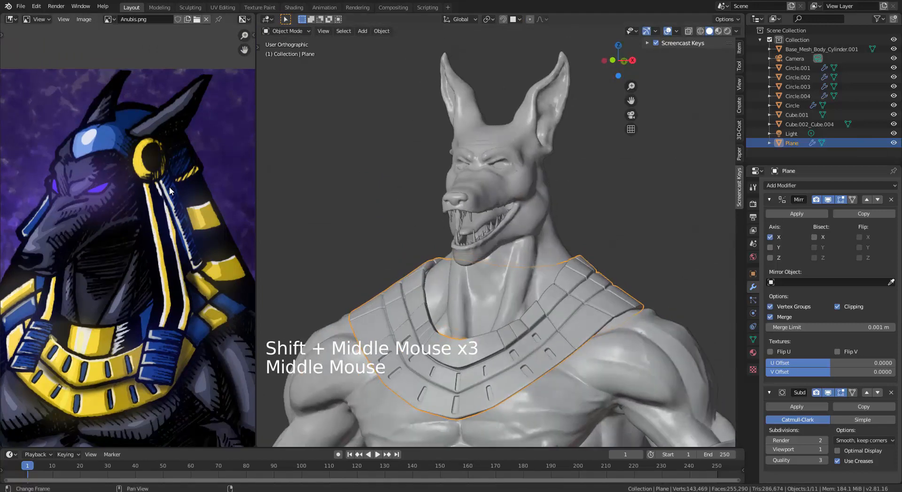
middle_click_drag(181, 193, 196, 223, "shift")
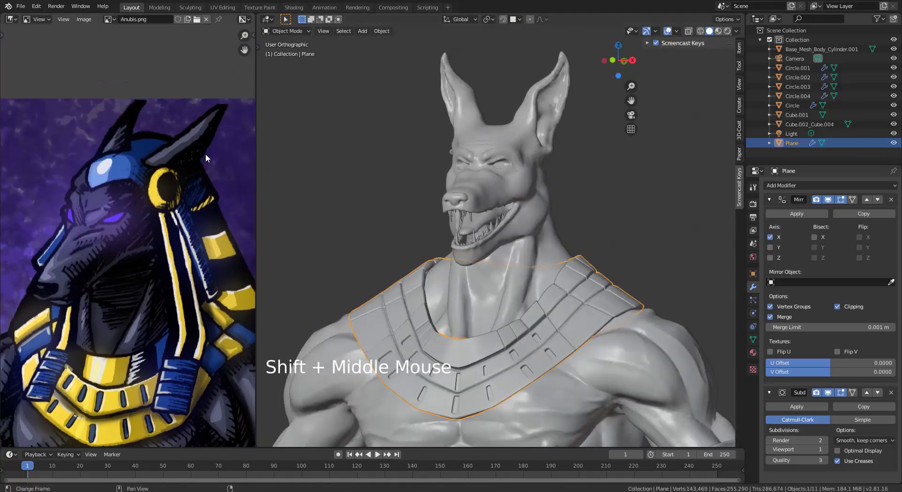
middle_click_drag(398, 218, 404, 278, "shift")
scroll(531, 251, "up", 3)
Step: Snap the 3D cursor to the world origin and add a plane mesh there in front view
right_click(525, 213)
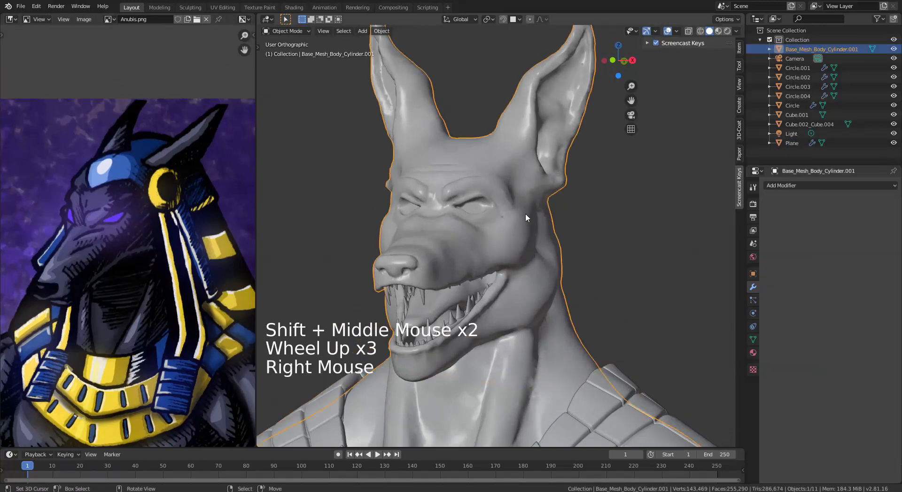
middle_click_drag(530, 251, 516, 294)
scroll(516, 294, "down", 8)
key("KP_1")
scroll(517, 294, "down", 5)
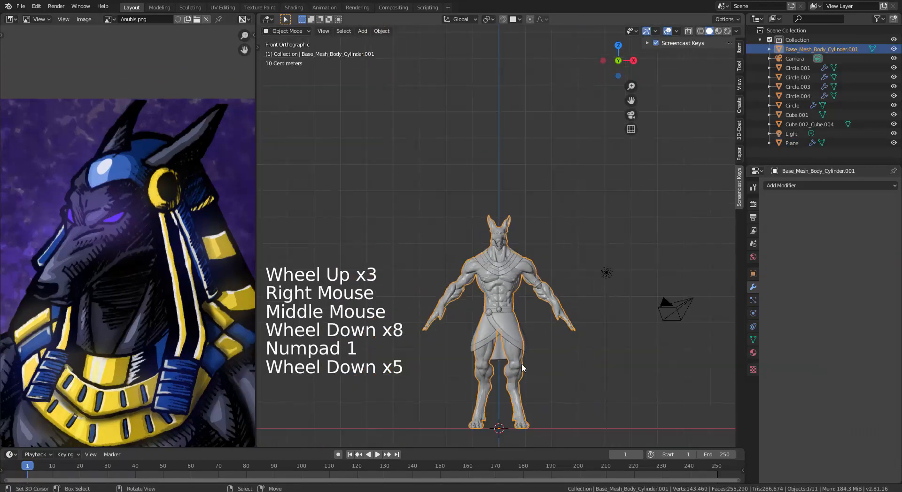
middle_click_drag(507, 375, 486, 301, "shift")
key("shift+a")
key("shift+s")
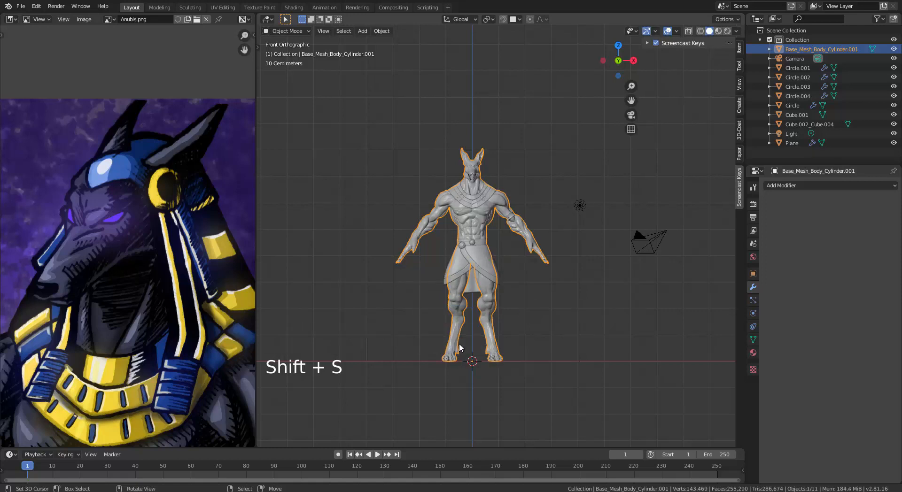
key("shift+s")
left_click(396, 385)
key("shift+a")
mouse_move(462, 308)
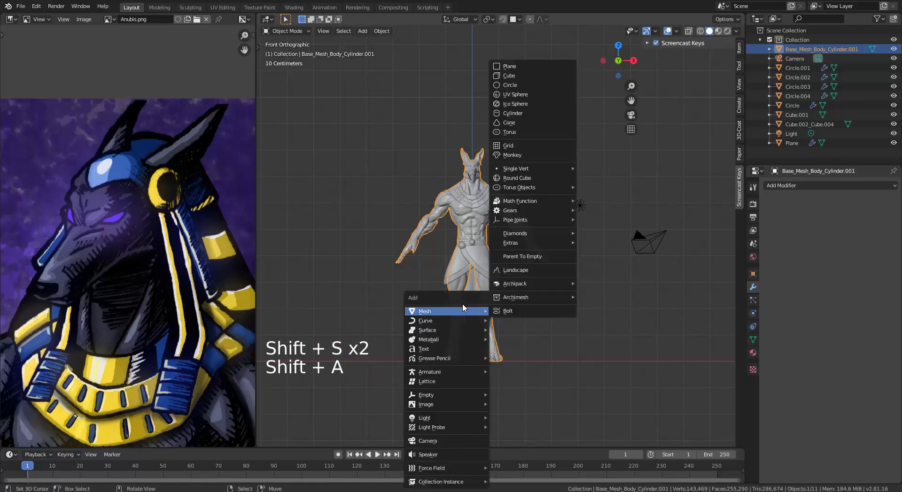
left_click(514, 69)
Step: Move the plane's geometry up 7.8 m along Z to the height of the ears in Edit Mode
key("Tab")
key("g")
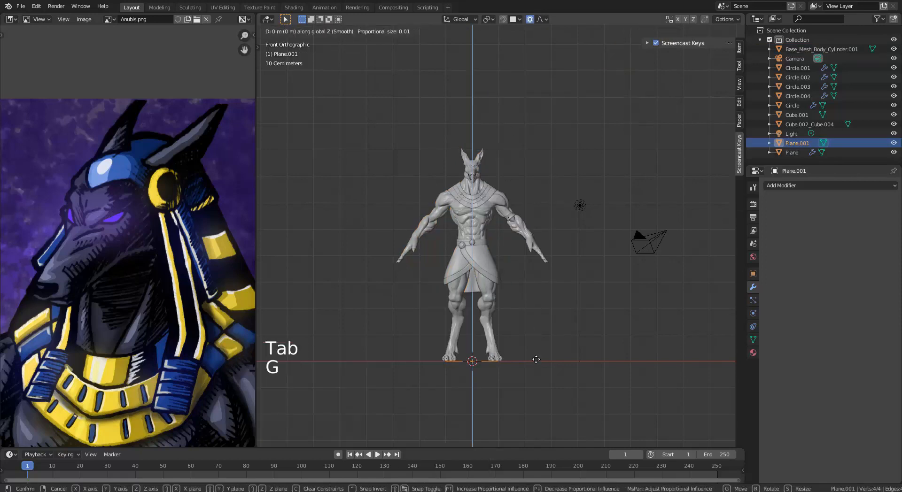
left_click(531, 154)
scroll(530, 154, "up", 5)
middle_click_drag(527, 159, 508, 280, "shift")
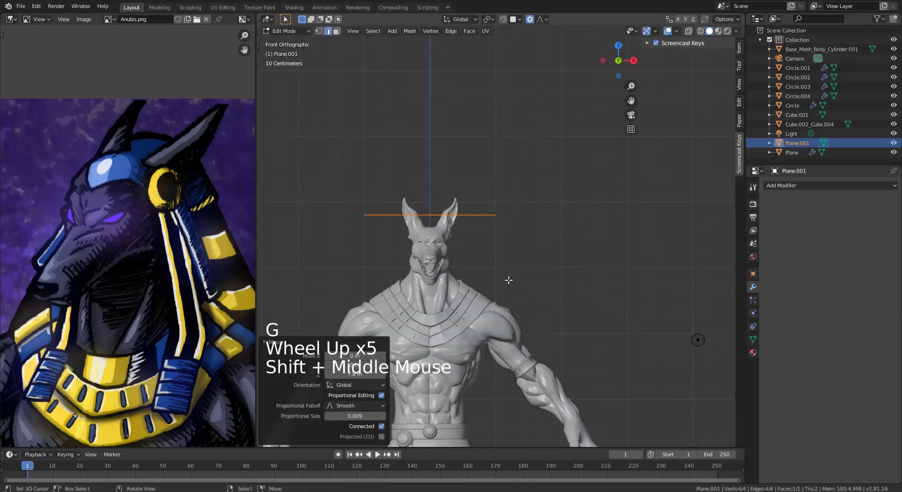
Step: Subdivide the plane with 3 cuts
scroll(509, 280, "up", 4)
key("w")
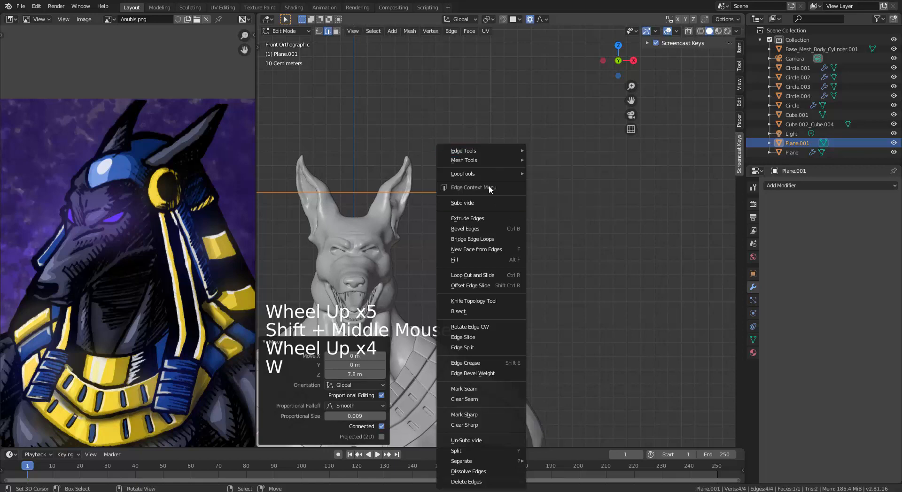
left_click(488, 203)
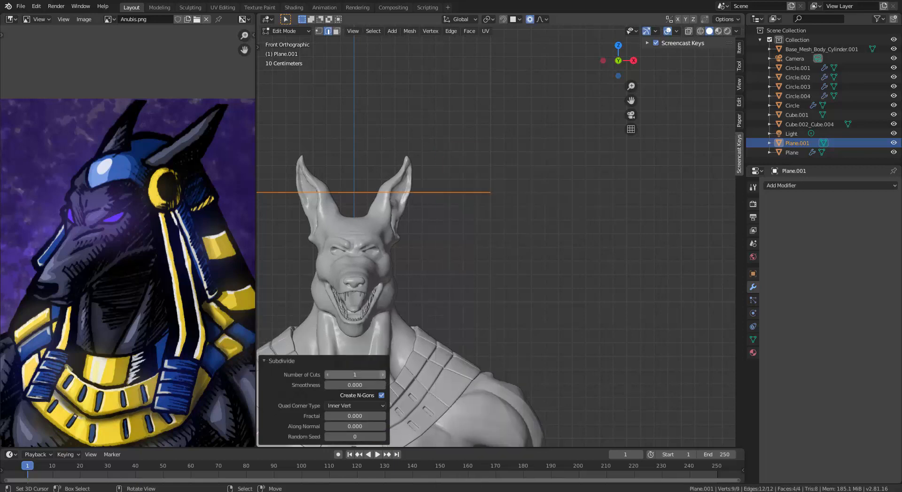
left_click(382, 375)
left_click(382, 375)
Step: Scale the subdivided plane to 0.167 so it fits between the ears, and turn on snapping
middle_click_drag(383, 375, 446, 247)
key("s")
left_click(446, 246)
scroll(446, 246, "up", 3)
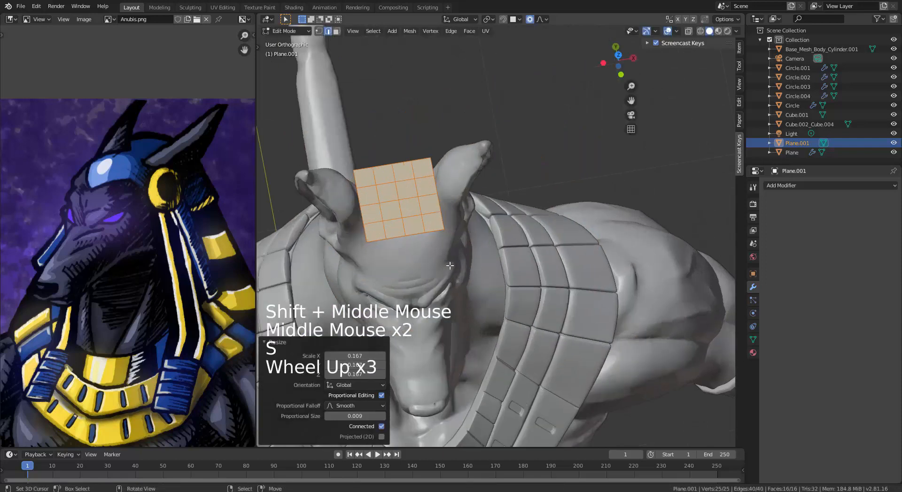
middle_click_drag(526, 242, 590, 237, "shift")
left_click(503, 20)
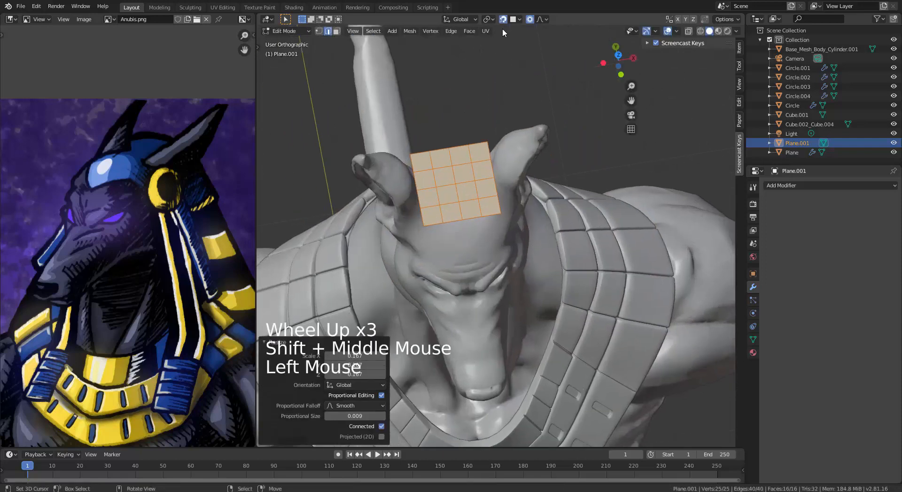
Step: Project the subdivided plane onto the top of the head from top view, using face snapping with Project Individual Elements
left_click(519, 19)
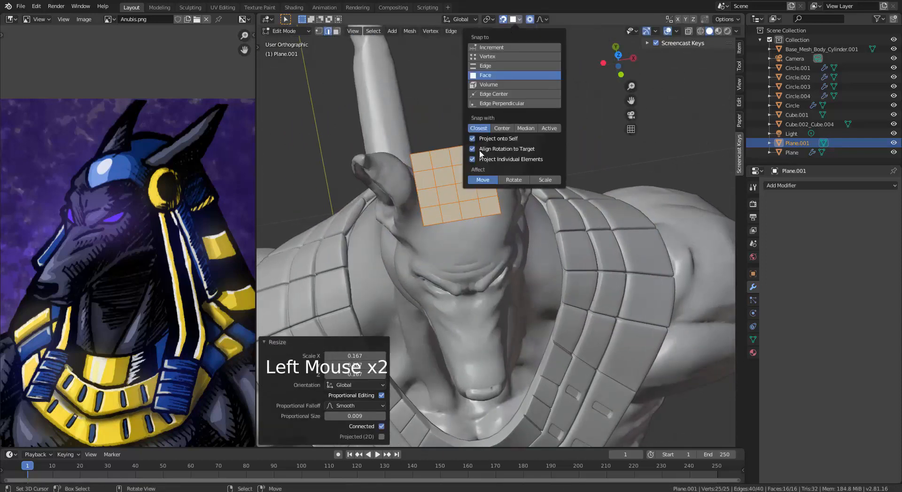
middle_click_drag(691, 155, 514, 232)
key("KP_7")
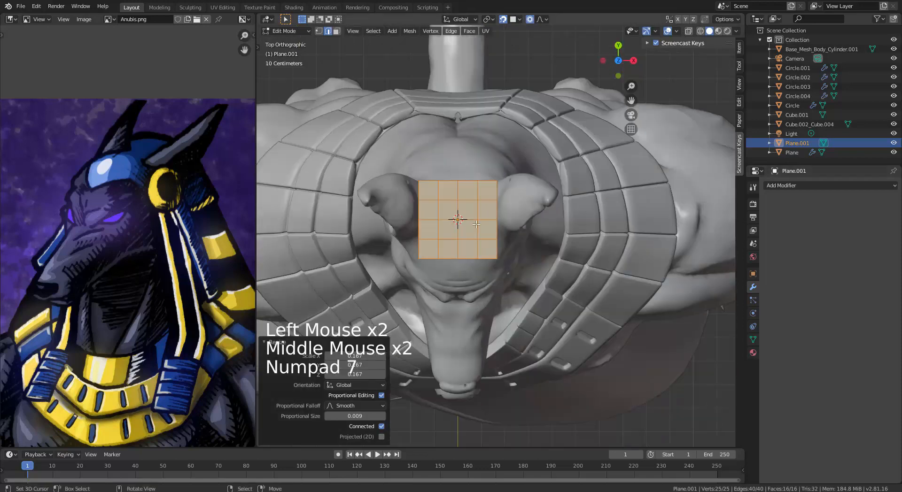
key("g")
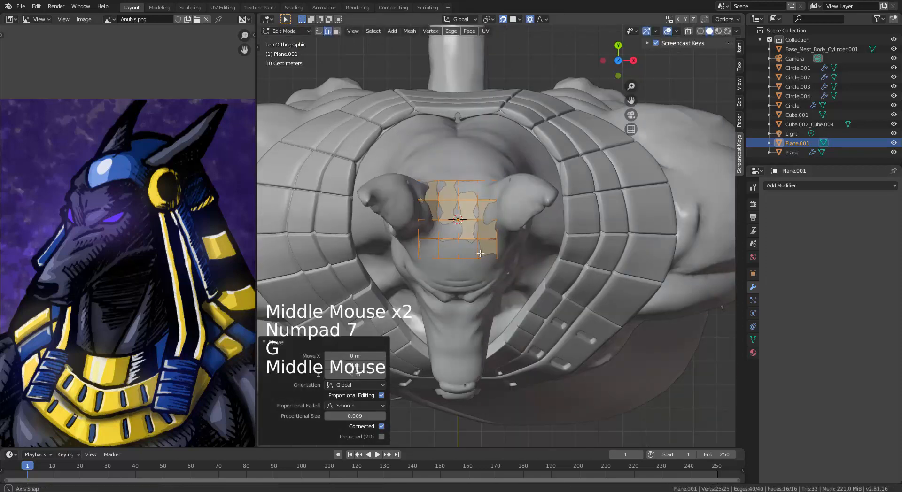
middle_click_drag(478, 244, 453, 257)
scroll(463, 236, "up", 3)
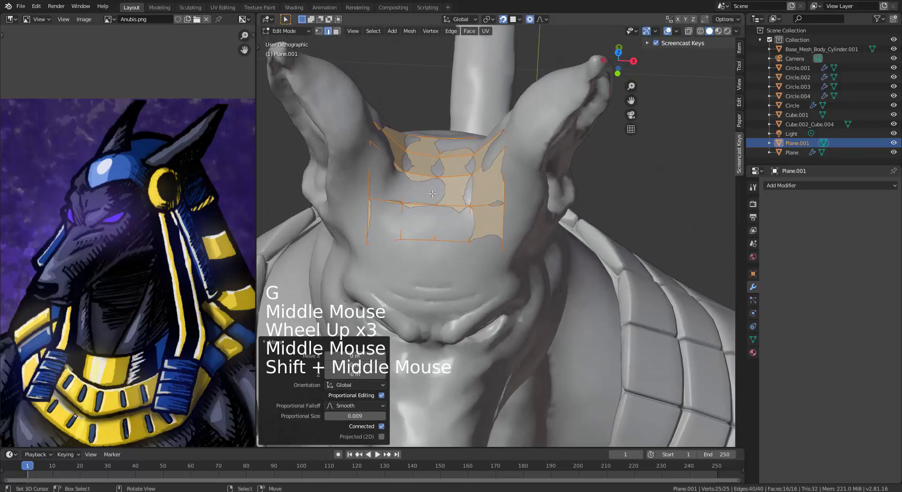
Step: Delete the vertices of the projected grid's -X half, including the leftover linked strip on that side
right_click(406, 193, "alt")
key("x")
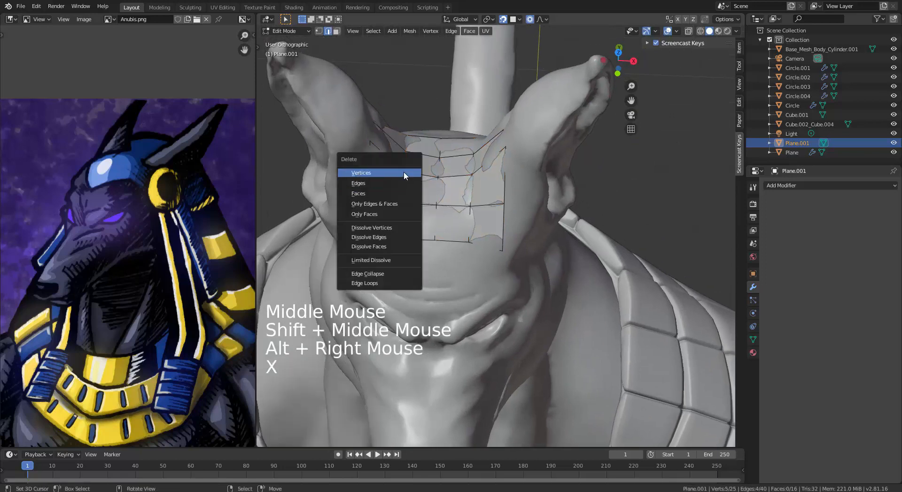
left_click(404, 172)
right_click(372, 179)
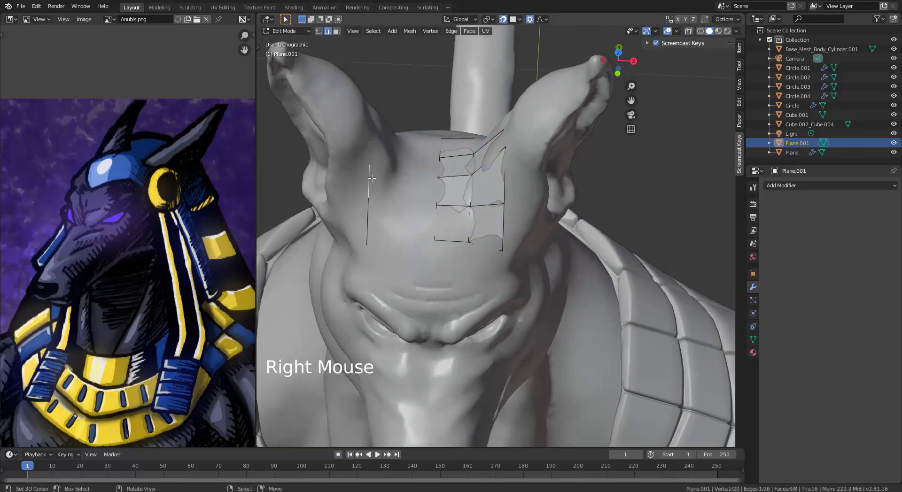
key("ctrl+l")
key("x")
left_click(370, 186)
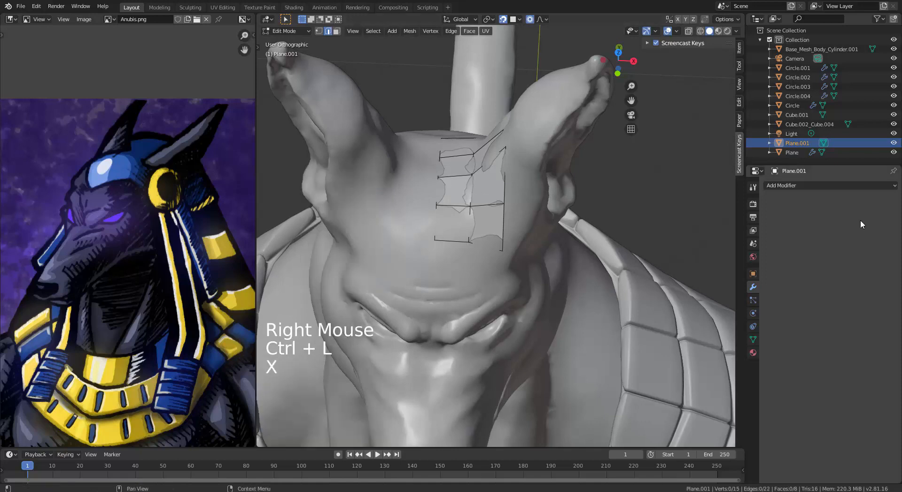
Step: Add a Mirror modifier to the remaining half so the grid is mirrored across the X axis
left_click(827, 185)
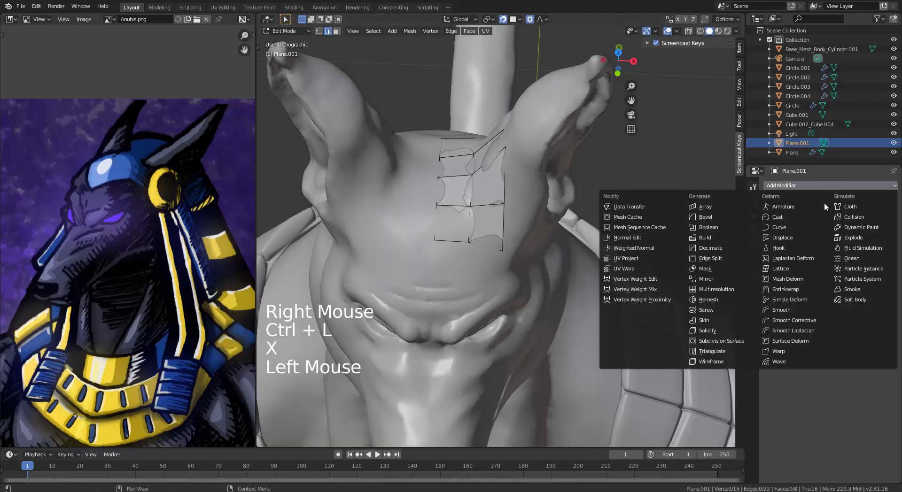
left_click(719, 279)
middle_click_drag(512, 198, 425, 165)
middle_click_drag(556, 114, 483, 142)
Step: Move the grid's outer edge off the base of the ear onto the scalp between the ears
right_click(495, 125)
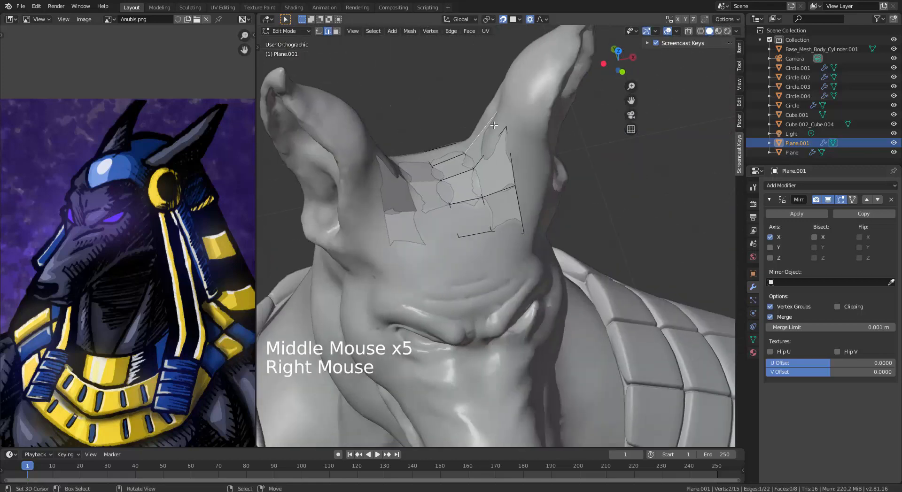
right_click_drag(501, 121, 502, 121)
middle_click_drag(503, 121, 538, 160)
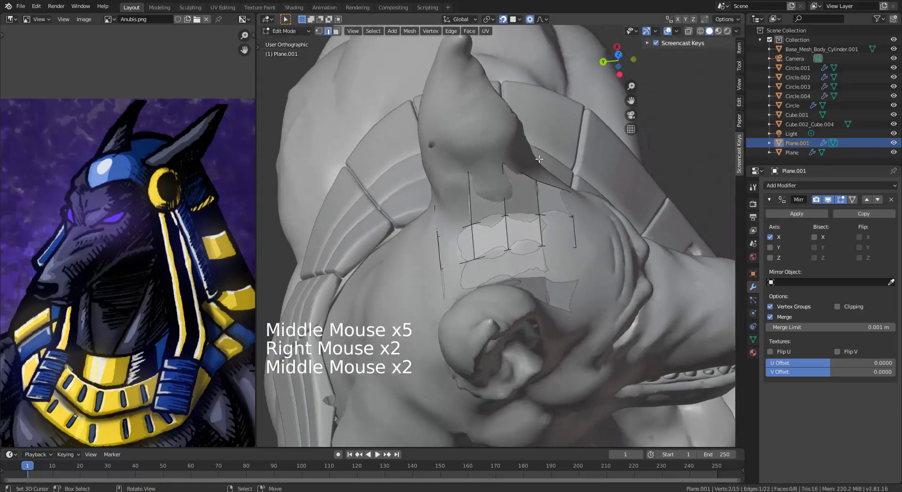
key("g")
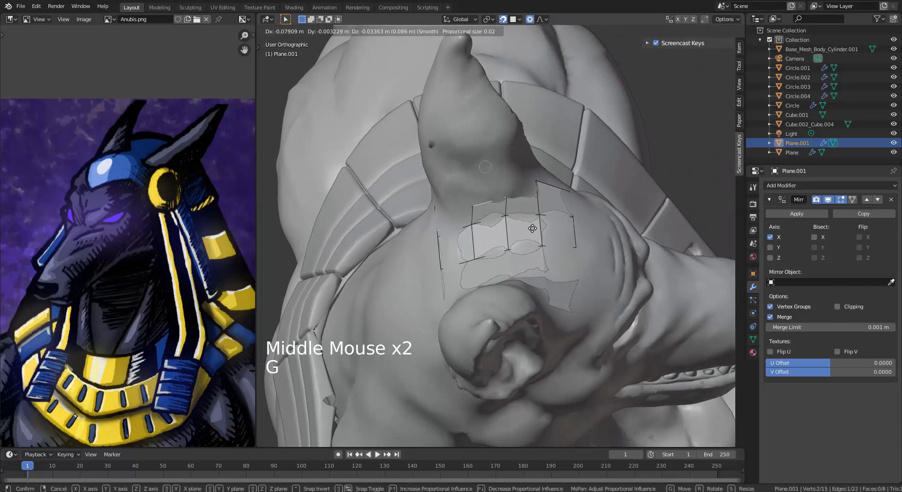
left_click(532, 228)
middle_click_drag(533, 228, 459, 265)
Step: Rotate an outer edge of the grid by -18.1° and reposition it on the head surface
right_click(433, 198)
key("r")
left_click(498, 300)
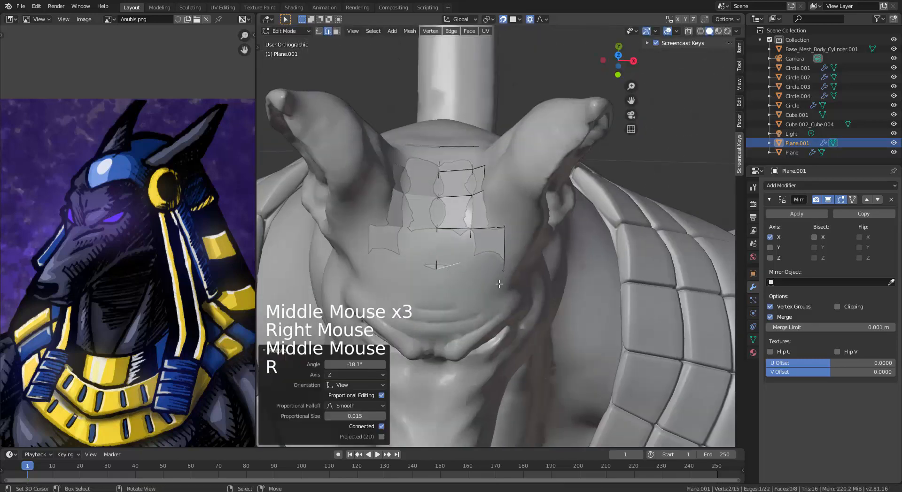
key("g")
left_click(500, 320)
Step: Find the stray grid edge inside the ear in wireframe shading and delete its vertices
mouse_move(500, 321)
middle_mouse_down()
mouse_move(459, 221)
mouse_move(494, 187)
mouse_move(493, 158)
mouse_move(526, 227)
mouse_move(499, 167)
mouse_move(544, 175)
mouse_move(526, 151)
mouse_move(489, 146)
middle_mouse_up()
key("z")
right_click(493, 157)
right_click(500, 167)
key("g")
right_click(489, 147)
key("x")
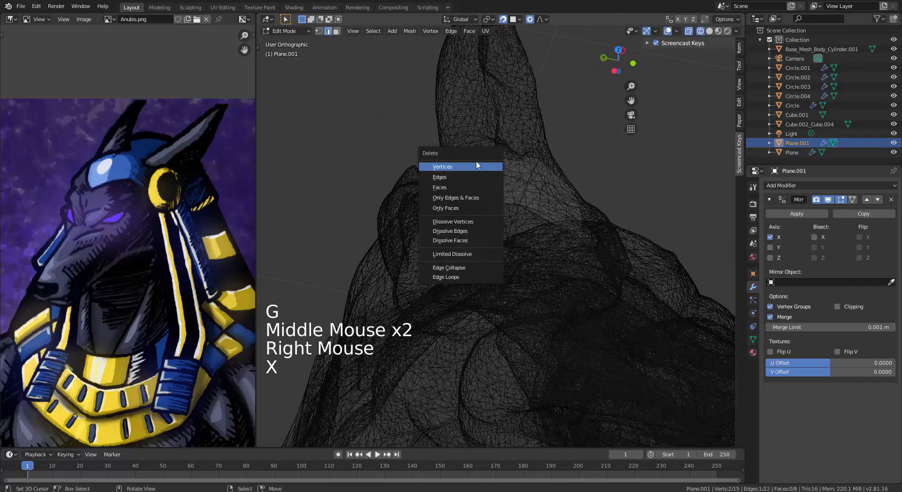
left_click(467, 166)
Step: Switch to vertex selection, return to solid shading, and reposition the outer vertex between the forehead and the ear base
mouse_move(493, 198)
middle_mouse_down()
mouse_move(477, 193)
mouse_move(505, 215)
mouse_move(515, 239)
mouse_move(508, 258)
mouse_move(494, 209)
middle_mouse_up()
key("1")
right_click(513, 215)
key("g")
left_click(508, 273)
key("z")
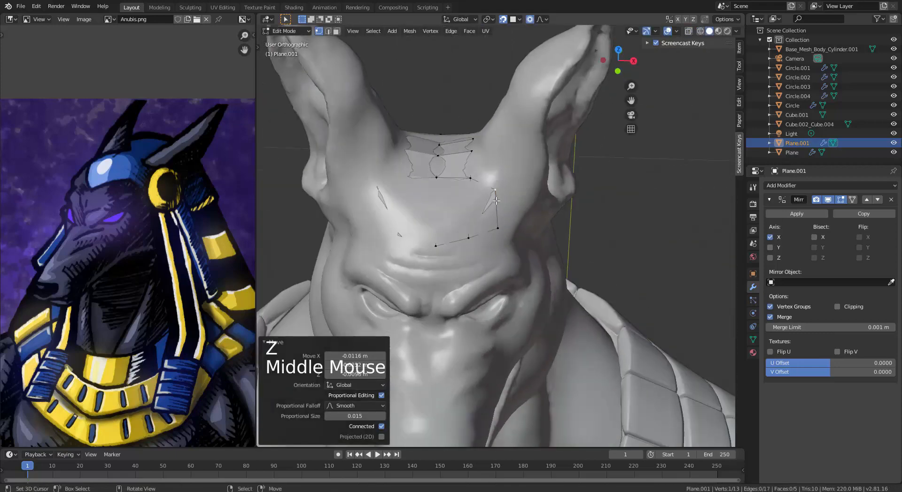
middle_click_drag(506, 200, 490, 187)
key("g")
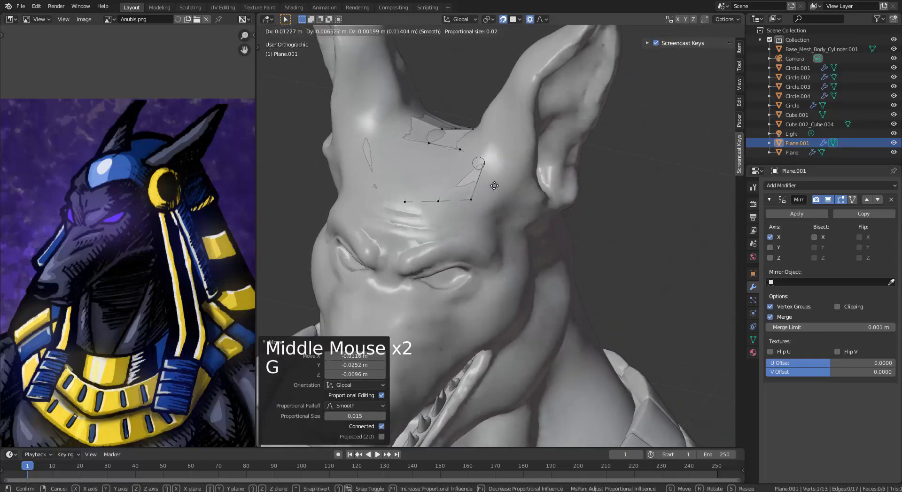
Step: Extrude the outer side edge of the forehead row toward the temple and rotate it to follow the head
right_click(494, 185, "shift")
middle_click_drag(494, 186, 464, 186)
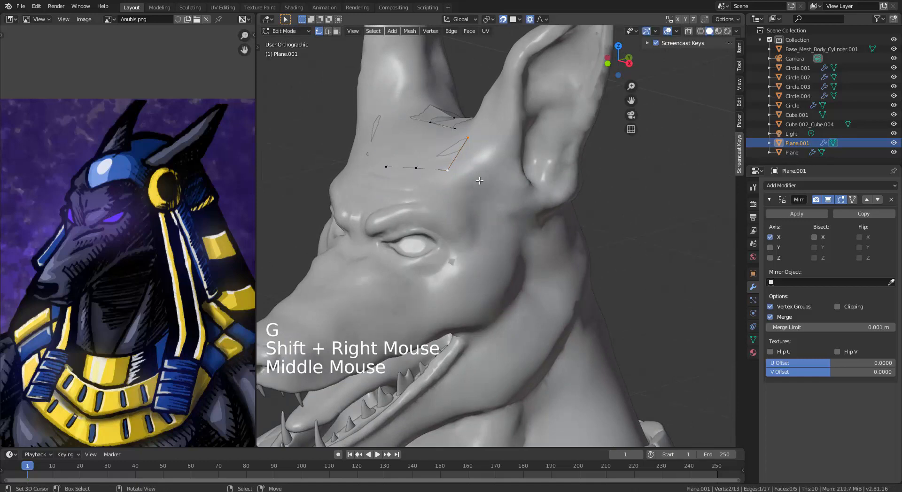
key("e")
left_click(495, 201)
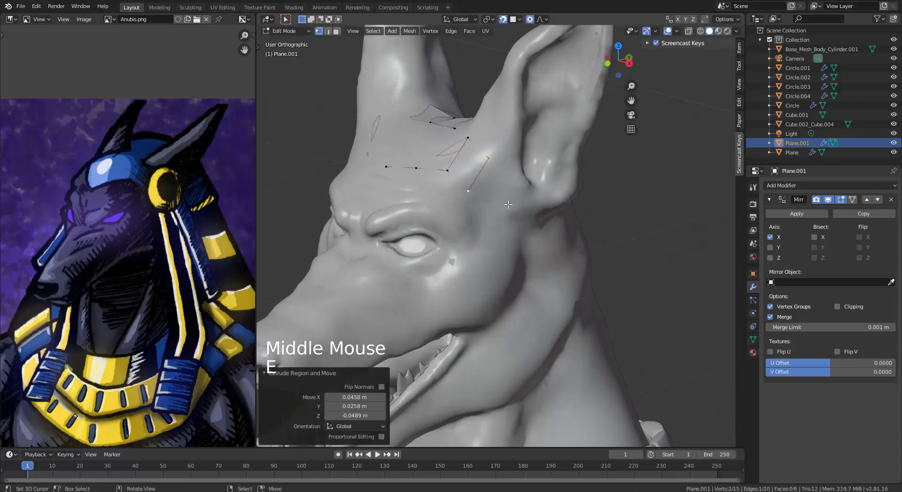
key("r")
left_click(515, 215)
Step: Continue extruding the temple strip in further faces beneath the ear toward the back of the head
left_click(501, 199, "ctrl")
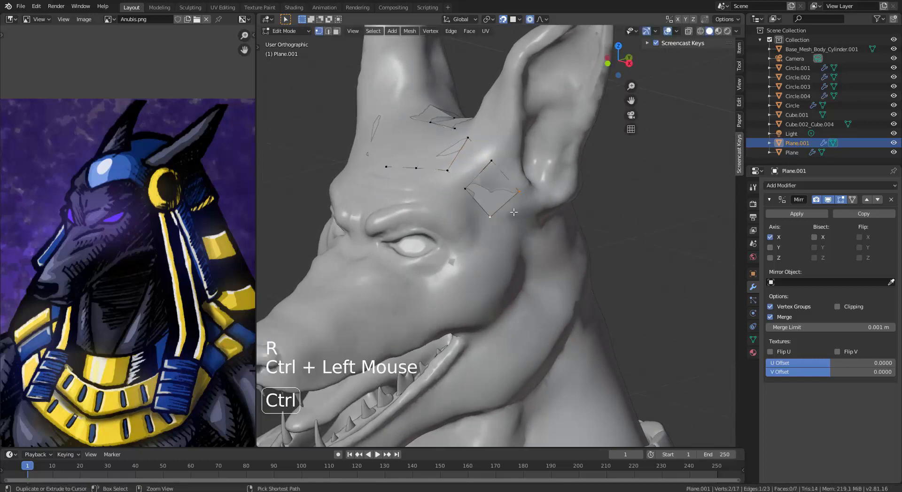
middle_click_drag(500, 200, 519, 202)
left_click(502, 198, "ctrl")
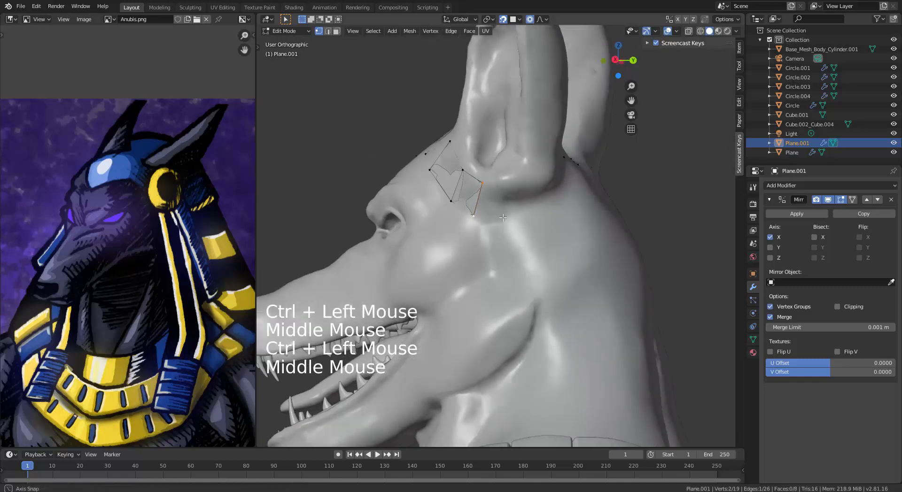
left_click(523, 203, "ctrl")
left_click(513, 194)
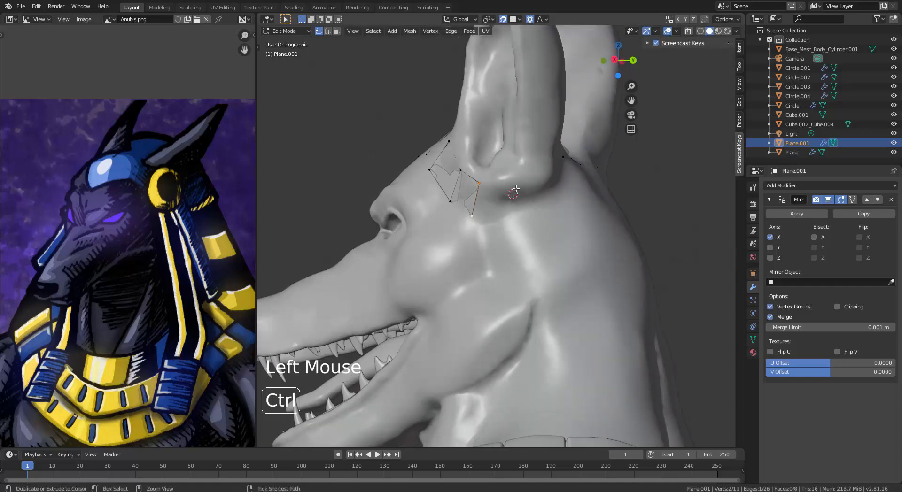
left_click(516, 190, "ctrl")
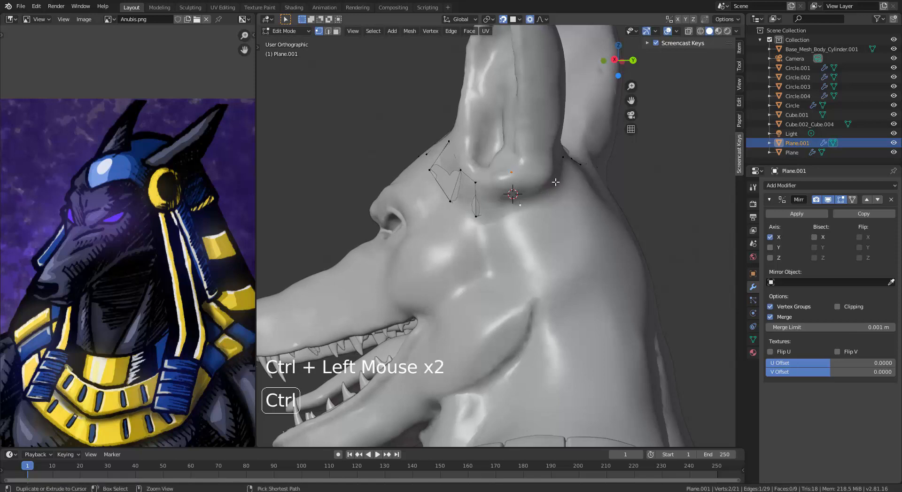
middle_click_drag(555, 182, 522, 177)
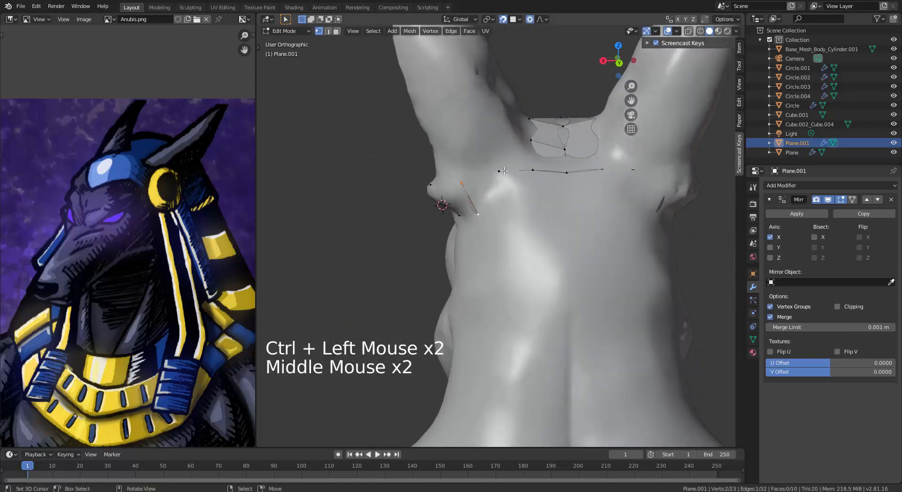
Step: Move the outer vertex of the rear row toward the ear and fill a face between that row and the strip's end
right_click(500, 171)
left_click(500, 171)
key("g")
left_click(499, 193)
right_click(479, 212, "shift")
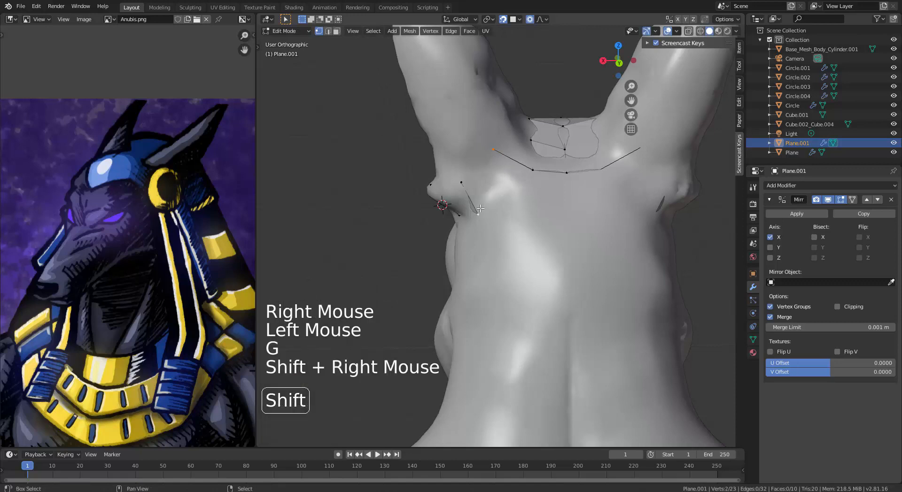
key("f")
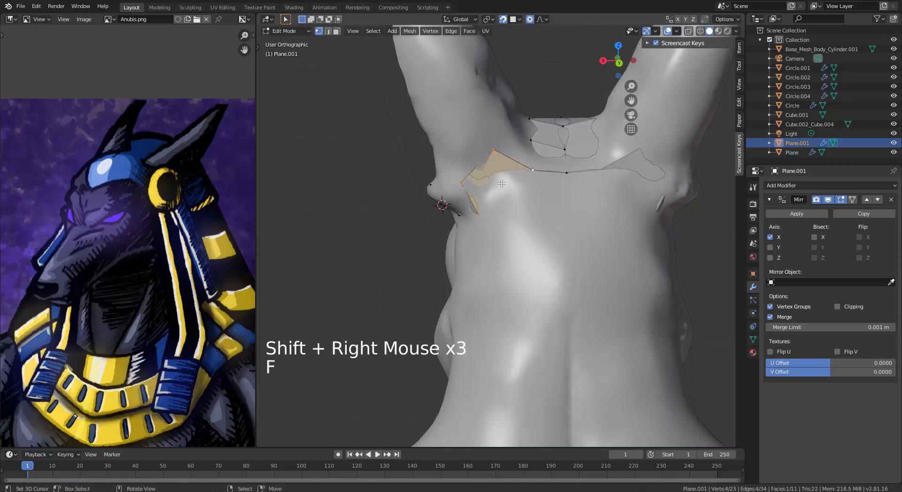
Step: Add a loop cut across the new face behind the ear, snap it to the head, and reposition one vertex there
key("ctrl+r")
left_click(494, 183)
key("g")
left_click(493, 182)
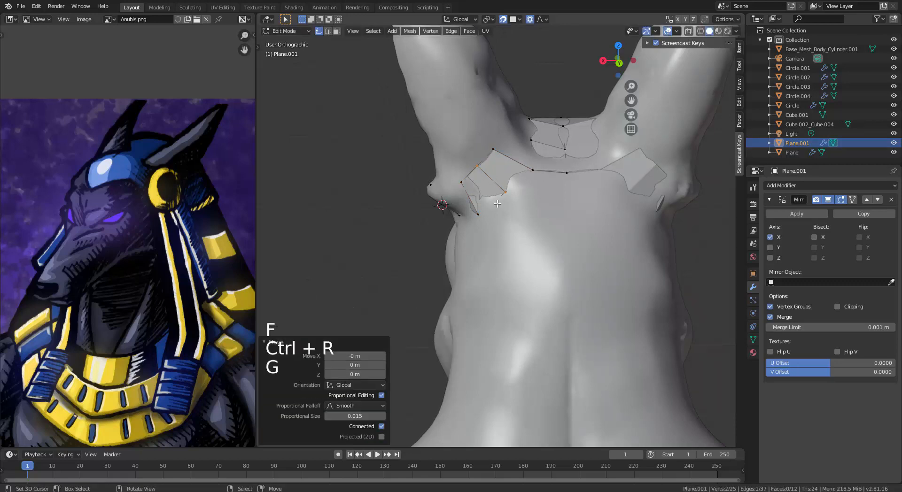
middle_click_drag(494, 182, 491, 288)
right_click(518, 214)
key("g")
left_click(541, 218)
key("ctrl+r")
key("ctrl+r")
key("ctrl+r")
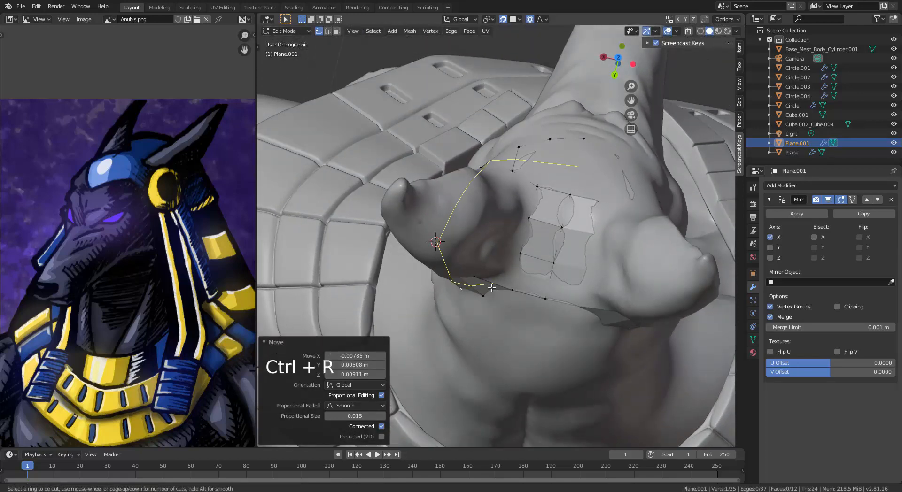
Step: Rip the edge linking the scalp grid to the forehead row and delete the ripped-off vertices
middle_click_drag(491, 287, 460, 201)
right_click(462, 195)
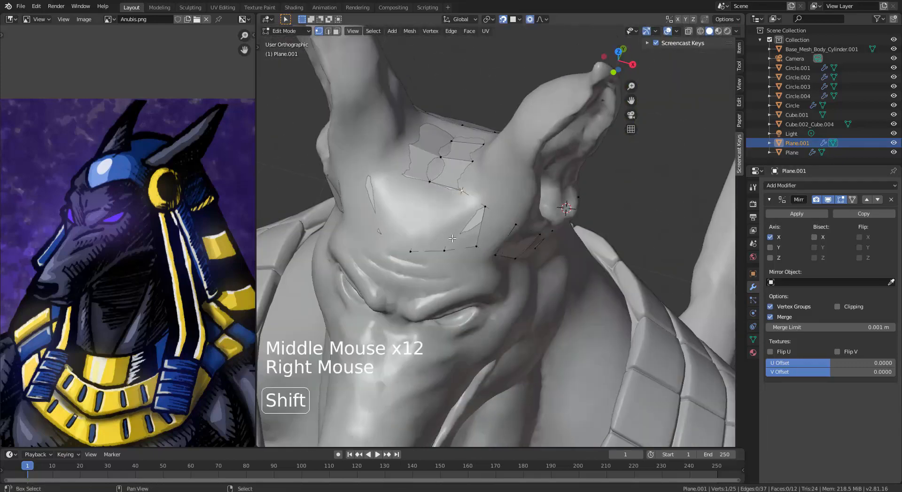
right_click(445, 249, "shift")
key("v")
left_click(460, 233)
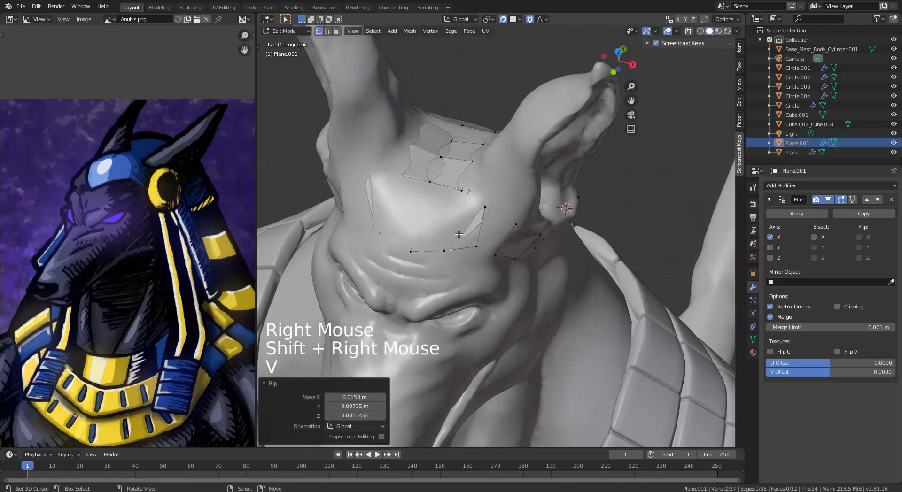
key("x")
left_click(455, 232)
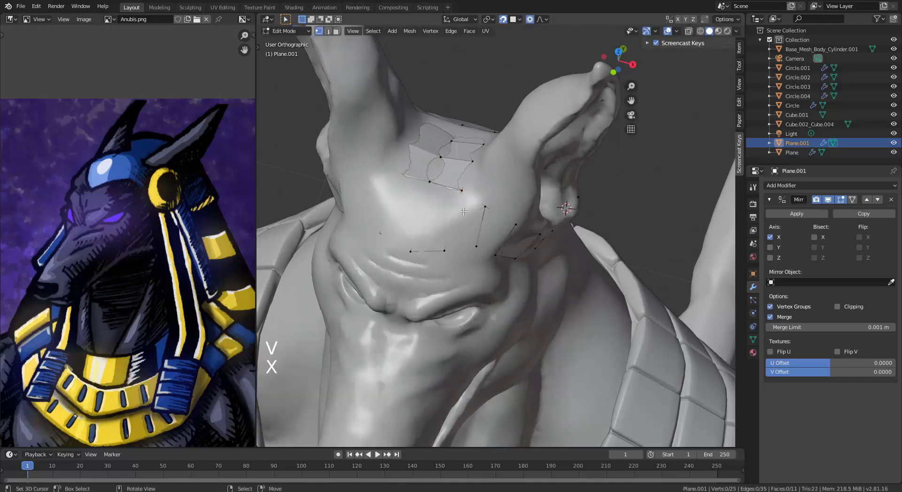
Step: Move both vertices of the loose side edge up to the ear base, next to the scalp grid's front corner
middle_click_drag(470, 214, 473, 249, "shift")
right_click(488, 248)
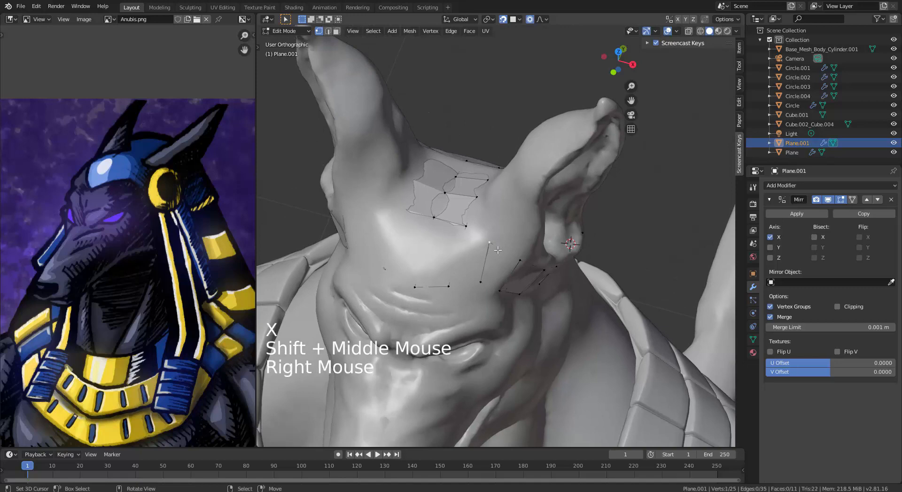
key("g")
left_click(484, 247)
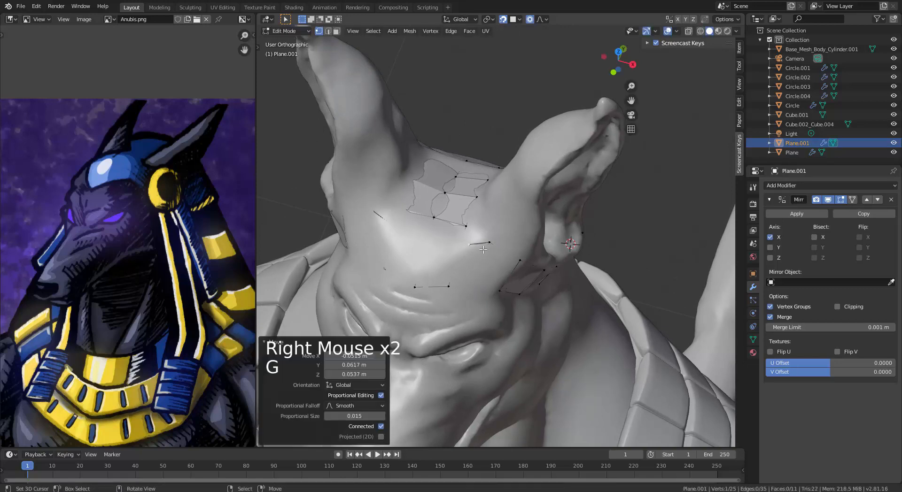
right_click(488, 245)
key("g")
left_click(482, 238)
right_click(479, 238)
key("g")
left_click(486, 258)
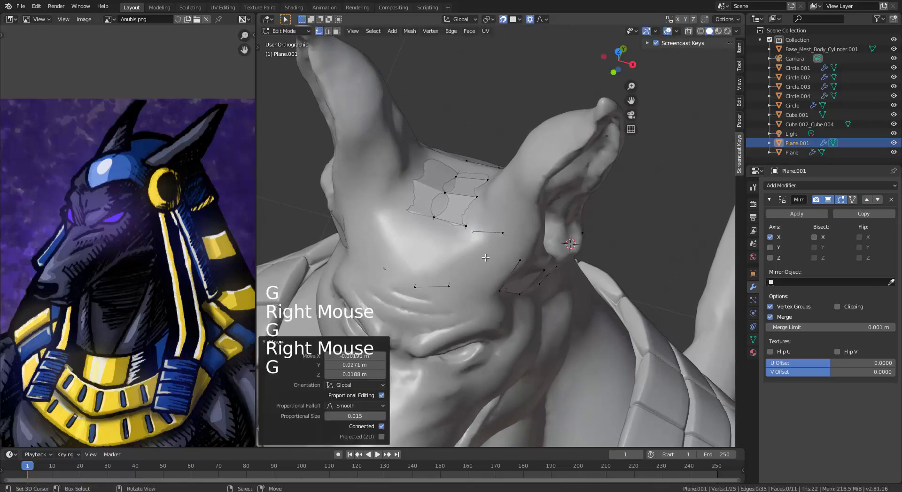
Step: Reposition the temple strip's front corner vertex and fill a face joining the forehead edge, the strip and the scalp grid
right_click(496, 293)
middle_click_drag(496, 294, 490, 242)
key("g")
left_click(489, 244)
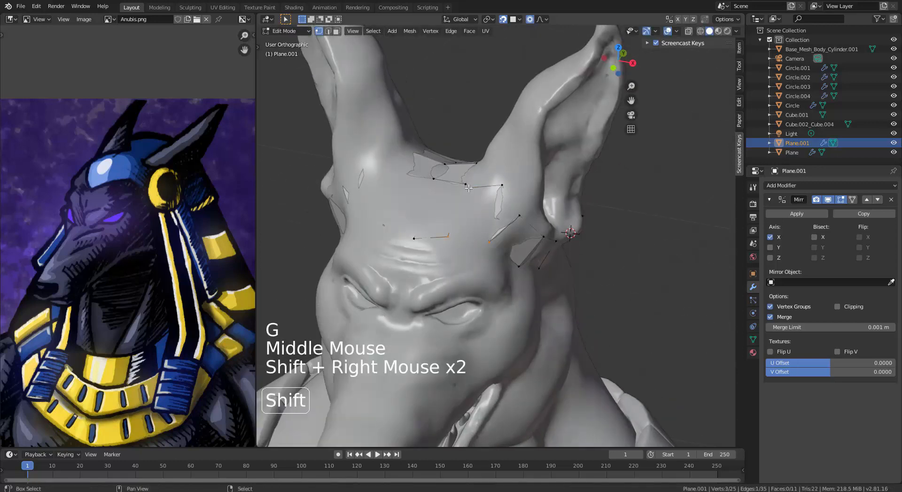
key("f")
Step: Reposition the scalp grid's front corner vertex on the head's surface above the forehead
middle_click_drag(495, 236, 507, 266)
right_click(508, 265)
key("g")
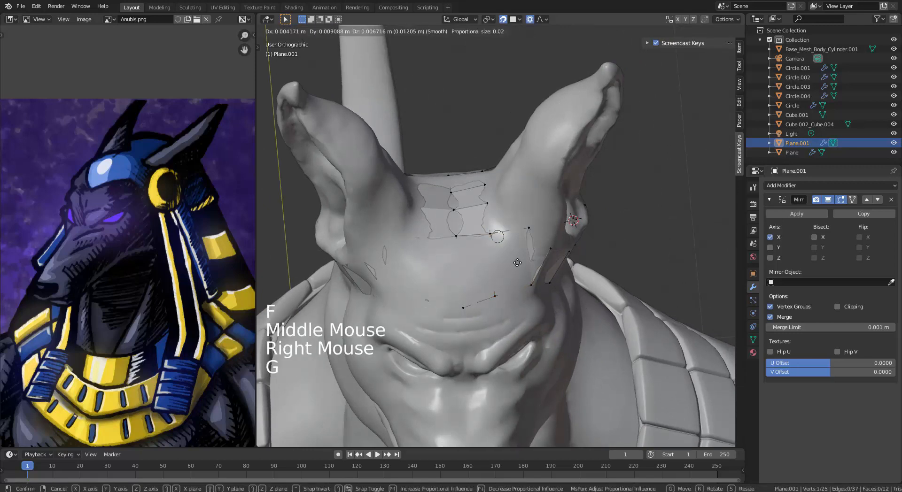
left_click(526, 262)
key("ctrl+r")
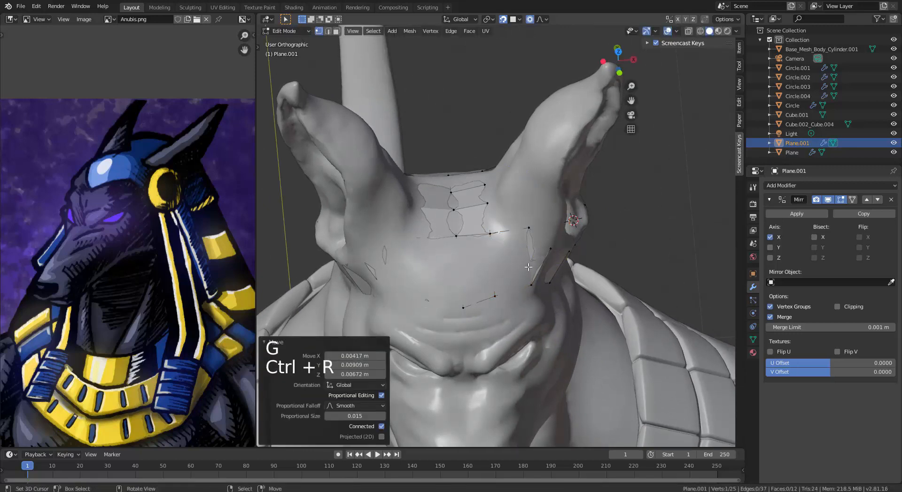
Step: Move the selected scalp vertices along the head between the ears, working from behind
middle_click_drag(528, 267, 467, 206)
right_click(527, 257)
right_click(487, 203, "shift")
right_click(509, 221, "shift")
key("g")
key("g")
left_click(525, 260)
Step: Reposition the vertex joining the scalp grid to the patch behind the ear and its neighbour at the ear base
right_click(463, 242)
key("g")
left_click(467, 234)
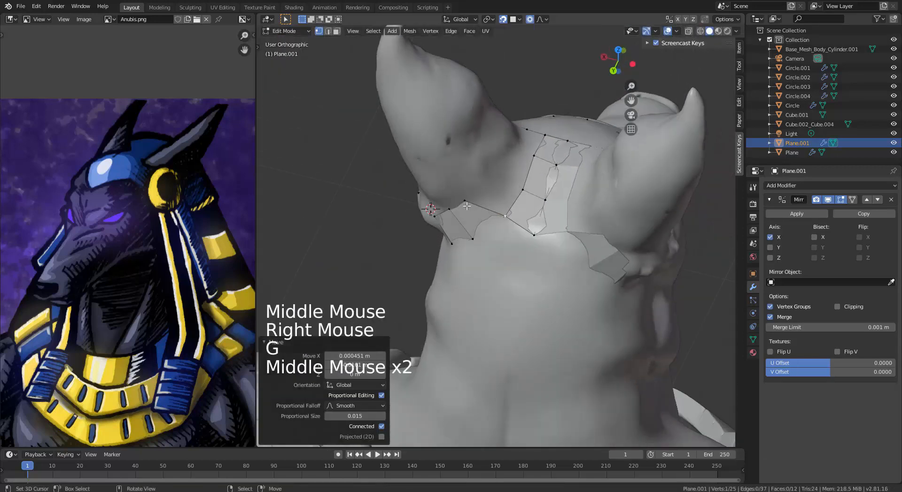
right_click(467, 206)
right_click(468, 204)
key("g")
left_click(470, 204)
Step: Extrude the scalp grid's side edge outward to the inner base of the ear
right_click(530, 194)
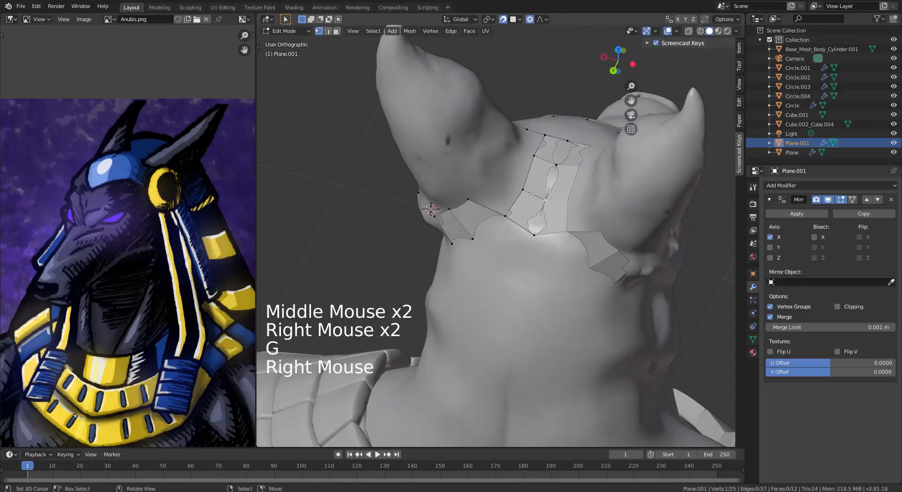
right_click(528, 165, "shift")
middle_click_drag(528, 165, 517, 207)
key("e")
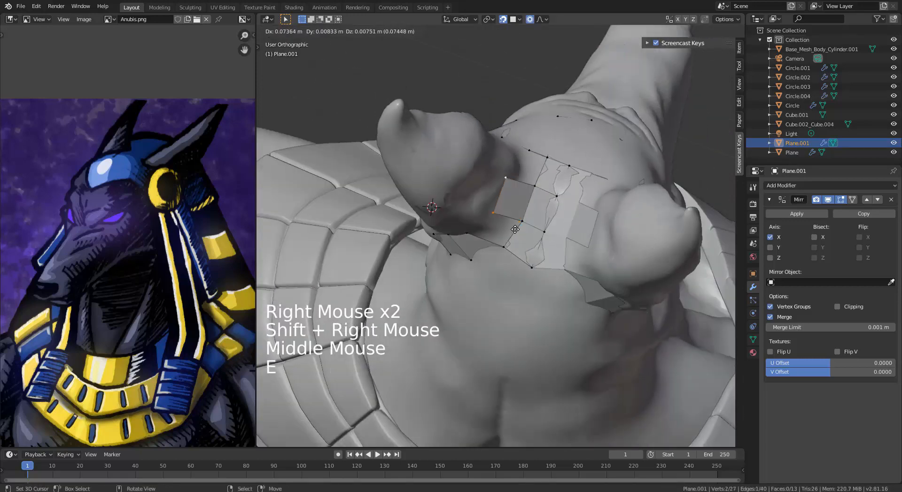
left_click(523, 229)
Step: Try to fill a face between the extruded ear-side edge and the rear corner of the scalp grid
right_click(502, 213)
right_click(504, 247, "shift")
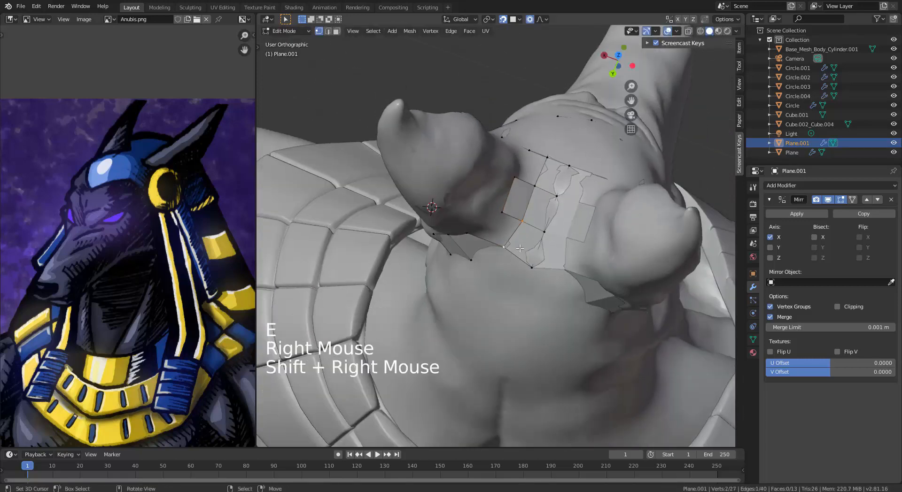
key("f")
right_click(535, 189)
right_click(551, 168, "shift")
key("ctrl+z")
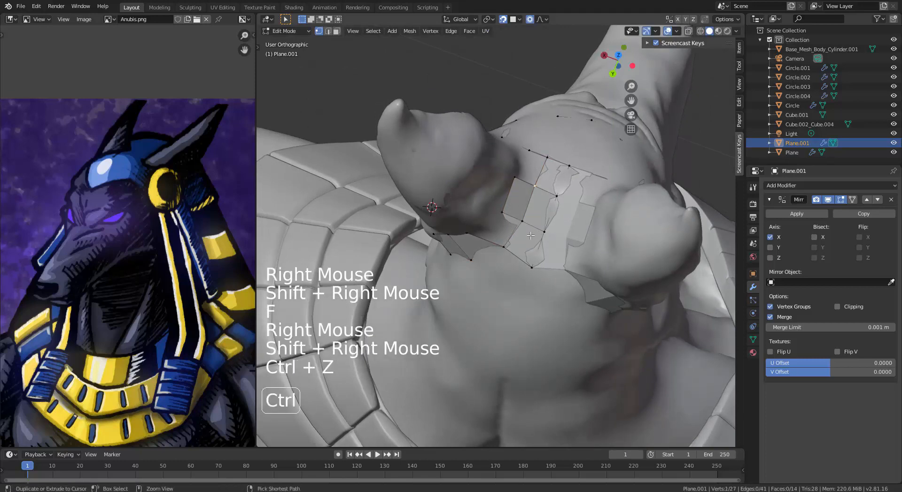
middle_click_drag(525, 231, 529, 205)
key("f")
key("ctrl+z")
Step: In wireframe, extrude the lower corner of the patch behind the ear toward the centre and fill a face up to the rear scalp edge
right_click(512, 217)
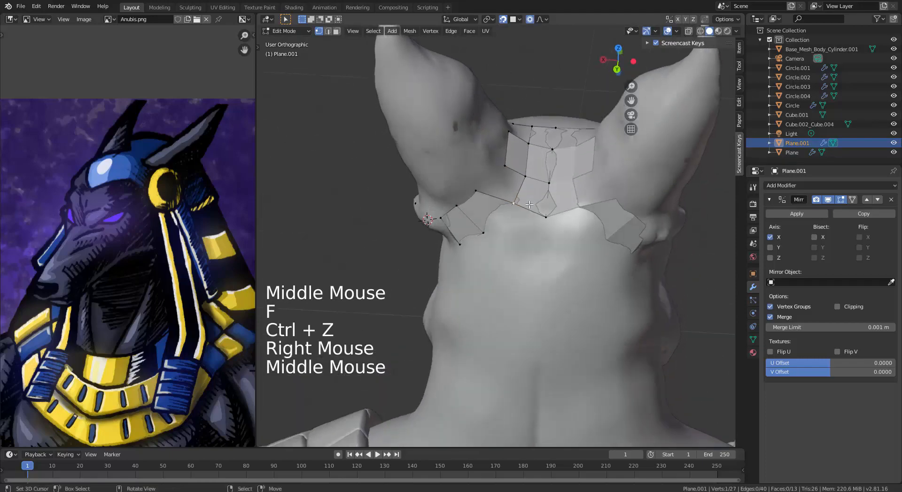
key("z")
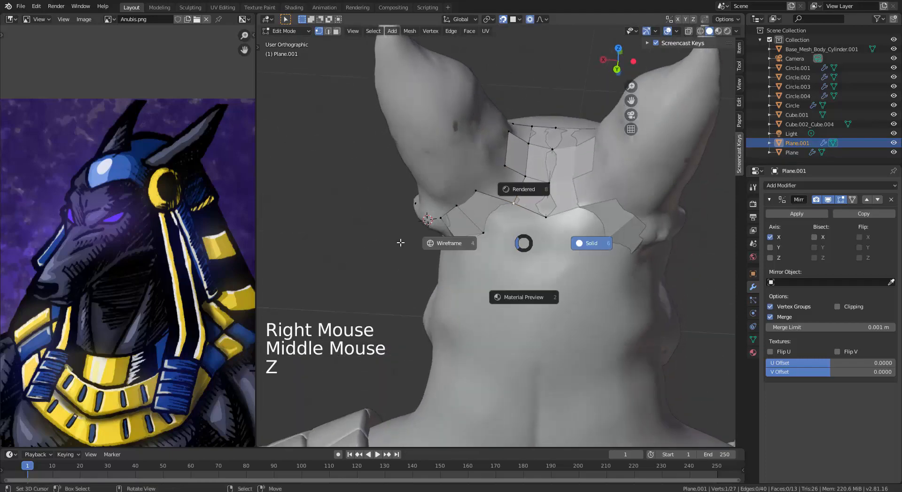
mouse_move(519, 242)
middle_mouse_down()
mouse_move(521, 218)
mouse_move(508, 217)
mouse_move(526, 225)
middle_mouse_up()
right_click(507, 217)
key("e")
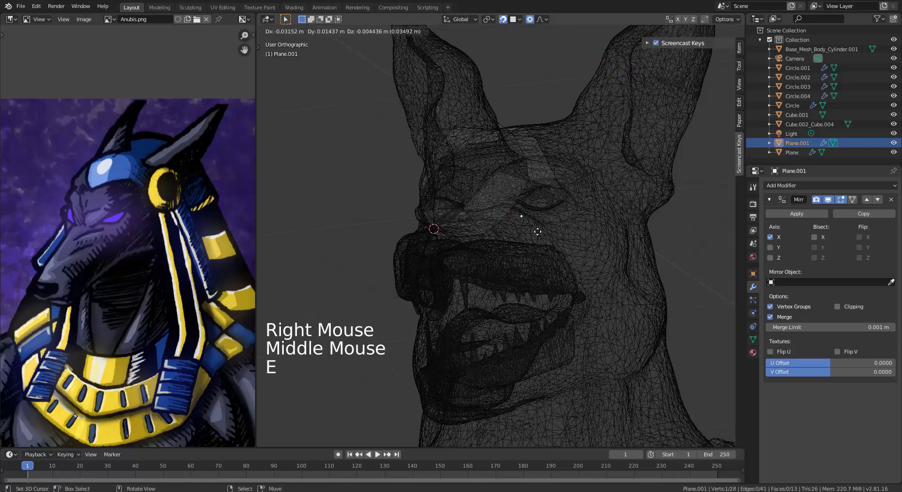
left_click(554, 201)
right_click(555, 204, "shift")
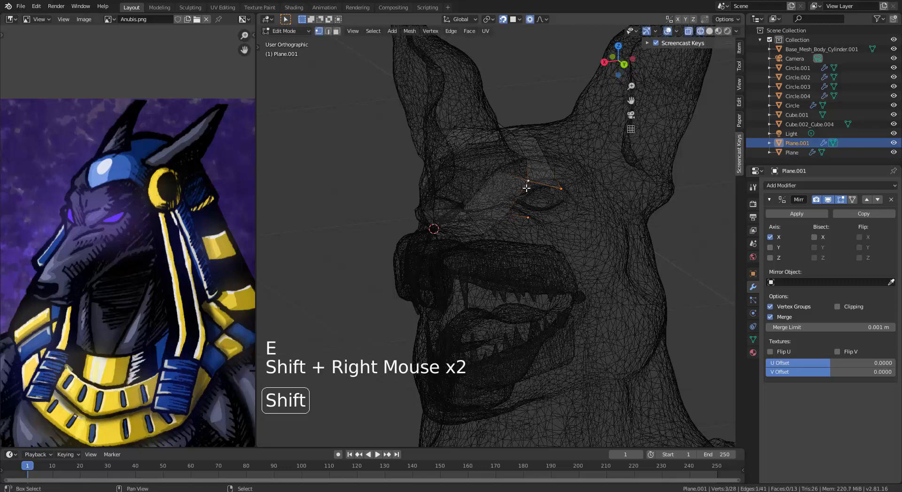
key("f")
key("ctrl+z")
right_click(522, 221, "shift")
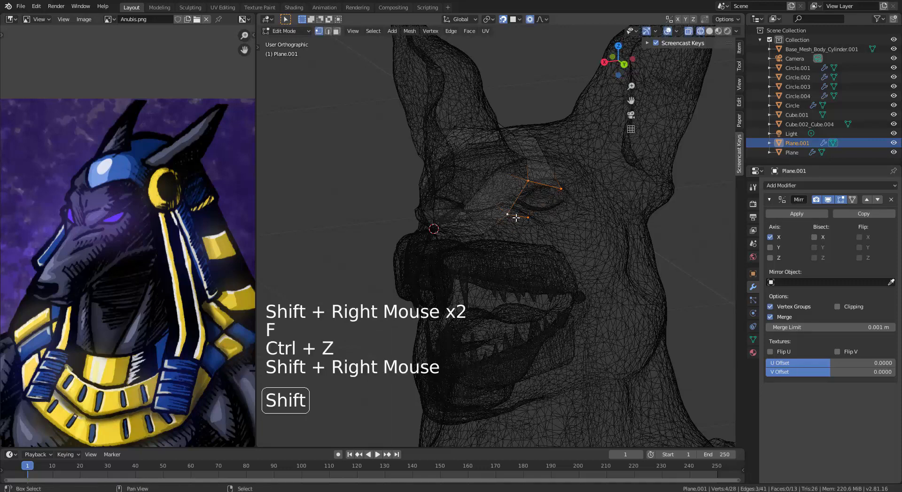
key("f")
Step: Extrude the lower edge of the behind-ear patch downward, fill the adjoining gap with a face, and reposition one vertex there
middle_click_drag(521, 223, 499, 217)
right_click(494, 218)
right_click(472, 229, "shift")
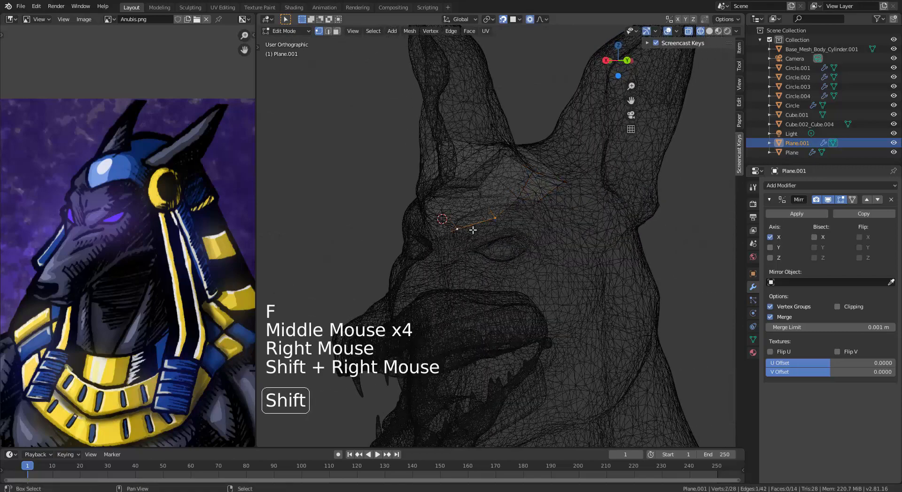
key("e")
left_click(518, 248)
right_click(505, 207)
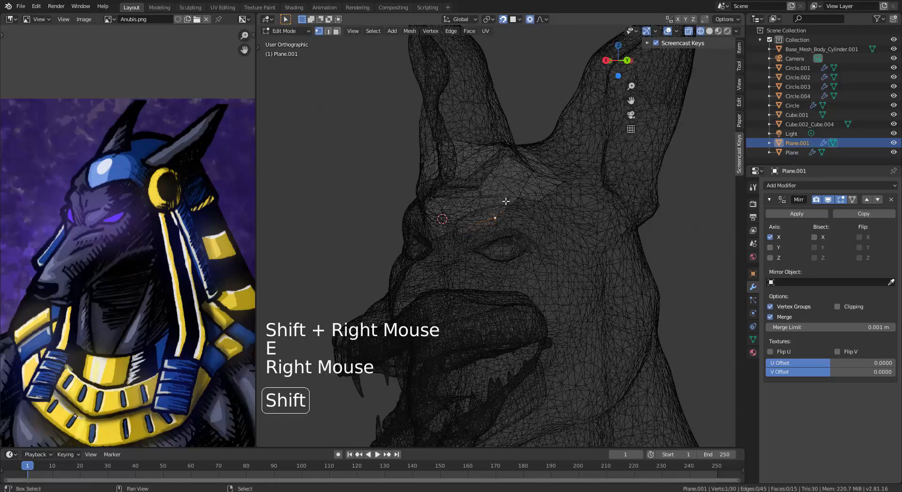
right_click(514, 201, "shift")
key("f")
middle_click_drag(474, 227, 517, 246)
right_click(502, 235)
key("g")
left_click(518, 250)
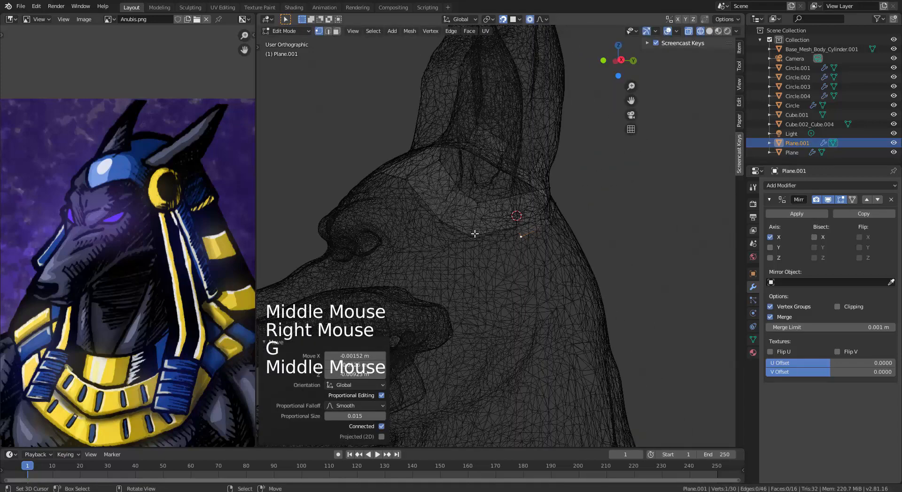
Step: Extrude a vertex downward below the ear and fill a face joining it to the neighbouring lower edge
right_click(475, 235)
key("e")
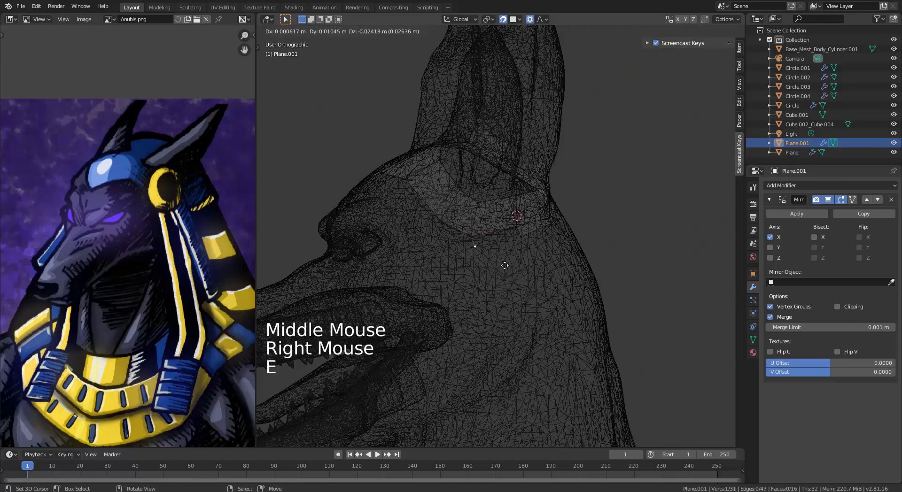
left_click(506, 266)
right_click(515, 225, "shift")
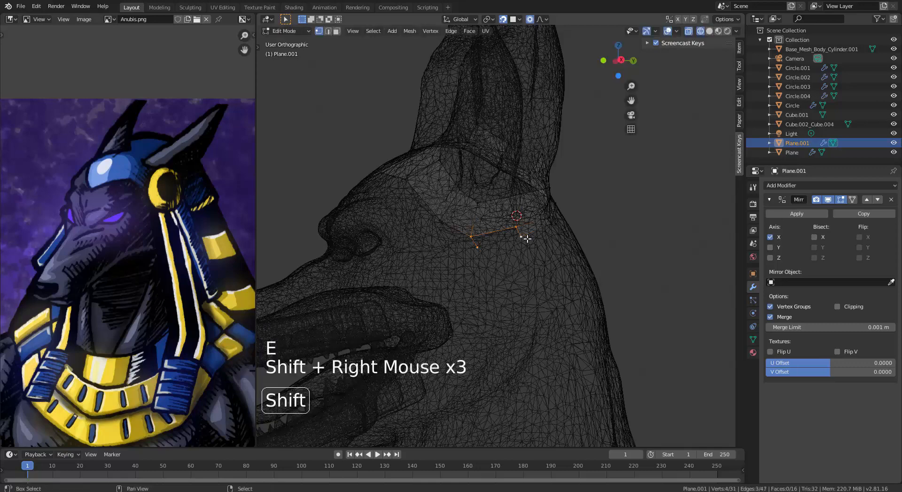
key("f")
Step: Select the outer edge loop around the ear, deselect its front part, and move the remaining vertices
middle_click_drag(527, 239, 485, 250)
middle_click_drag(425, 221, 405, 146)
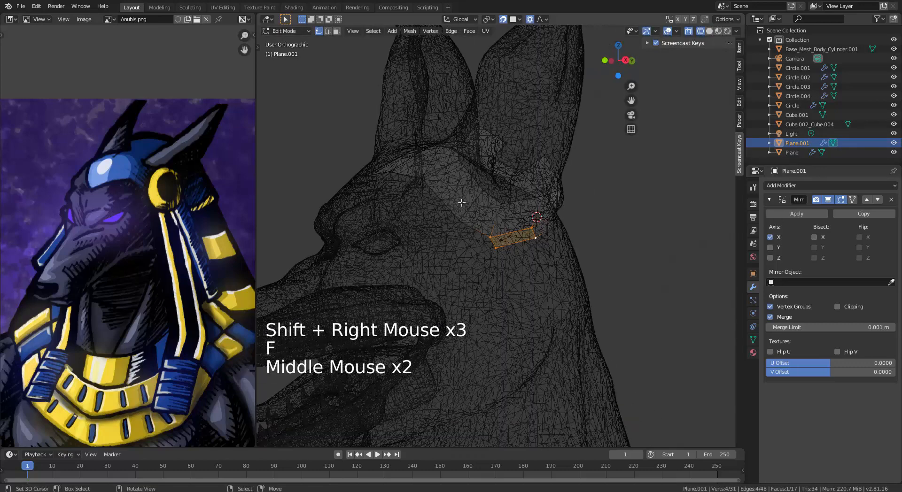
middle_click_drag(537, 255, 532, 291)
key("space")
right_click(527, 238)
key("space")
right_click(526, 227, "alt")
key("b")
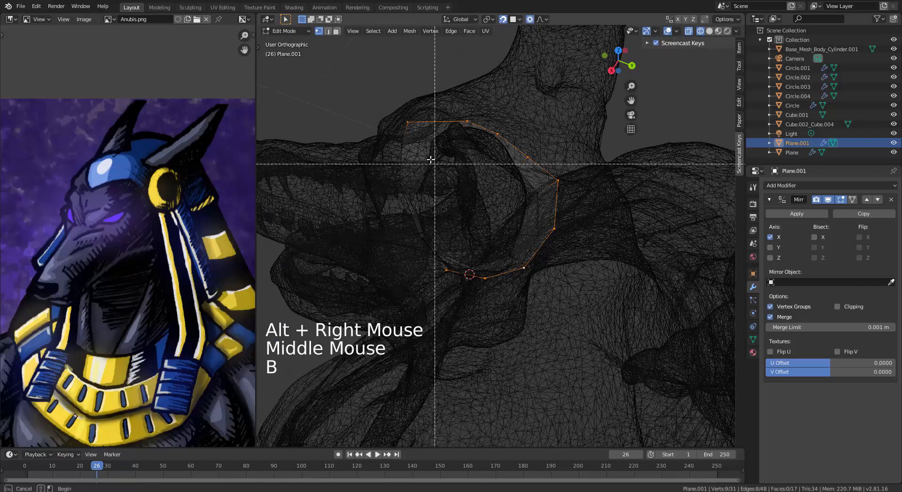
middle_click_drag(383, 117, 547, 188)
middle_click_drag(526, 220, 555, 202)
key("g")
left_click(578, 237)
Step: Turn on Clipping in the Mirror modifier and reposition the band's rear vertex near the centre line
right_click(568, 207)
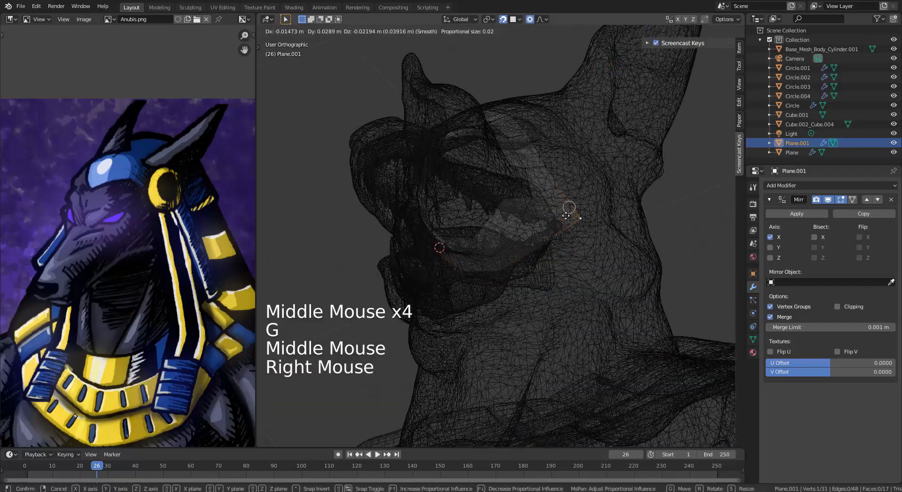
left_click(837, 306)
mouse_move(563, 252)
middle_mouse_down()
mouse_move(576, 255)
mouse_move(553, 255)
mouse_move(516, 202)
mouse_move(483, 201)
mouse_move(493, 197)
mouse_move(465, 179)
mouse_move(524, 197)
middle_mouse_up()
key("g")
left_click(580, 266)
Step: Fill a face closing the gap in the band behind the ear
key("z")
right_click(512, 197)
right_click(525, 172, "shift")
key("f")
key("z")
Step: Reposition the individual vertices around the back of the ear base to follow the head's surface
right_click(462, 175)
key("g")
right_click(468, 179)
key("g")
left_click(446, 188)
right_click(477, 200)
key("g")
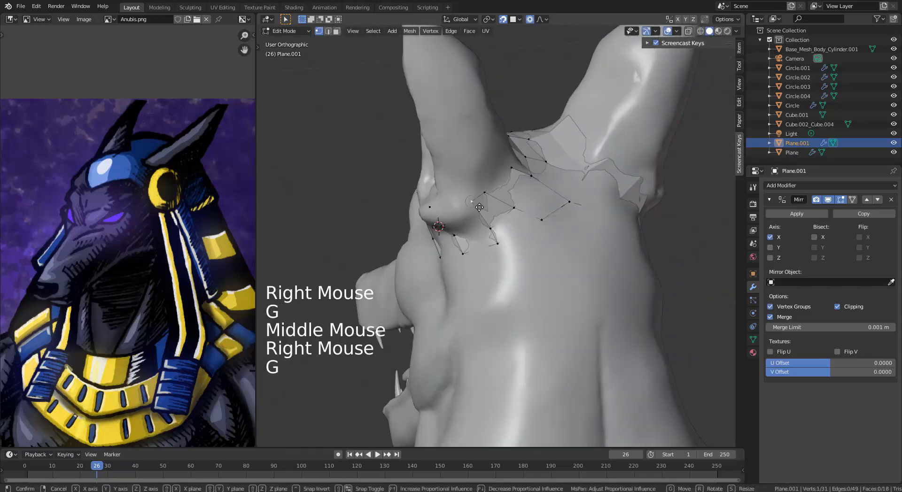
left_click(500, 206)
Step: Try a loop cut through the strip of faces surrounding the ear
key("ctrl+r")
left_click(501, 205)
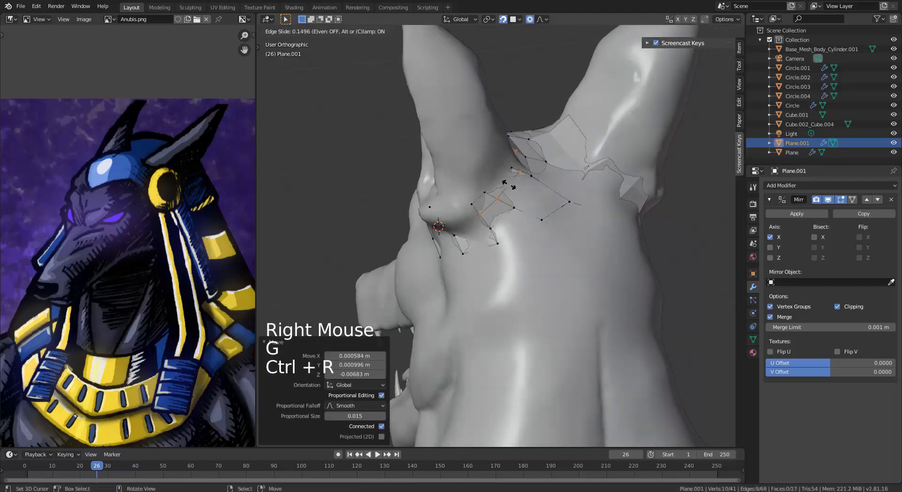
left_click(507, 187)
middle_click_drag(507, 187, 310, 207)
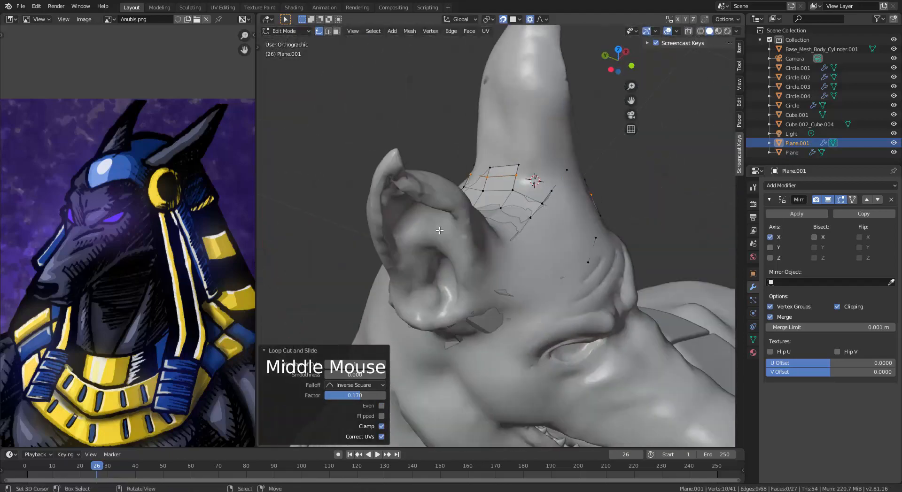
middle_click_drag(446, 220, 385, 228)
key("ctrl+z")
key("ctrl+z")
Step: In wireframe, fill a face at the inner front base of the ear, next to the scalp grid
mouse_move(484, 216)
middle_mouse_down()
mouse_move(494, 234)
mouse_move(503, 201)
middle_mouse_up()
key("z")
mouse_move(510, 243)
middle_mouse_down()
mouse_move(493, 215)
mouse_move(506, 234)
mouse_move(586, 257)
mouse_move(594, 273)
mouse_move(566, 244)
middle_mouse_up()
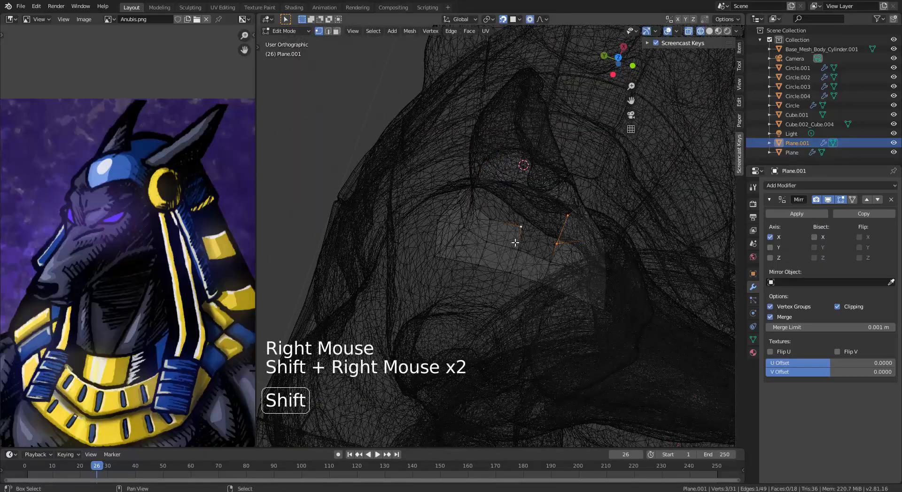
middle_click_drag(528, 276, 495, 255)
scroll(493, 273, "up", 3)
middle_click_drag(448, 193, 468, 224)
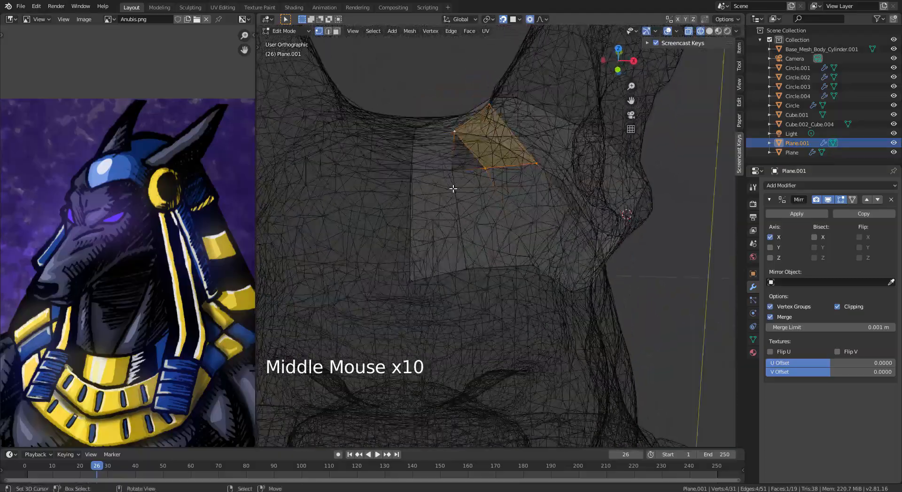
Step: Merge two pairs of neighbouring vertices on the scalp and forehead rows using At Last
right_click_drag(454, 183, 485, 179)
right_click(493, 172, "shift")
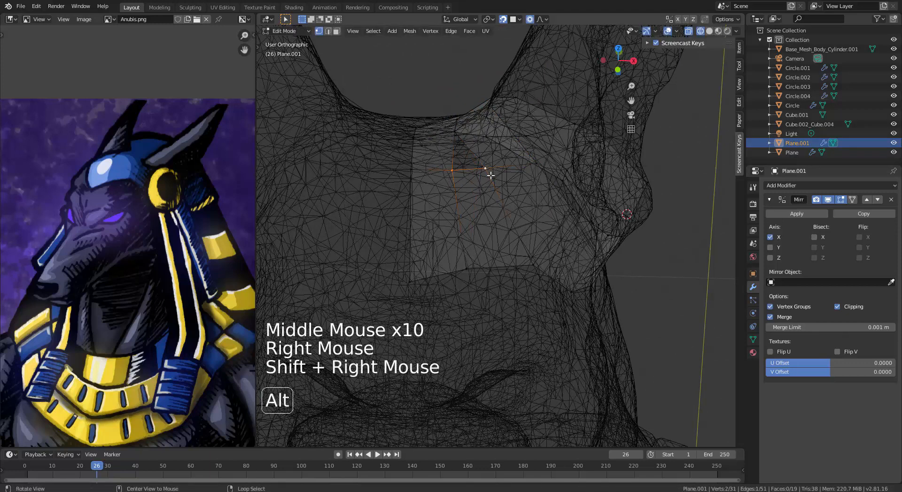
key("alt+m")
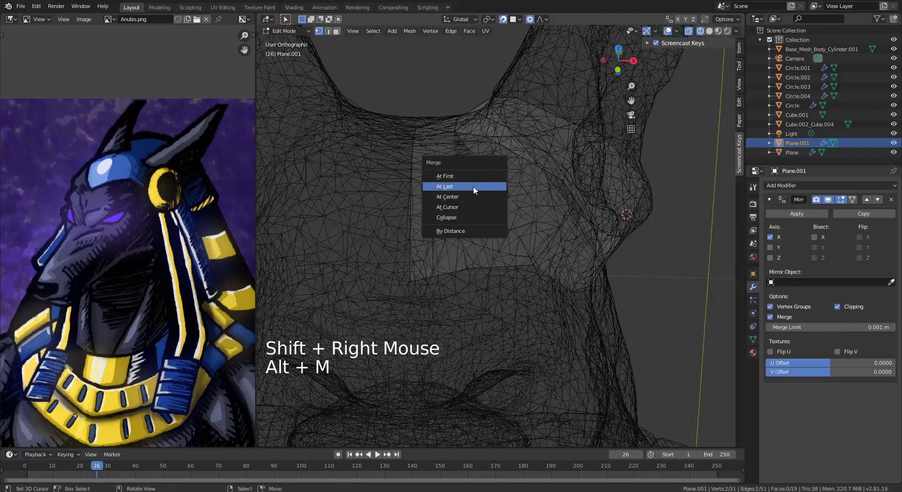
left_click(474, 187)
right_click(476, 261)
key("alt+m")
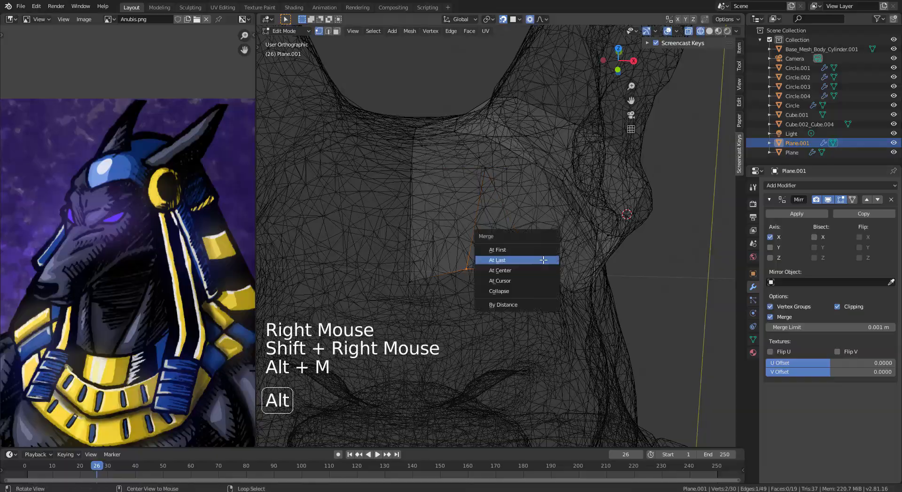
left_click(491, 262)
Step: Add a centred loop cut through the strip of faces running around the ear
key("ctrl+r")
left_click(470, 275)
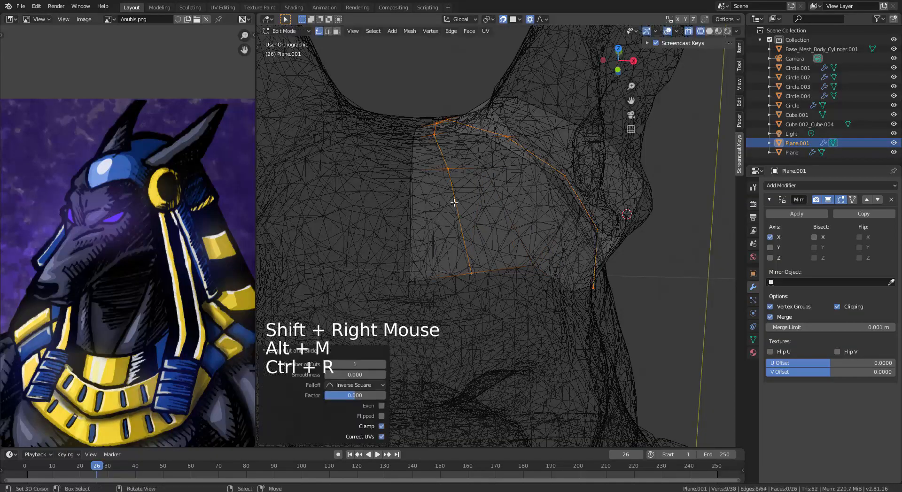
middle_click_drag(470, 275, 585, 257)
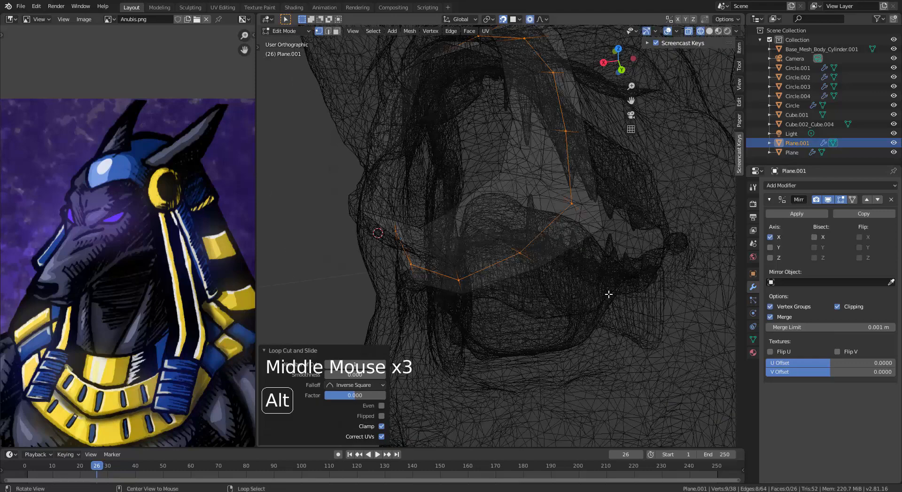
key("alt+s")
right_click(591, 269)
scroll(545, 232, "down", 1)
Step: Move the new loop's vertices below and behind the ear onto the head, and return to solid shading
middle_click_drag(545, 233, 505, 253)
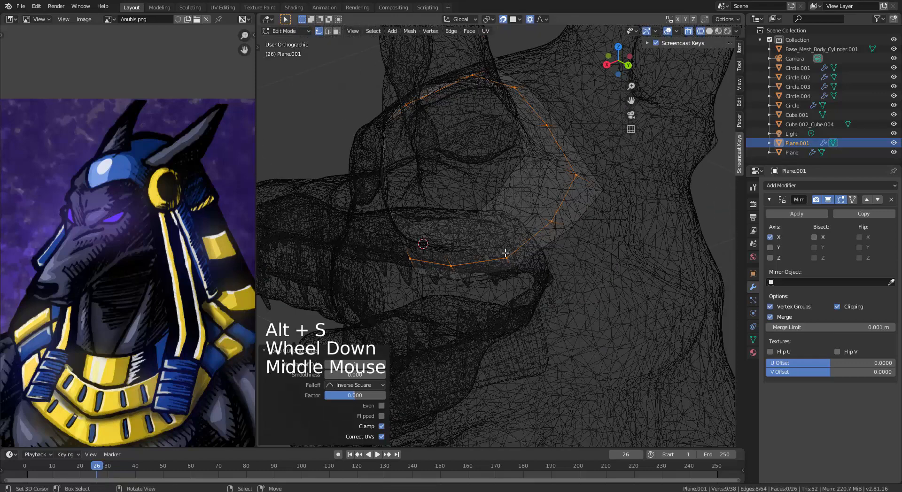
right_click(416, 259)
right_click(454, 265, "shift")
key("ctrl+z")
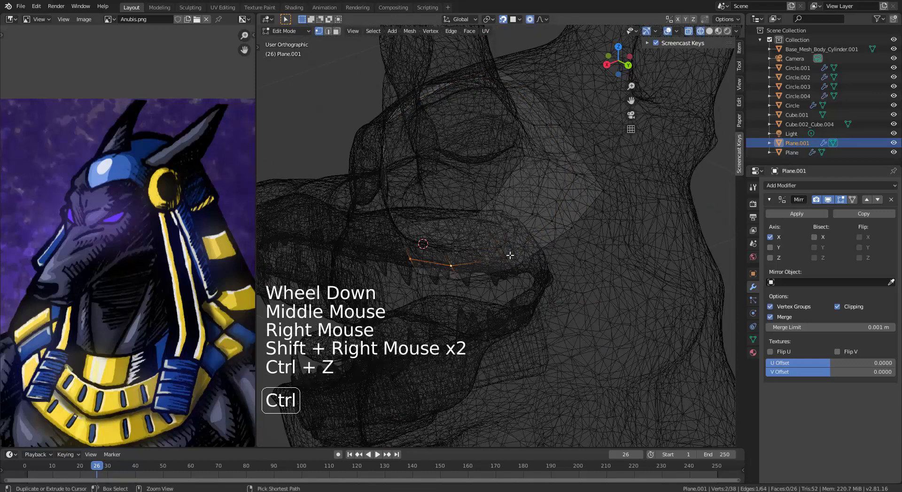
right_click(509, 257, "shift")
right_click(548, 223, "shift")
mouse_move(540, 235)
middle_mouse_down()
mouse_move(553, 238)
mouse_move(518, 249)
mouse_move(534, 234)
mouse_move(546, 188)
middle_mouse_up()
key("g")
left_click(551, 241)
key("z")
left_click(571, 233)
Step: Move the new loop's four vertices running along the scalp between the ears
right_click(541, 207)
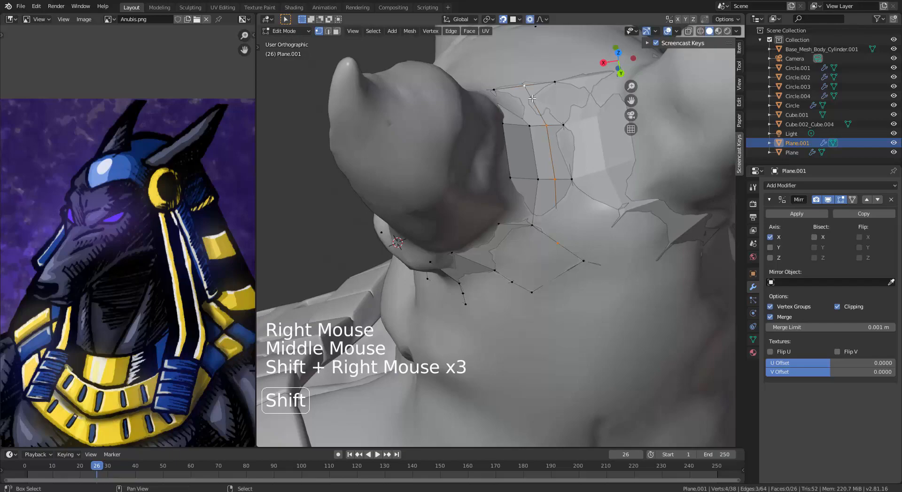
key("g")
left_click(541, 162)
middle_click_drag(541, 162, 465, 165)
mouse_move(474, 211)
middle_mouse_down()
mouse_move(470, 254)
mouse_move(479, 256)
mouse_move(393, 172)
mouse_move(443, 212)
mouse_move(488, 221)
mouse_move(517, 272)
mouse_move(483, 282)
mouse_move(460, 235)
middle_mouse_up()
Step: Reposition two individual vertices of the headdress mesh beside the ear
key("z")
right_click(410, 183)
key("g")
left_click(432, 204)
right_click(409, 213)
key("g")
left_click(407, 207)
Step: Add a loop cut across the forehead faces from the centre line to the ear and snap it to the head
key("ctrl+r")
key("ctrl+r")
left_click(507, 281)
right_click(508, 280)
key("g")
key("z")
scroll(480, 268, "down", 1)
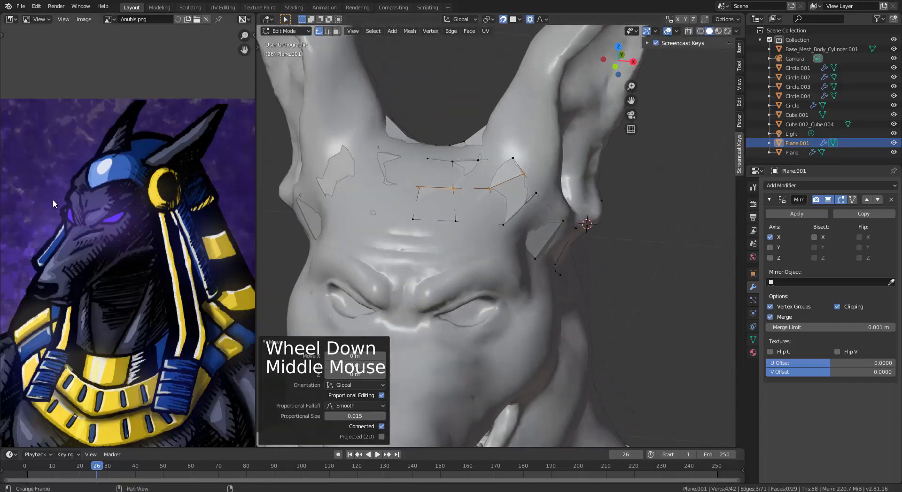
middle_click_drag(412, 249, 426, 270)
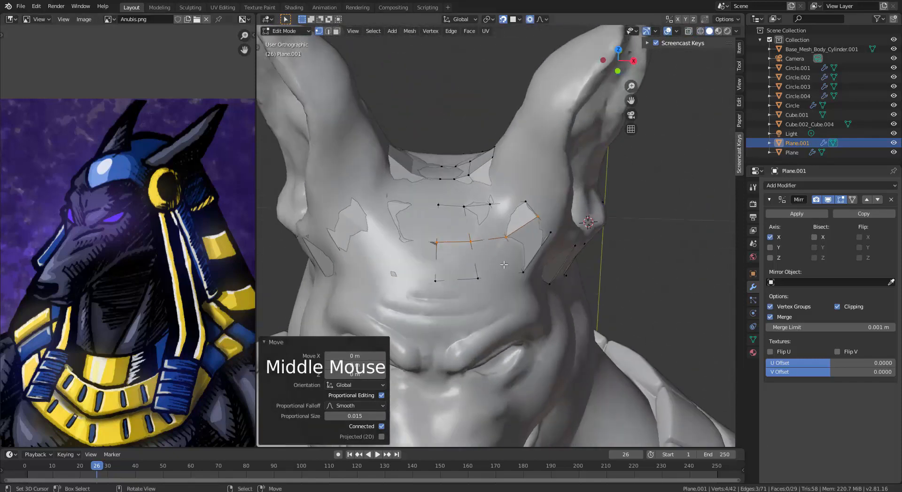
Step: Extrude the forehead's lower edge down to the brow, rotate it -20° and shift it into place
right_click(522, 272)
right_click(478, 278, "shift")
right_click(435, 281, "shift")
key("ctrl+z")
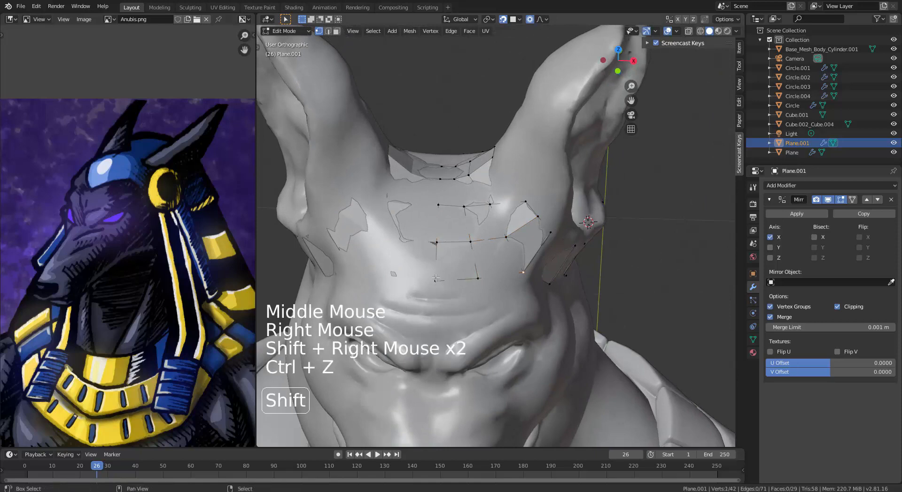
right_click(450, 293, "shift")
key("e")
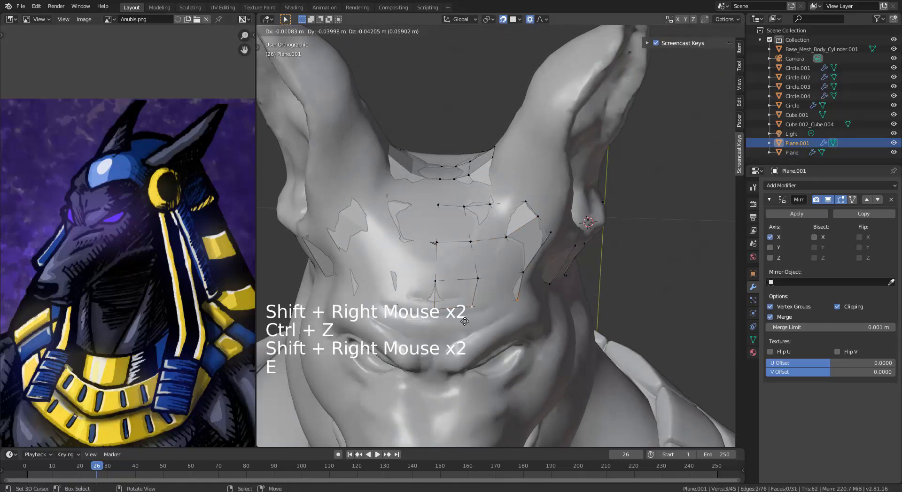
left_click(467, 338)
key("r")
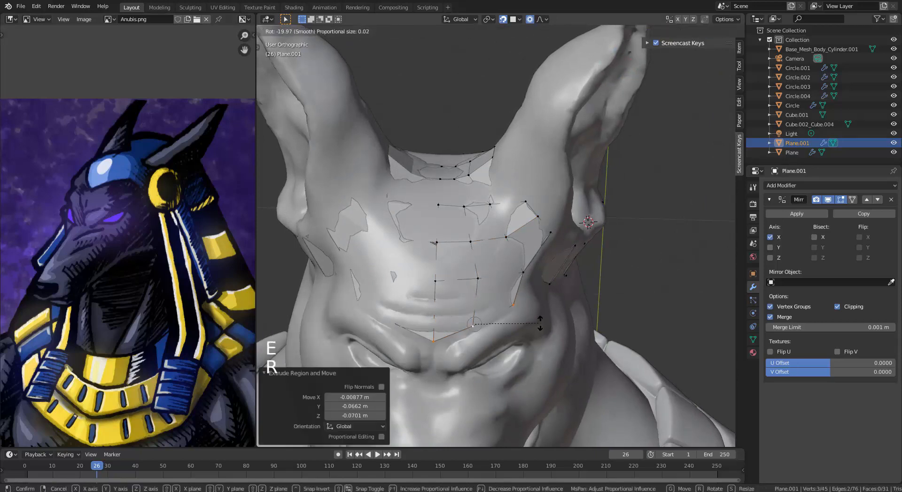
left_click(537, 327)
key("g")
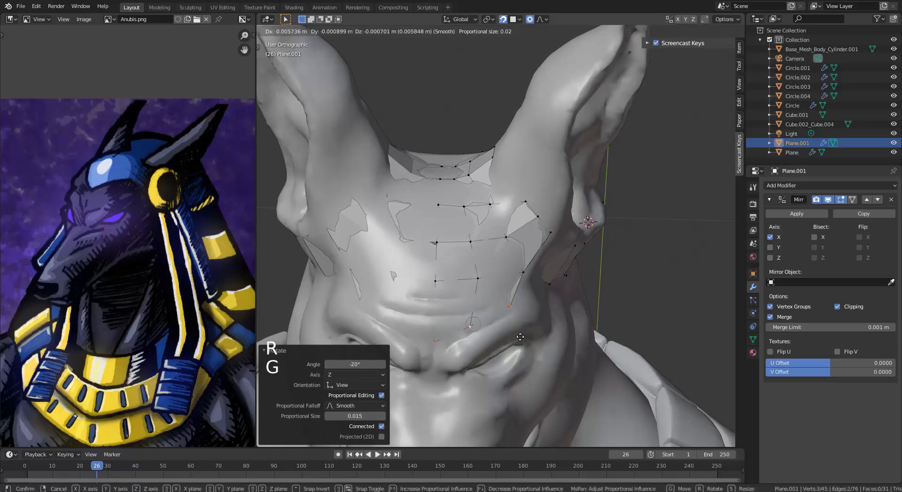
left_click(520, 327)
Step: Reposition the centre vertex and the outermost vertex of the new edge above the brow
middle_click_drag(519, 327, 372, 214)
right_click(418, 212)
key("g")
left_click(422, 209)
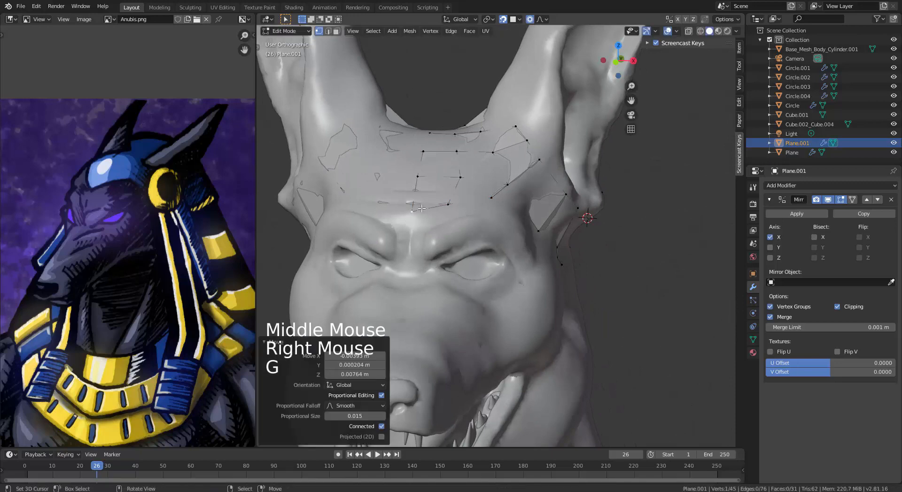
right_click(498, 200)
key("g")
left_click(510, 201)
middle_click_drag(509, 201, 454, 221)
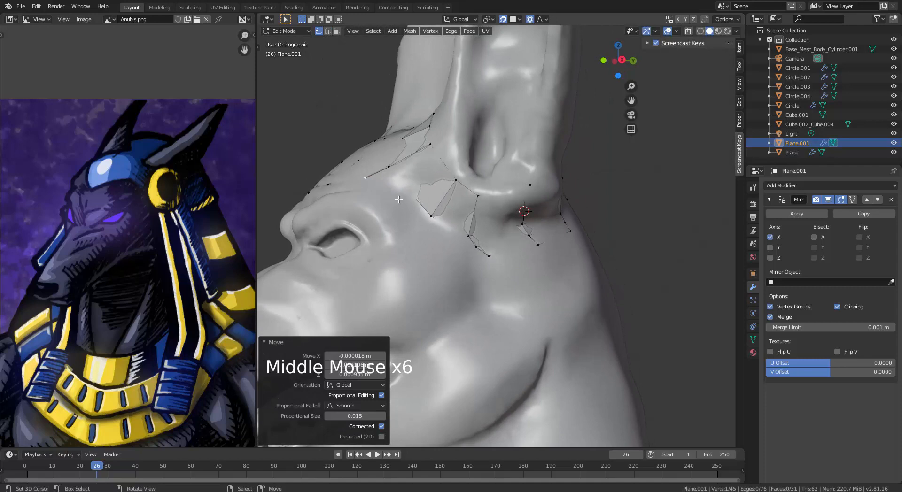
Step: Extrude the temple vertex downward and fill the two gaps joining it to the forehead edge and the edge below the ear
right_click(432, 214)
key("e")
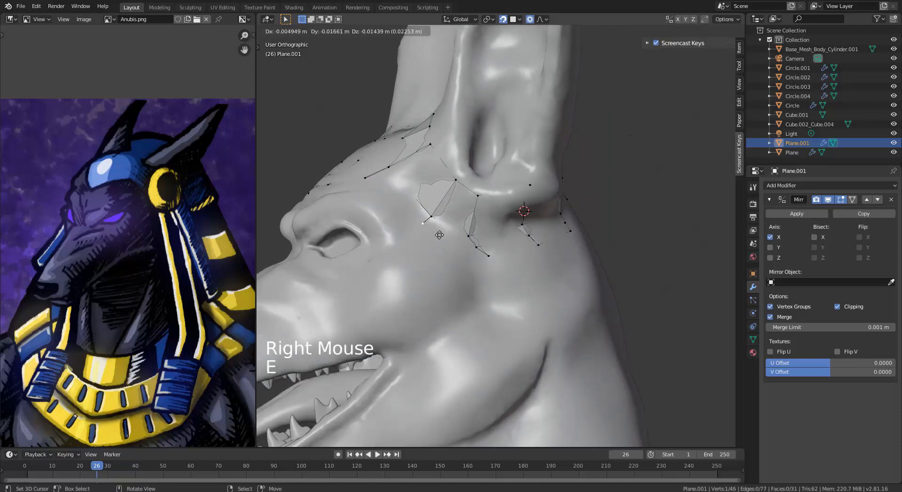
left_click(439, 235)
right_click(433, 211, "shift")
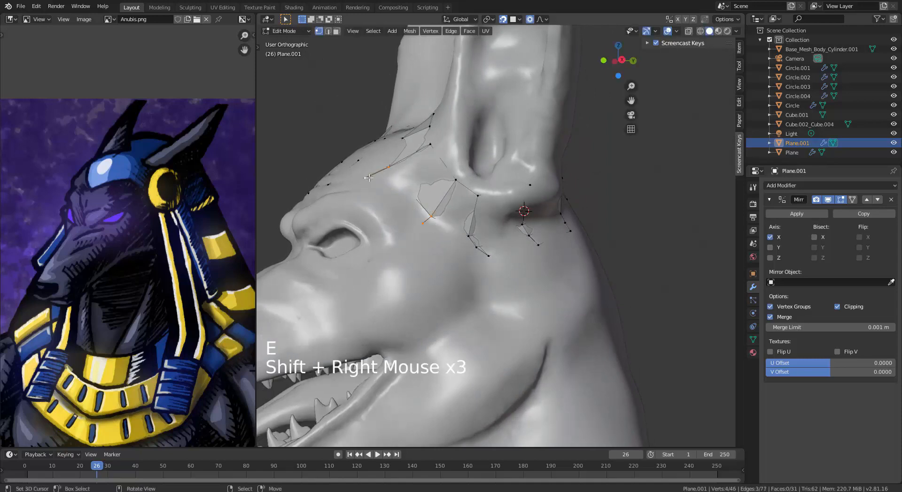
key("f")
right_click(424, 222)
right_click(468, 228, "shift")
key("f")
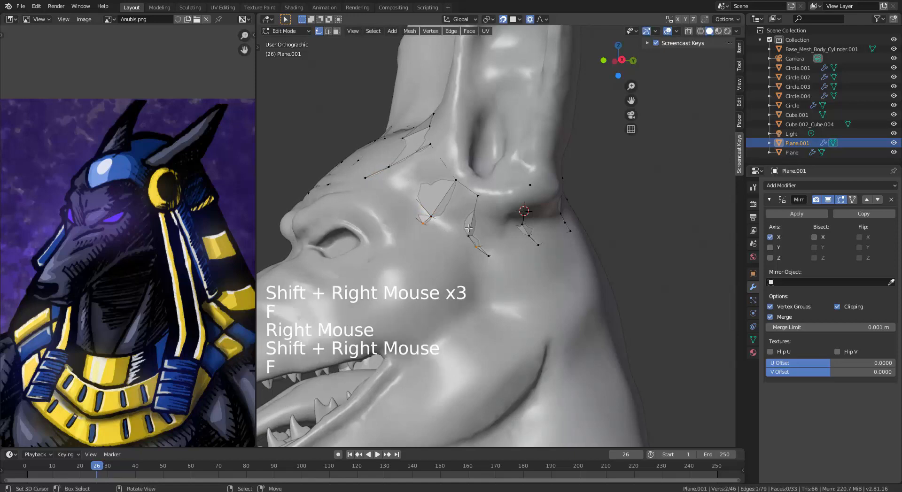
middle_click_drag(469, 229, 456, 254)
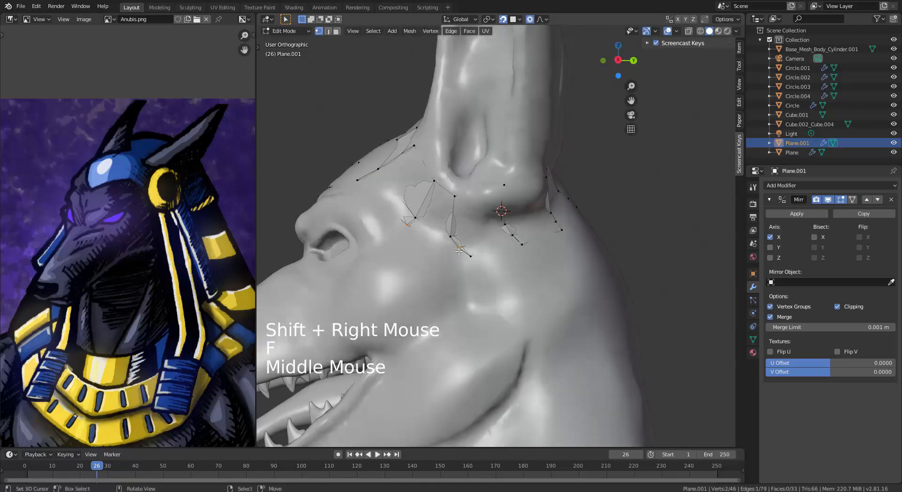
Step: Extrude the lower edge behind the ear and across the back of the head downward
scroll(403, 269, "down", 3)
middle_click_drag(402, 269, 534, 235)
right_click(538, 234)
right_click(538, 234, "shift")
right_click(512, 249, "shift")
right_click(459, 252, "shift")
key("e")
Step: Adjust the new bottom vertices at the back of the head, at the centre line and beside it
right_click(534, 234)
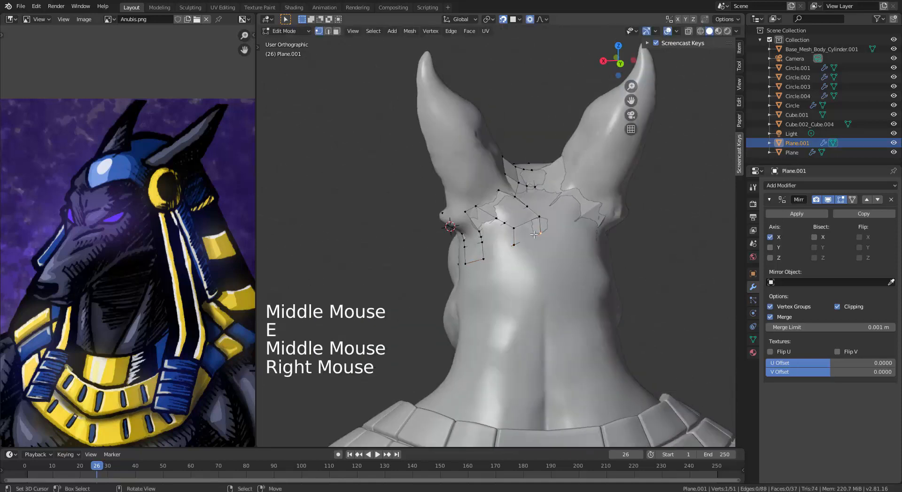
key("g")
left_click(531, 265)
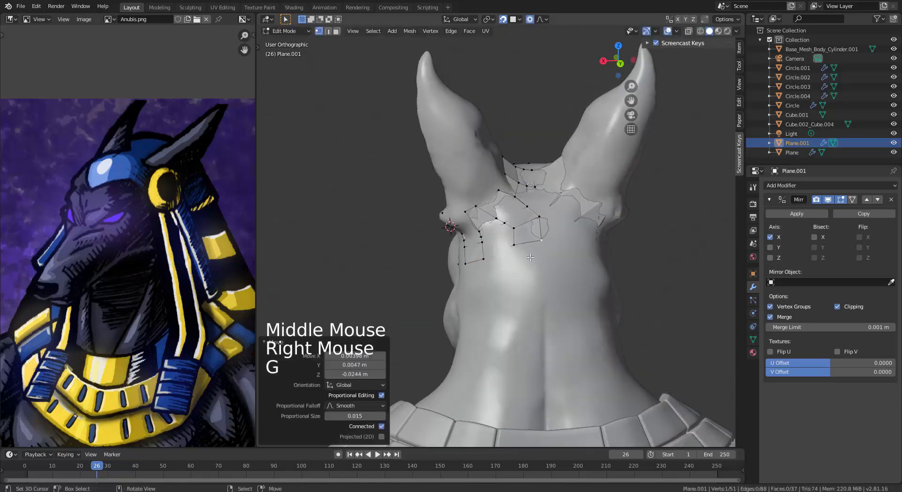
right_click(515, 248)
key("g")
left_click(510, 250)
right_click(545, 240)
key("g")
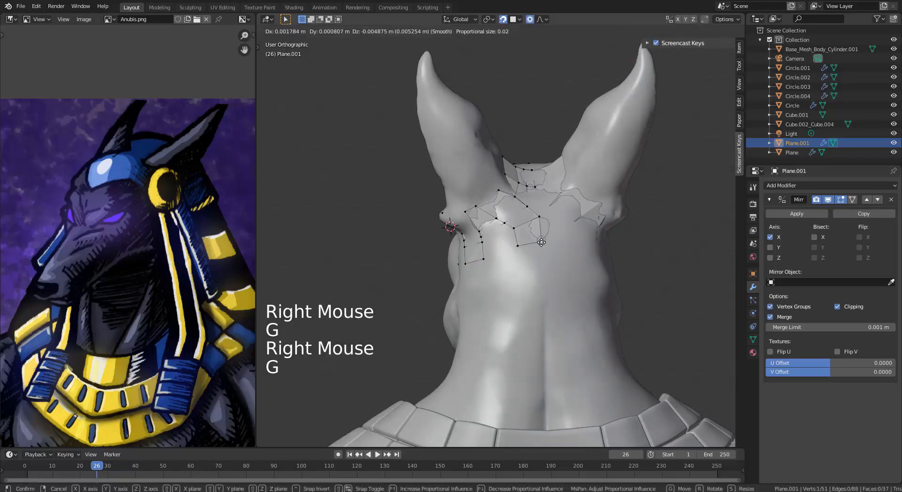
left_click(545, 242)
right_click(518, 246)
key("g")
left_click(518, 246)
middle_click_drag(478, 263, 491, 241)
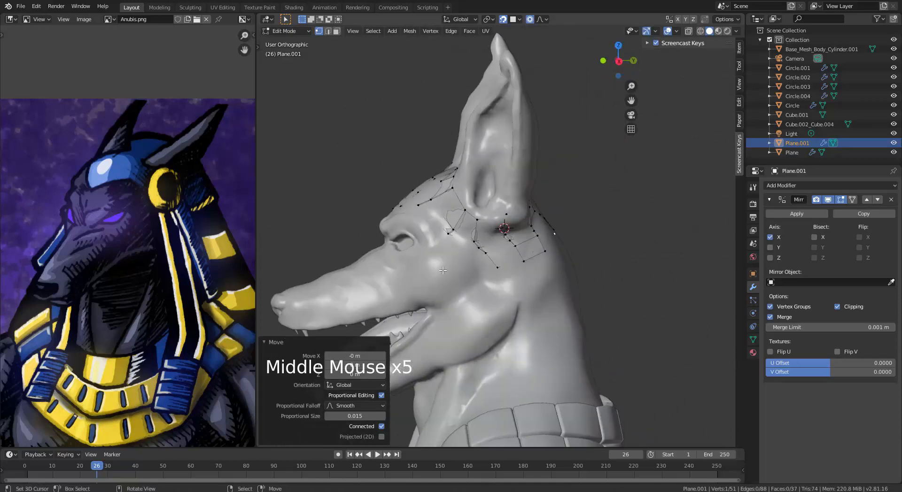
Step: Turn off snapping, select the whole headdress mesh and Shrink/Fatten it outward by about 0.01 m
middle_click_drag(432, 279, 414, 312)
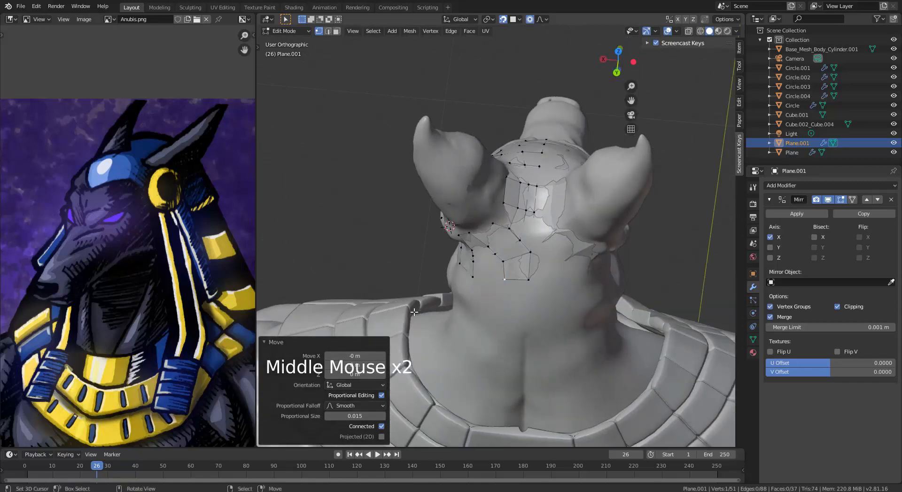
mouse_move(499, 245)
middle_mouse_down()
mouse_move(483, 232)
mouse_move(499, 198)
mouse_move(482, 240)
middle_mouse_up()
left_click(502, 19)
key("a")
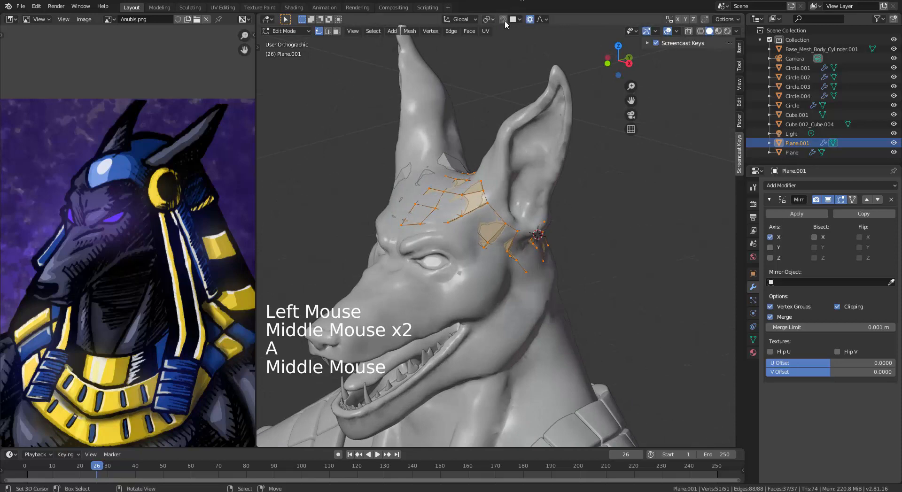
middle_click_drag(639, 188, 656, 201)
key("alt+s")
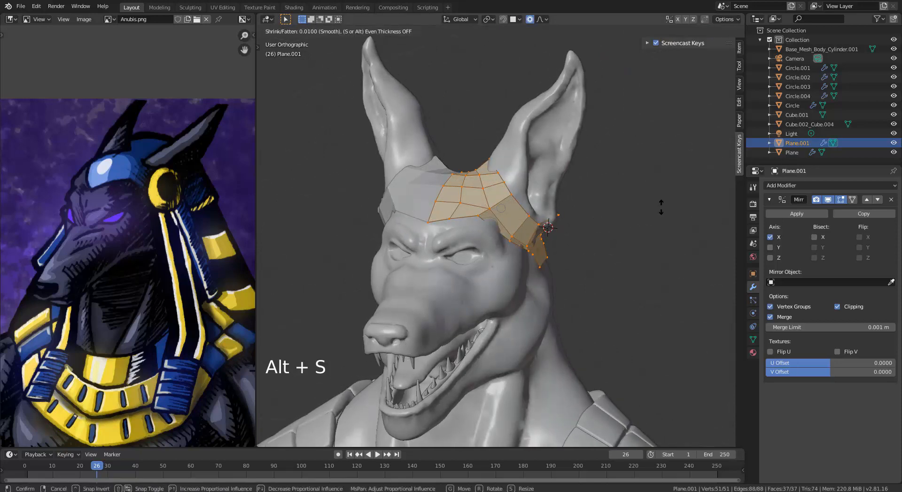
left_click(661, 207)
Step: Check the band from behind, then Shrink/Fatten the whole mesh again so it clears the back of the head
middle_click_drag(658, 204, 427, 218)
key("Tab")
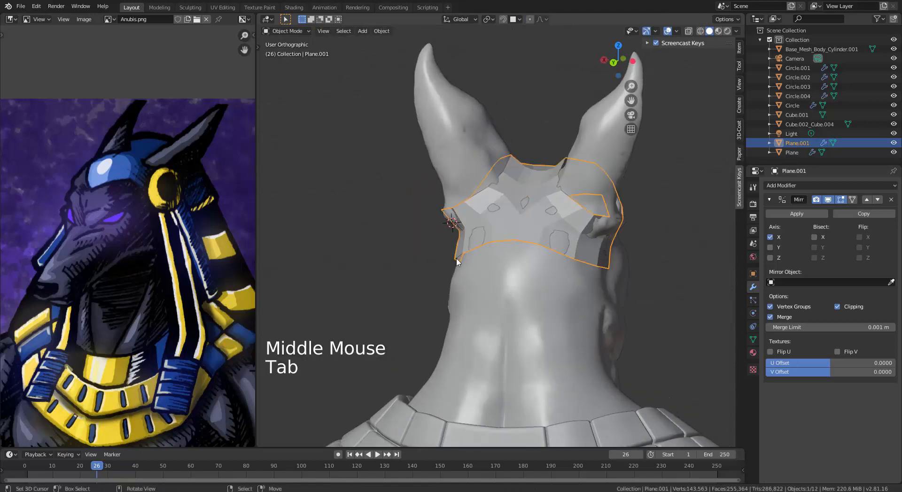
middle_click_drag(457, 261, 614, 281)
key("Tab")
key("alt+s")
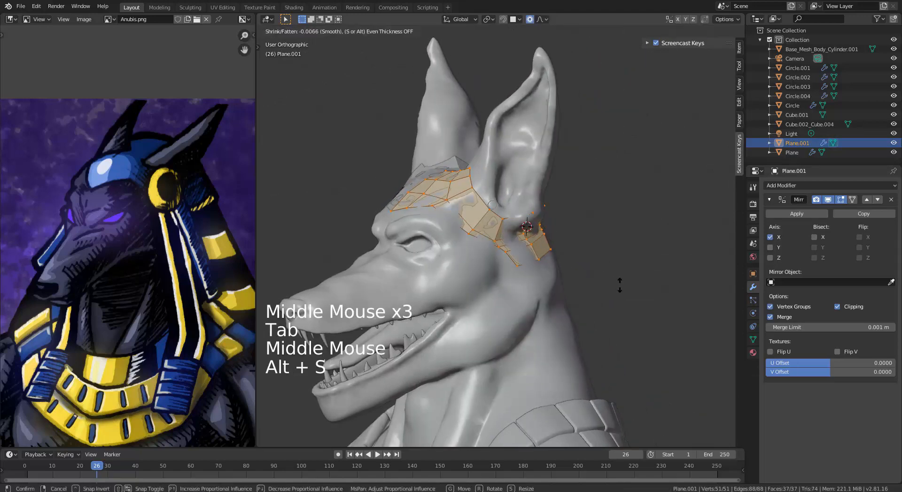
middle_click_drag(621, 281, 555, 277)
key("Tab")
Step: Add a Solidify modifier to the headdress band with a thickness of 0.04 m
left_click(784, 186)
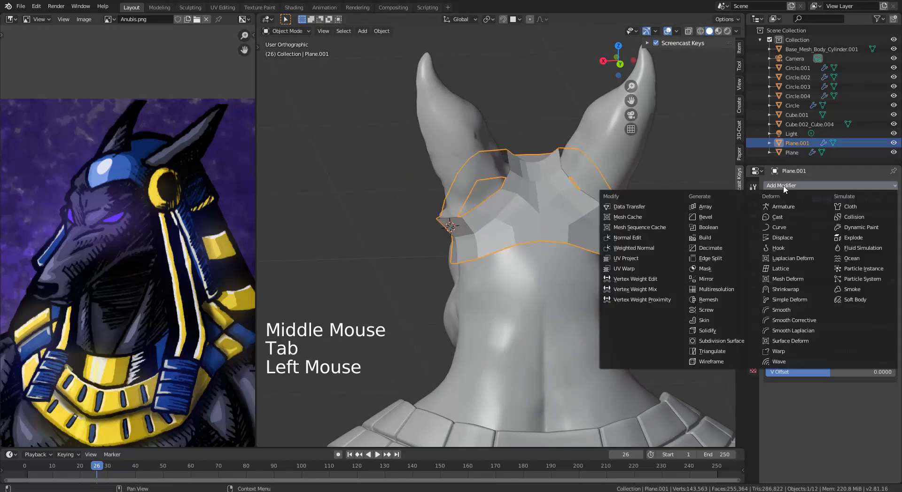
left_click(707, 330)
middle_click_drag(467, 244, 549, 247)
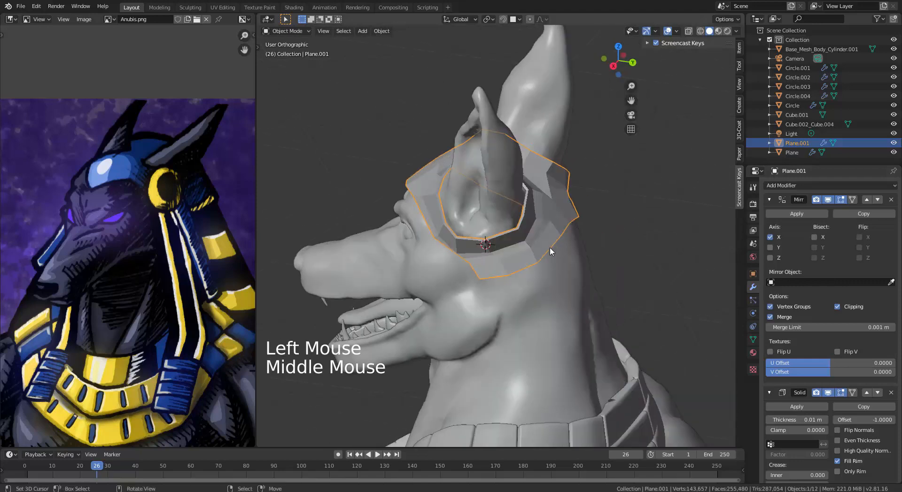
left_click(824, 415)
left_click(824, 415)
left_click(823, 416)
left_click(823, 415)
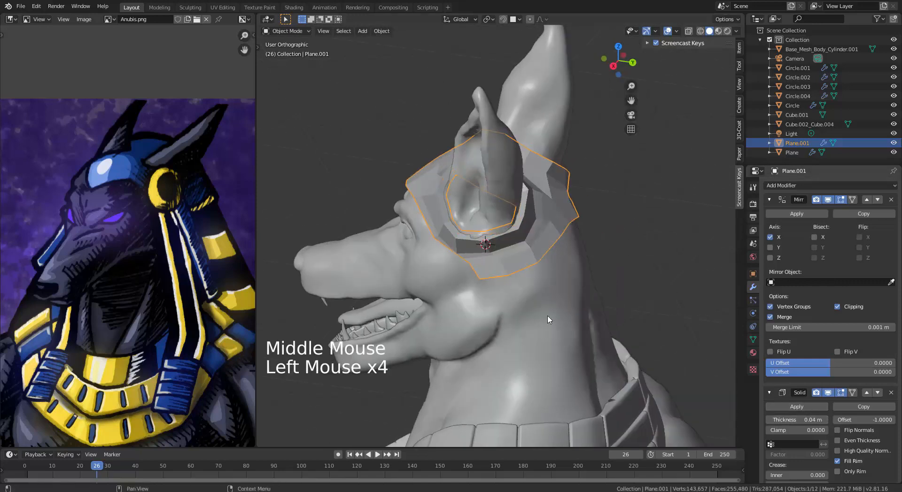
Step: Add a Subdivision Surface modifier to the band and place it above the Solidify modifier
middle_click_drag(547, 318, 625, 310)
key("Tab")
left_click(805, 186)
left_click(707, 279)
key("Tab")
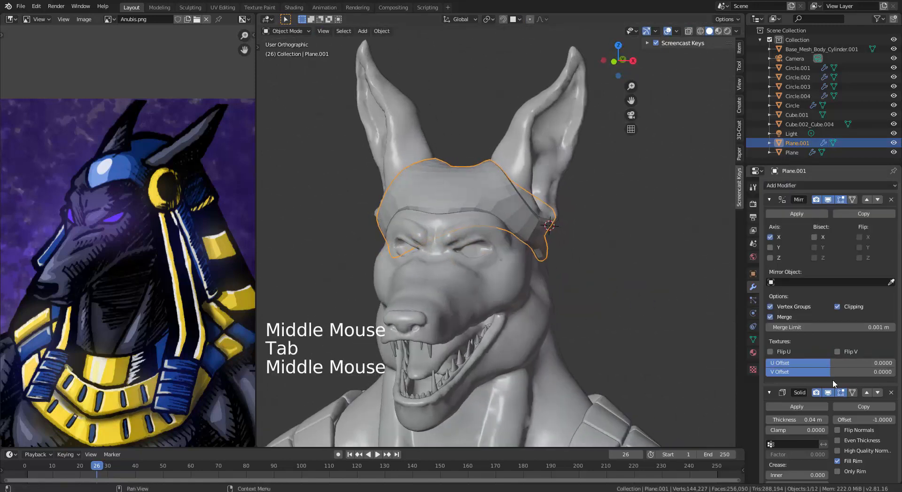
scroll(833, 380, "down", 7)
left_click(867, 400)
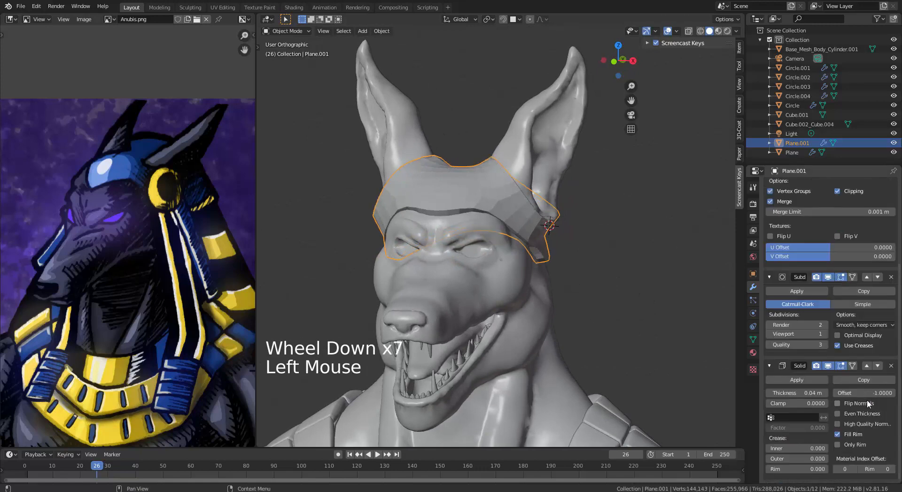
Step: Move the band's front centre vertex down to a point between the brows
scroll(593, 276, "up", 2)
middle_click_drag(593, 276, 455, 252)
key("Tab")
right_click(452, 241, "alt")
right_click(455, 250)
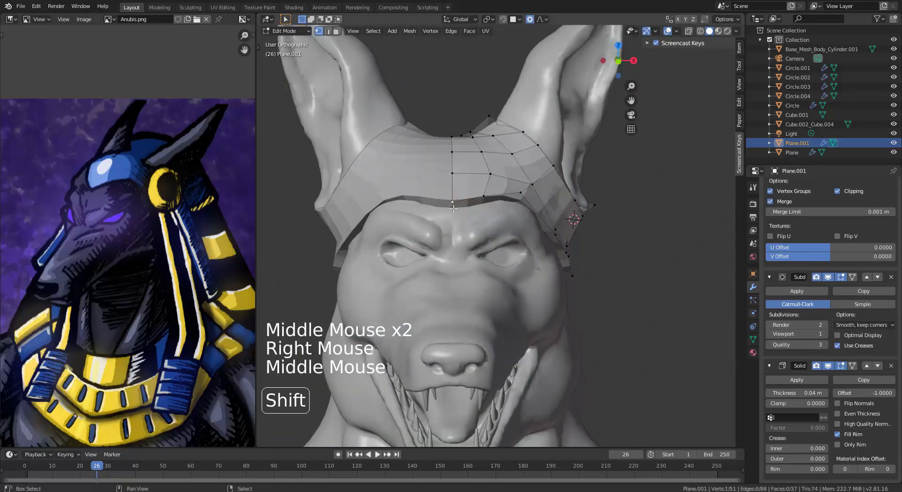
middle_click_drag(453, 209, 458, 282)
key("g")
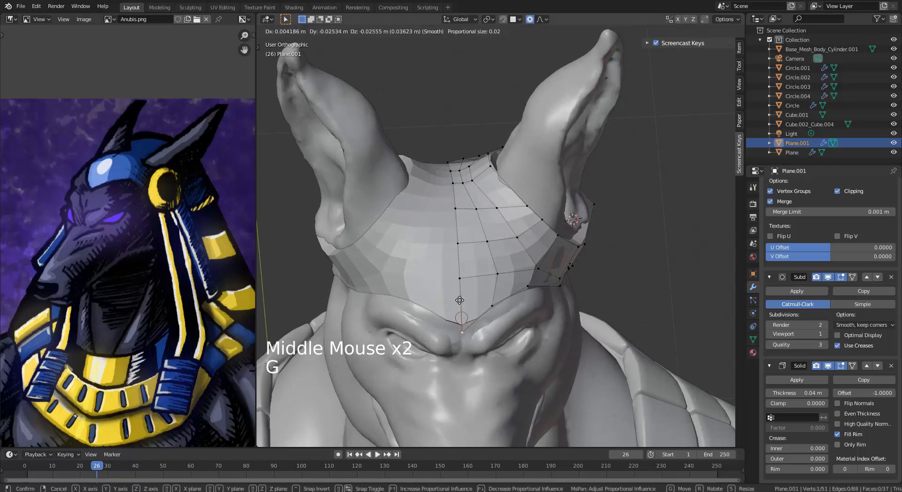
left_click(460, 299)
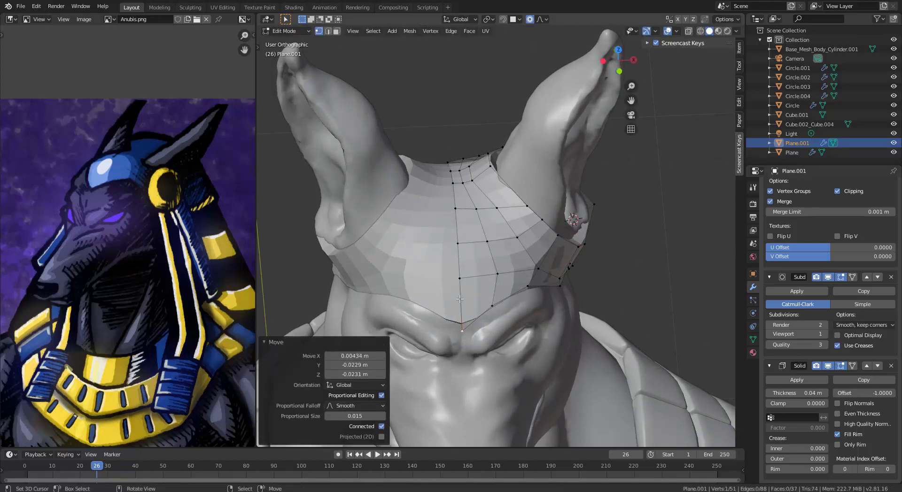
Step: Examine the band's shape around the ear and back of the head, and compare it with the full-figure reference image
middle_click_drag(501, 217, 453, 235)
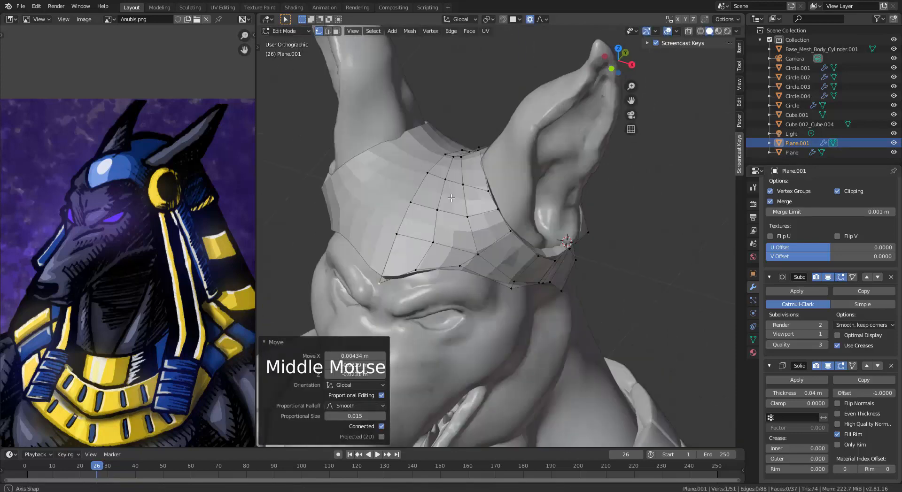
middle_click_drag(512, 235, 451, 263)
middle_click_drag(648, 263, 573, 283)
right_click(581, 245)
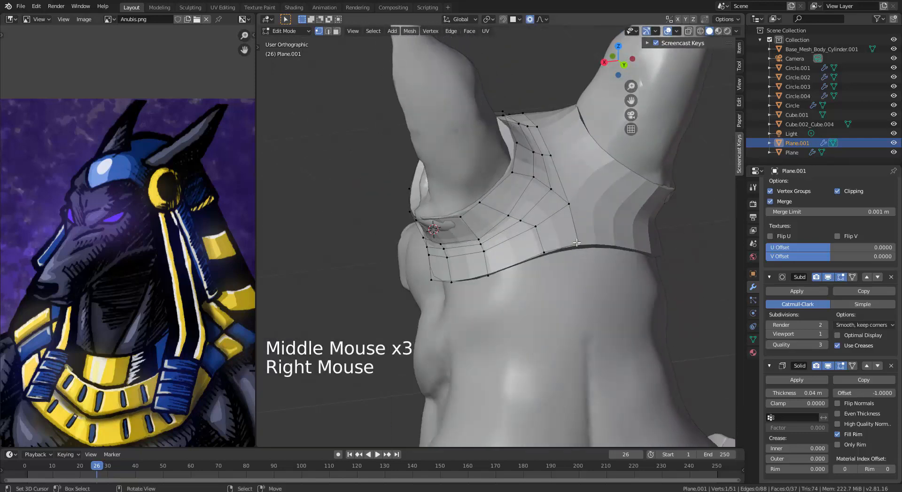
middle_click_drag(580, 248, 549, 246)
right_click(547, 246, "shift")
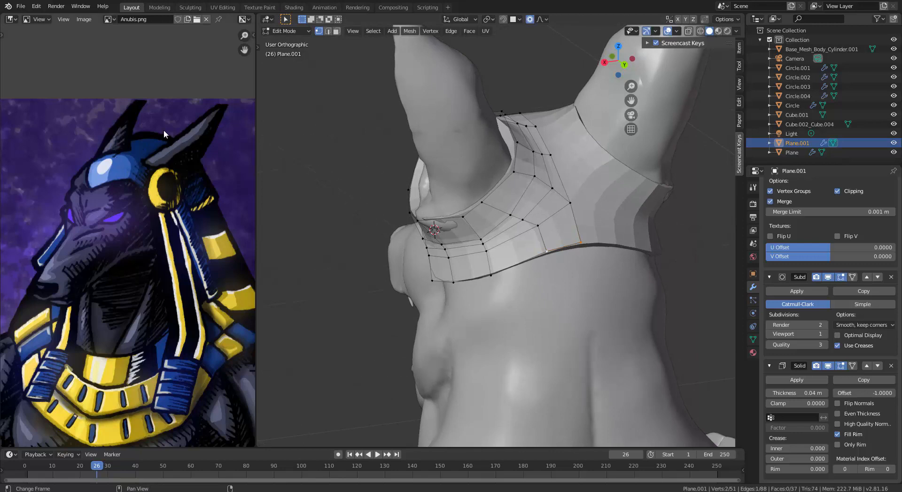
scroll(221, 210, "down", 2)
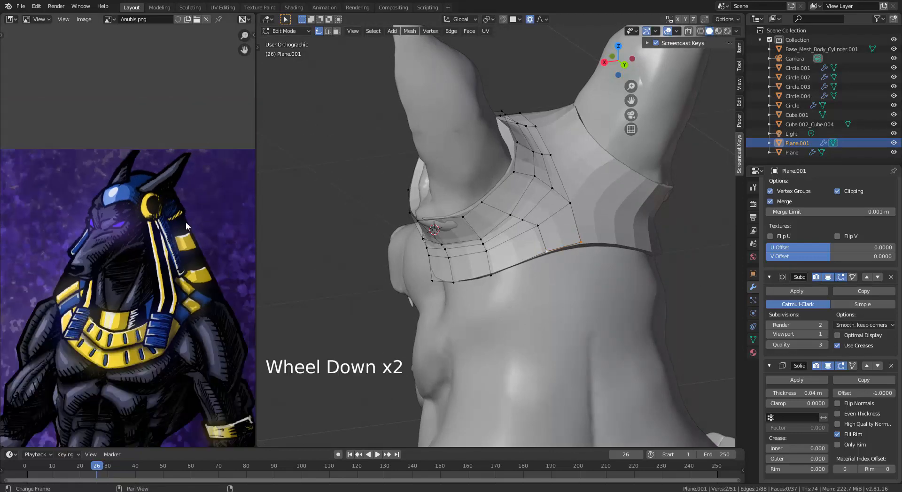
scroll(195, 302, "down", 2)
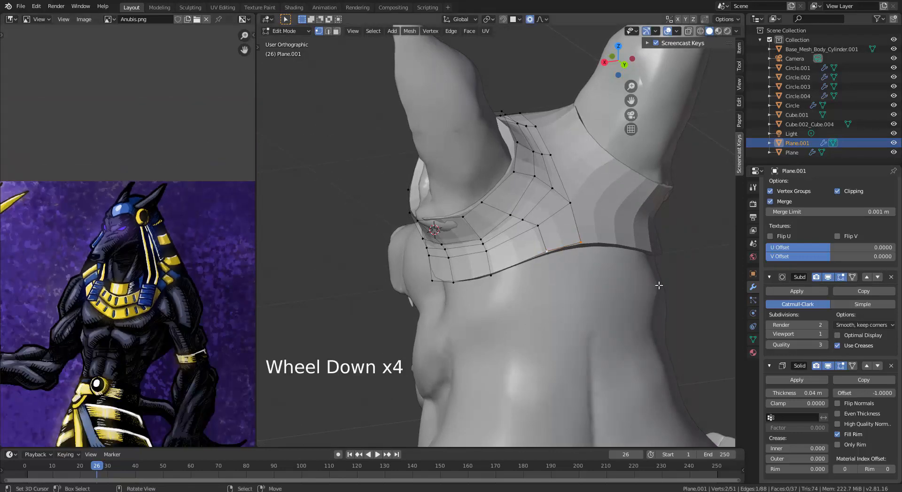
middle_click_drag(658, 286, 690, 258)
middle_click_drag(540, 220, 571, 218)
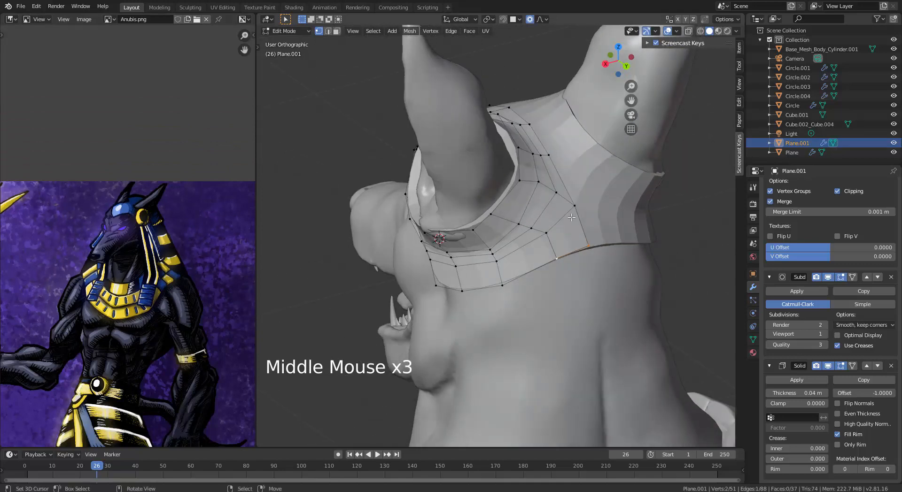
Step: Select the six faces at the lower back of the band in face mode and reposition them
key("3")
right_click(571, 217)
right_click(571, 194, "shift")
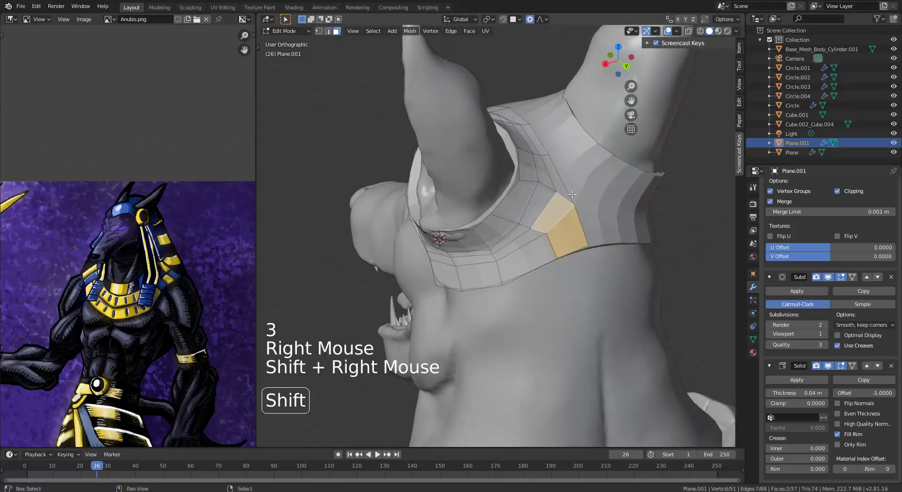
right_click(534, 219, "shift")
right_click(517, 235, "shift")
right_click(517, 244, "shift")
right_click(540, 256, "shift")
middle_click_drag(541, 258, 561, 237)
key("g")
left_click(616, 264)
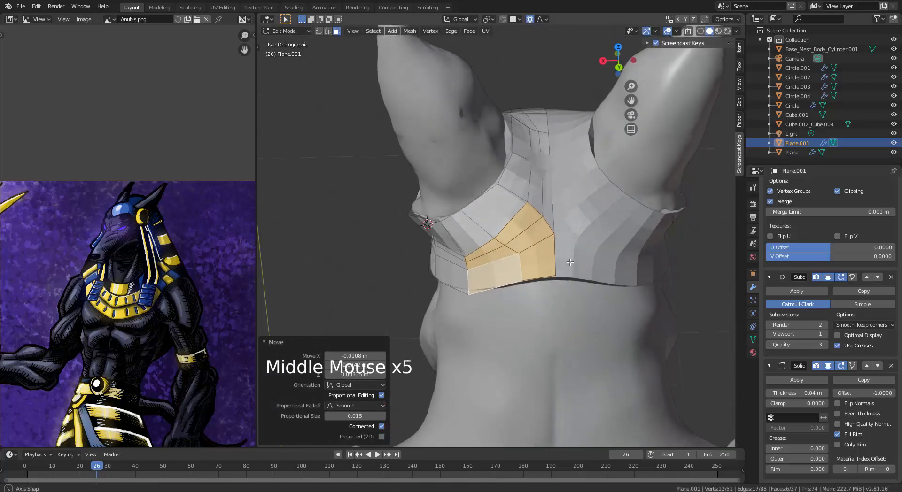
Step: Add one centred edge loop across the upper back of the band and switch to vertex selection
key("ctrl+r")
left_click(547, 215)
right_click(544, 221)
key("1")
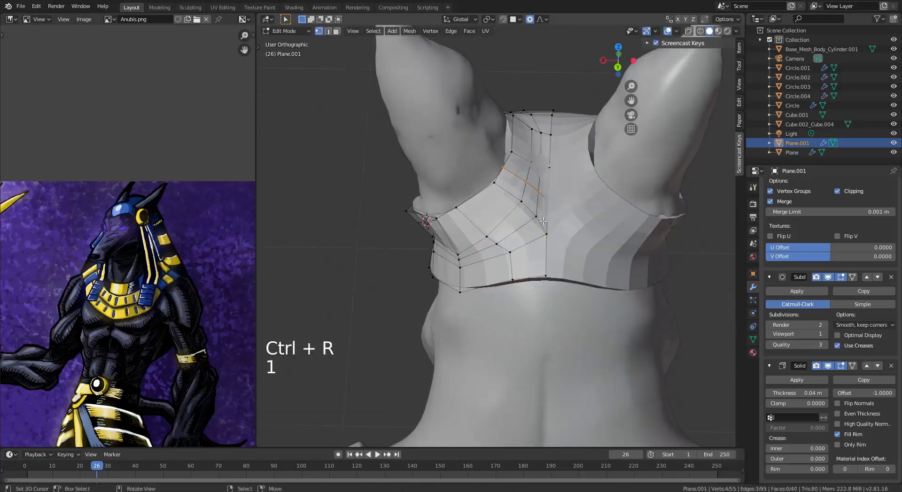
Step: Raise the centre-line vertex just below the new loop at the back of the band
right_click(548, 233)
right_click(548, 234)
middle_click_drag(548, 235, 568, 227)
key("g")
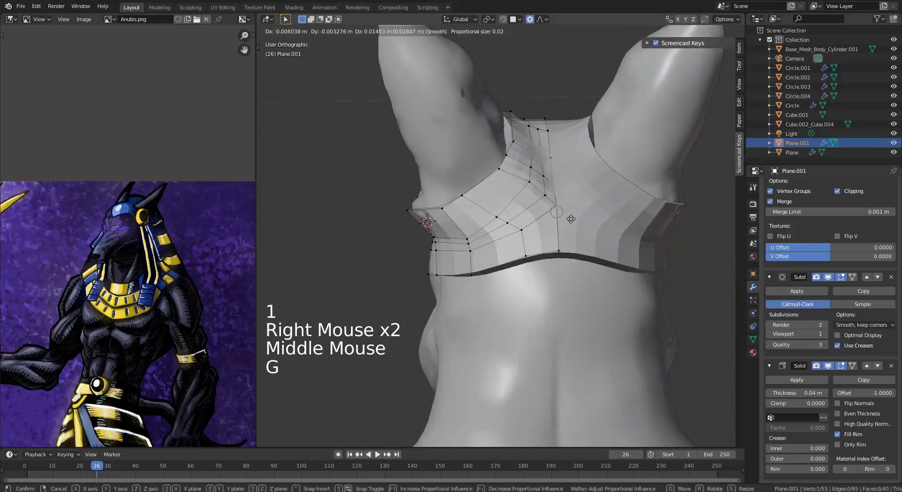
left_click(558, 203)
Step: Raise the new loop's two vertices nearest the back centre line and rotate the pair by -44.7°
right_click(527, 186)
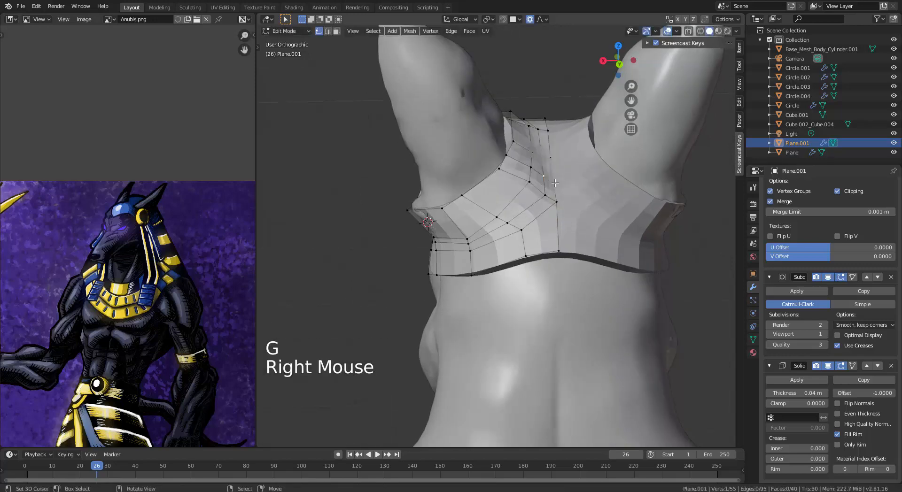
right_click(555, 177, "shift")
key("g")
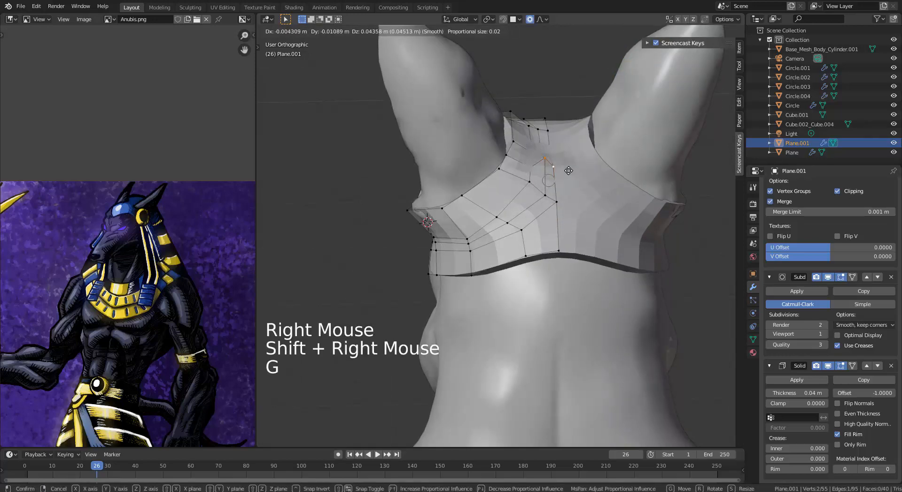
left_click(569, 170)
key("r")
left_click(599, 161)
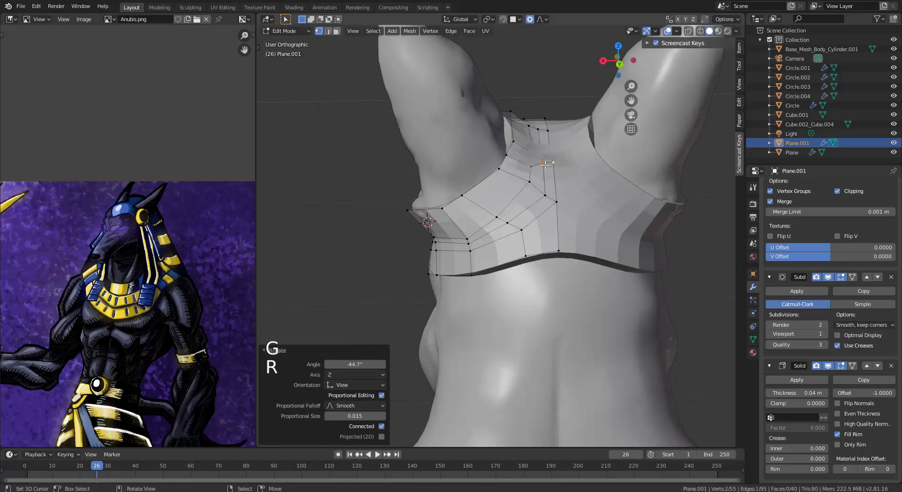
Step: Raise the new loop's next vertex towards the ear and pull its centre-line vertex up and backwards
right_click(526, 168)
key("g")
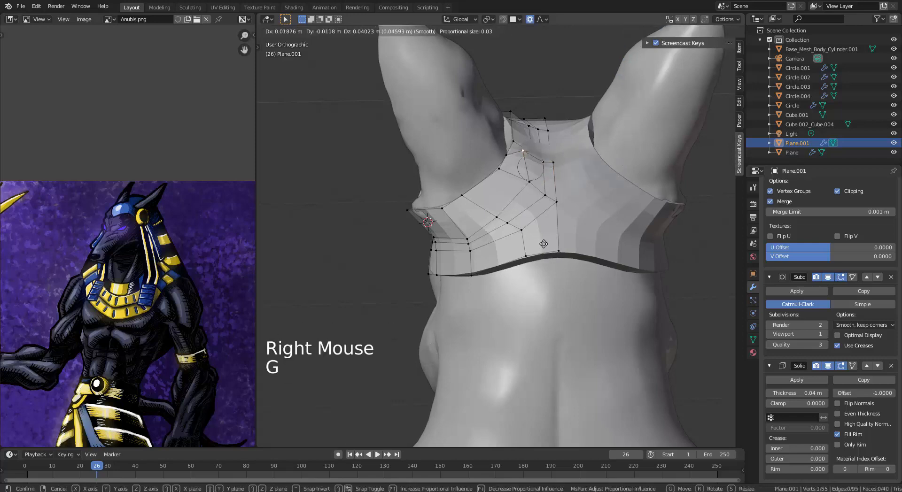
left_click(543, 246)
right_click(553, 162)
middle_click_drag(553, 162, 635, 203)
key("g")
left_click(631, 206)
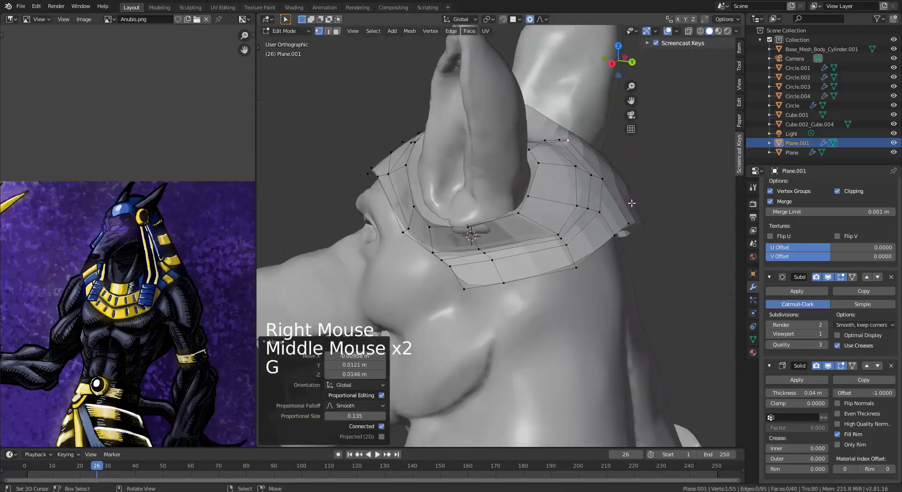
Step: Pull the mid-back centre-line vertex backwards and up, and nudge up the band vertex behind the ear
right_click(611, 170)
key("g")
scroll(612, 168, "down", 3)
left_click(612, 168)
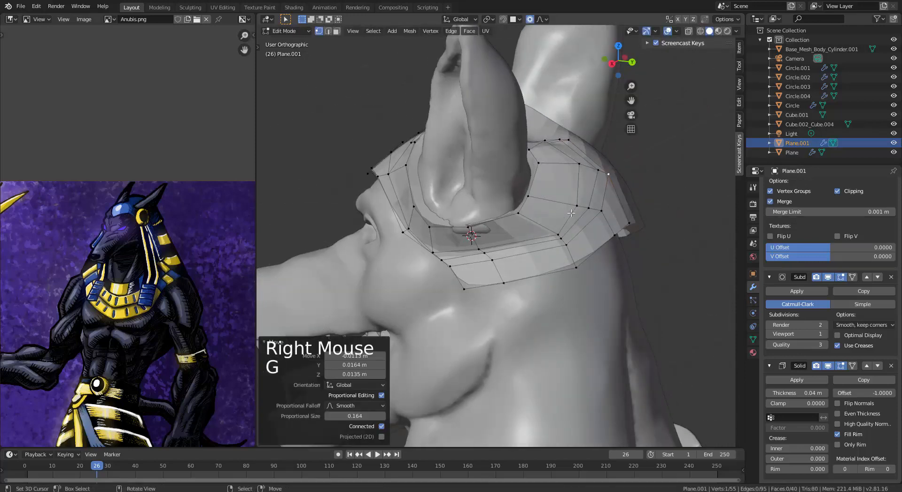
right_click(558, 227)
key("g")
left_click(557, 224)
Step: Even out the spacing across the back by moving two inner vertices of the band outwards from the centre line
middle_click_drag(557, 224, 535, 206)
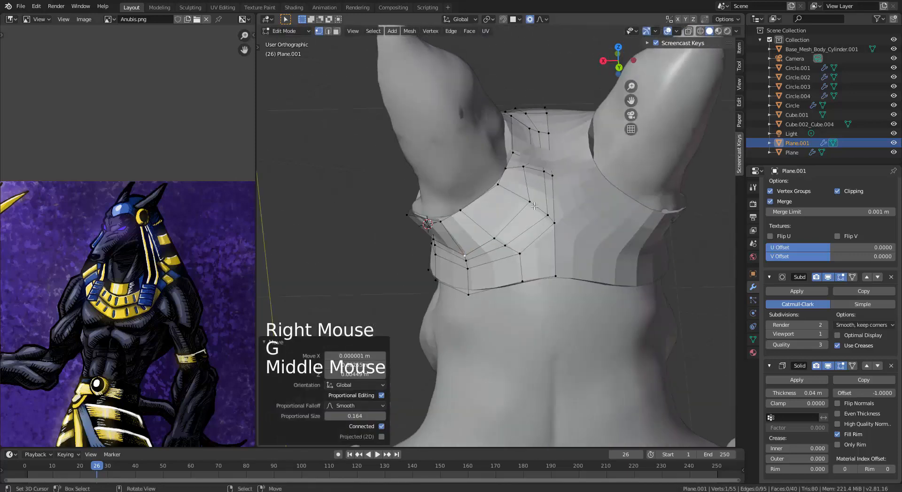
right_click(548, 213)
key("g")
scroll(536, 211, "up", 2)
left_click(525, 207)
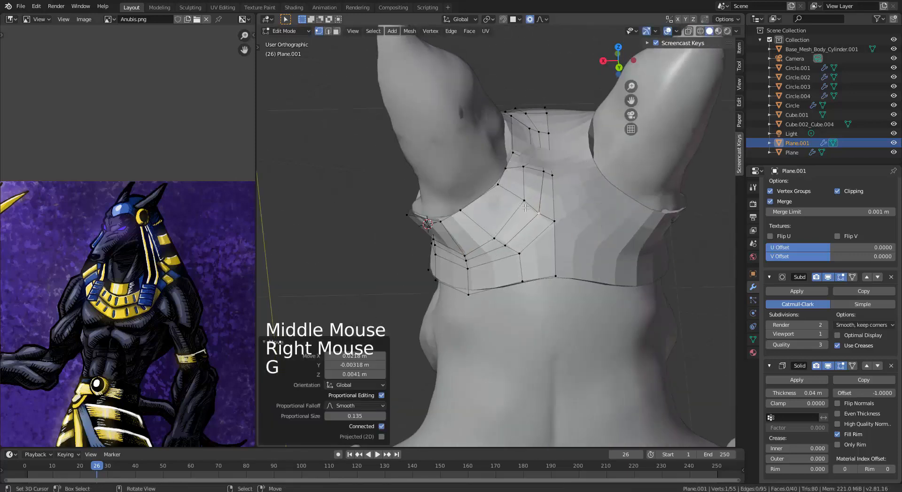
right_click(495, 240)
key("g")
left_click(485, 235)
Step: Move the inner vertex at the band's outer back corner up and outwards, and adjust the lower centre vertex at the back
right_click(446, 248)
right_click(454, 251)
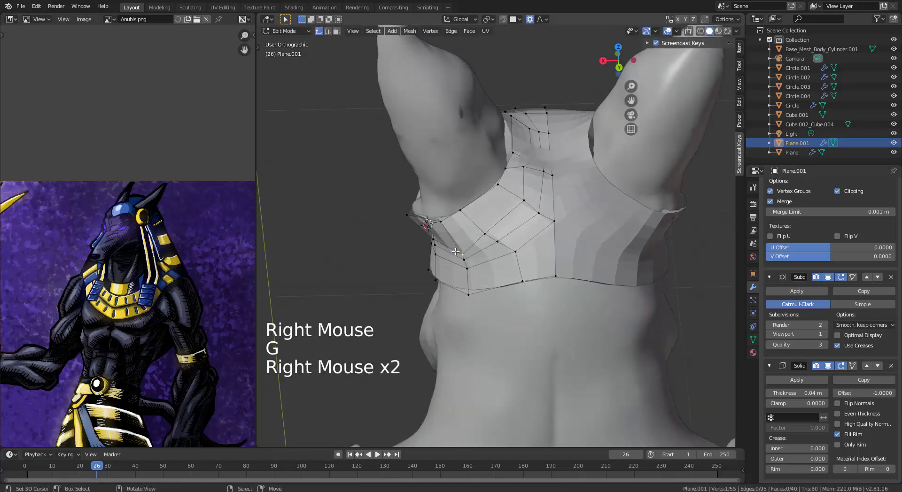
key("g")
scroll(448, 246, "up", 2)
left_click(449, 246)
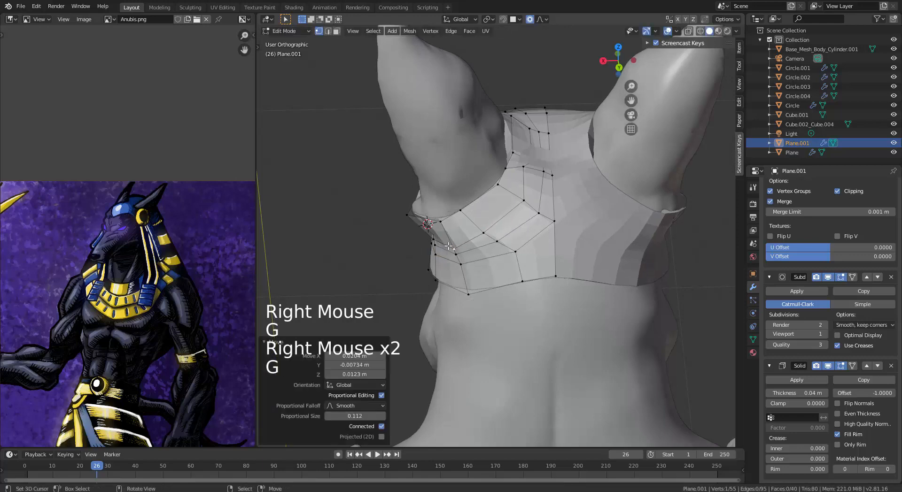
right_click(557, 264)
key("g")
left_click(556, 266)
Step: Pull a vertex on the upper back profile and the rear lower corner vertex outwards, away from the head
middle_click_drag(556, 266, 644, 249)
right_click(603, 176)
key("g")
left_click(610, 182)
right_click(634, 215)
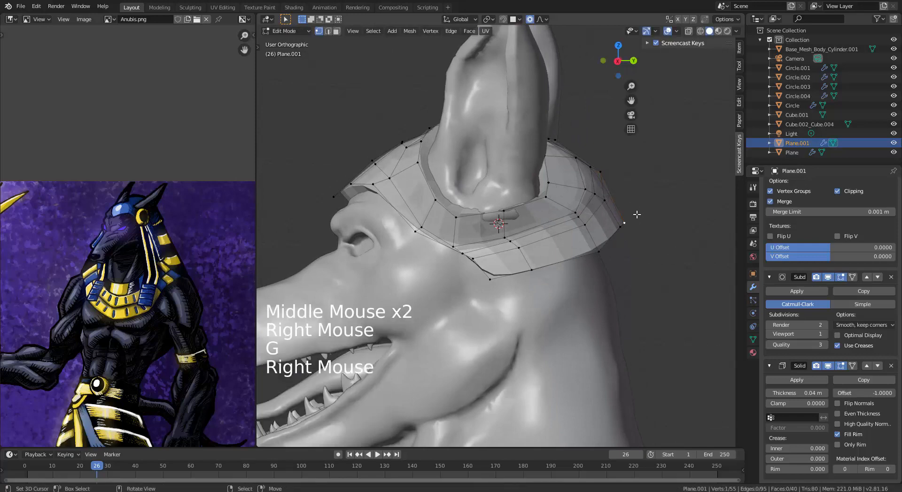
key("g")
left_click(644, 216)
Step: Lower the vertex beside the band's rear corner and pull the rear corner vertex further down and outwards
right_click_drag(620, 236, 625, 241)
key("g")
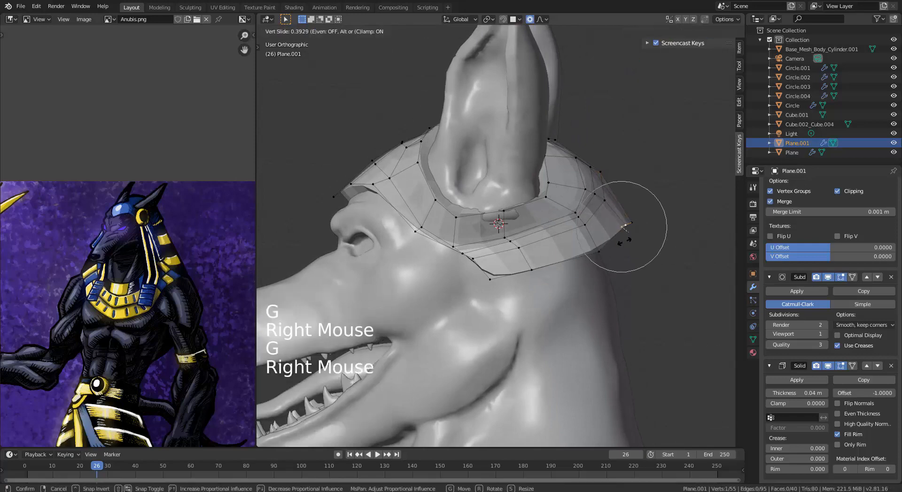
right_click(625, 241)
key("g")
right_click(644, 216)
key("g")
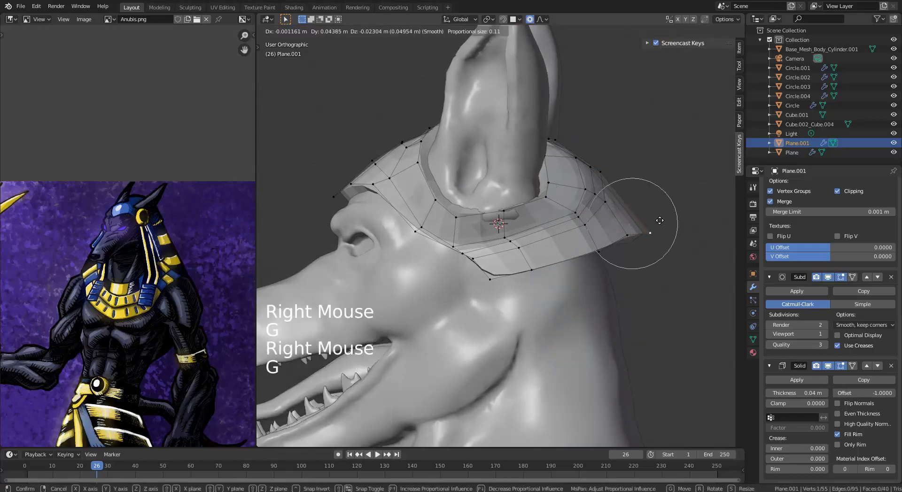
left_click(655, 215)
scroll(639, 244, "down", 5)
middle_click_drag(630, 255, 505, 252)
scroll(512, 302, "up", 4)
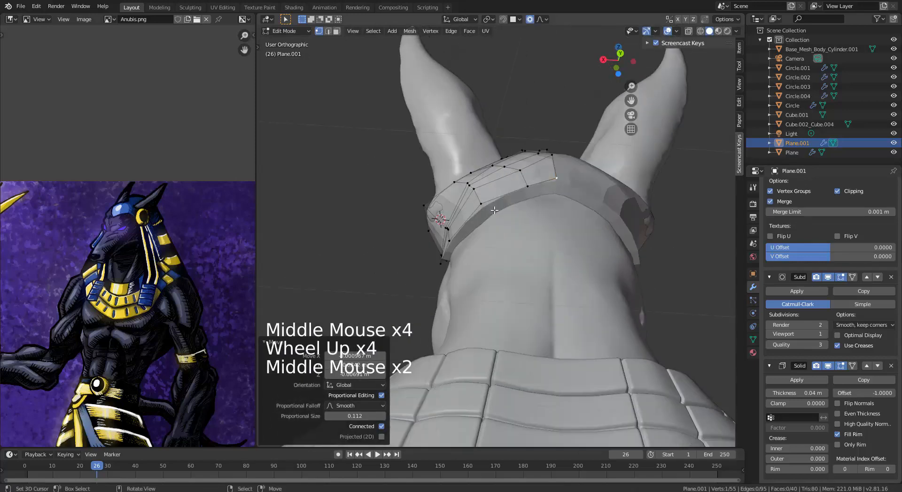
right_click(505, 253)
key("g")
right_click(490, 216)
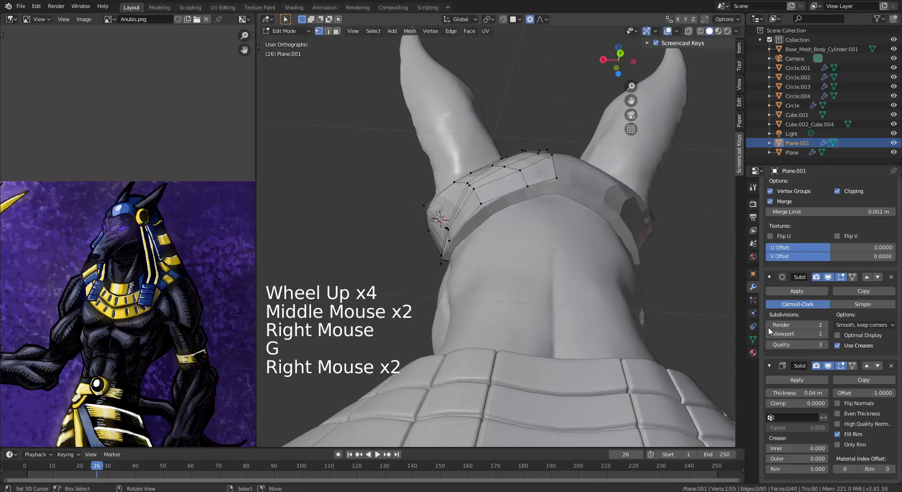
Step: Set the Solidify thickness to 0.03 m and move two lower-edge vertices outwards at the side of the neck
left_click(769, 393)
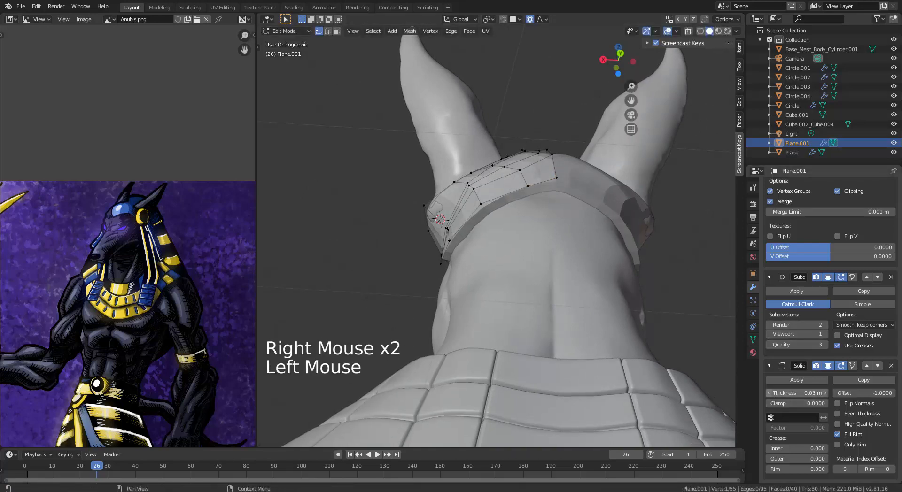
right_click(483, 203)
key("g")
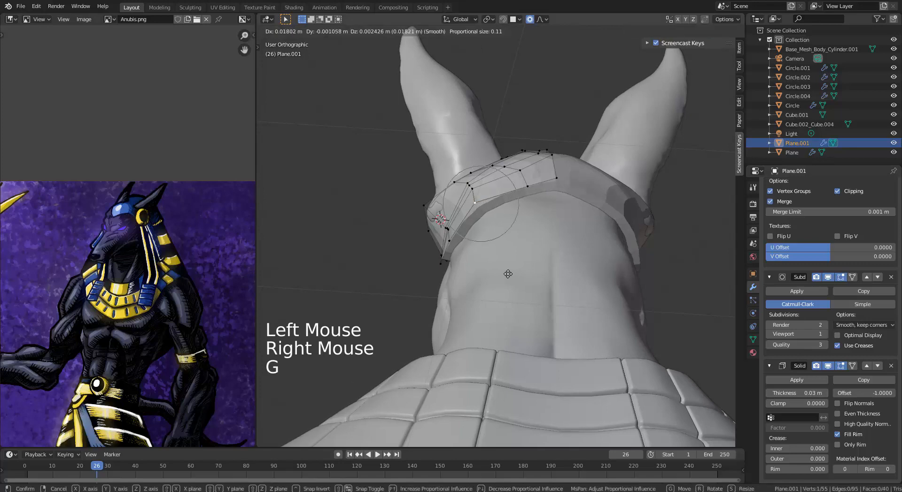
left_click(501, 274)
right_click(461, 245)
key("g")
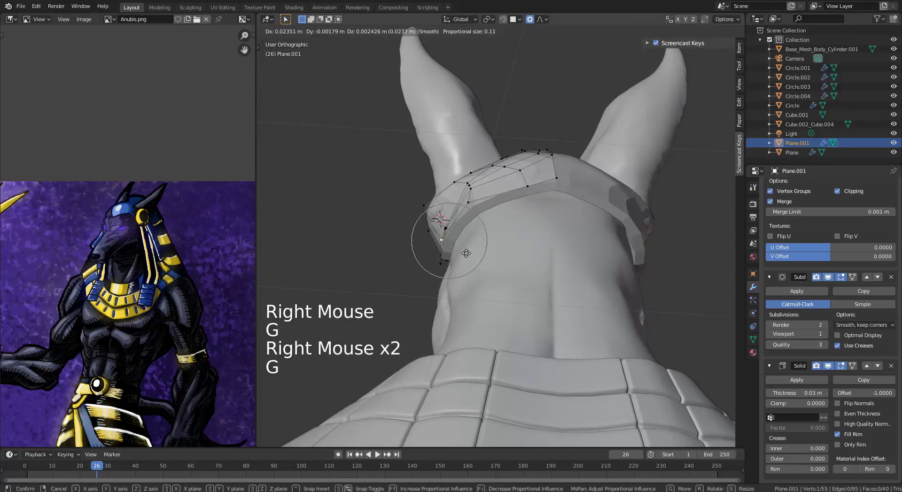
left_click(465, 253)
Step: Fine-tune the vertices on the band's rear lower edge in the side profile to smooth its outline
middle_click_drag(465, 252, 589, 303)
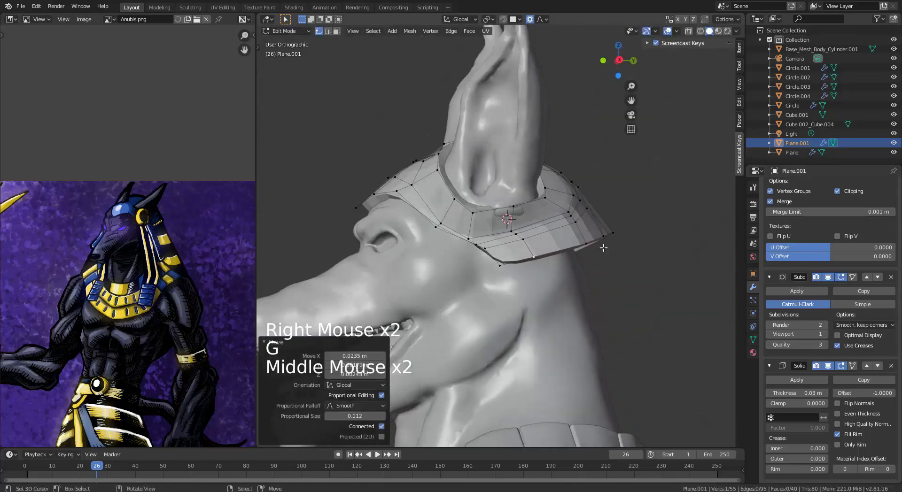
right_click(590, 267)
key("g")
left_click(591, 267)
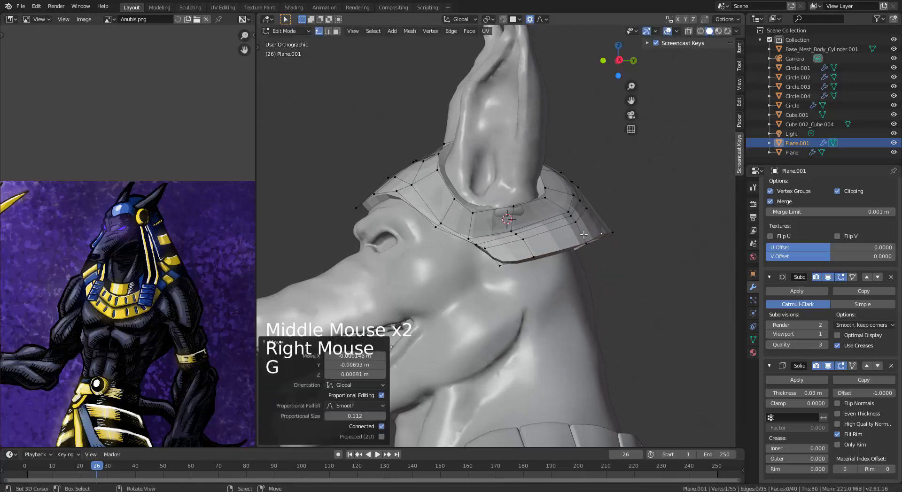
right_click(587, 243)
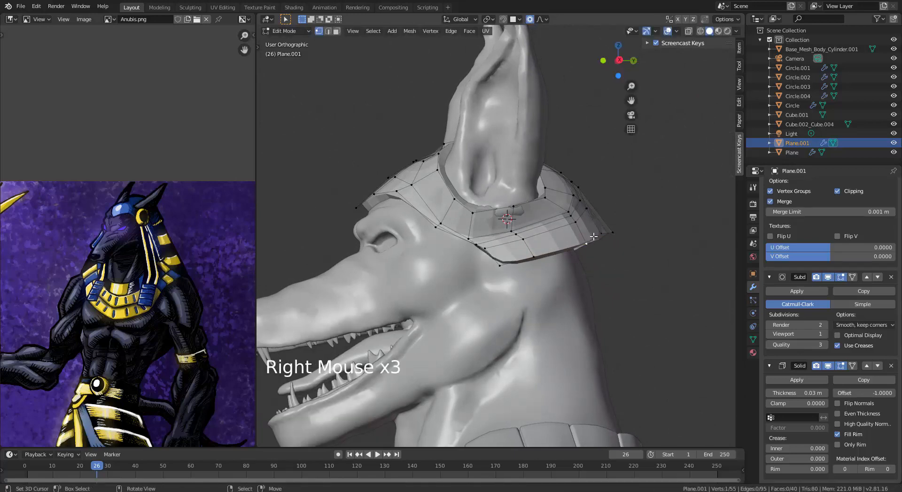
key("g")
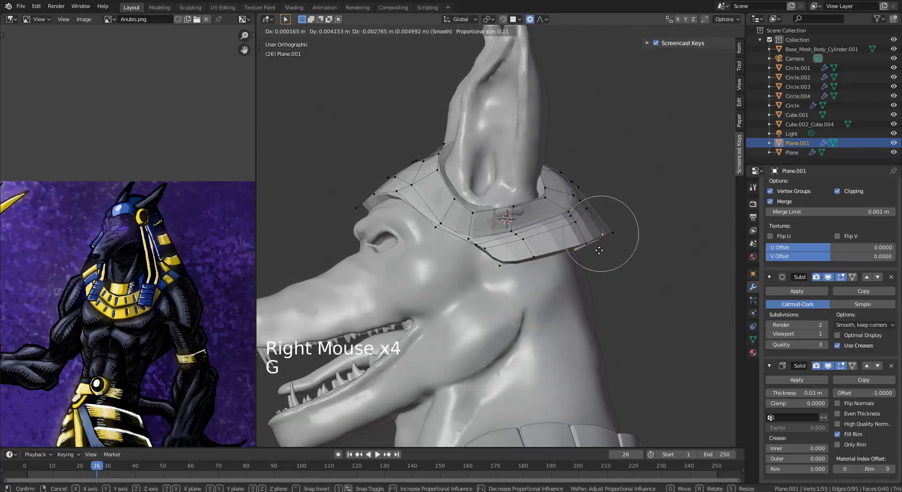
left_click(599, 250)
Step: Select the band's lower rear edge loop and extrude it about 0.186 m downwards and slightly outwards over the neck
right_click(585, 245, "alt")
middle_click_drag(587, 251, 593, 275)
key("e")
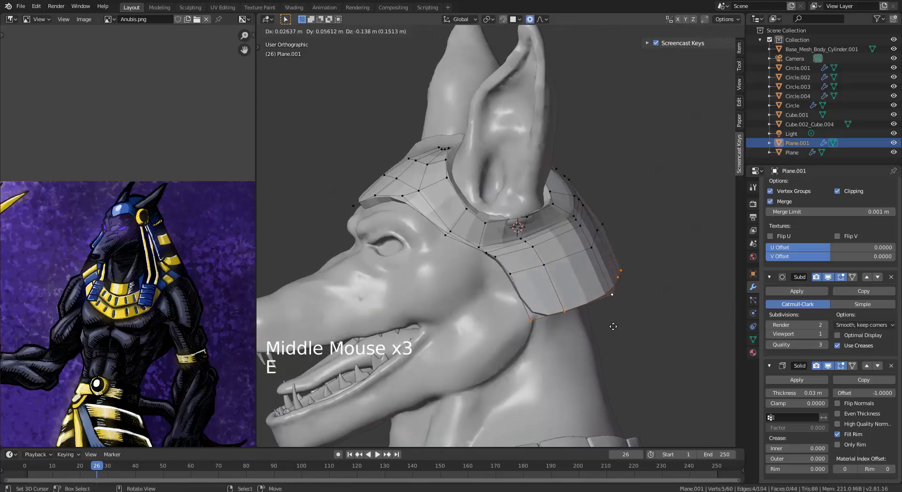
left_click(618, 340)
Step: In the right side view, flatten the extruded edge by scaling Z to 0 and rotate it by -22.5°
key("KP_3")
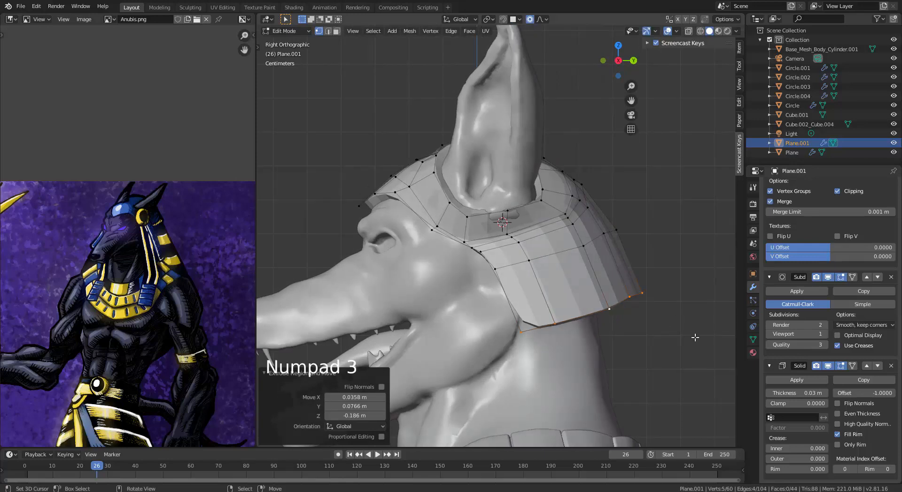
key("s")
key("z")
key("0")
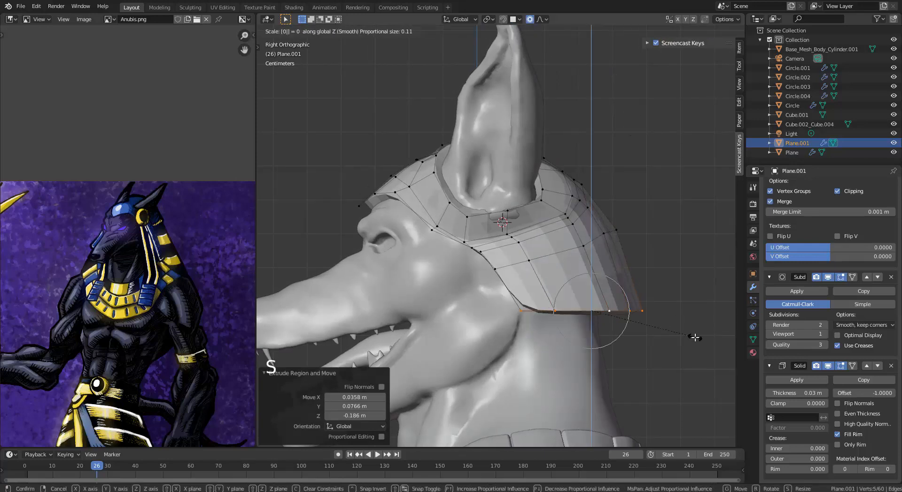
left_click(696, 337)
key("r")
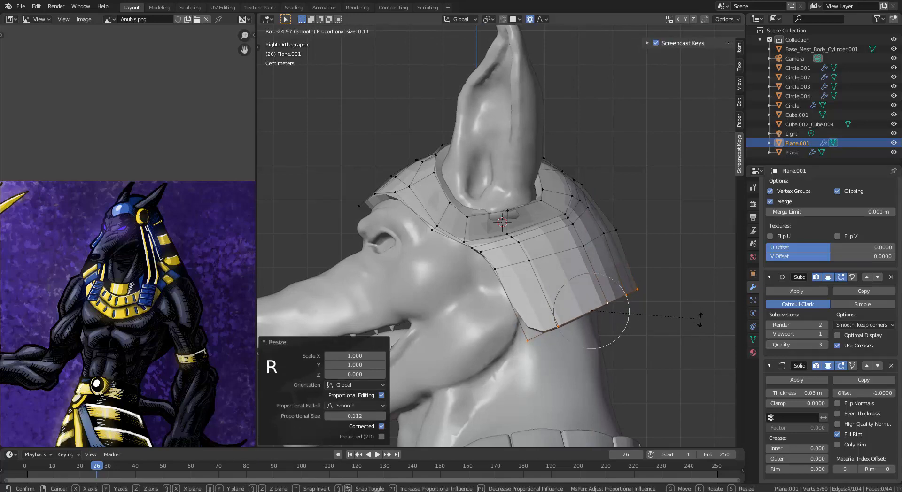
left_click(702, 324)
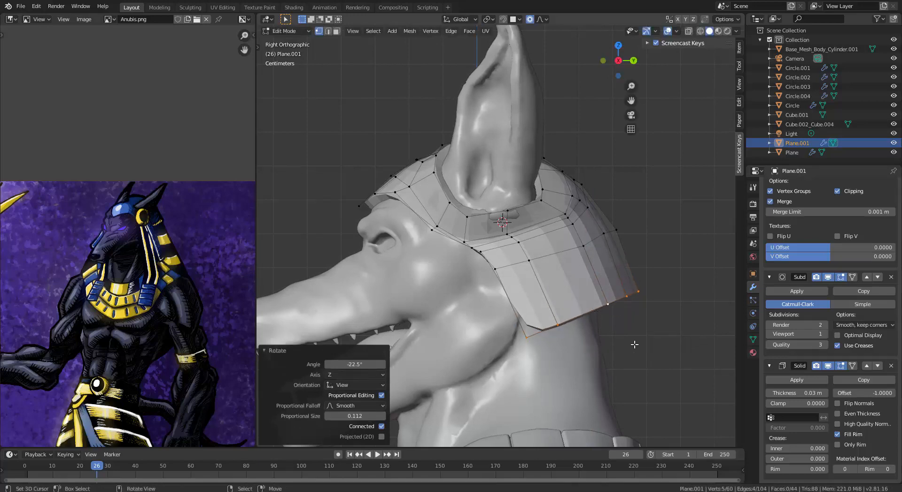
Step: Add an edge loop near the hem of the extruded section with a slide factor of about -0.517
scroll(634, 345, "up", 2)
key("ctrl+r")
left_click(640, 314)
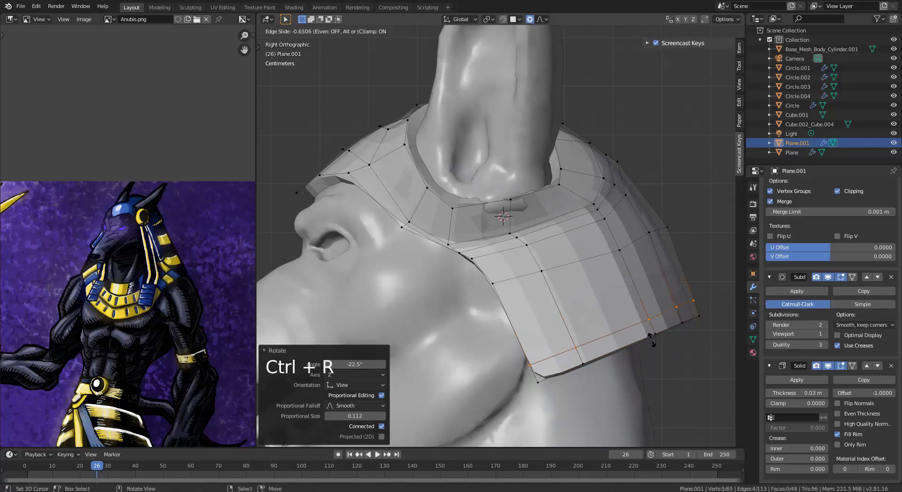
left_click(647, 330)
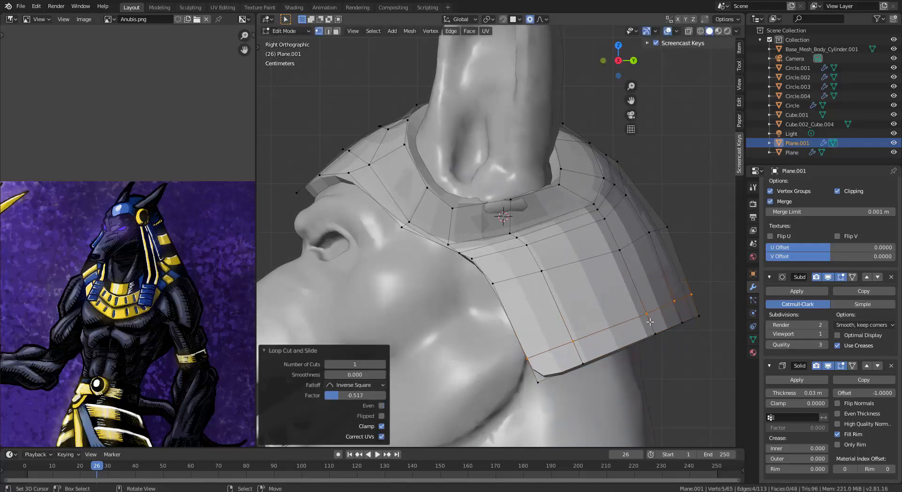
Step: Bevel the edge loop near the headdress hem with 2 segments and a width of about 0.0031 m
key("ctrl+b")
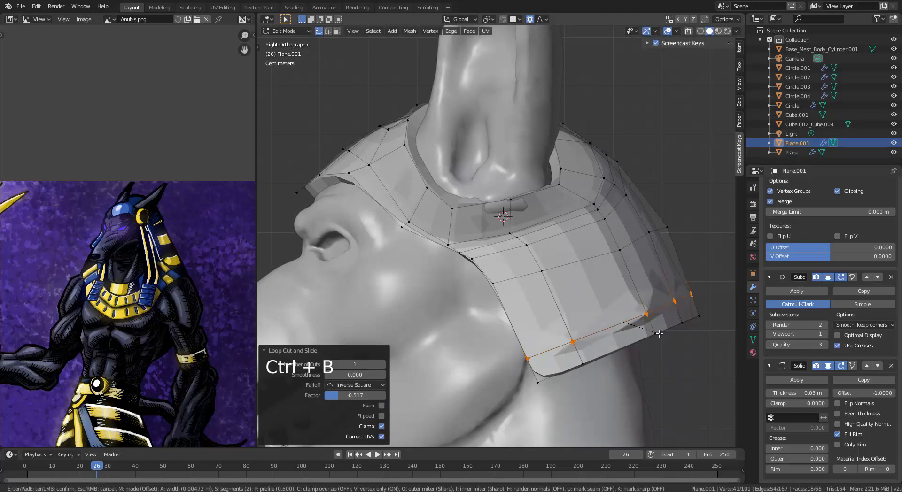
key("Escape")
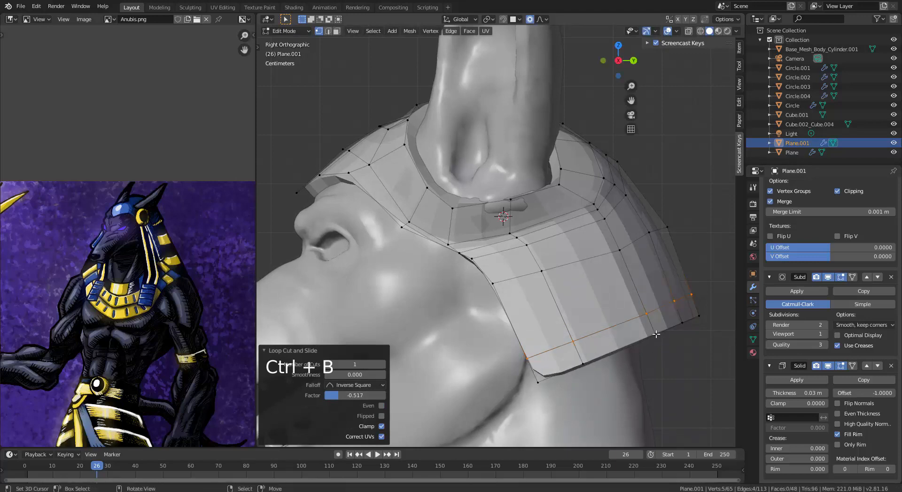
key("ctrl")
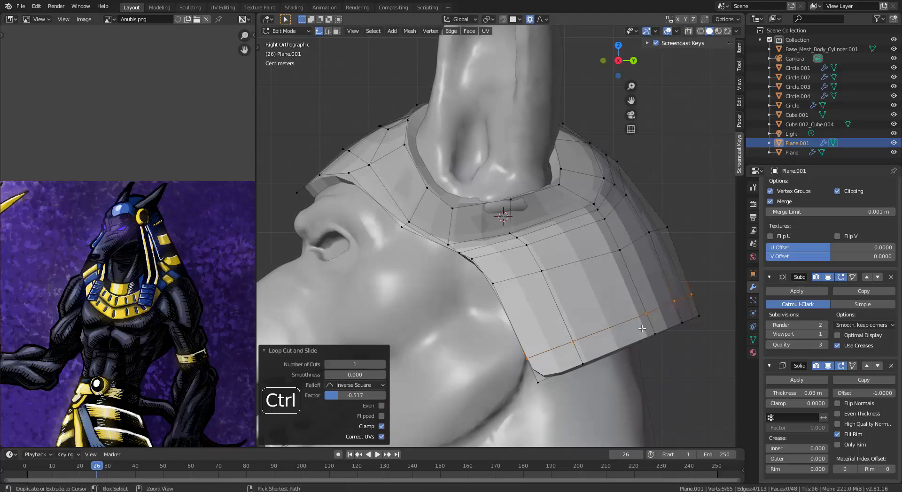
key("ctrl+b")
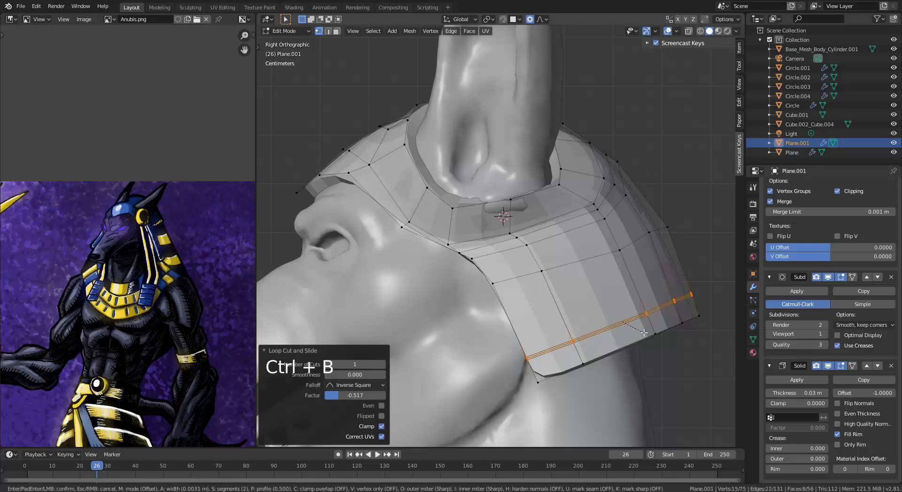
left_click(644, 332)
scroll(644, 332, "up", 3)
middle_click_drag(668, 442, 568, 367, "shift")
scroll(567, 366, "up", 2)
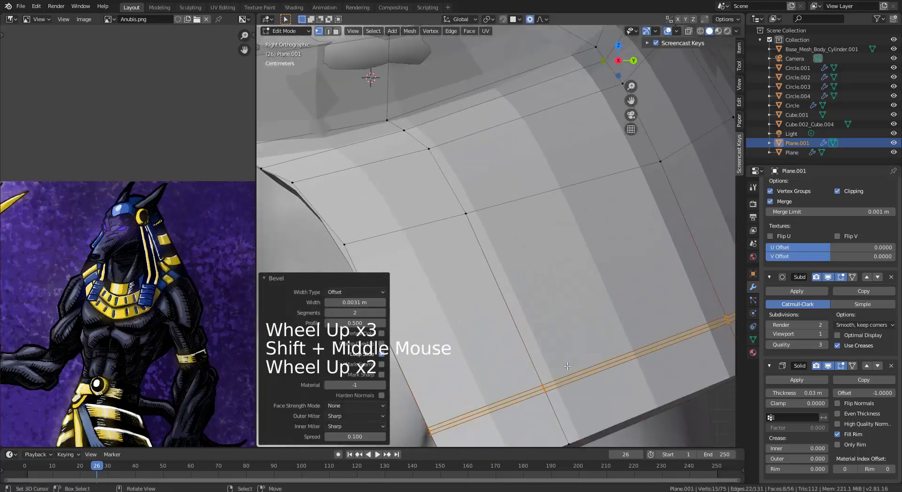
Step: Select the middle loop of the bevel and shrink it inwards by about 0.035 m to cut a groove above the hem
right_click(577, 375, "alt")
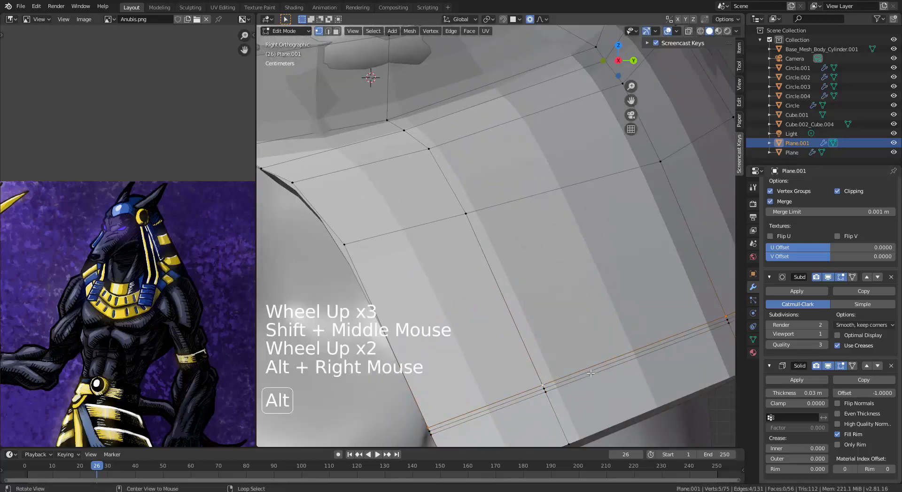
right_click(591, 373, "alt")
scroll(610, 389, "down", 1)
key("alt+s")
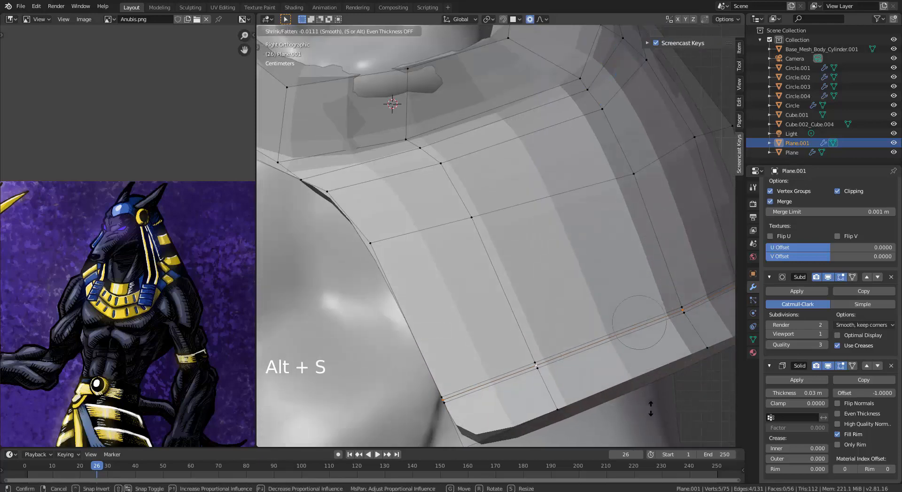
scroll(650, 410, "up", 12)
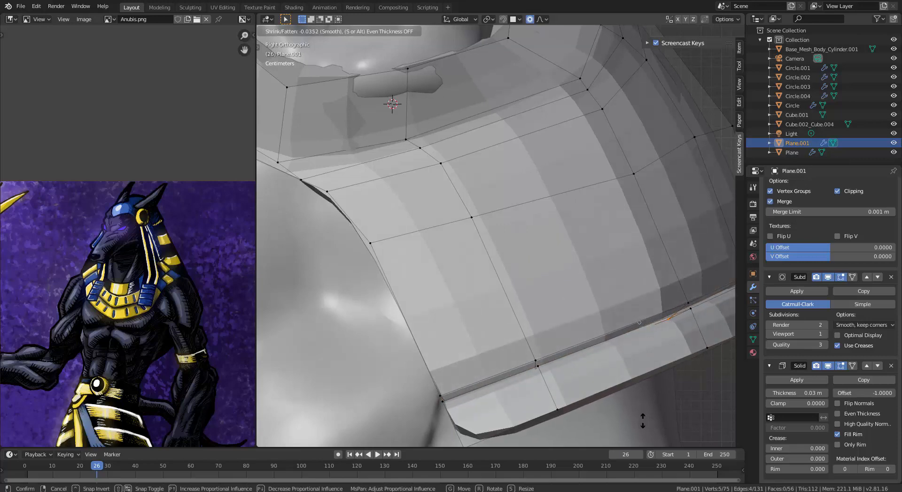
key("Tab")
scroll(609, 368, "down", 5)
middle_click_drag(609, 368, 559, 316)
key("Tab")
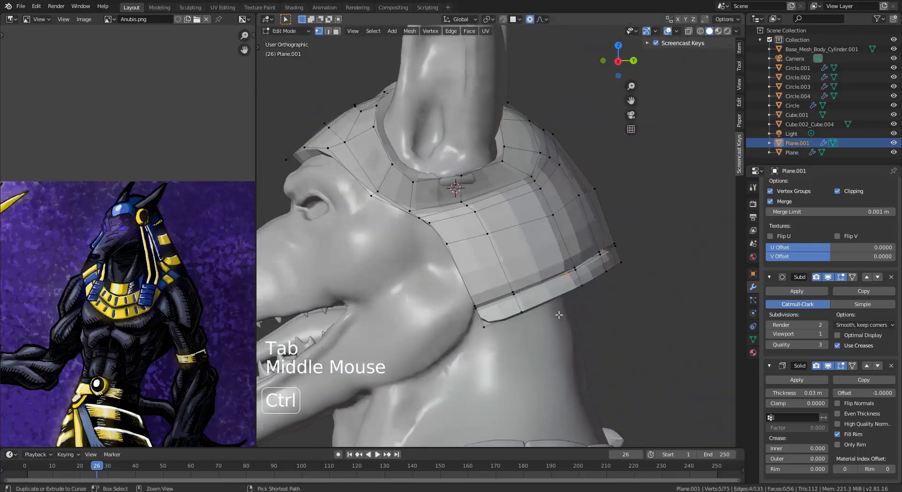
Step: Undo the groove and the bevel on the hem's edge loop
key("ctrl+z")
key("ctrl+z")
key("ctrl+z")
key("ctrl+z")
key("ctrl+z")
key("ctrl+z")
key("ctrl+z")
key("ctrl+z")
key("ctrl+z")
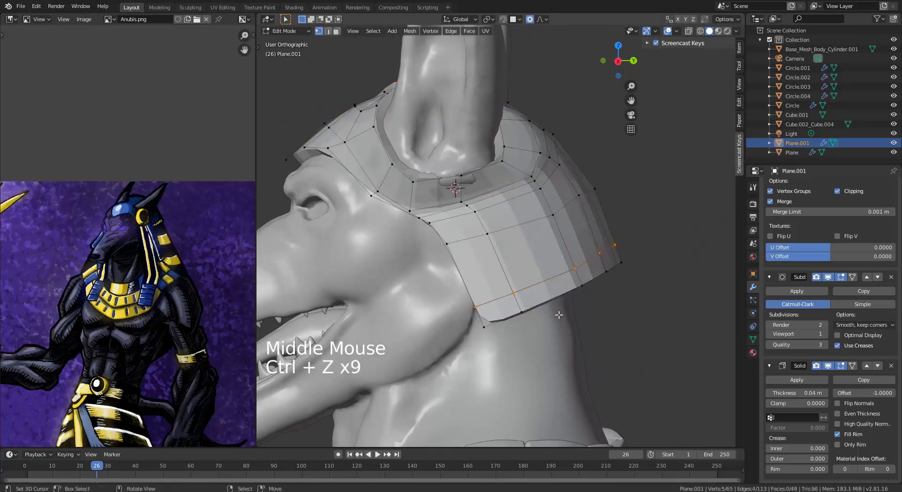
Step: Add another edge loop close to the hem's lower edge with a slide factor of about -0.814
middle_click_drag(558, 315, 558, 305)
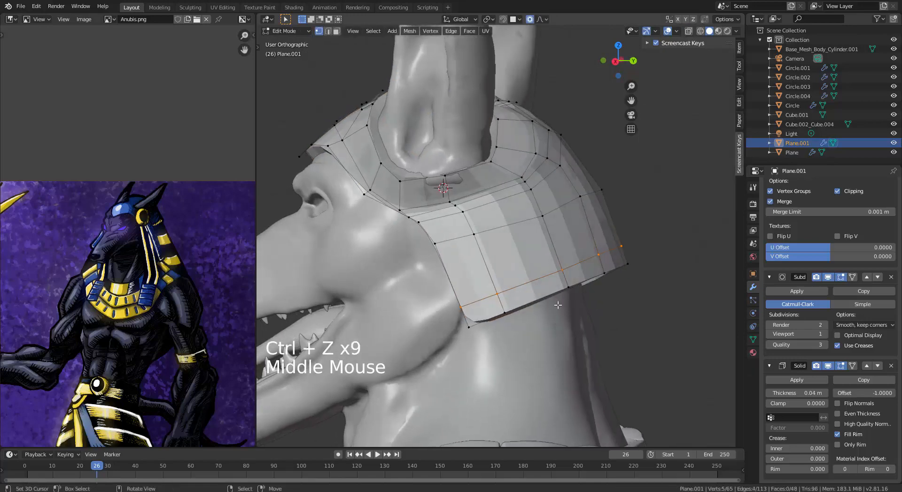
key("ctrl+r")
left_click(497, 304)
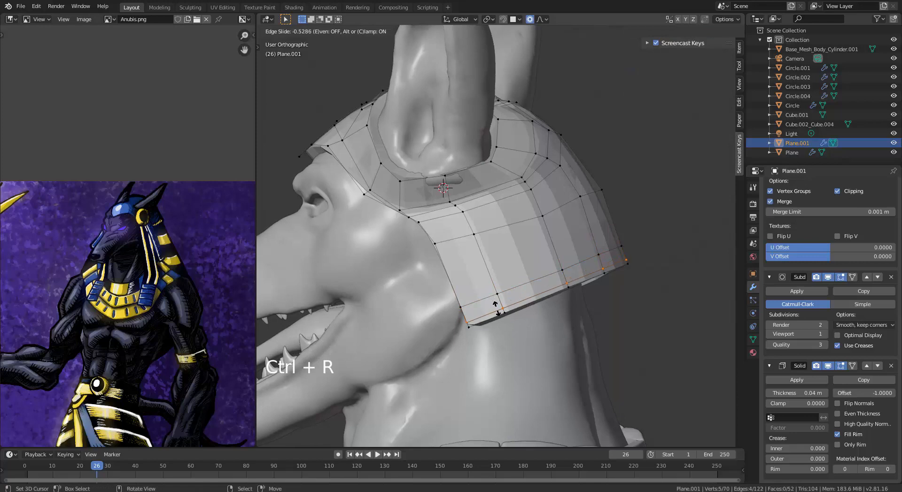
left_click(498, 312)
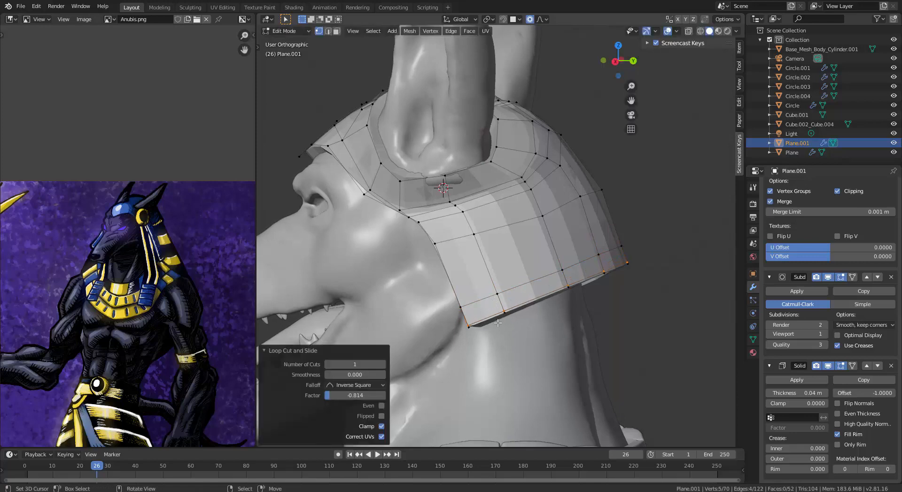
Step: Select both face loops along the headdress hem and duplicate them in place
scroll(499, 314, "up", 1)
middle_click(500, 315)
key("3")
scroll(505, 327, "up", 1)
right_click(505, 328, "alt")
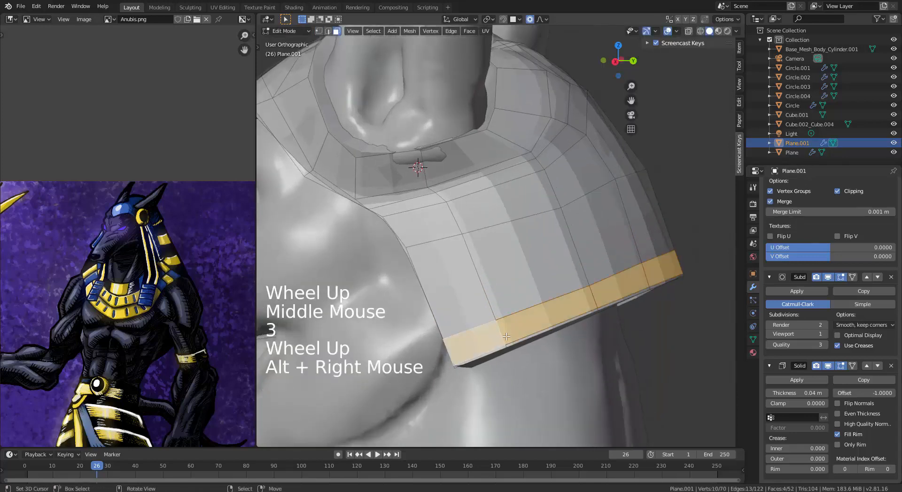
middle_click_drag(506, 327, 548, 283, "shift")
scroll(437, 273, "up", 5)
right_click(437, 273, "alt+shift")
scroll(436, 273, "down", 4)
key("shift+d")
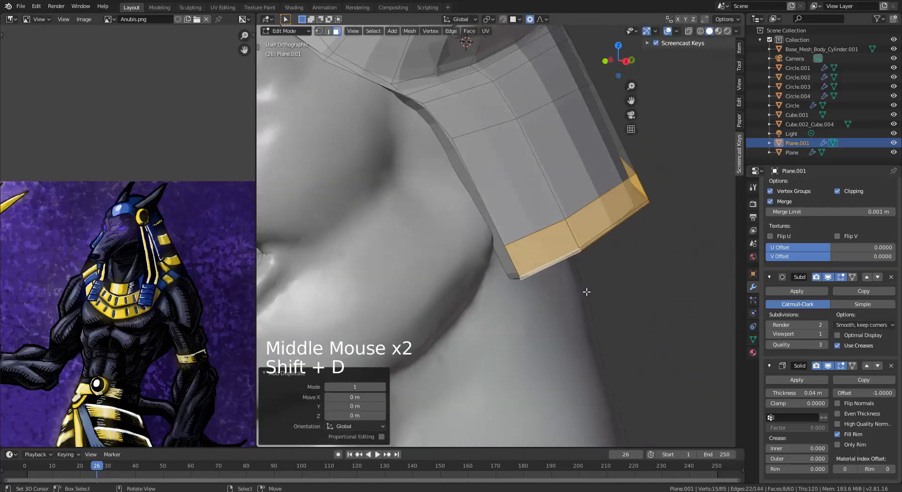
Step: Fatten the duplicated hem strip outwards by about 0.012 m with Shrink/Fatten and shade the headdress smooth
key("alt+s")
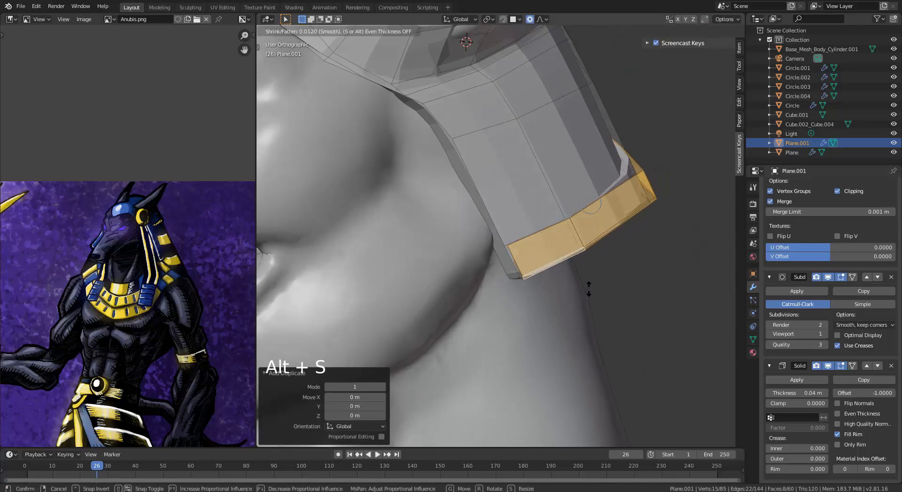
left_click(588, 288)
key("Tab")
middle_click_drag(589, 288, 594, 262)
key("w")
key("Tab")
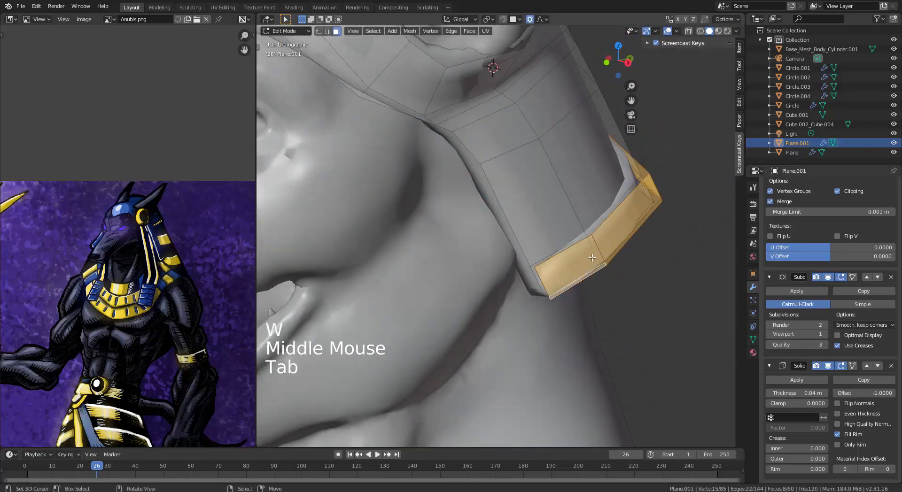
Step: Add an edge loop near the upper edge of the duplicated hem strip with a slide factor of about 0.71
key("ctrl+r")
left_click(592, 256)
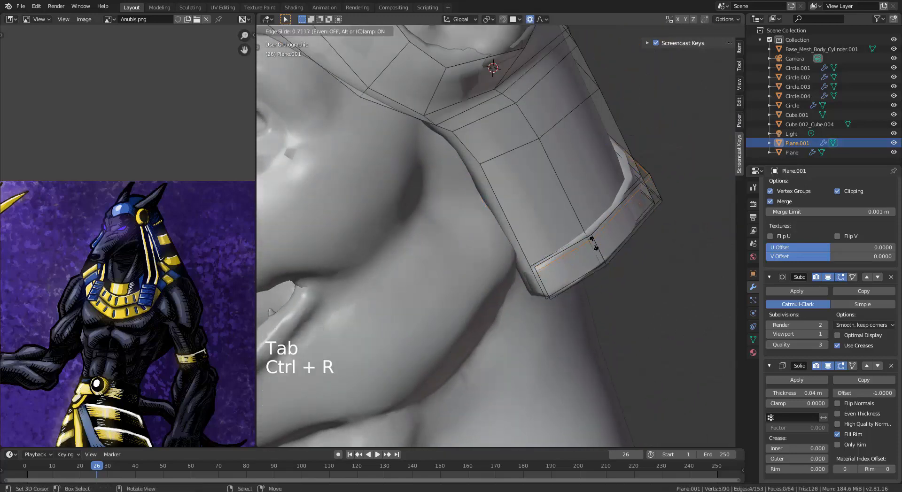
left_click(593, 242)
Step: Examine the headdress from the front, rear and side in Object Mode and compare its shape with the reference image
key("Tab")
scroll(577, 261, "down", 6)
middle_click_drag(577, 261, 524, 303)
middle_click_drag(524, 303, 533, 289)
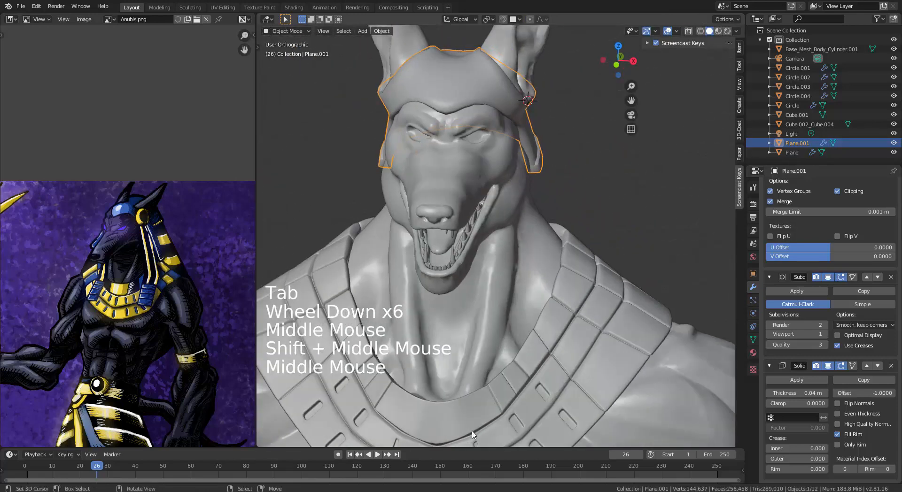
middle_click_drag(582, 337, 511, 274)
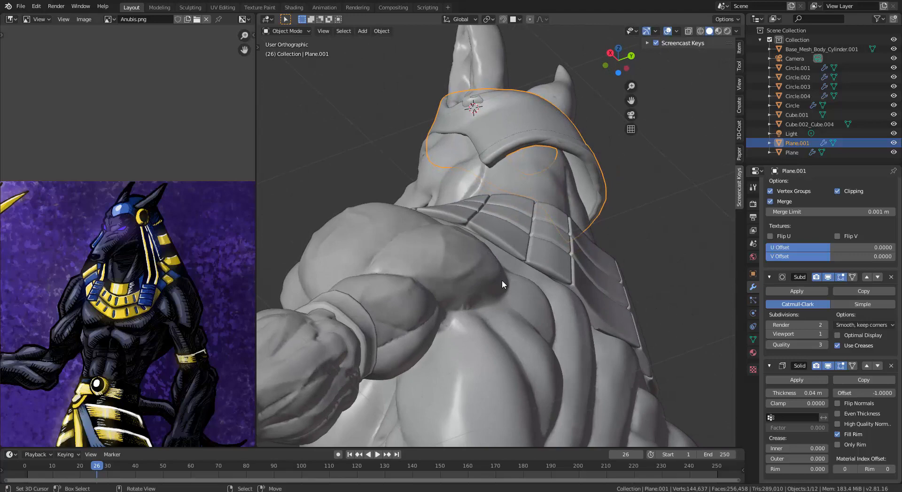
middle_click_drag(531, 208, 575, 270)
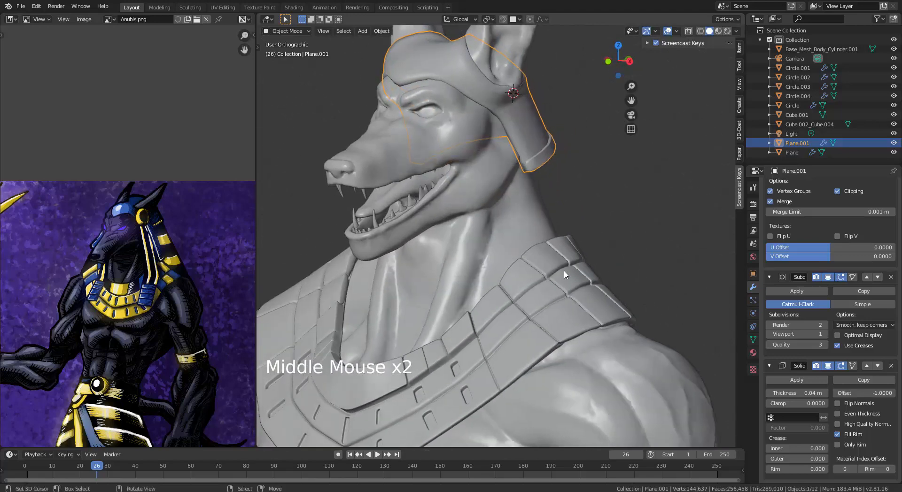
middle_click_drag(574, 304, 560, 227)
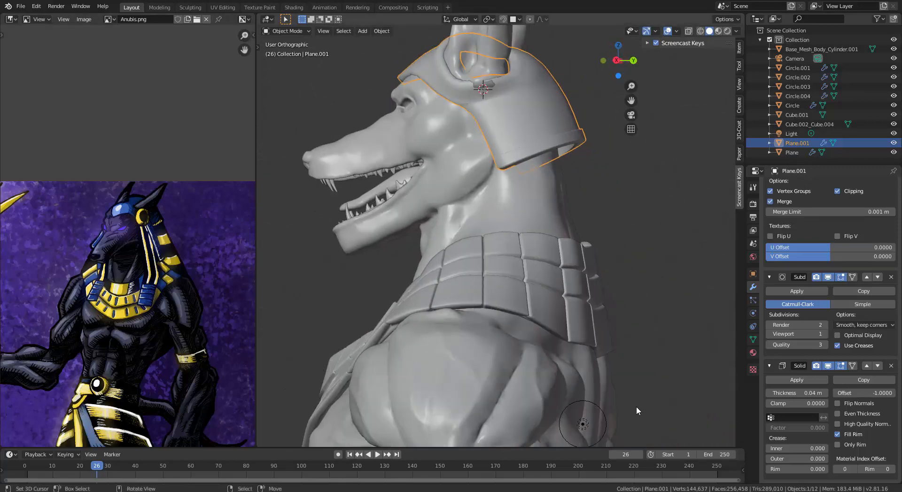
scroll(537, 293, "down", 3)
middle_click_drag(537, 292, 523, 244)
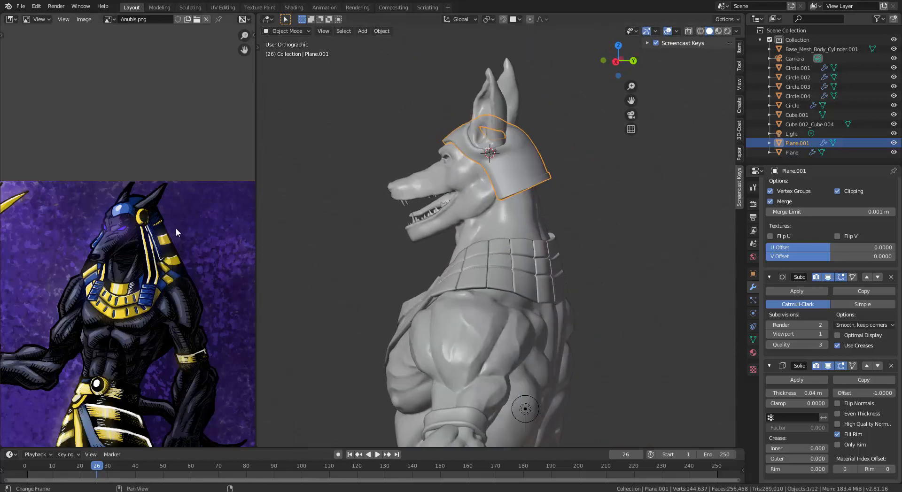
scroll(183, 298, "down", 2)
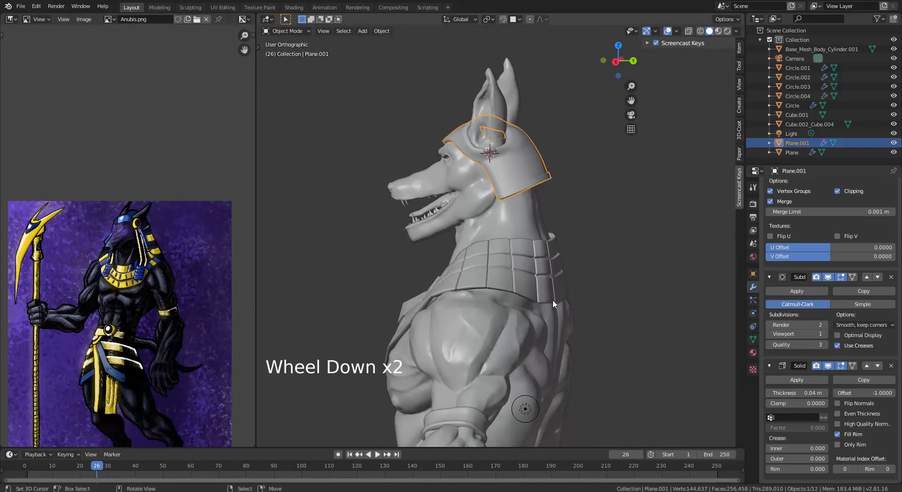
scroll(553, 300, "down", 2)
scroll(547, 345, "down", 1)
middle_click_drag(530, 342, 531, 323)
scroll(548, 346, "down", 1)
scroll(482, 327, "up", 3)
middle_click_drag(531, 324, 534, 254)
Step: Reset the 3D cursor to the world origin and add a cube mesh there
key("KP_1")
scroll(556, 322, "down", 3)
scroll(556, 323, "down", 2)
key("shift+s")
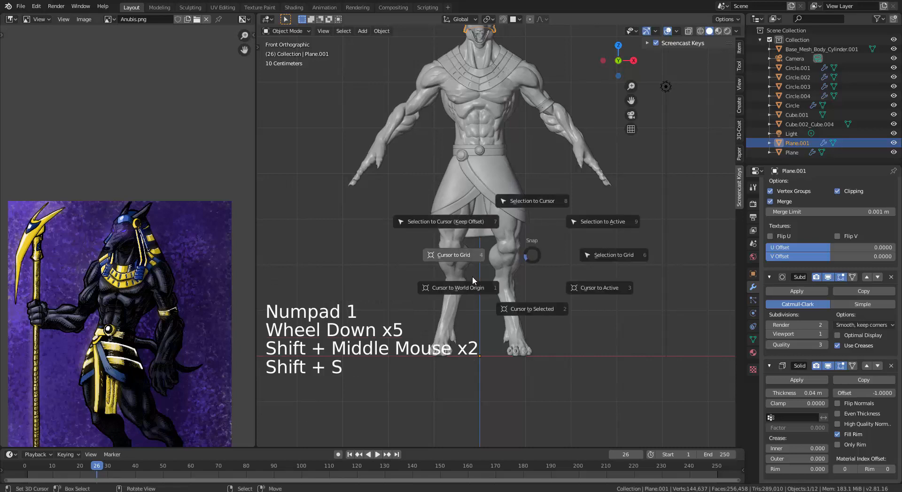
left_click(474, 291)
key("shift+a")
mouse_move(555, 313)
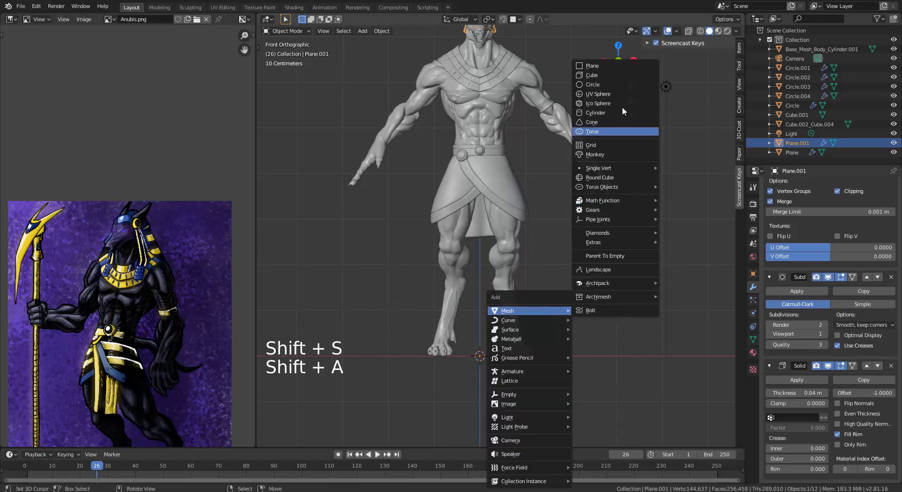
left_click(607, 77)
Step: In Edit Mode, move the cube's geometry about 6.67 m up along Z and 0.72 m back along Y, behind the head
middle_click_drag(569, 277, 559, 318, "shift")
key("Tab")
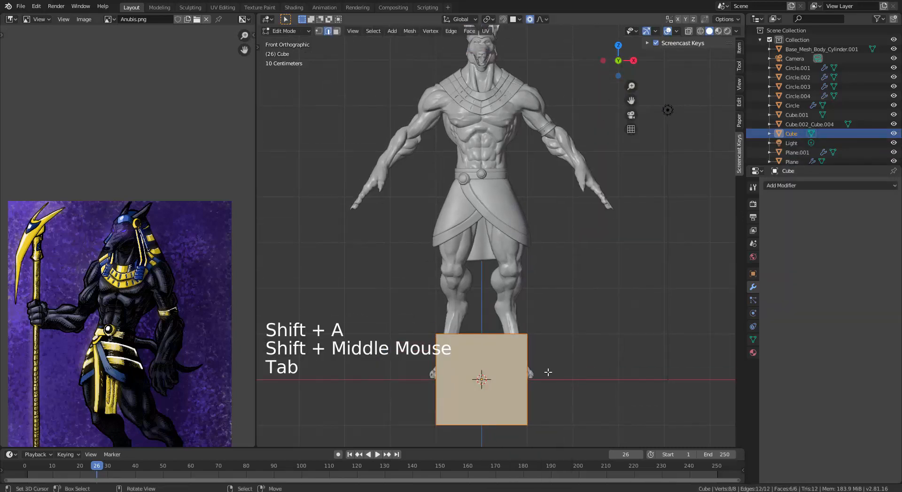
key("g")
left_click(576, 68)
middle_click_drag(574, 70, 568, 209, "shift")
middle_click_drag(511, 258, 455, 260)
key("KP_3")
key("g")
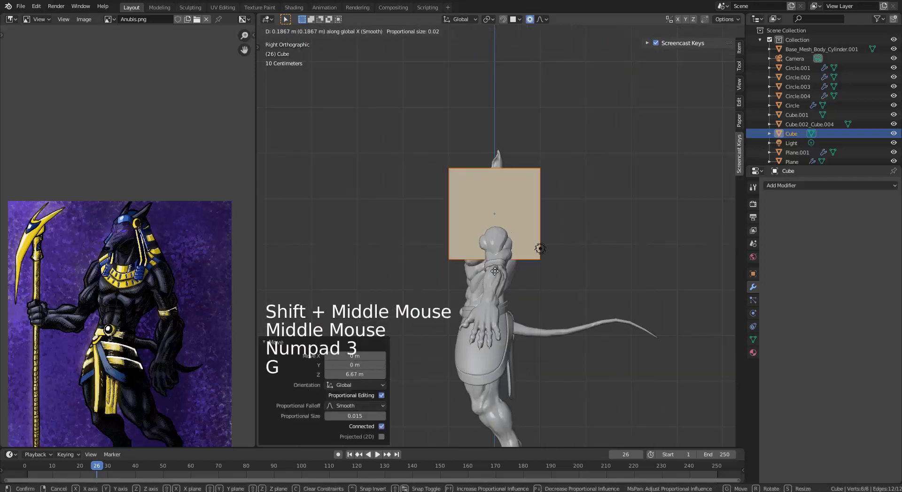
left_click(493, 272)
Step: Scale the cube to about 0.318 along Y and rotate it in the right side view so its lower end tilts backwards
scroll(494, 271, "up", 6)
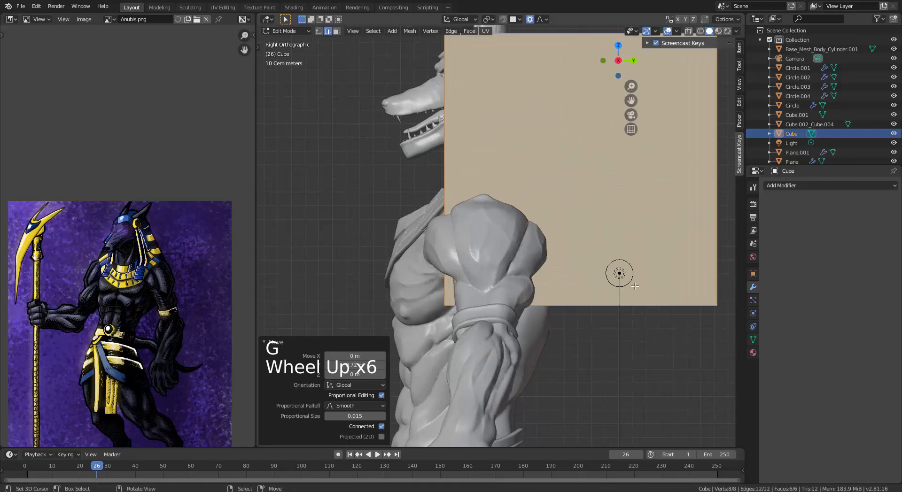
key("s")
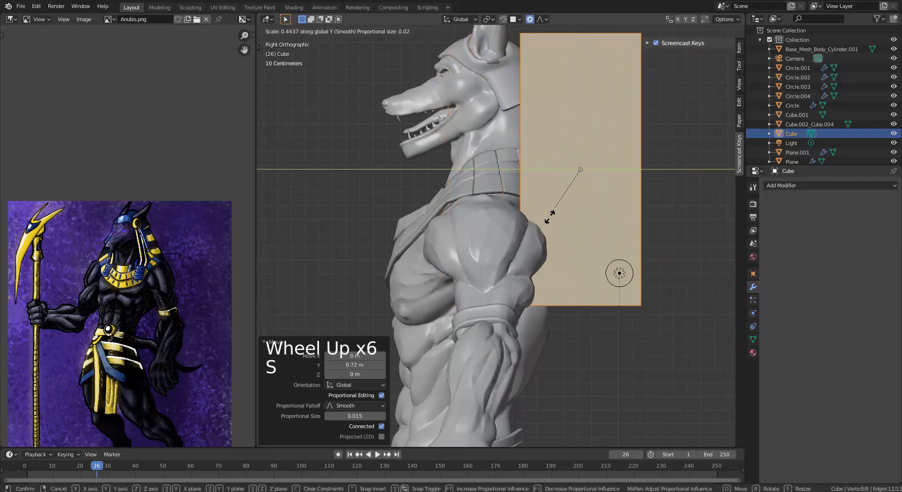
left_click(596, 244)
middle_click_drag(596, 245, 585, 274, "shift")
key("r")
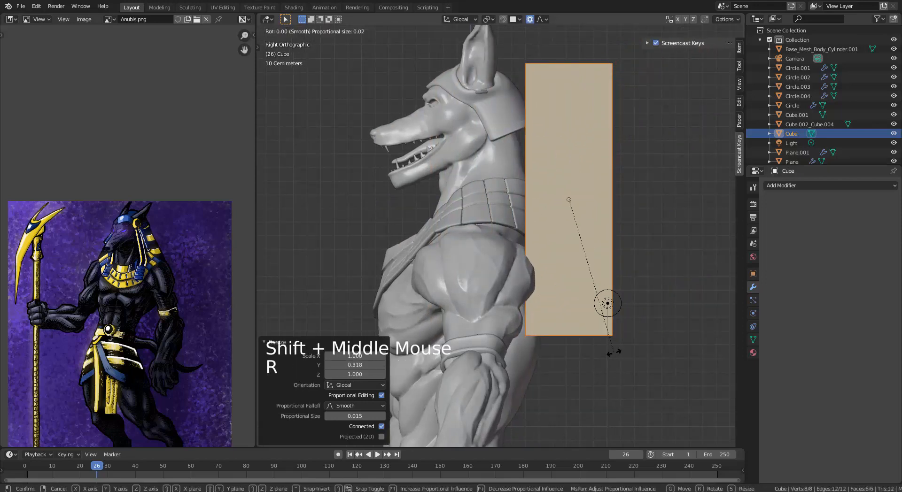
left_click(661, 332)
Step: Add a centred vertical edge loop splitting the block into two halves along X, and switch to face selection
middle_click_drag(661, 331, 488, 268)
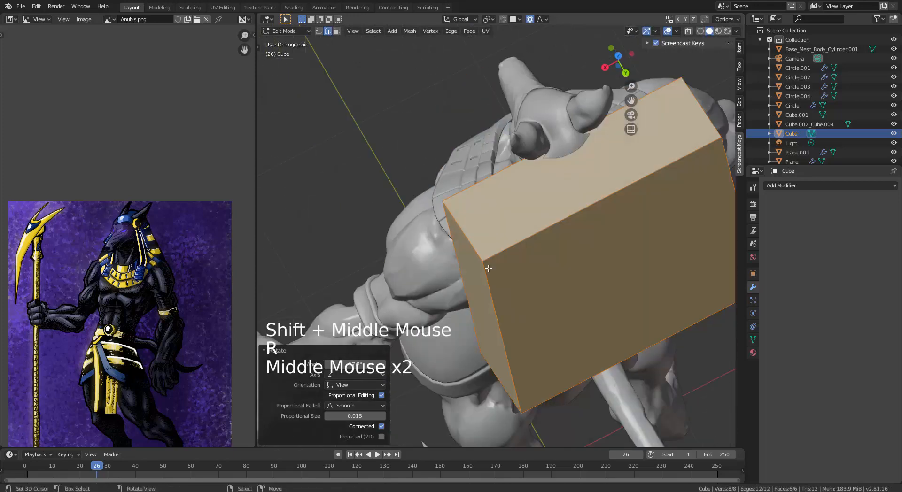
key("ctrl+r")
left_click(578, 201)
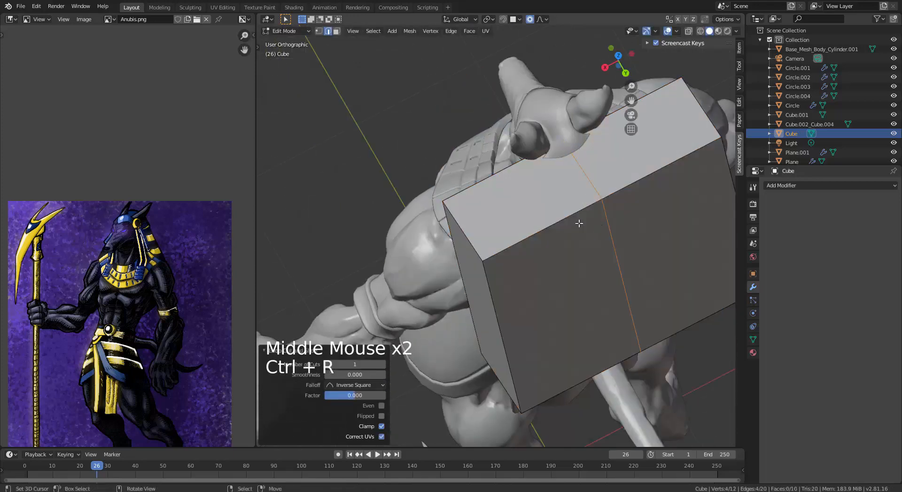
middle_click_drag(578, 221, 564, 269)
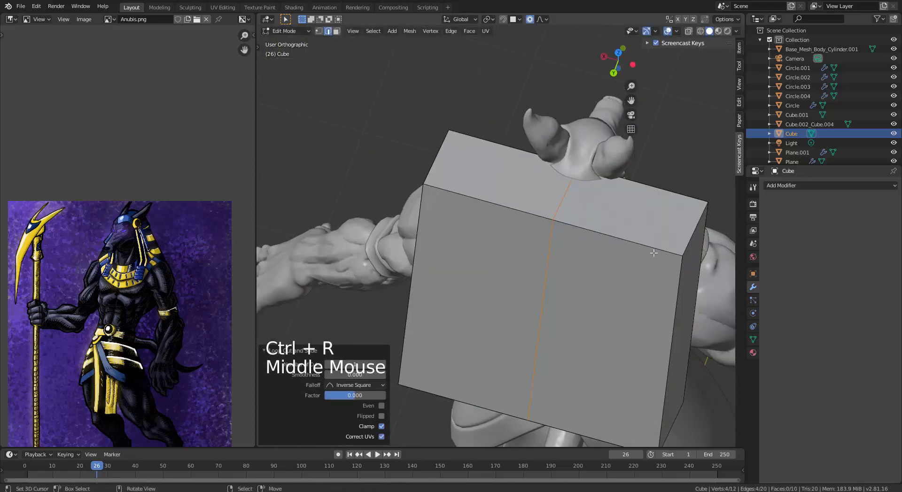
middle_click_drag(676, 276, 635, 278)
key("3")
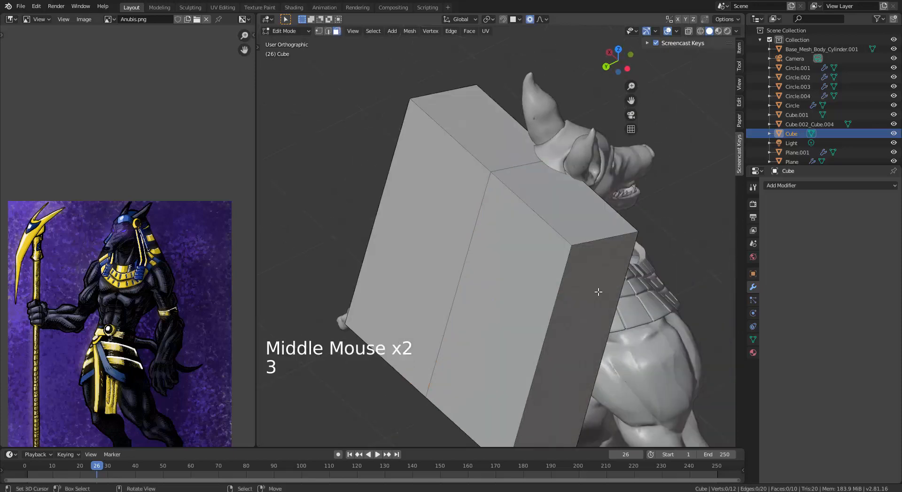
Step: Delete one X half of the block and add a Mirror modifier across X with Clipping enabled
right_click(599, 294)
key("x")
left_click(592, 296)
left_click(803, 186)
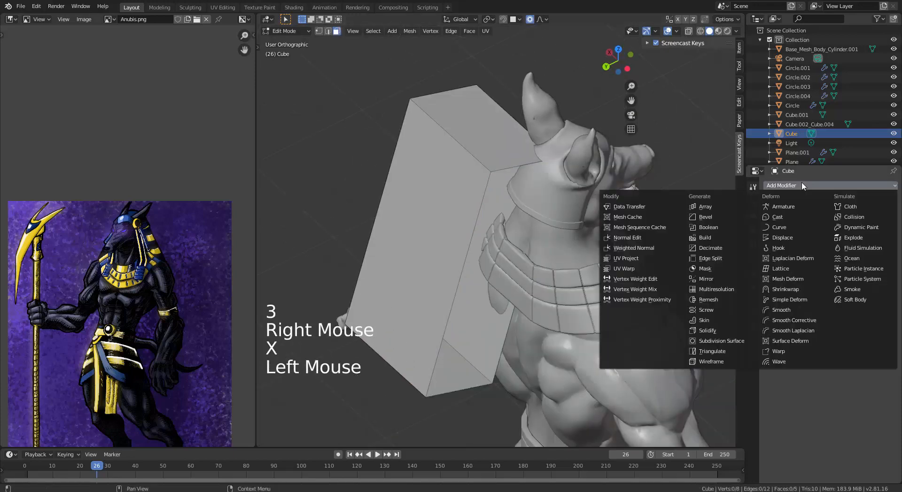
left_click(706, 279)
middle_click_drag(540, 258, 470, 263)
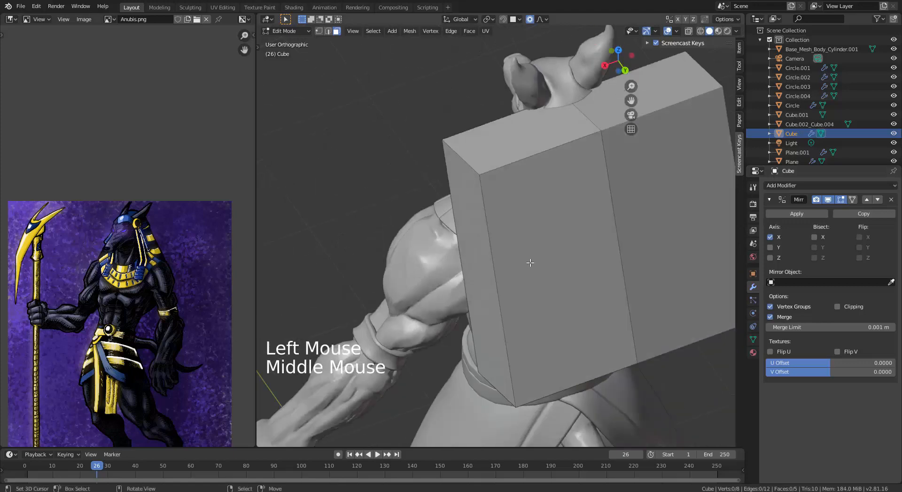
left_click(837, 307)
middle_click_drag(498, 230, 522, 228)
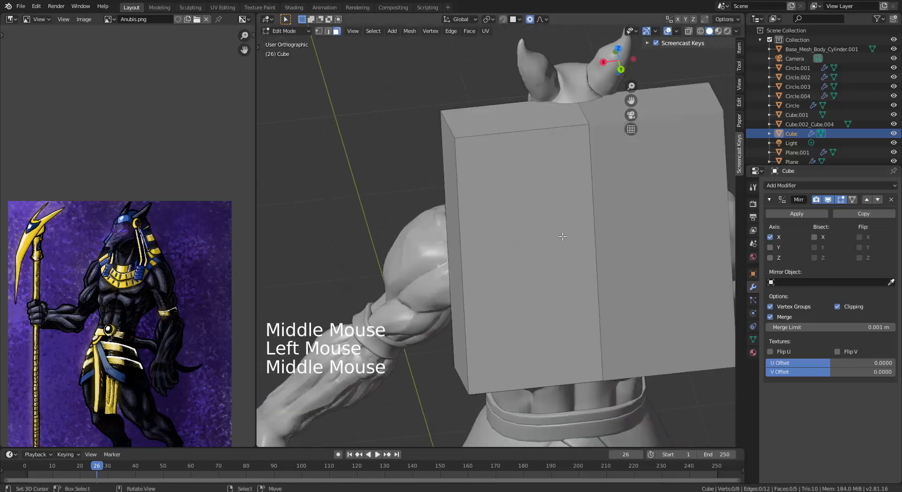
Step: Scale the entire mirrored block behind the head down to 0.567
key("a")
key("s")
left_click(656, 289)
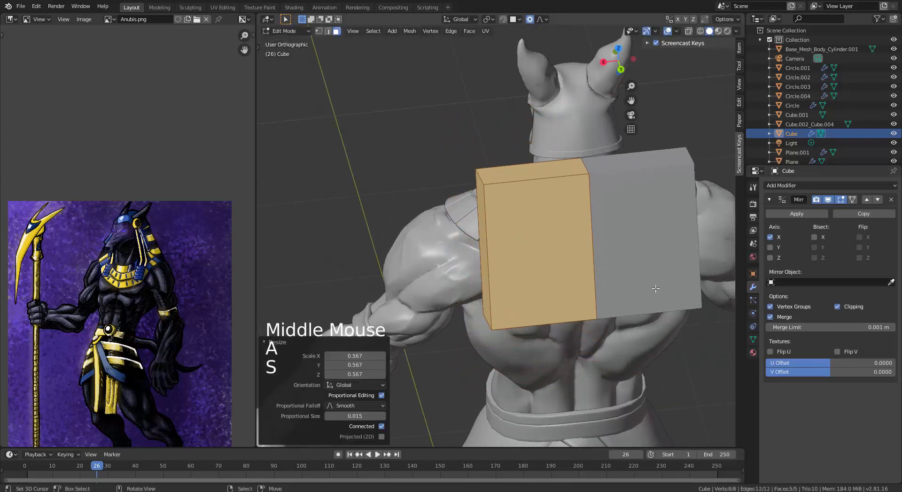
middle_click_drag(656, 288, 521, 173)
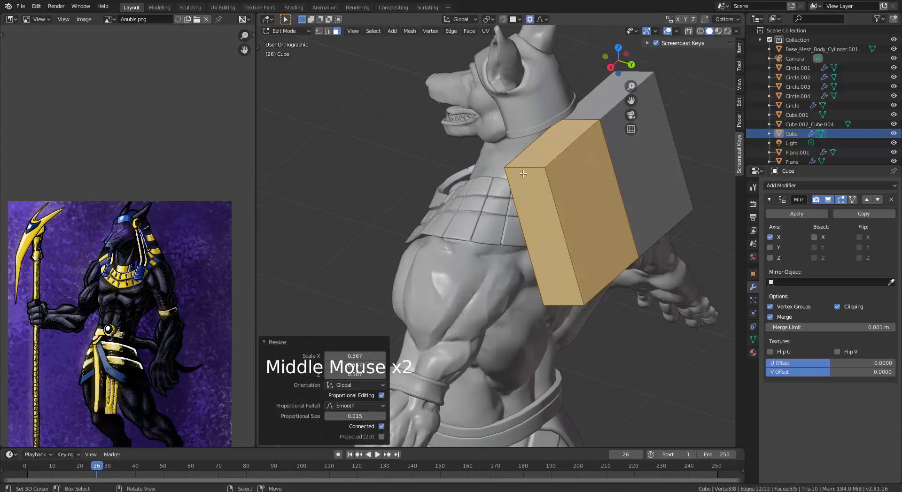
Step: Move the block's outer top edge inwards by about -0.463 m in X, 0.041 m in Y and 0.0749 m in Z
key("2")
right_click(523, 174)
middle_click_drag(562, 210, 603, 213)
key("g")
left_click(578, 213)
key("KP_3")
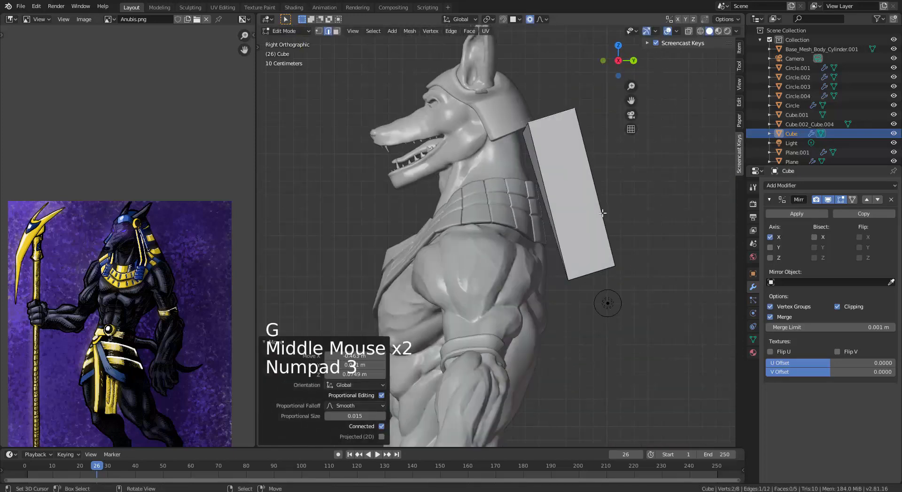
key("g")
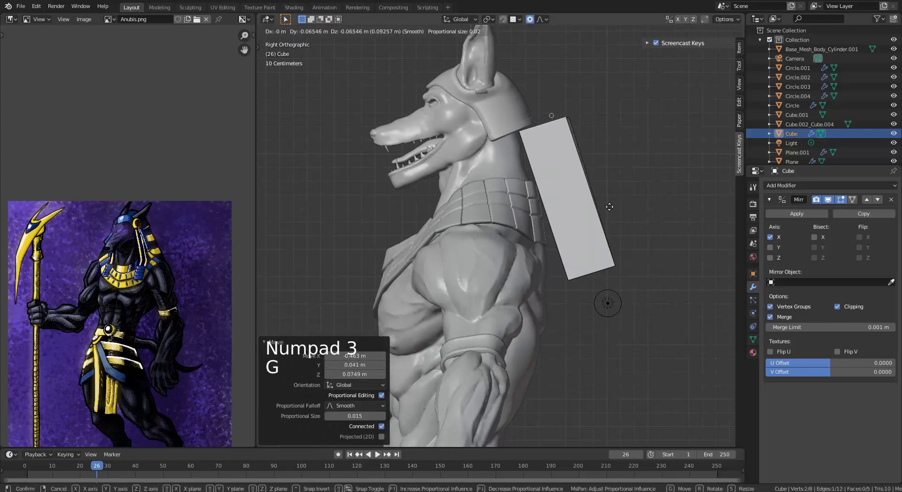
right_click(592, 232)
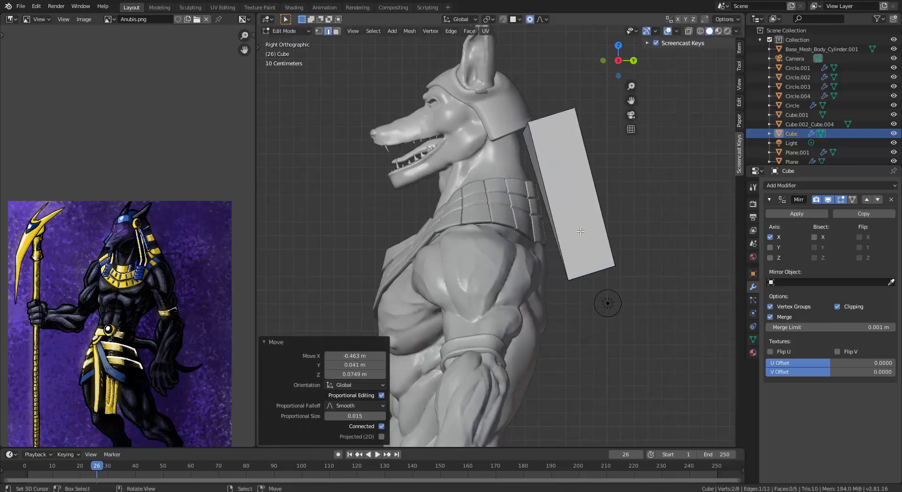
Step: Shift the block's outer side face towards the neck, about -0.134 m along Y and -0.031 m along Z
key("3")
right_click(581, 231)
key("g")
left_click(598, 240)
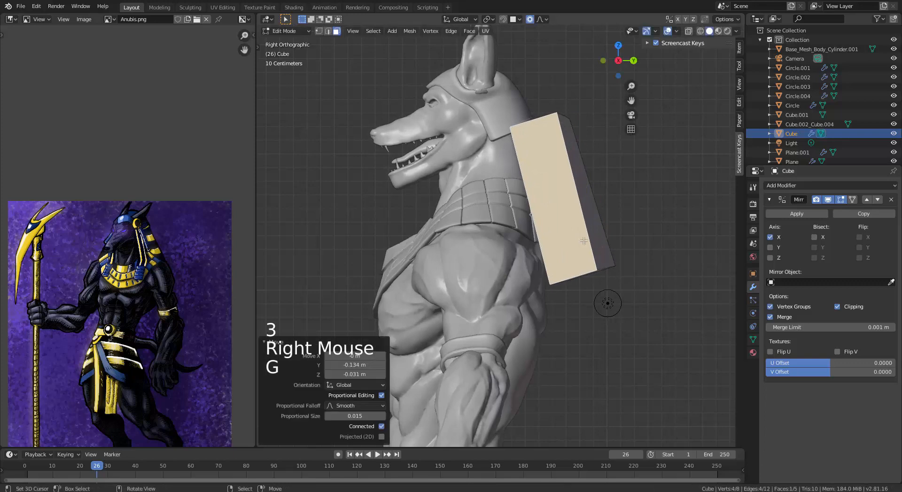
middle_click_drag(598, 240, 558, 189)
Step: Shrink the block's top face and move it up under the back hem of the headdress
right_click(582, 150)
key("s")
left_click(572, 168)
key("g")
left_click(583, 154)
right_click(540, 156)
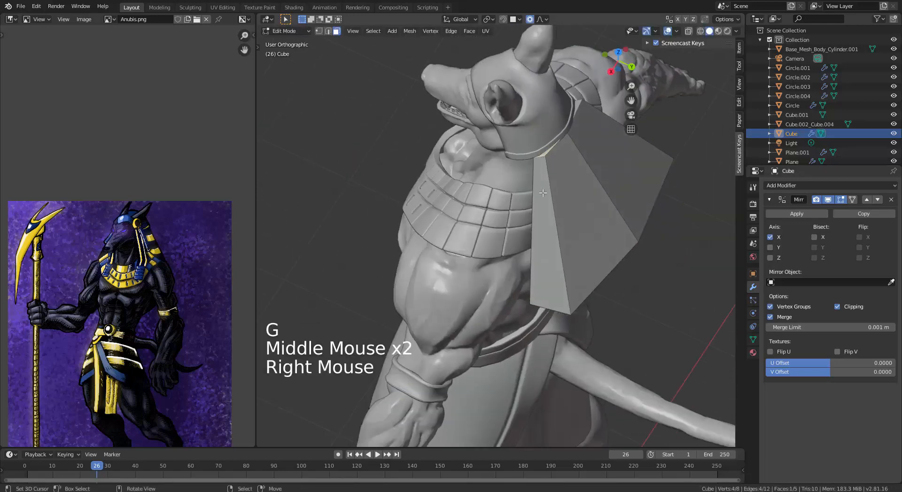
middle_click_drag(540, 156, 568, 288)
Step: Reposition a top edge of the hanging section beside the headdress hem and edge-slide it to fit
key("1")
key("2")
right_click(543, 220)
scroll(545, 263, "up", 3)
key("g")
right_click(568, 289, "alt")
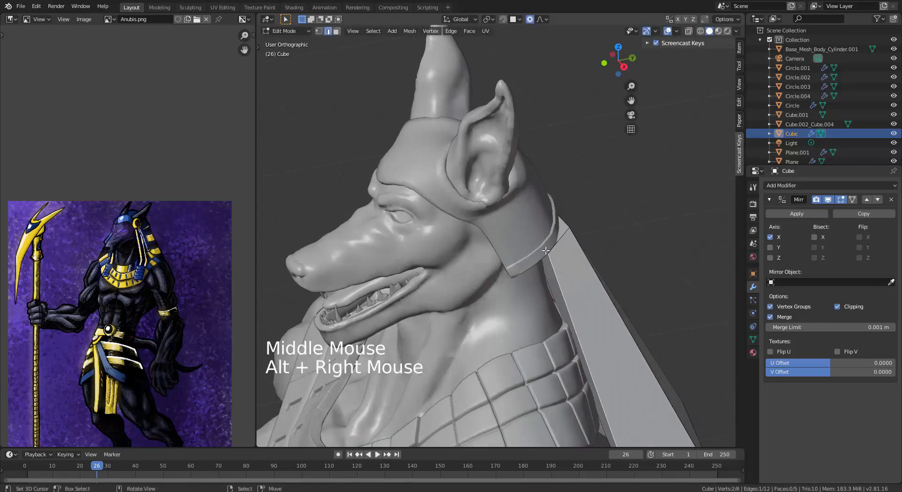
middle_click_drag(544, 248, 545, 260)
key("g")
key("g")
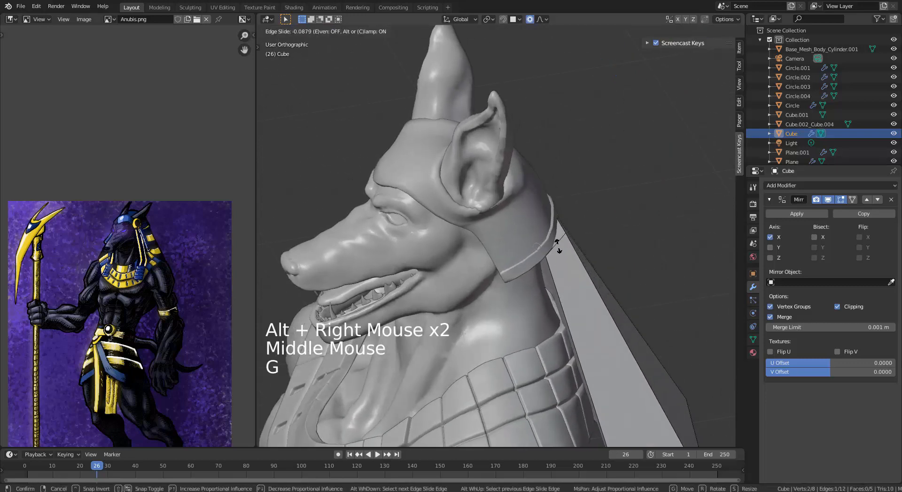
left_click(304, 124)
Step: Move the outer top edge of the hanging section forwards to meet the side corner of the headdress hem
middle_click_drag(404, 235, 465, 256)
right_click(586, 204)
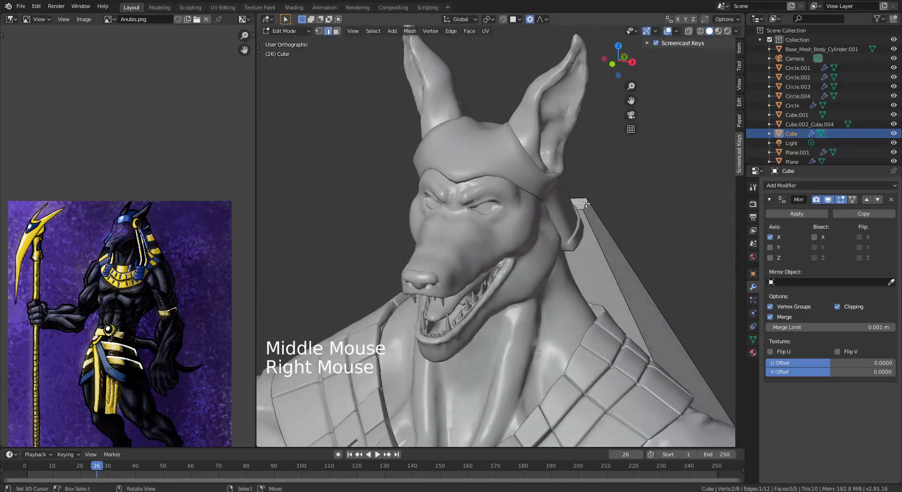
middle_click_drag(587, 225, 521, 266)
key("g")
left_click(535, 251)
key("g")
left_click(469, 267)
key("g")
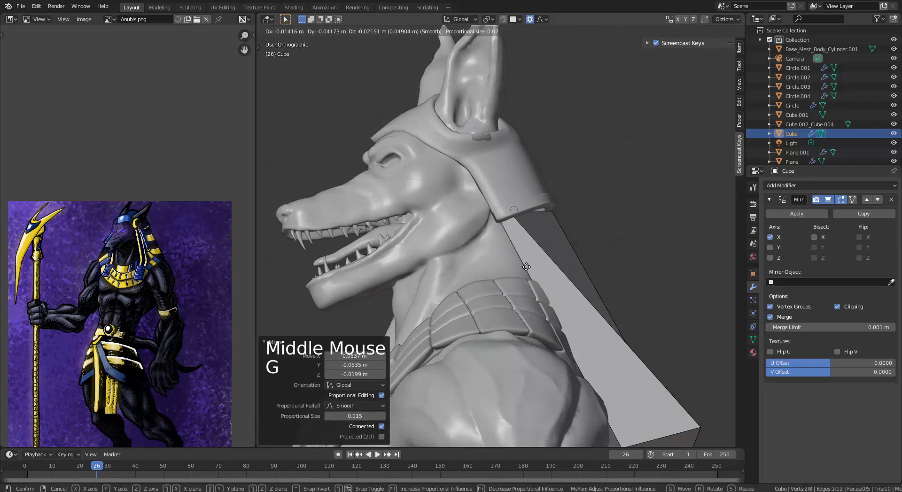
left_click(526, 266)
Step: Trackball-rotate the outer top edge so it aligns with the angle of the headdress hem
key("r")
key("r")
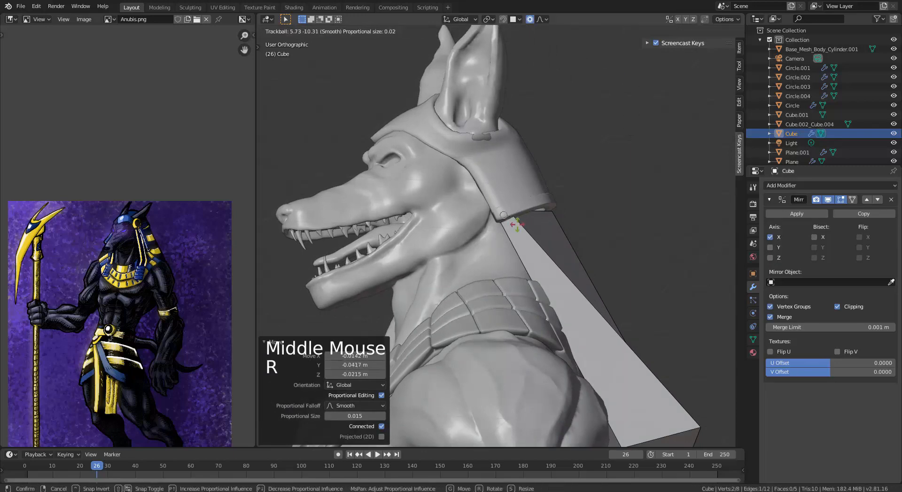
left_click(476, 252)
middle_click_drag(477, 251, 459, 386)
key("r")
key("r")
left_click(516, 249)
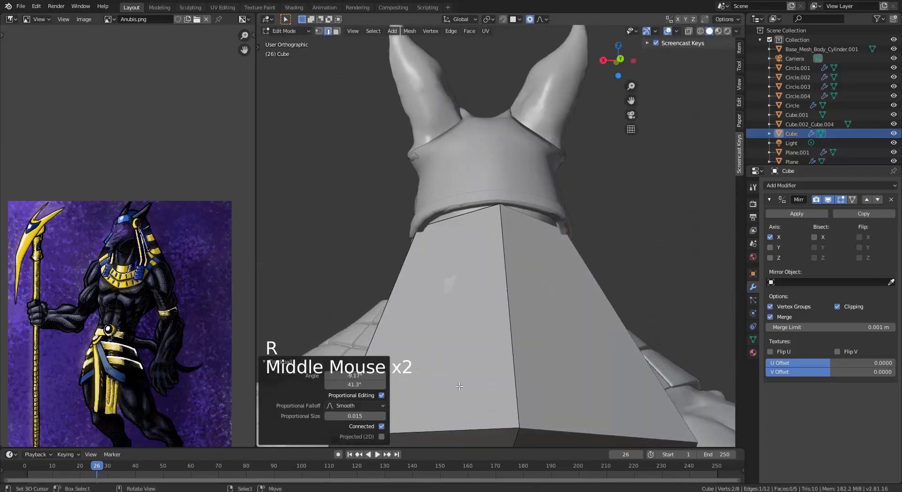
Step: Add a centred vertical edge loop down the back of the mirrored half of the hanging section
key("ctrl+r")
left_click(458, 422)
middle_click_drag(459, 422, 470, 239)
Step: In wireframe shading, move the new loop's top edge about 0.0231, 0.0403 and 0.0269 m in X, Y and Z, following the hem
key("z")
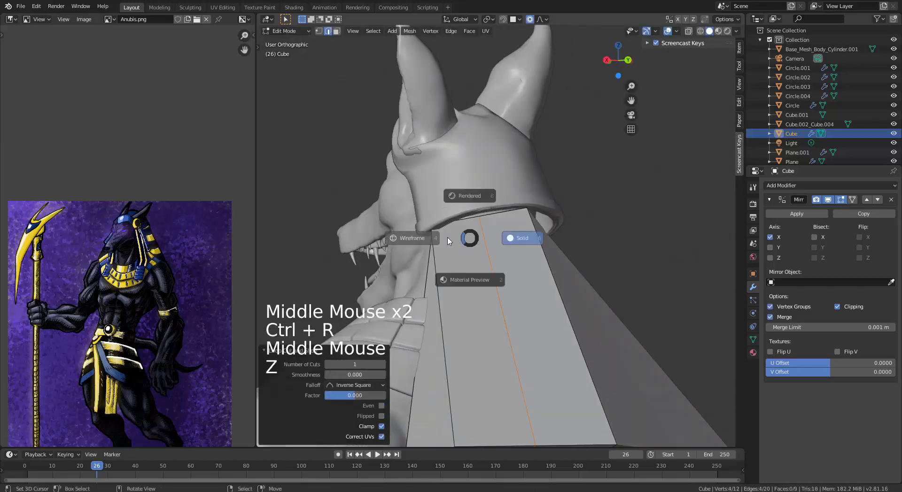
left_click(429, 237)
right_click(479, 221)
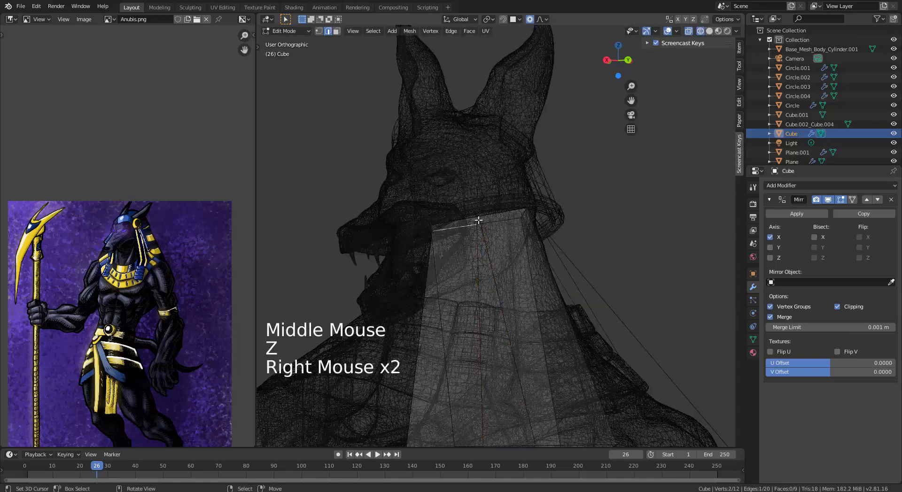
mouse_move(479, 221)
middle_mouse_down()
mouse_move(519, 252)
mouse_move(519, 297)
mouse_move(512, 155)
mouse_move(469, 247)
middle_mouse_up()
key("g")
left_click(534, 271)
key("z")
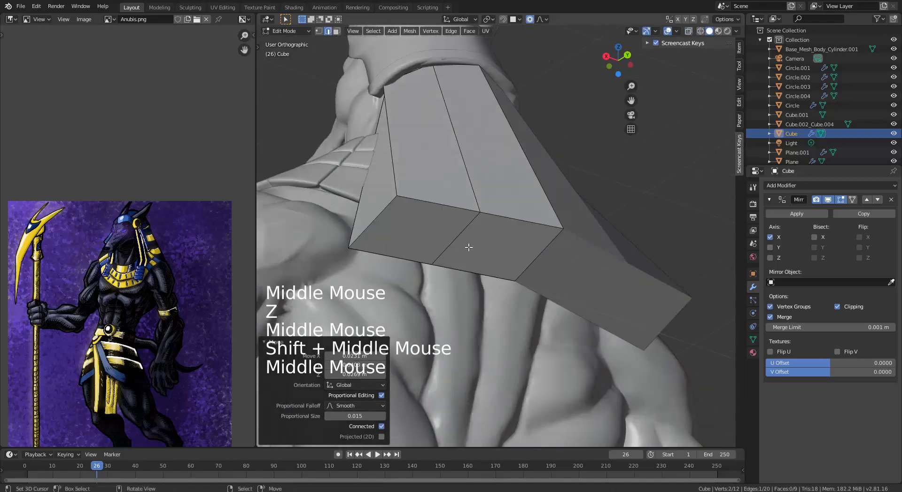
Step: Add a horizontal edge loop around the hanging section, slid towards its lower end with a factor of 0.333
middle_click_drag(394, 225, 482, 241)
middle_click_drag(590, 254, 551, 248)
key("ctrl+r")
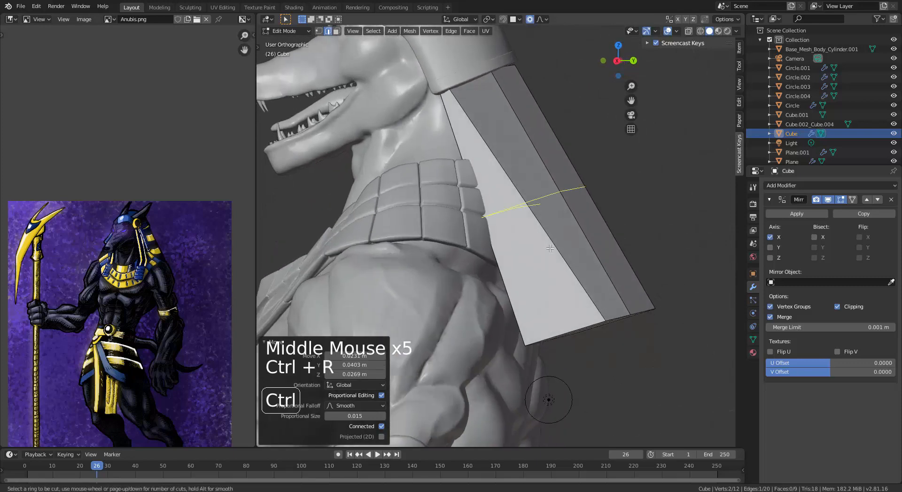
left_click(548, 249)
left_click(570, 291)
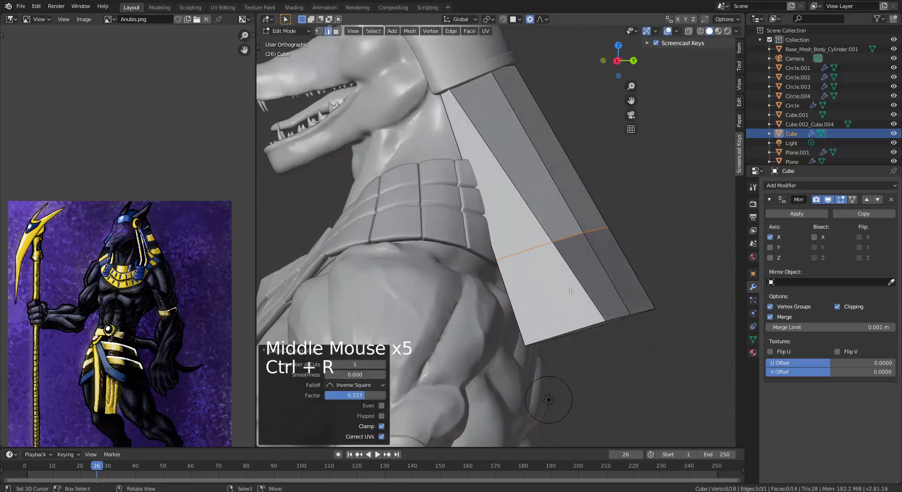
Step: Add a centred lengthwise edge loop along the outer side of the hanging section
middle_click_drag(571, 290, 524, 319)
key("ctrl+r")
left_click(490, 308)
right_click(490, 308)
Step: Select the hanging section's bottom perimeter edges and slide them up along its sides
right_click(505, 294, "alt")
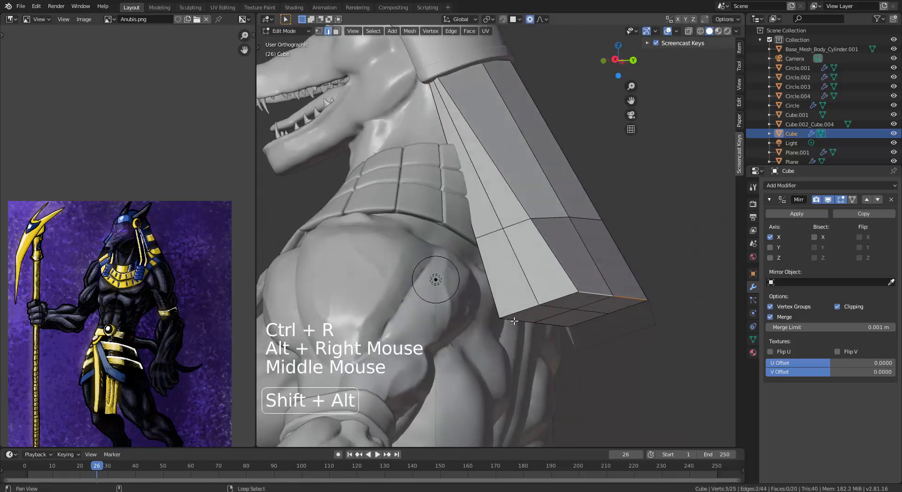
right_click(530, 326, "alt+shift")
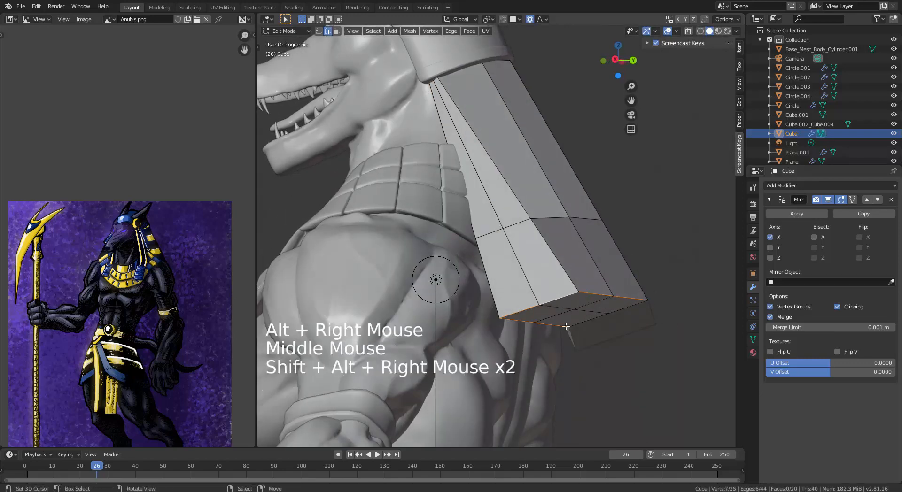
key("g")
key("g")
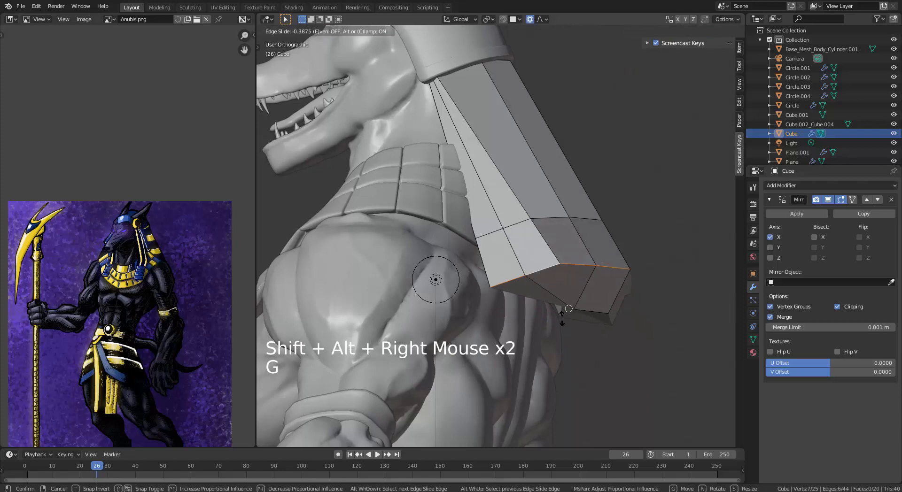
left_click(569, 309)
Step: Extrude the four bottom faces of the hanging section downwards and taper the new end inwards
middle_click_drag(568, 309, 556, 262)
right_click(540, 268)
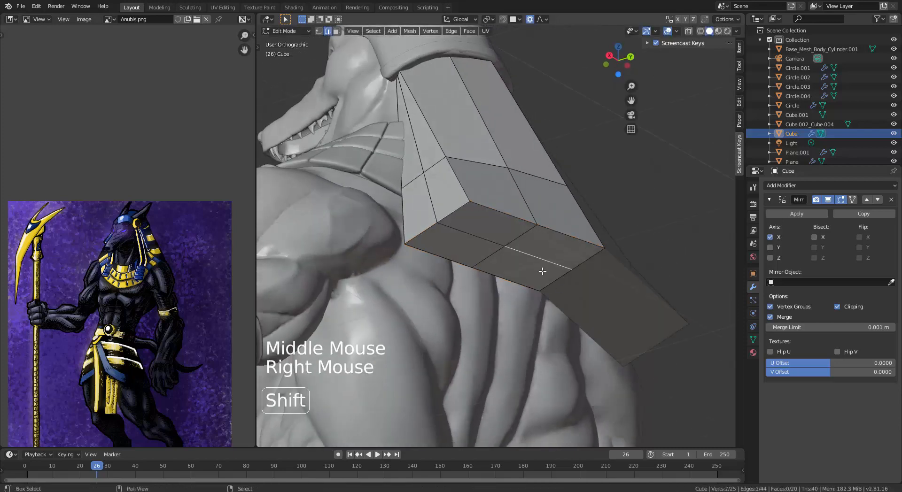
right_click(531, 265, "shift")
key("3")
right_click(554, 248)
right_click(522, 268, "shift")
right_click(455, 245, "shift")
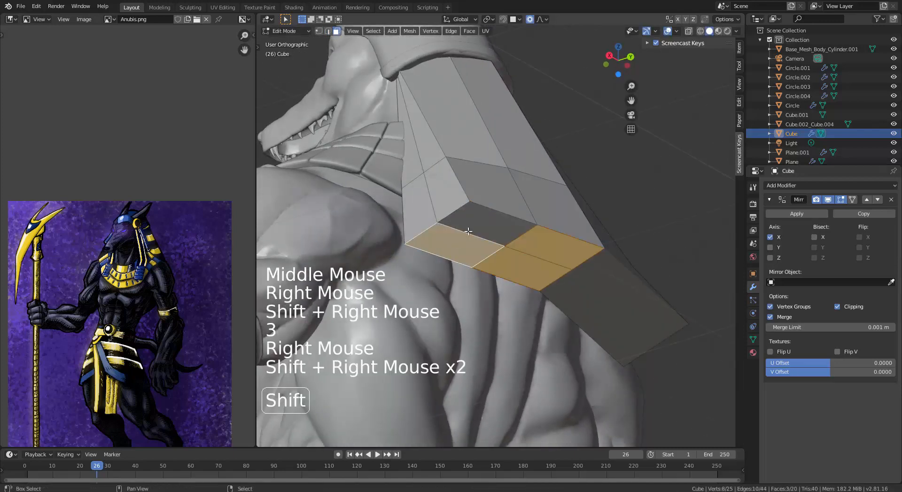
right_click(487, 224, "shift")
middle_click_drag(520, 291, 522, 301)
key("e")
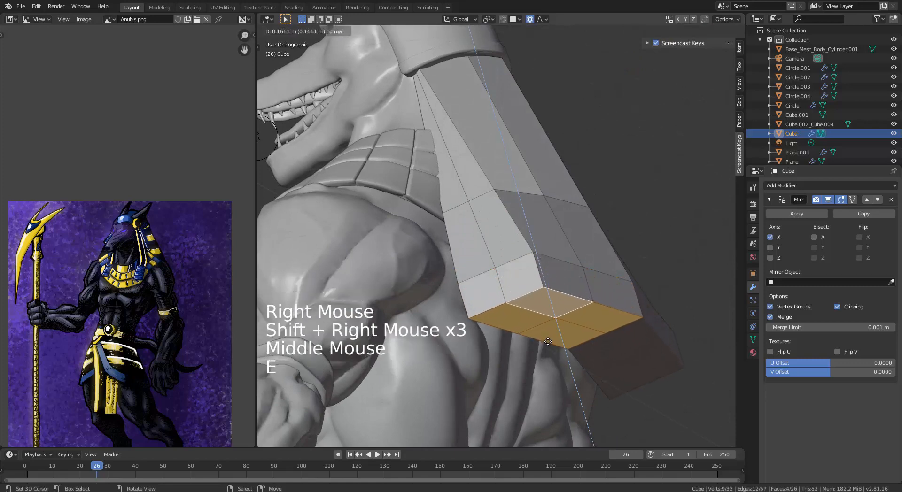
key("alt+q")
key("alt+q")
key("alt+q")
Step: Slide the vertical edge loop at the hanging section's back outer corner towards the centre with a factor of 0.387
middle_click_drag(548, 342, 442, 221)
scroll(545, 348, "down", 3)
right_click(442, 218, "alt")
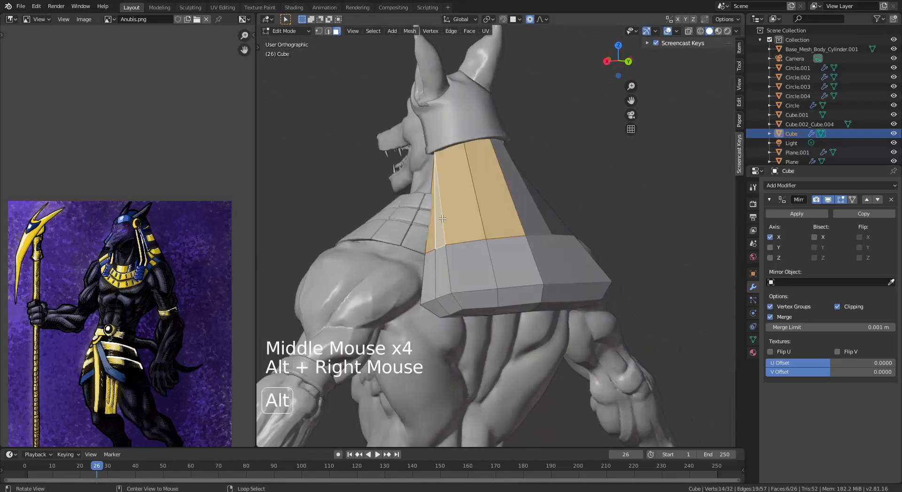
key("2")
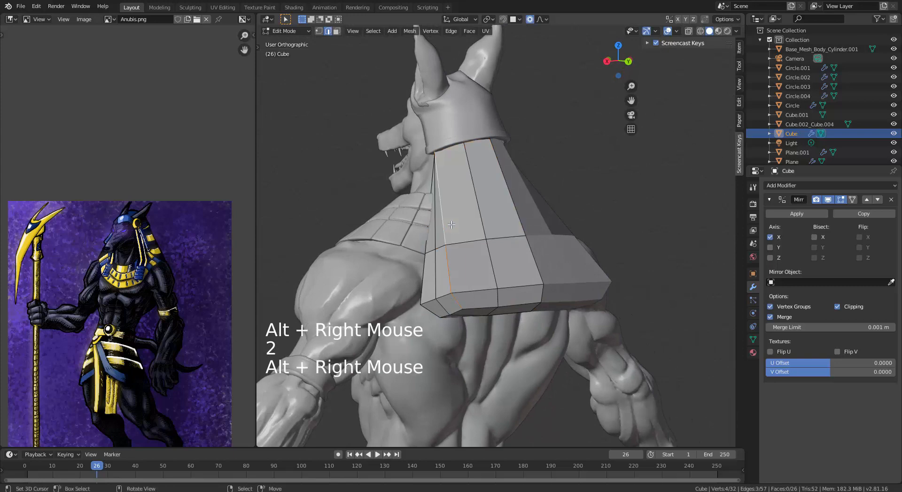
key("g")
key("g")
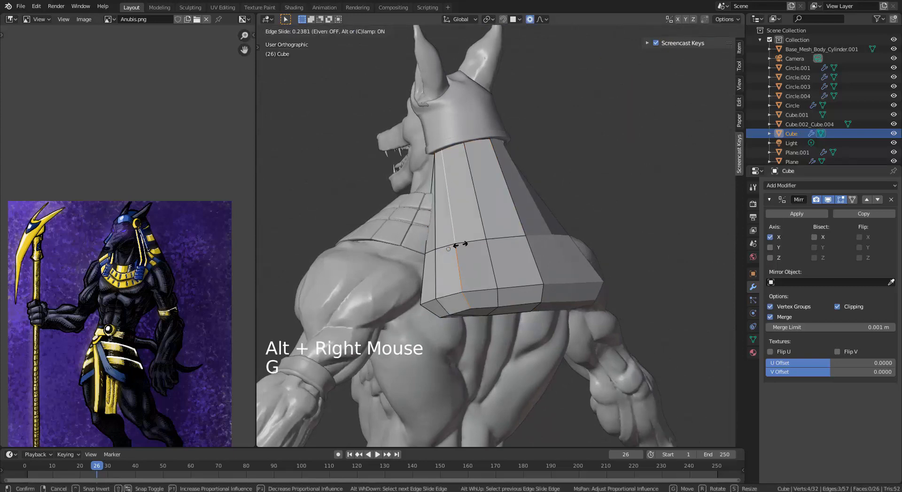
left_click(465, 249)
middle_click_drag(465, 248, 509, 256)
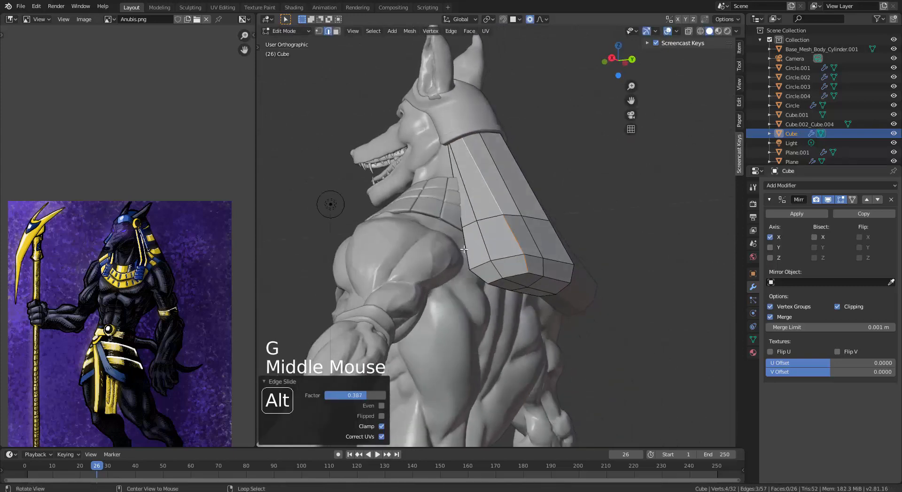
Step: Edge-slide the loop near the outer side of the hanging section's lower end to round its shape
right_click(509, 291, "alt")
middle_click_drag(510, 298, 474, 249)
key("g")
key("g")
left_click(457, 250)
Step: Move a single top vertex of the hanging section slightly so it tucks against the headdress hem
middle_click_drag(475, 249, 444, 252)
key("1")
key("g")
left_click(493, 210)
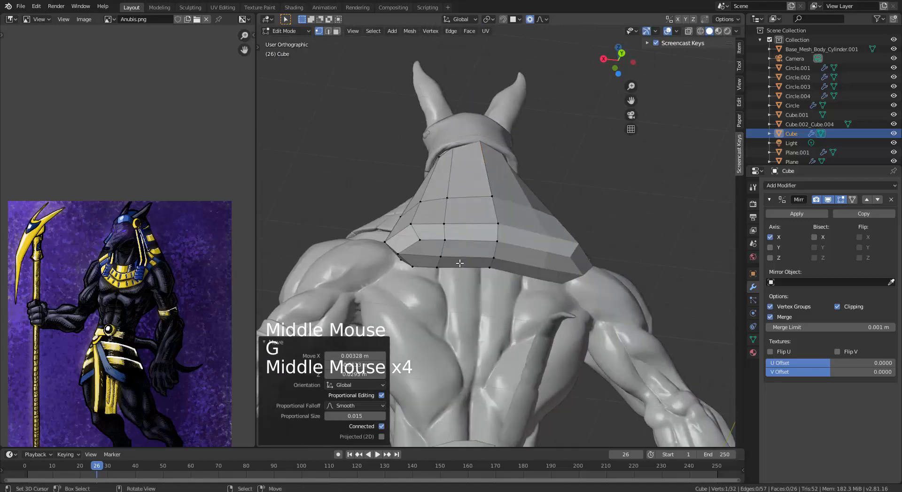
Step: Slide the middle vertical edge loop on the back of the hanging section towards the centre line
right_click(445, 251, "alt")
key("g")
key("g")
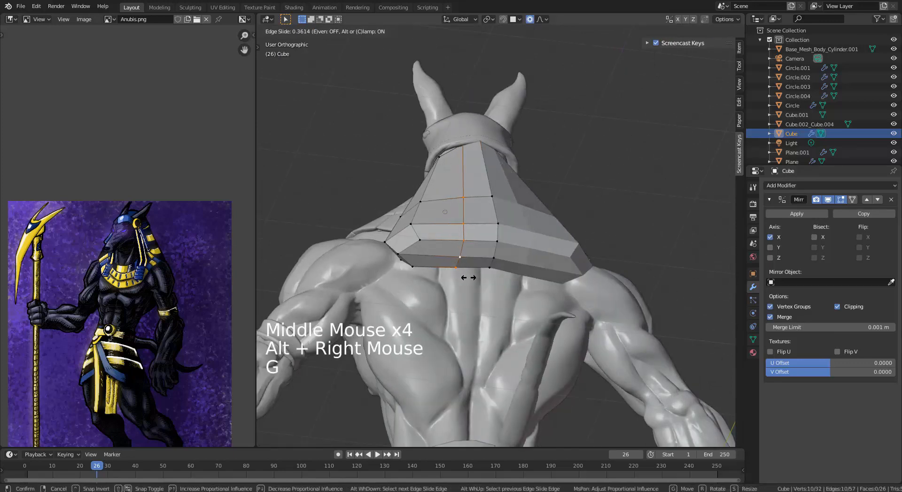
left_click(468, 278)
Step: Add a vertical edge loop near the outer side of the hanging section's back and move the face strip beside it about 0.02 m
key("ctrl+r")
left_click(447, 214)
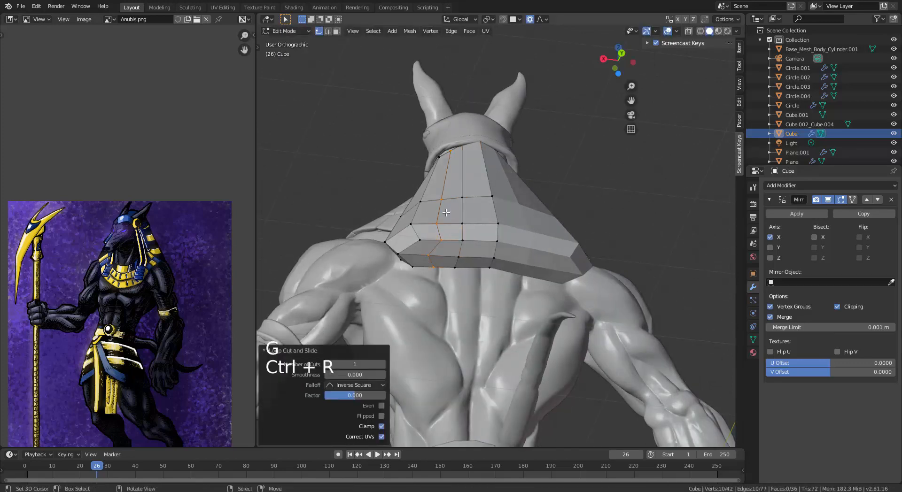
mouse_move(450, 231)
middle_mouse_down()
mouse_move(444, 216)
mouse_move(447, 224)
middle_mouse_up()
right_click(450, 215, "alt+shift")
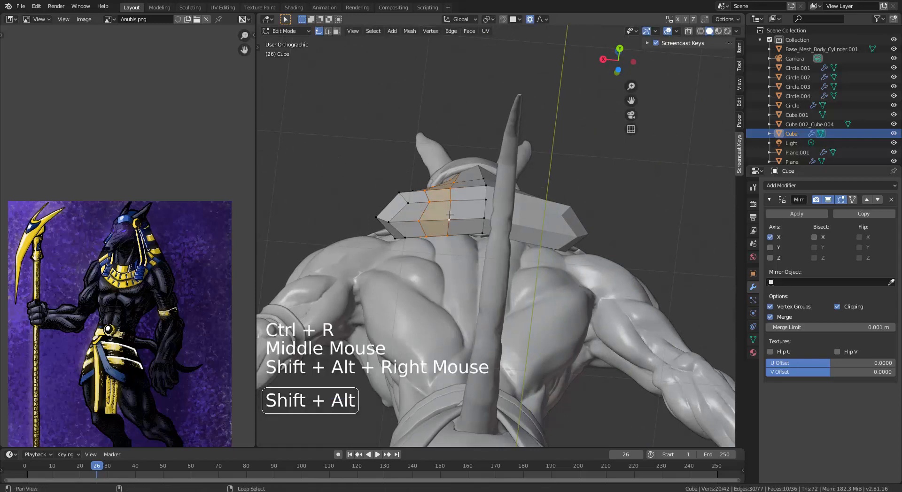
key("g")
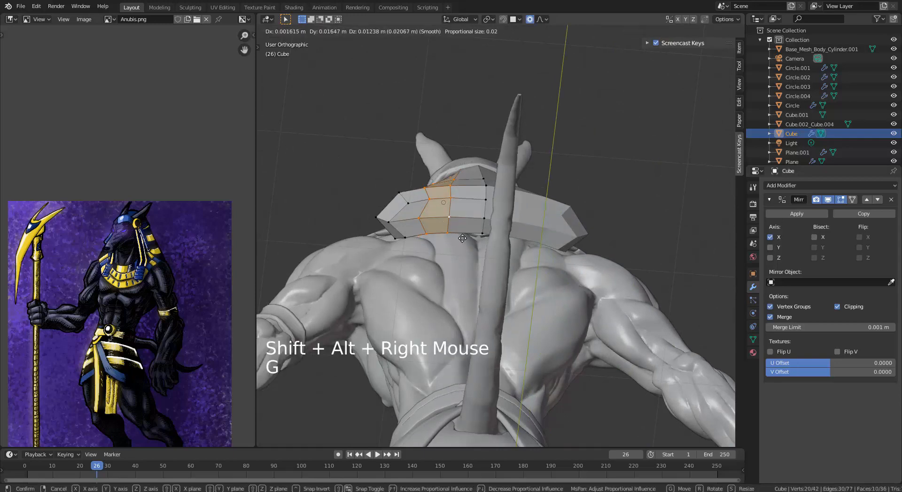
left_click(463, 238)
Step: Move the new loop's top vertex slightly to fit against the headdress hem
middle_click_drag(463, 238, 447, 145)
right_click(447, 145)
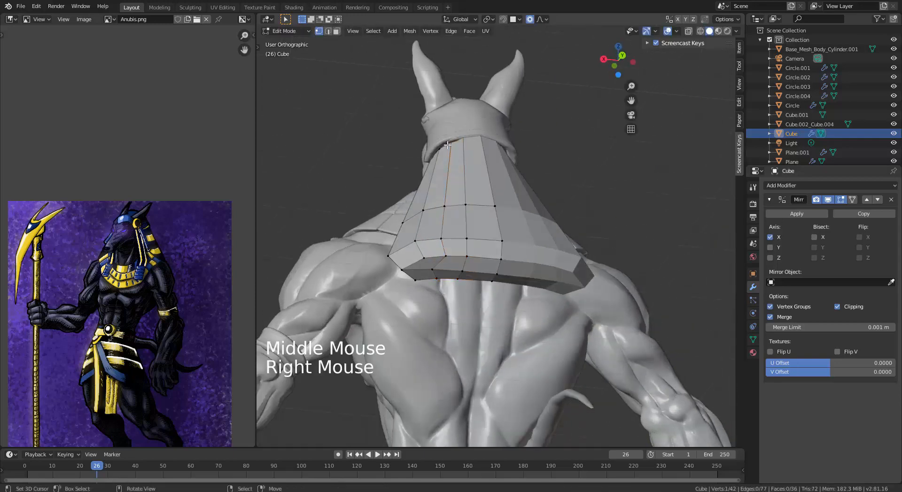
key("g")
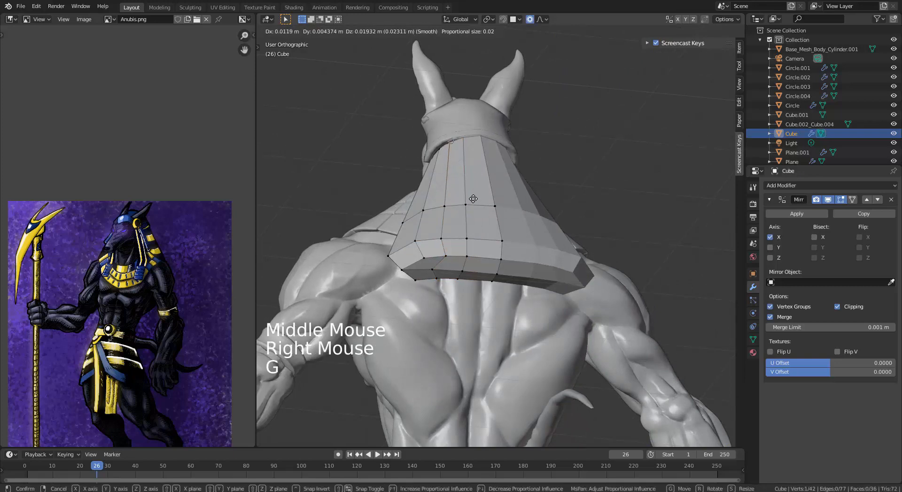
left_click(473, 199)
Step: Nudge the vertices along the outer half of the hanging section's lower rim to space them evenly
right_click(425, 255)
key("g")
left_click(421, 255)
right_click(442, 253)
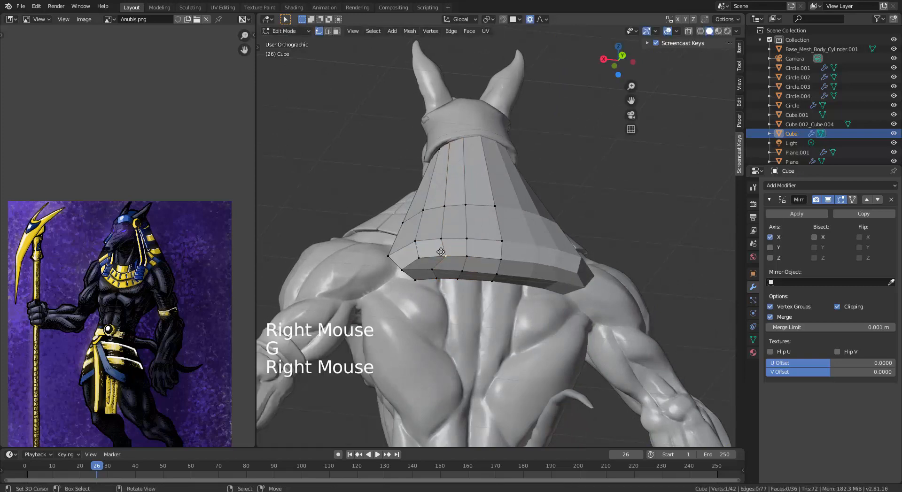
key("g")
left_click(435, 257)
right_click(435, 268)
key("g")
left_click(441, 268)
right_click(441, 257)
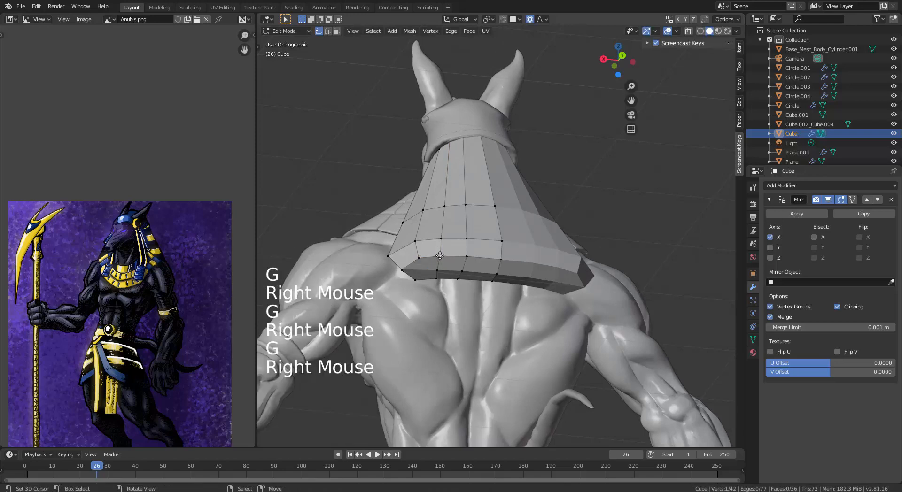
left_click(436, 256)
Step: Adjust the two vertices at the outer corner of the hanging section's lower rim and underside
right_click(418, 258)
key("g")
left_click(414, 258)
right_click(415, 281)
key("g")
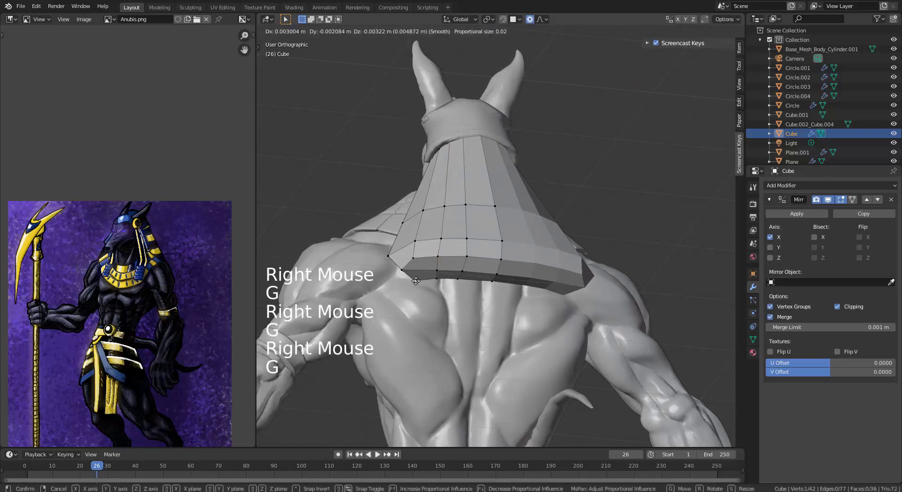
left_click(416, 281)
Step: Add a horizontal edge loop across the upper part of the hanging section and shift it slightly backwards
middle_click_drag(416, 280, 530, 218)
key("ctrl+r")
left_click(510, 252)
middle_click_drag(510, 253, 496, 258)
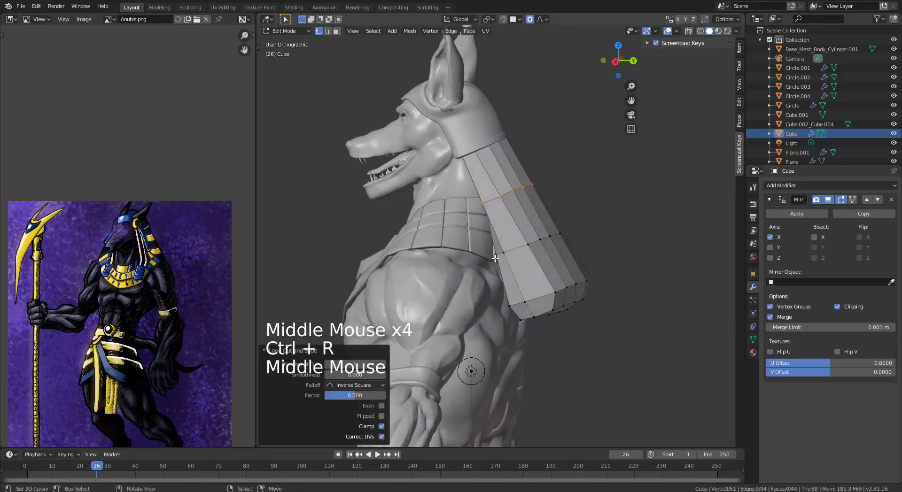
key("g")
Step: Move the horizontal edge loop in the lower half of the hanging section slightly to refine its side profile
right_click(517, 243, "alt")
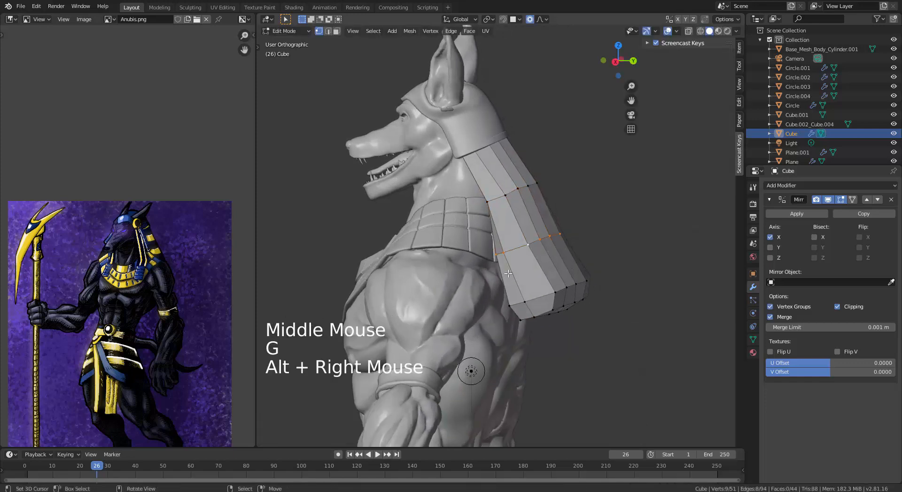
key("g")
left_click(509, 271)
Step: Add another horizontal edge loop just below the headdress hem and move it by about -0.0103 m in Y and -0.0034 m in Z
middle_click_drag(508, 272, 505, 193)
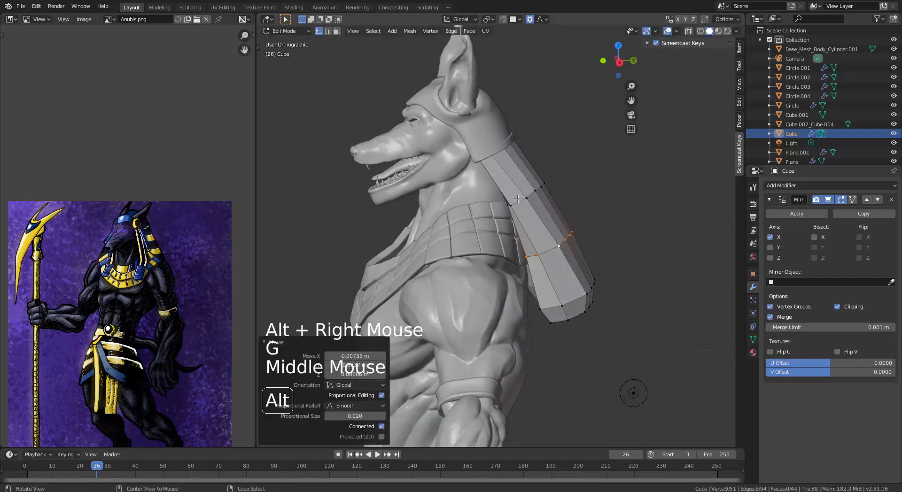
right_click(517, 200, "alt")
key("ctrl+r")
left_click(505, 174)
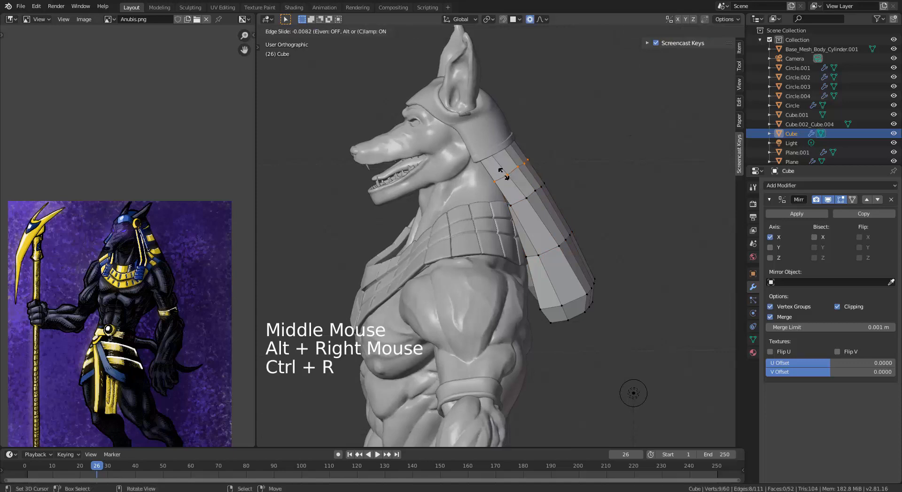
left_click(501, 165)
key("g")
left_click(536, 196)
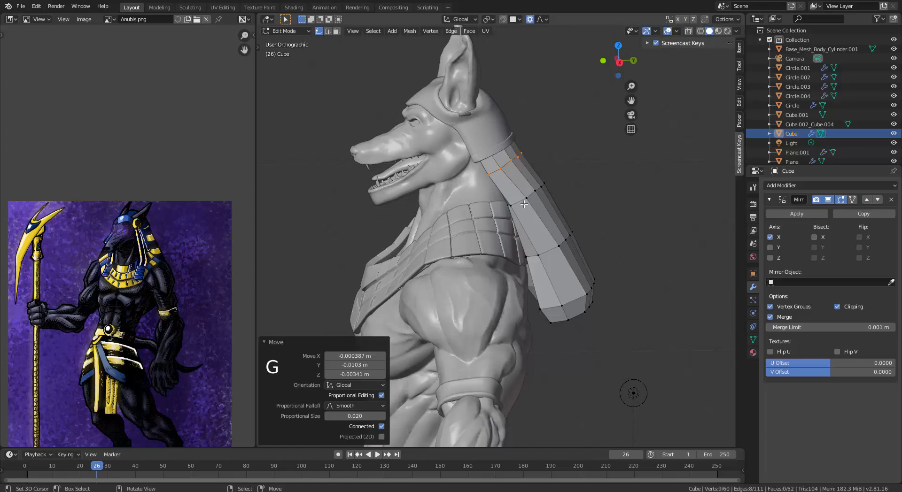
Step: Examine the hanging section's overall shape from behind and below in Object Mode
right_click(522, 204, "alt")
middle_click_drag(536, 147, 539, 312)
key("Tab")
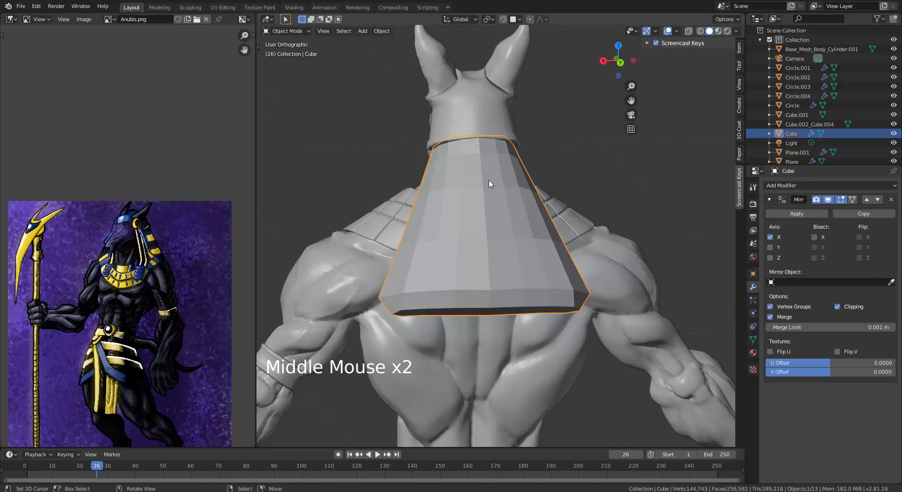
middle_click_drag(500, 369, 470, 256)
middle_click_drag(459, 313, 400, 229)
scroll(477, 310, "up", 2)
Step: Select the six faces on the underside of the hanging section and move them up about 0.074 m
key("Tab")
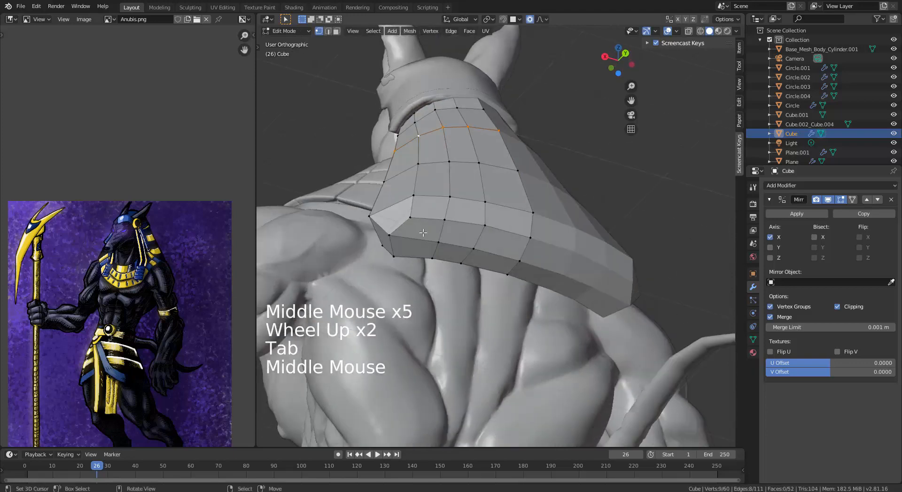
right_click(422, 233)
key("3")
right_click(422, 234)
right_click(420, 249, "shift")
right_click(462, 237, "shift")
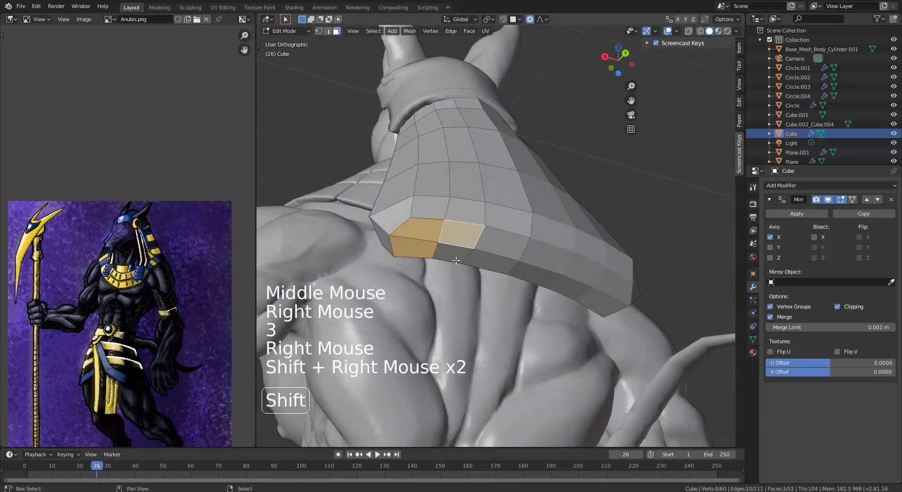
right_click(456, 261, "shift")
right_click(489, 264, "shift")
right_click(501, 264, "shift")
middle_click_drag(501, 264, 510, 330)
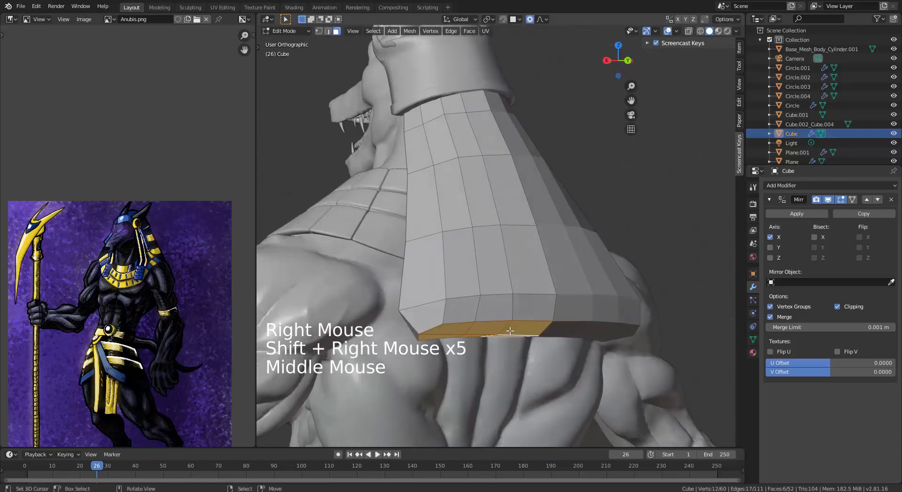
key("g")
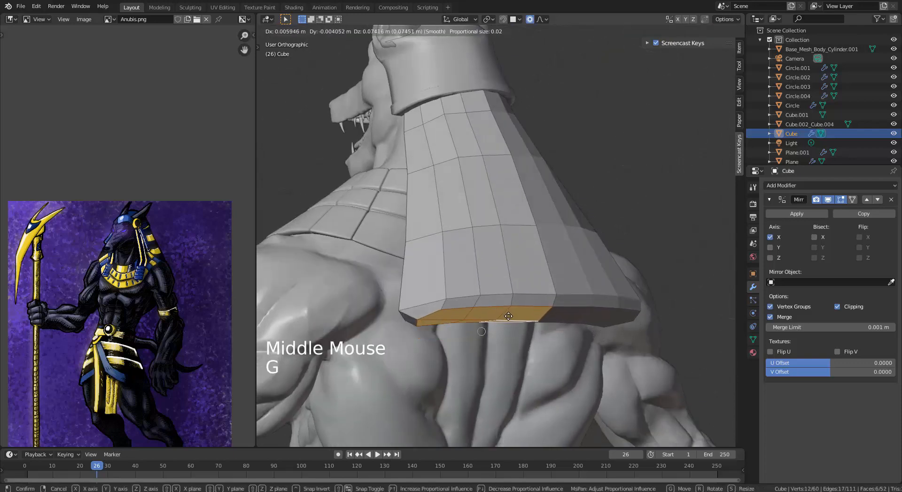
left_click(509, 316)
Step: Add a Subdivision Surface modifier to the hanging section and preview the smoothed shape in Object Mode
scroll(508, 316, "up", 2)
middle_click_drag(509, 320, 502, 218, "shift")
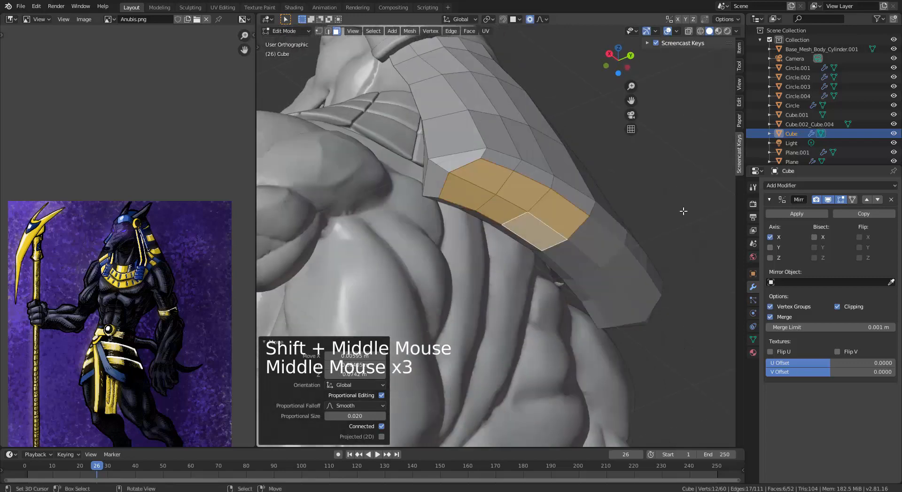
left_click(769, 188)
left_click(727, 344)
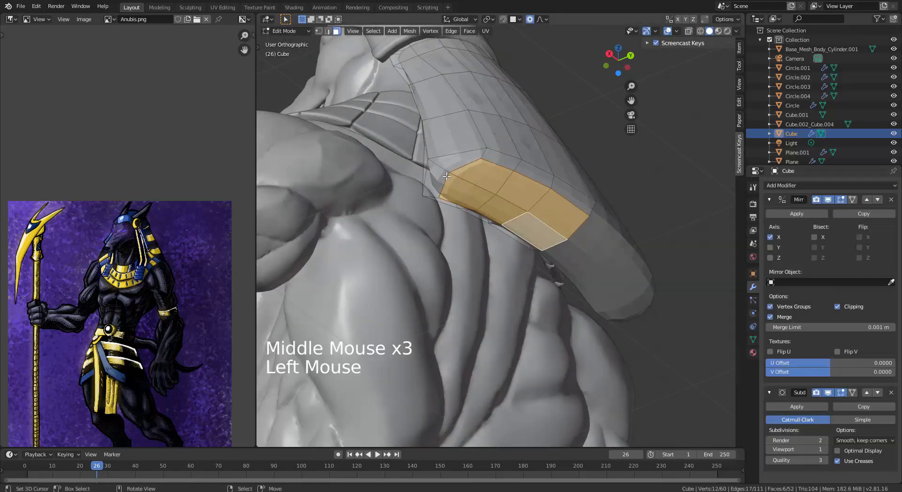
middle_click_drag(446, 176, 508, 202)
key("Tab")
key("Tab")
Step: Add two support edge loops around the hanging section's lower rim with factors 0.603 and -0.608 to sharpen it
key("ctrl+r")
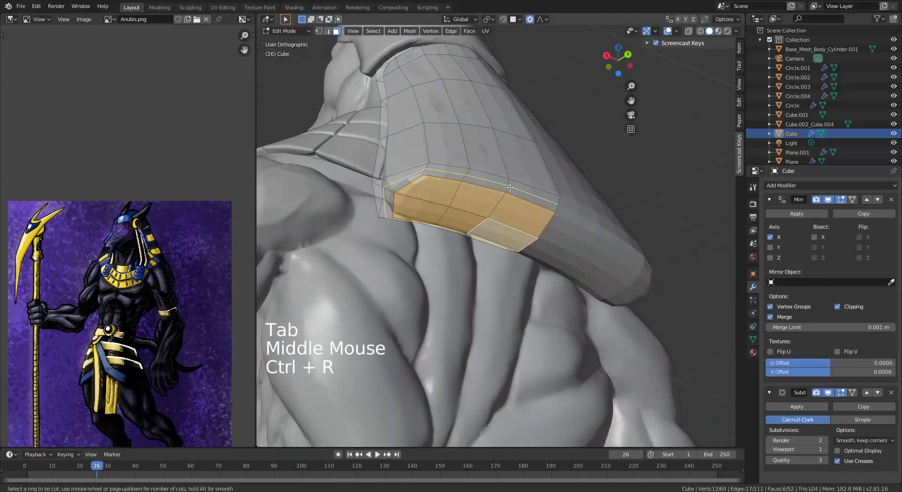
left_click(512, 185)
left_click(508, 185)
key("ctrl+r")
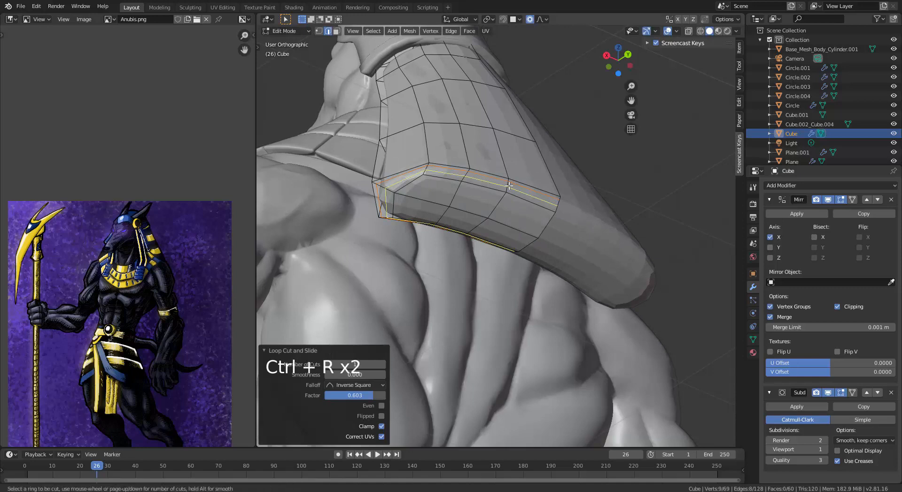
left_click(507, 186)
left_click(506, 188)
middle_click_drag(506, 188, 496, 215)
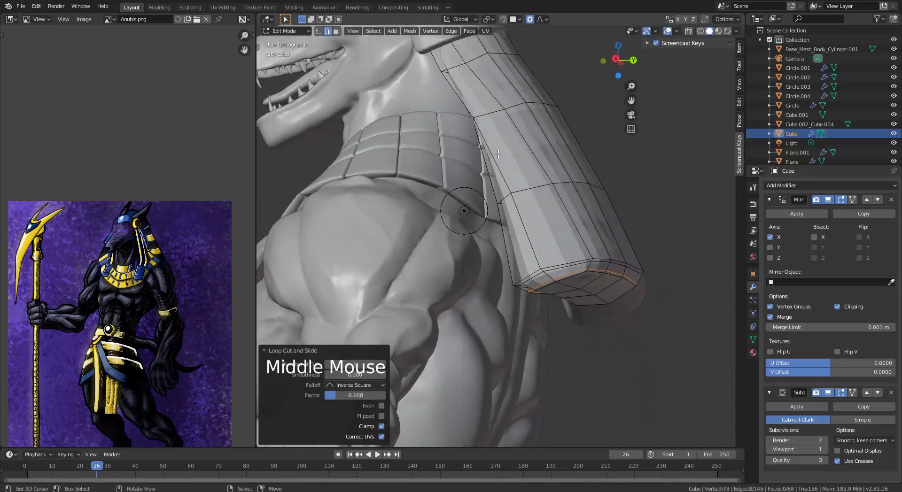
key("q")
key("w")
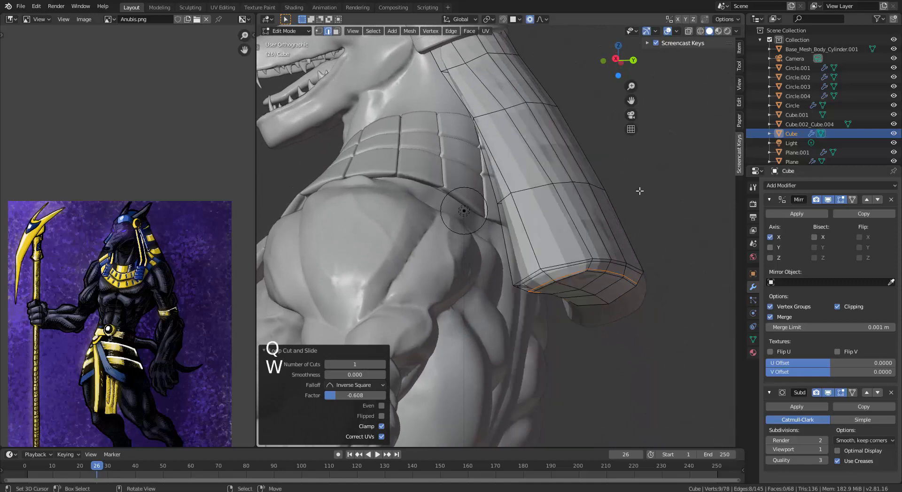
Step: Inspect the smoothed shape of the headdress's rear flap in Object Mode and return to Edit Mode
key("a")
key("Tab")
key("w")
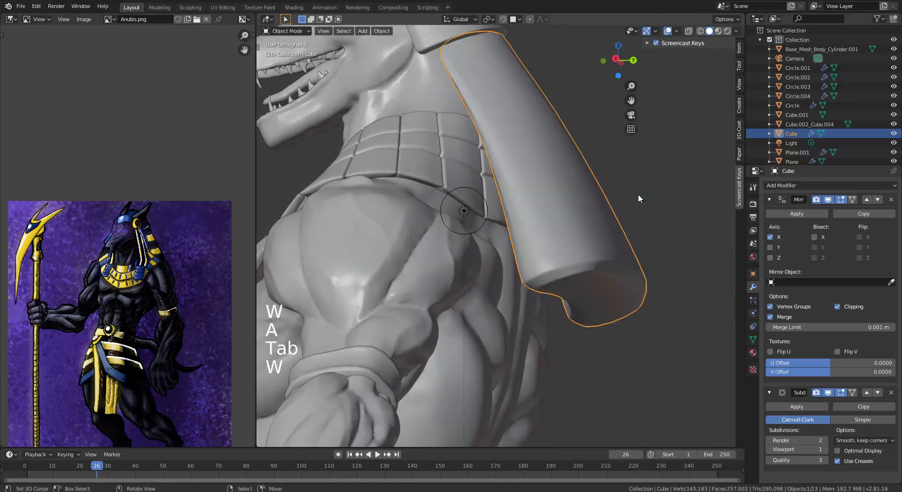
key("Tab")
middle_click_drag(638, 194, 590, 257)
key("Tab")
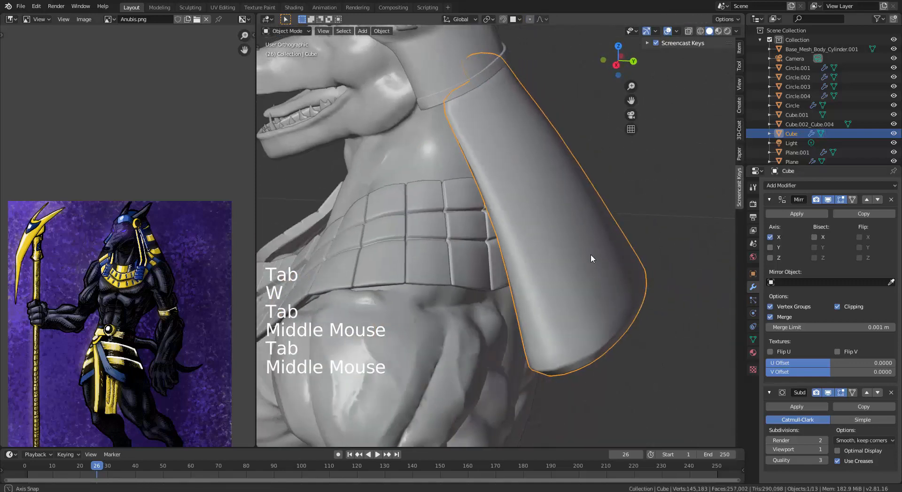
key("Tab")
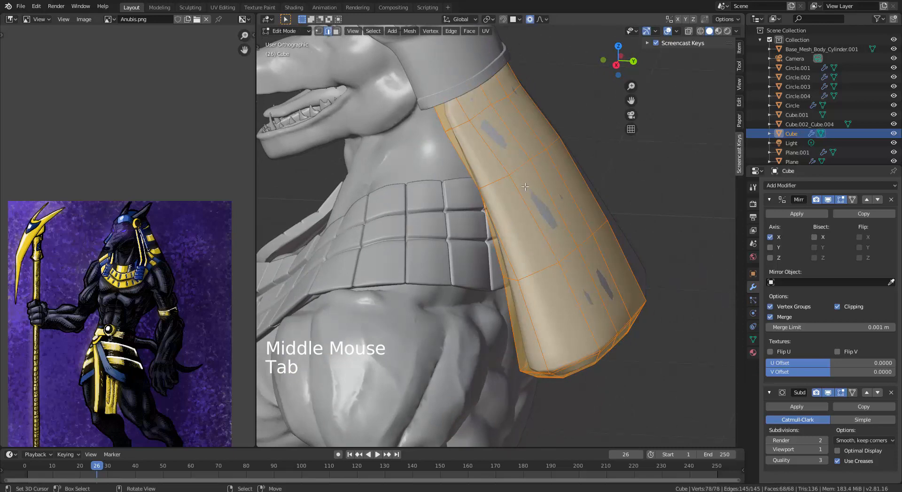
Step: Add one loop cut across the headdress's rear flap just below the collar, with a slide factor of about -0.72
right_click(522, 173, "alt")
key("ctrl+r")
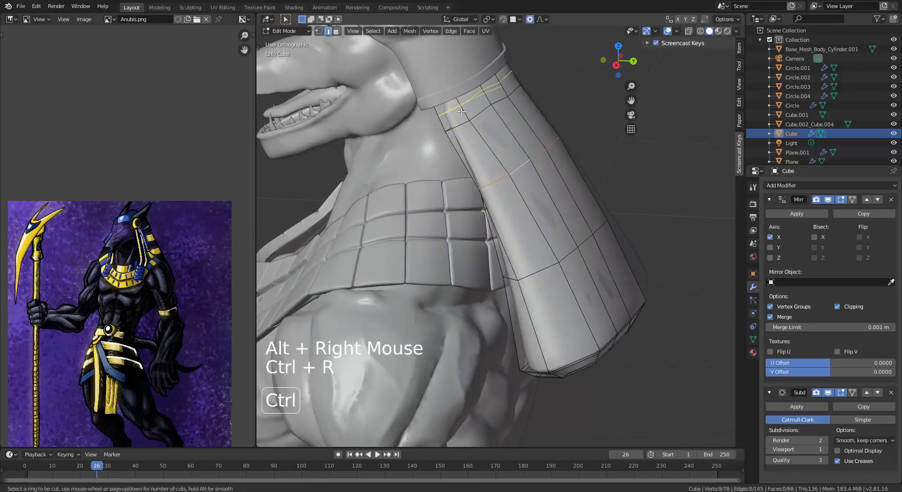
left_click(517, 188)
left_click(473, 168)
middle_click_drag(473, 169, 459, 163)
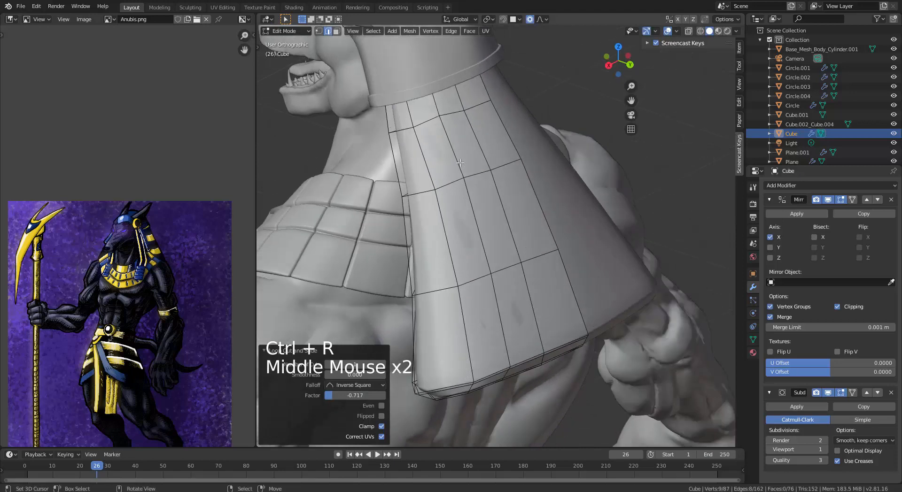
right_click(460, 174, "alt")
right_click(476, 276, "alt+shift")
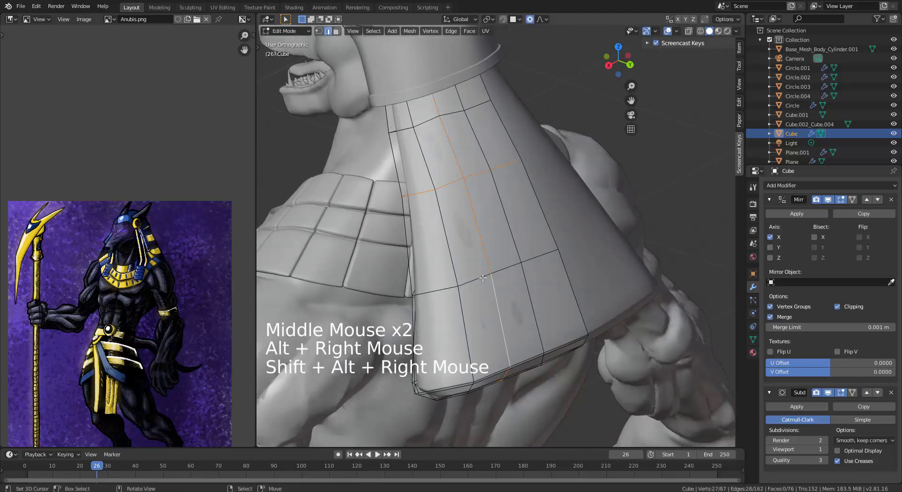
key("ctrl+z")
right_click(476, 277, "alt+shift")
right_click(437, 120, "alt")
key("g")
key("g")
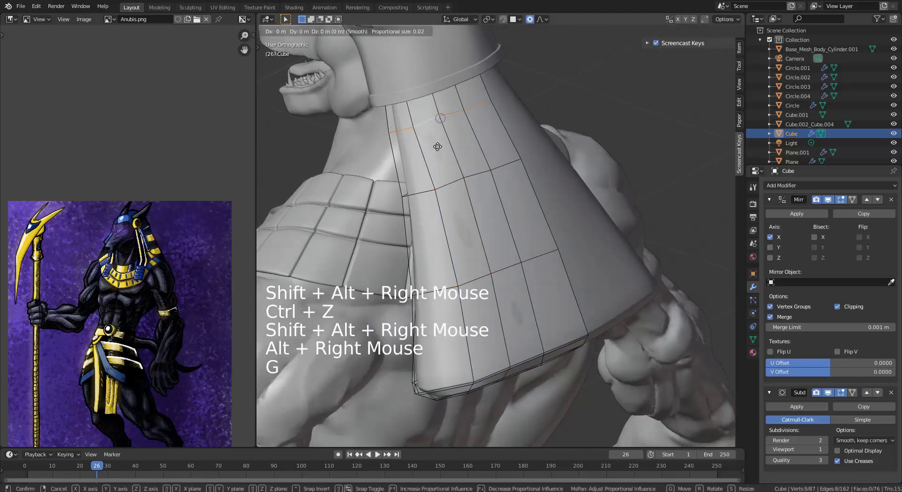
right_click(440, 168)
key("ctrl+z")
key("ctrl+z")
key("ctrl+z")
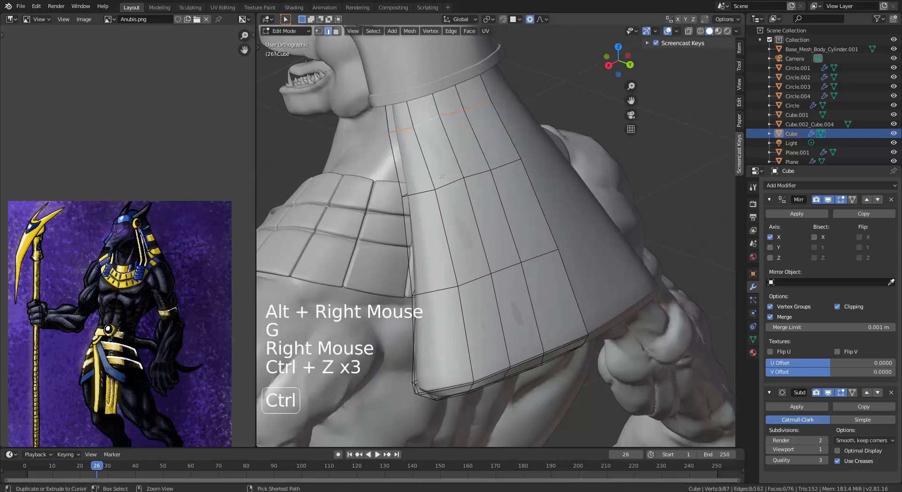
Step: Reposition the rear flap's middle edge loop with edge slides and a move of about -0.07 m in Y and 0.15 m in Z
right_click(453, 181, "alt")
key("g")
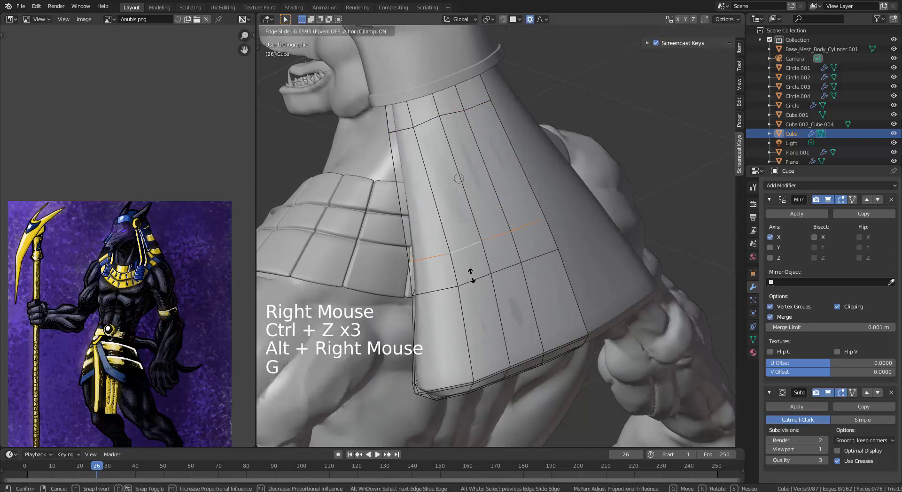
key("g")
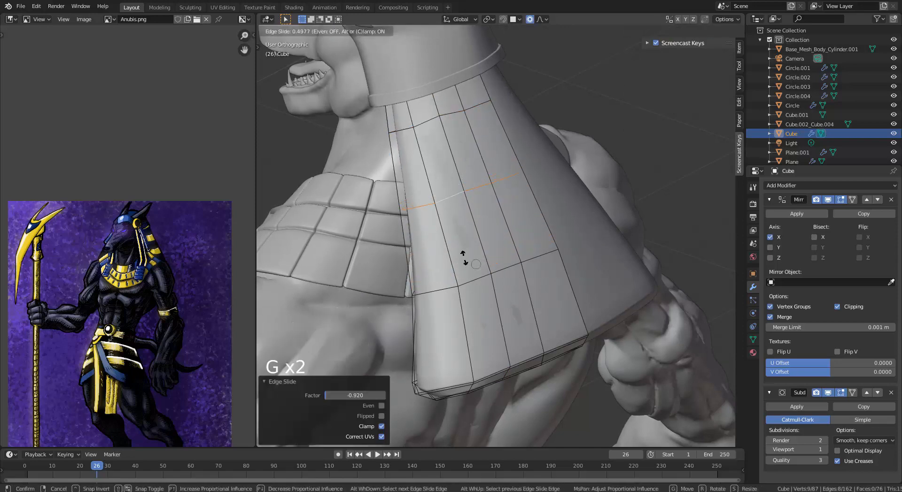
left_click(470, 277)
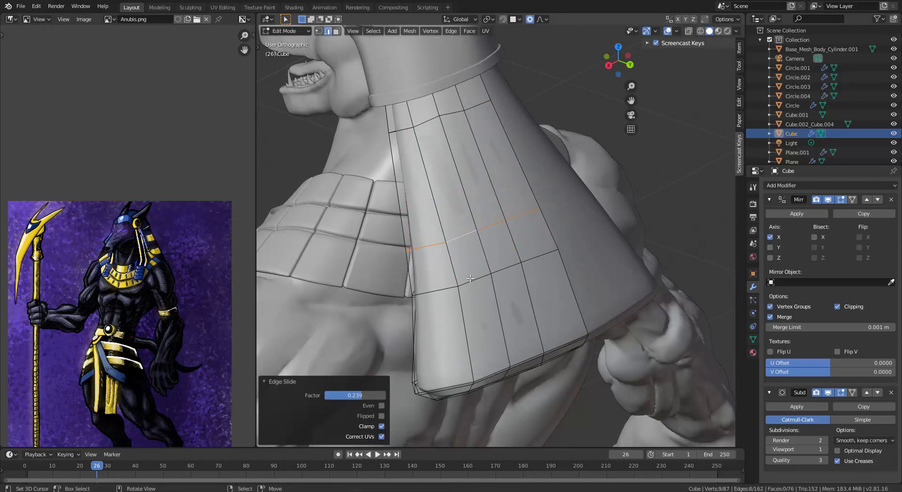
key("KP_3")
key("g")
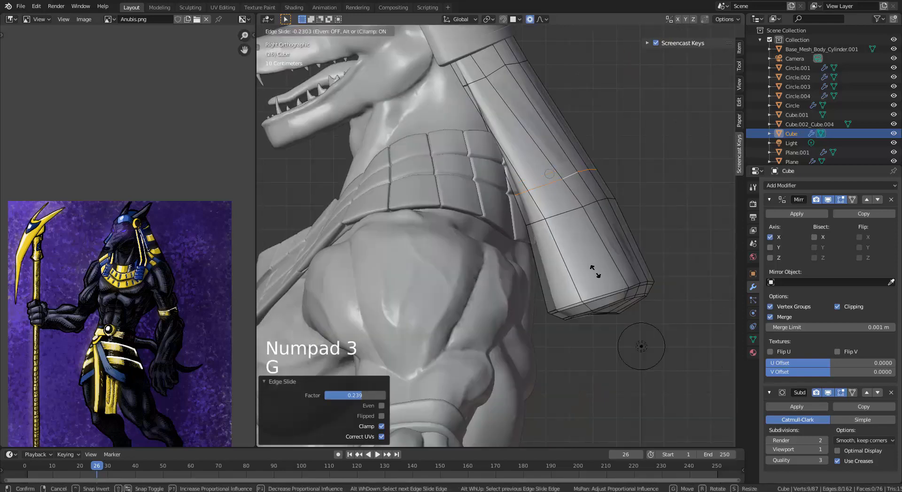
key("g")
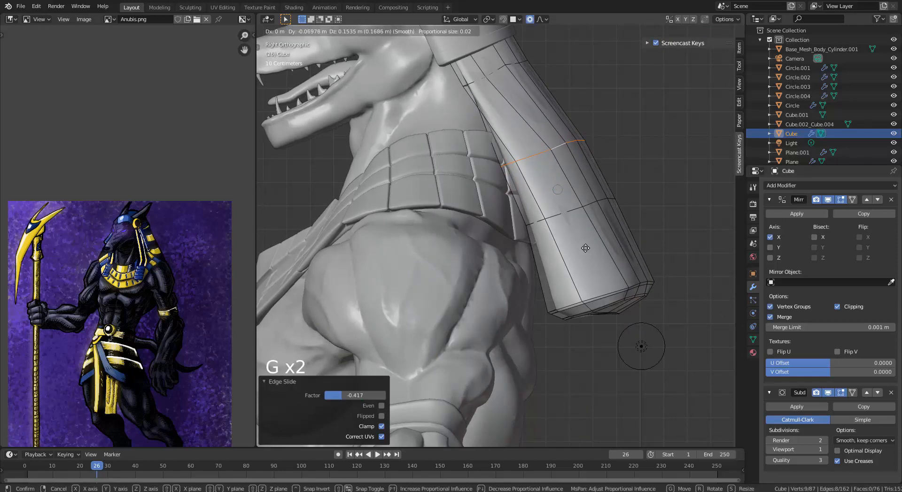
left_click(494, 69)
Step: Slide the flap's uppermost edge loop down to the middle one and move it -0.13 m in Y and 0.227 m in Z
right_click(495, 69, "alt")
key("g")
key("g")
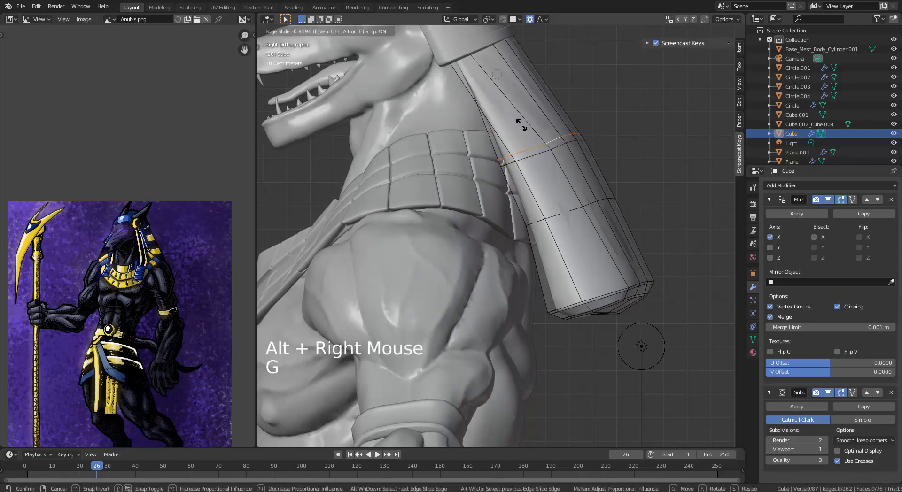
left_click(522, 126)
key("g")
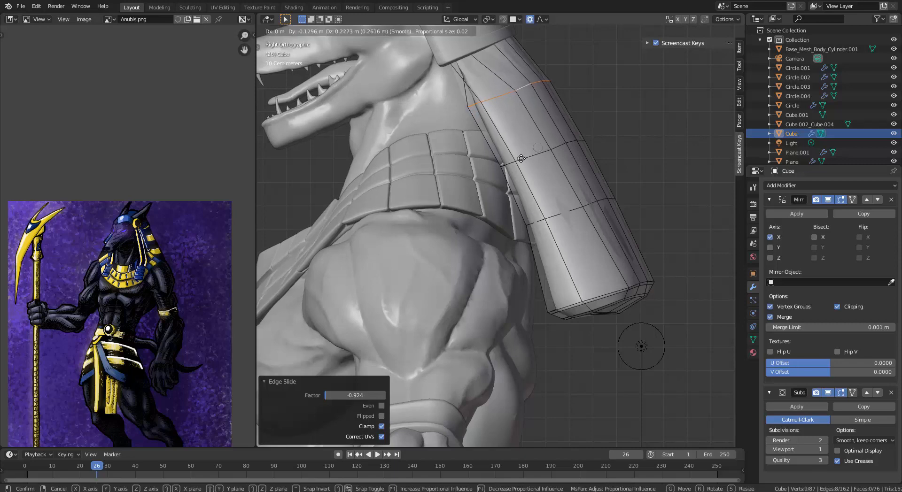
left_click(521, 159)
Step: Add two centred loop cuts to the flap, one between the lowest loop and the hem, one between the two upper loops
middle_click_drag(521, 158, 446, 164)
scroll(124, 286, "up", 7)
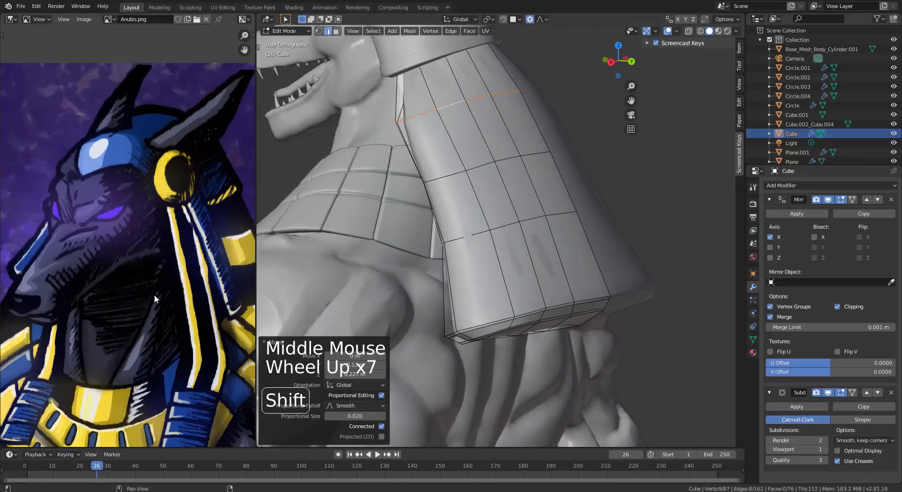
middle_click_drag(154, 295, 123, 186, "shift")
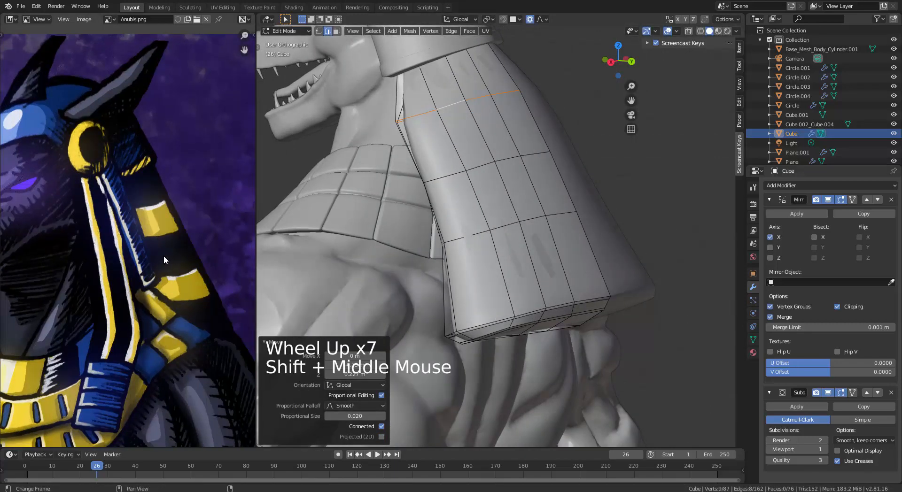
scroll(196, 312, "down", 4)
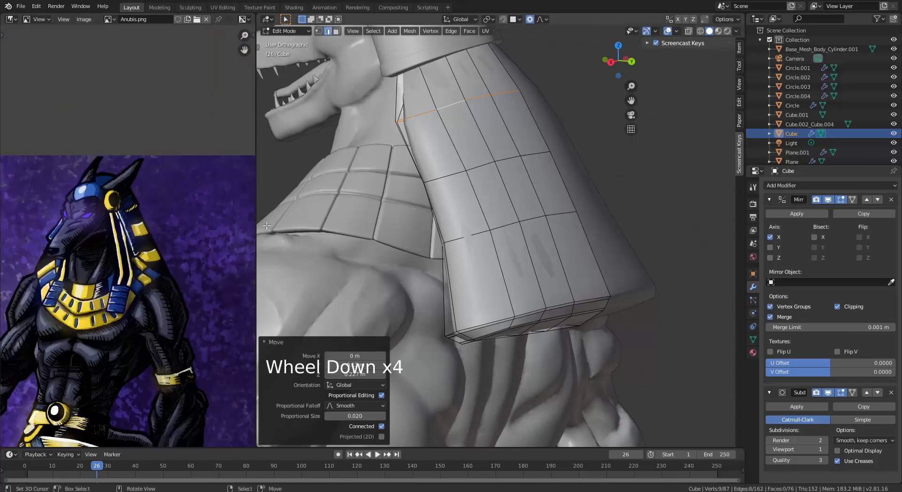
key("ctrl+r")
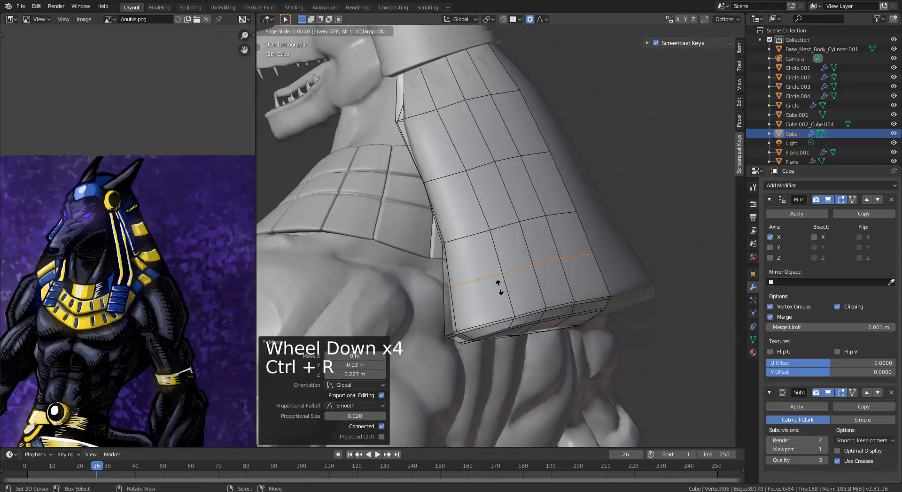
left_click(489, 262)
right_click(490, 262)
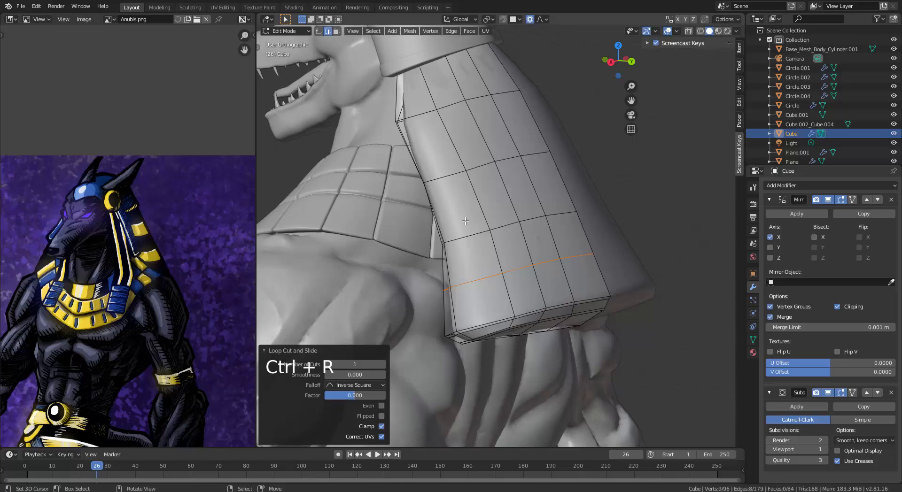
key("ctrl+r")
left_click(444, 137)
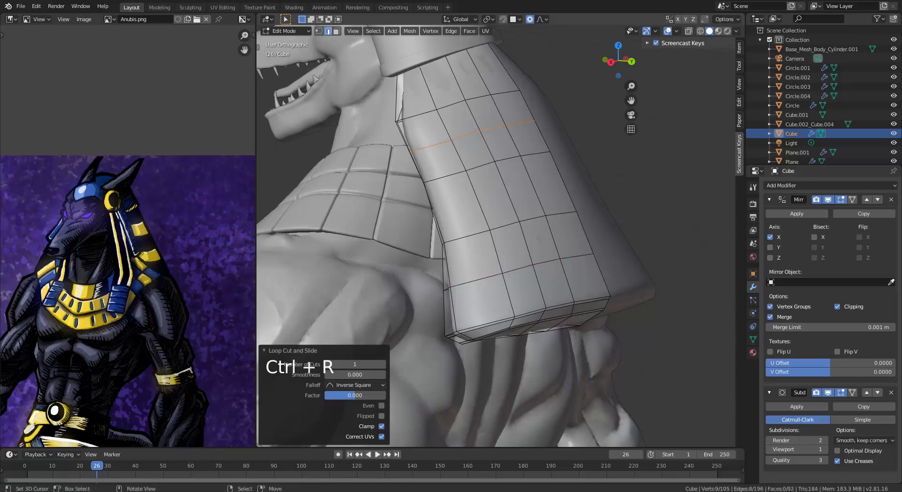
Step: Slide the flap's third and second edge loops below the collar toward the hem, with factors -0.338 and 0.194
right_click(459, 178, "alt")
key("g")
key("g")
left_click(465, 193)
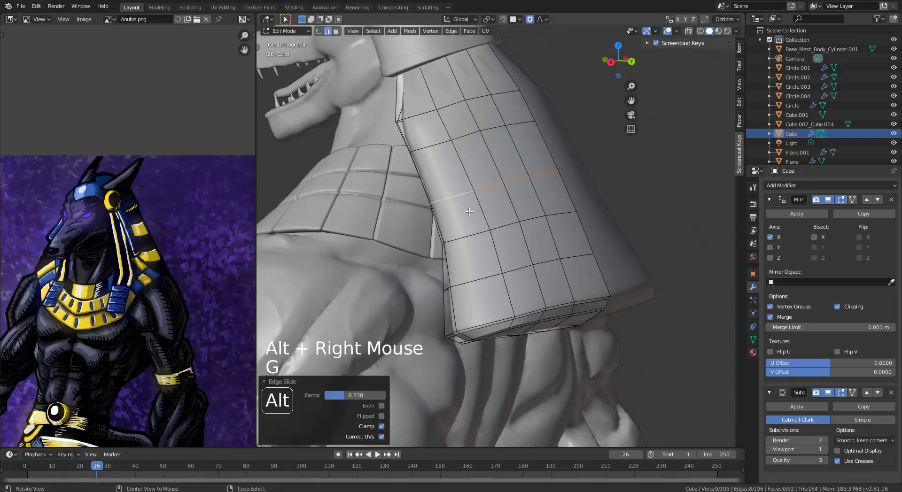
right_click(434, 146, "alt")
key("g")
key("g")
left_click(438, 156)
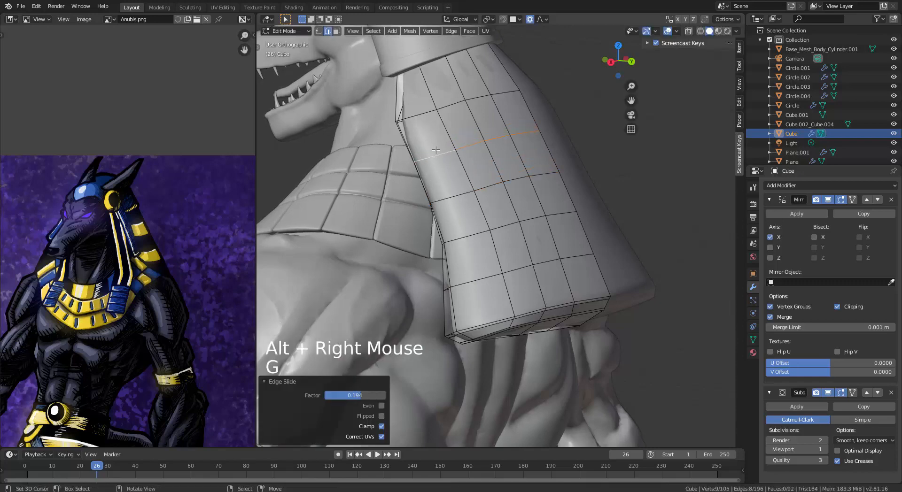
Step: Slide the flap's first and second edge loops below the collar upward, with factors 0.234 and -0.219
right_click(423, 123, "alt")
key("g")
key("g")
left_click(431, 143)
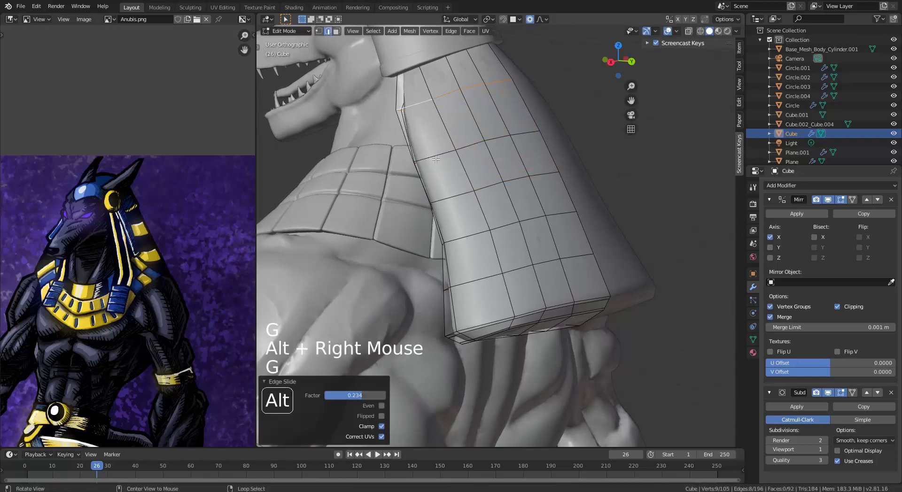
right_click(439, 158, "alt")
key("g")
key("g")
left_click(435, 152)
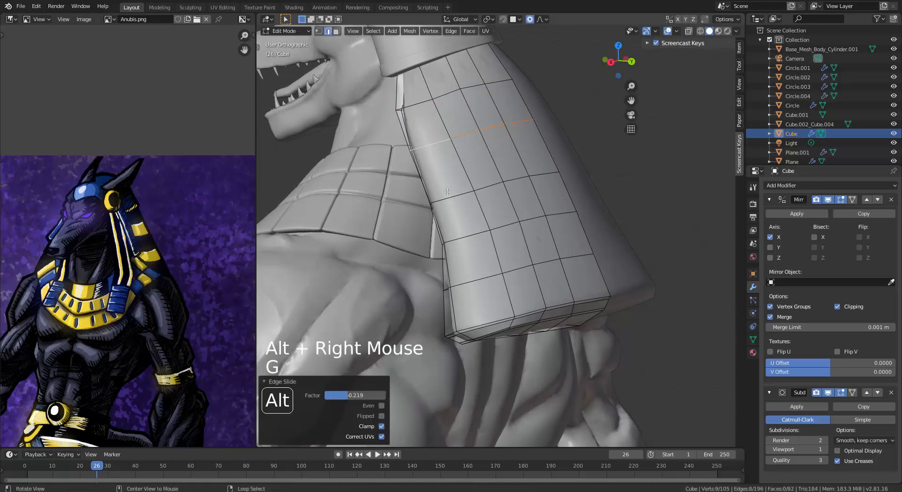
Step: Slide the flap's third edge loop slightly toward the collar and raise the fourth by about 0.014 m in Z
right_click(452, 214, "alt")
key("g")
key("g")
left_click(450, 208)
right_click(465, 241, "alt")
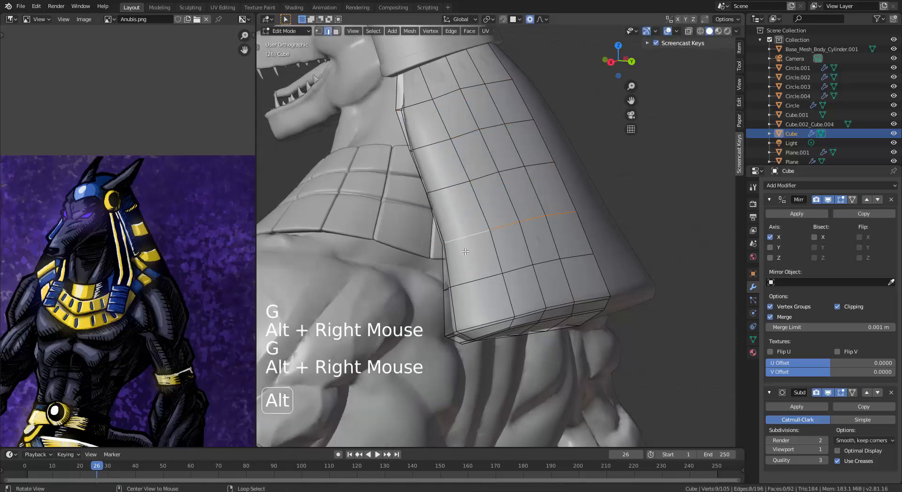
key("g")
left_click(465, 247)
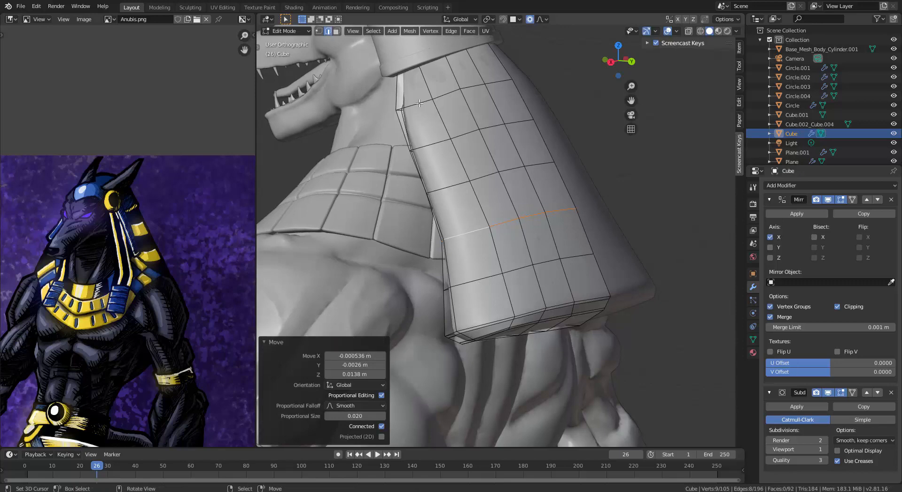
Step: Adjust the positions of the flap's edge loops from behind, moving the second loop below the collar slightly
middle_click_drag(465, 235, 376, 181)
key("space")
right_click(434, 155, "alt")
key("g")
left_click(447, 180)
right_click(410, 177, "alt")
key("g")
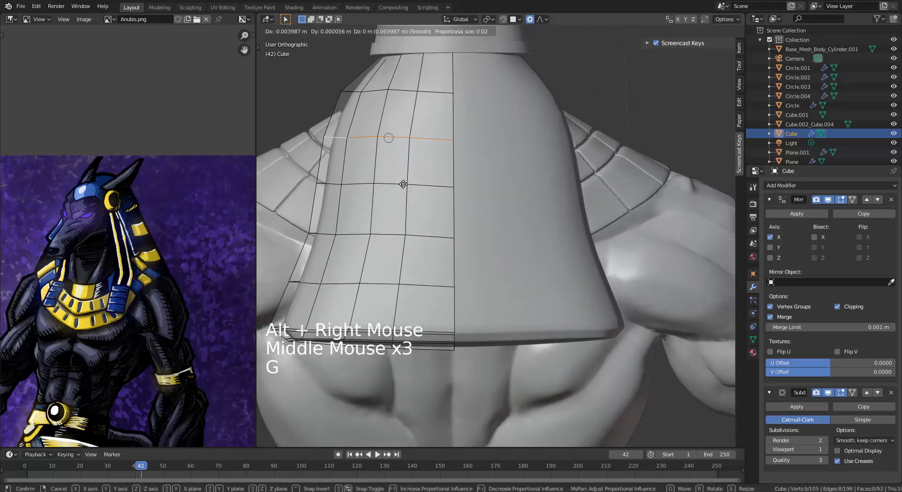
left_click(331, 90)
Step: Move the flap's uppermost edge loop -0.0318 m in X, 0.0053 m in Y and -0.0131 m in Z, then nudge it 0.0076 m in X
right_click(344, 93, "alt")
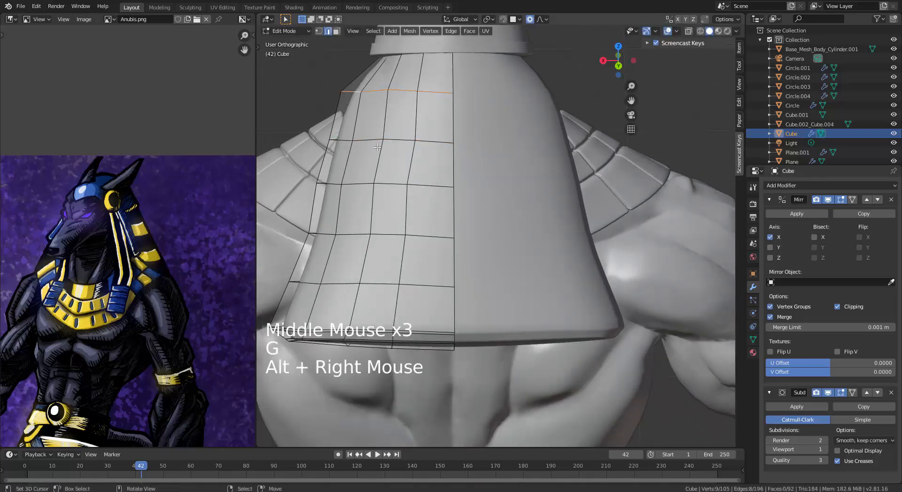
key("g")
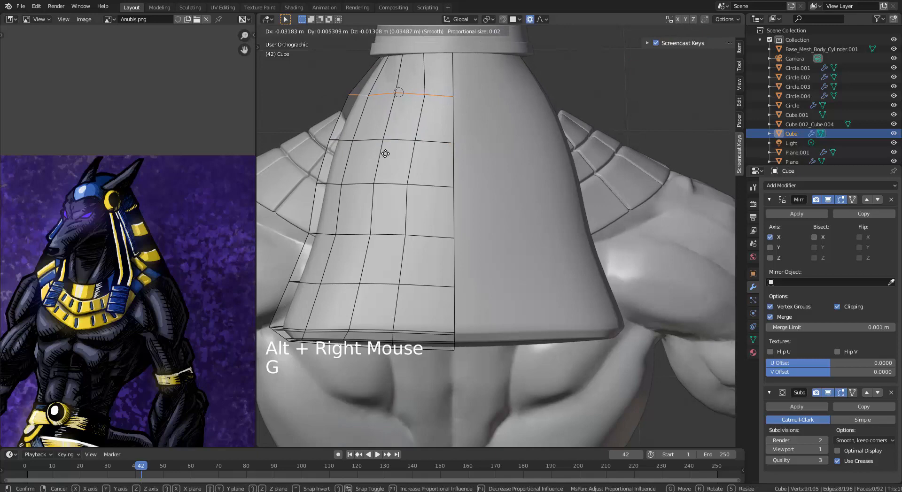
left_click(385, 154)
middle_click_drag(385, 153, 463, 186)
key("g")
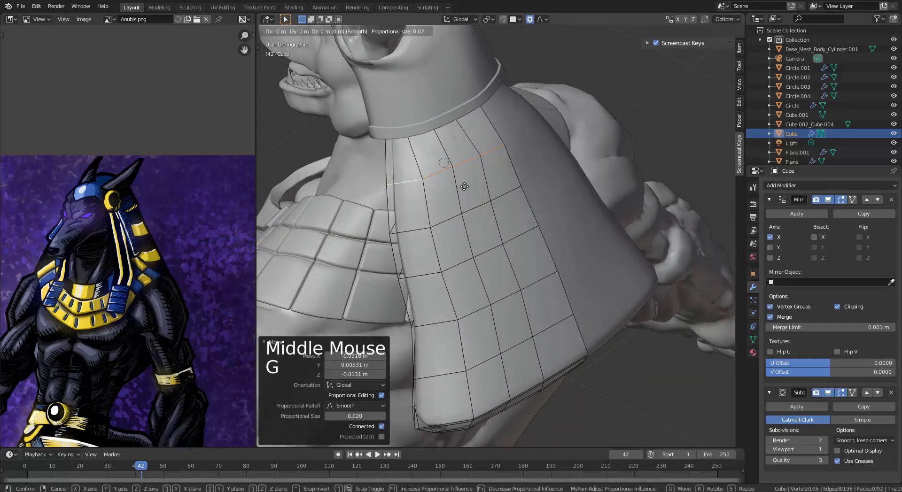
left_click(462, 186)
Step: Bevel the flap's five horizontal edge loops with two segments and a width of about 0.0043 m
mouse_move(462, 264)
middle_mouse_down()
mouse_move(513, 274)
mouse_move(493, 285)
mouse_move(472, 276)
middle_mouse_up()
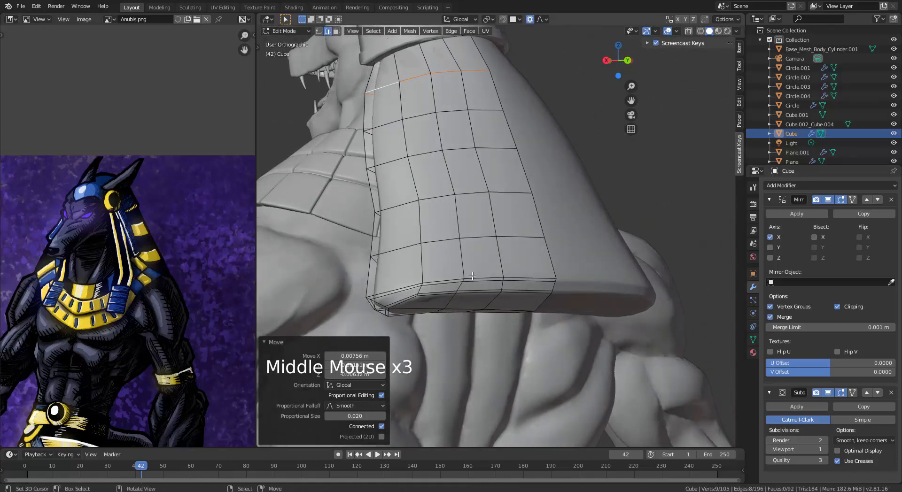
right_click(484, 235, "alt")
right_click(473, 184, "alt+shift")
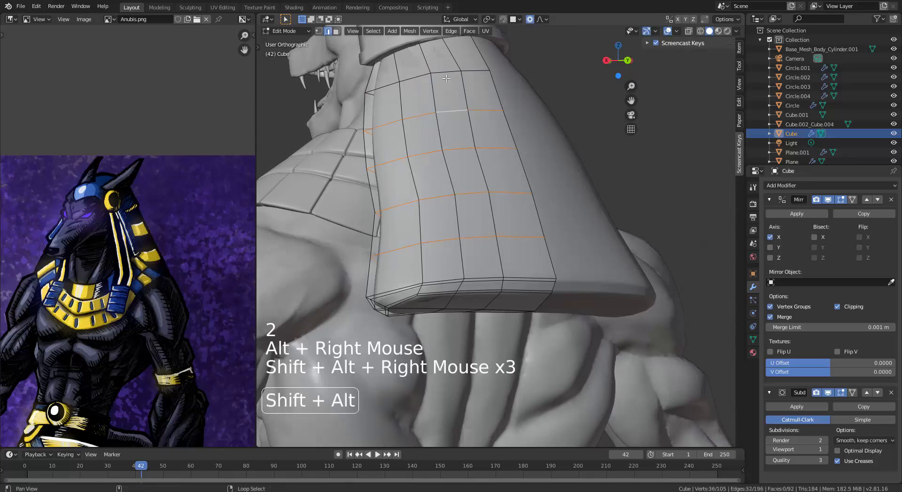
right_click(446, 77, "alt+shift")
middle_click_drag(448, 83, 465, 93)
scroll(514, 270, "up", 1)
middle_click_drag(514, 270, 489, 299)
scroll(529, 285, "up", 3)
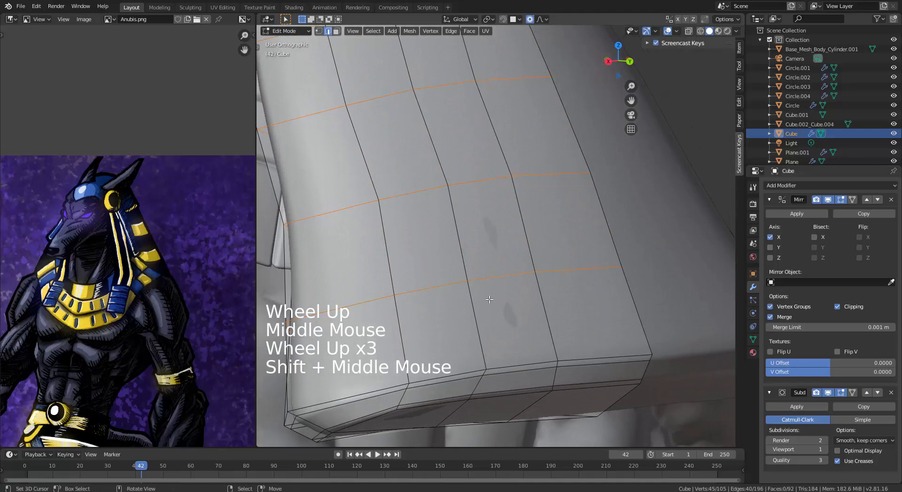
key("ctrl+b")
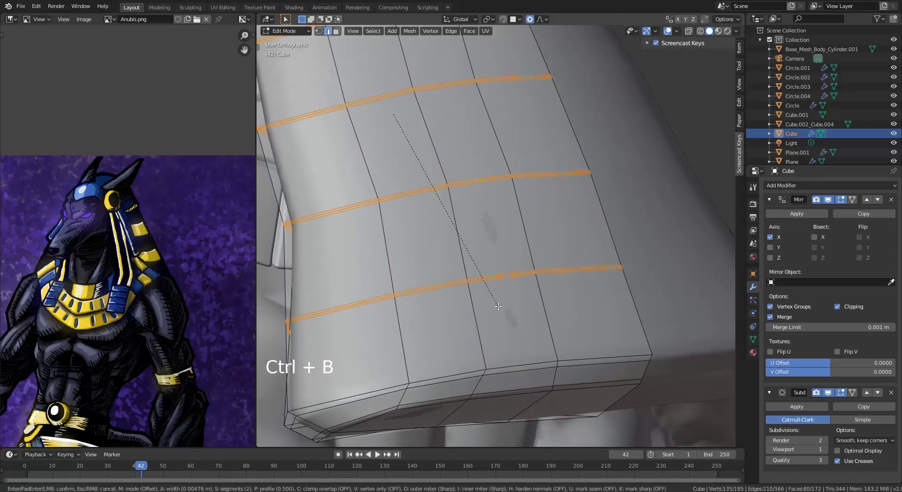
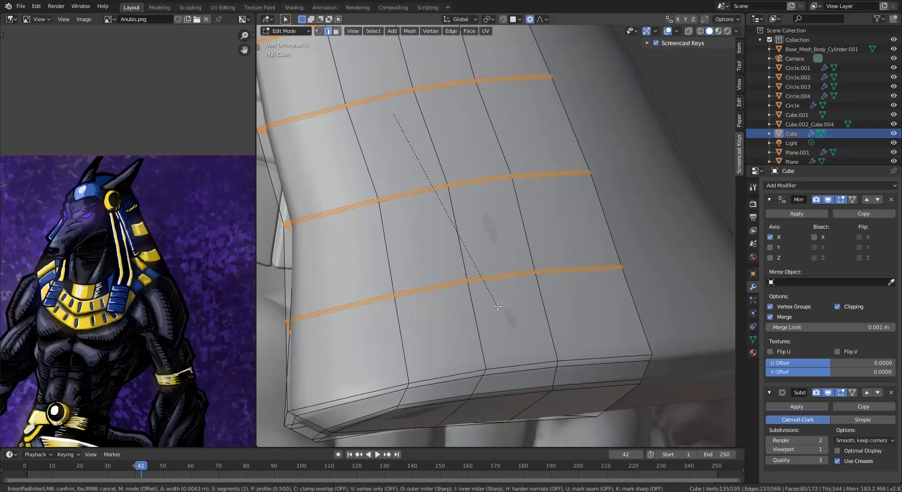
left_click(496, 305)
Step: Turn proportional editing off and shrink the centre loop of each of the five bevelled bands inward by about 0.023 m to form grooves
scroll(534, 301, "up", 3)
right_click(535, 300, "alt")
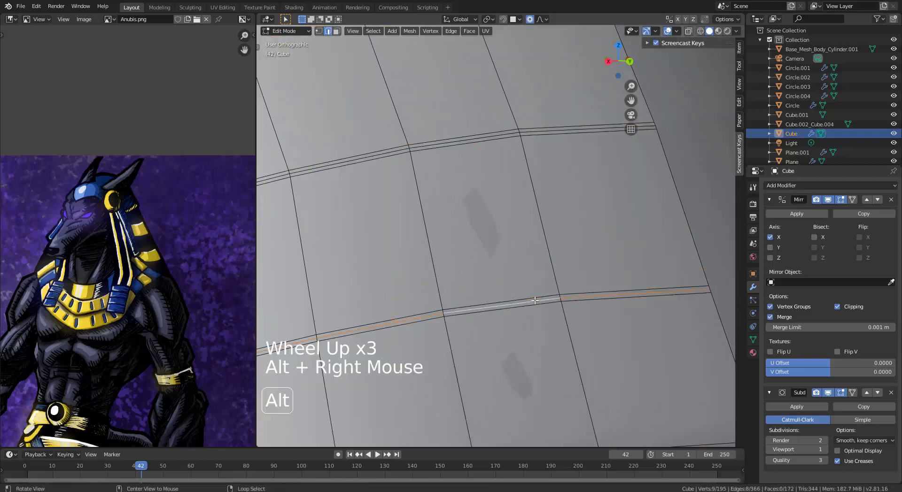
right_click(481, 136, "alt+shift")
key("ctrl+z")
right_click(484, 139, "alt+shift")
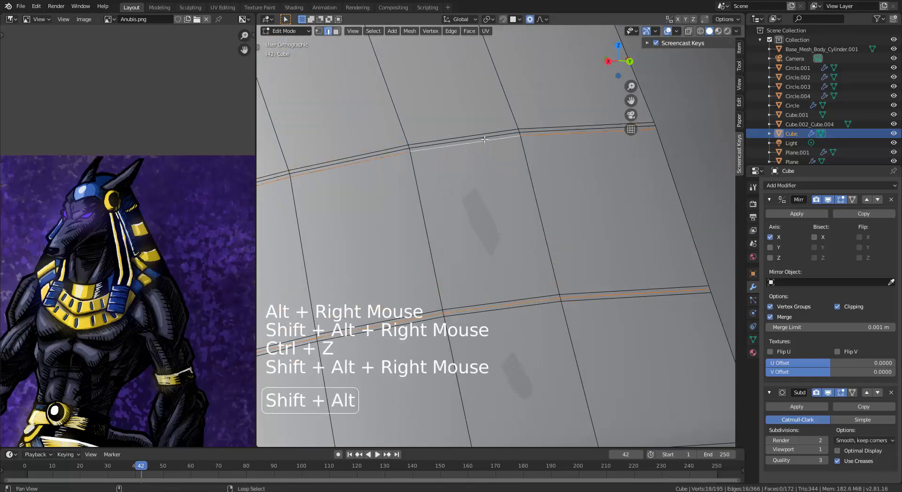
key("ctrl+z")
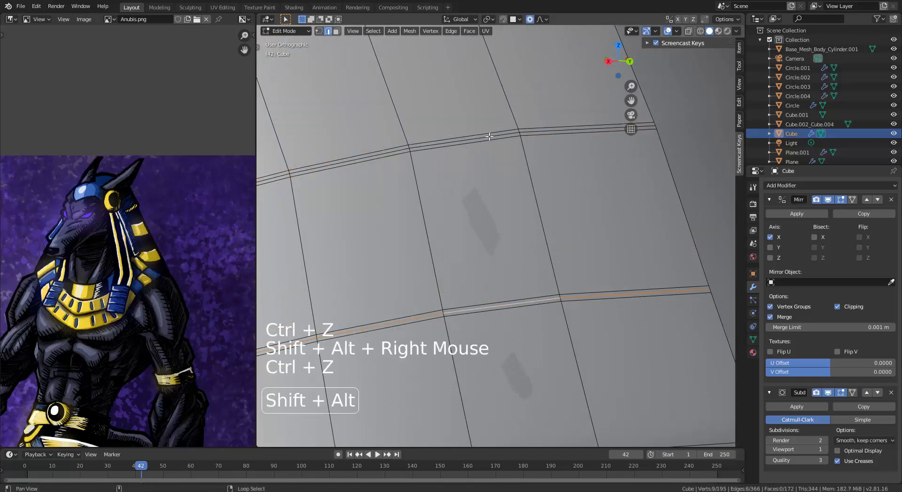
right_click(489, 136, "alt+shift")
middle_click(471, 117, "alt+shift")
middle_click_drag(471, 115, 652, 412, "shift")
right_click(526, 138, "alt+shift")
scroll(525, 139, "down", 4)
scroll(522, 167, "up", 4)
right_click(522, 168, "alt+shift")
right_click(520, 172, "alt+shift")
scroll(520, 172, "down", 6)
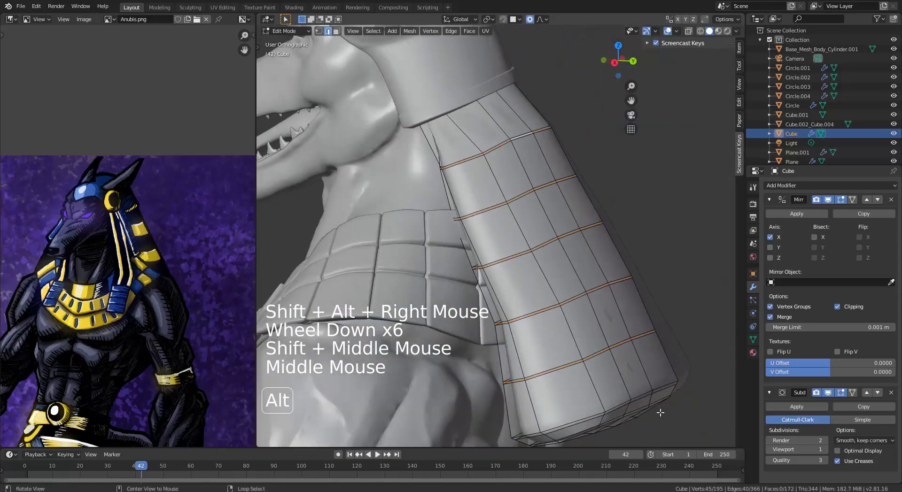
key("alt+s")
key("o")
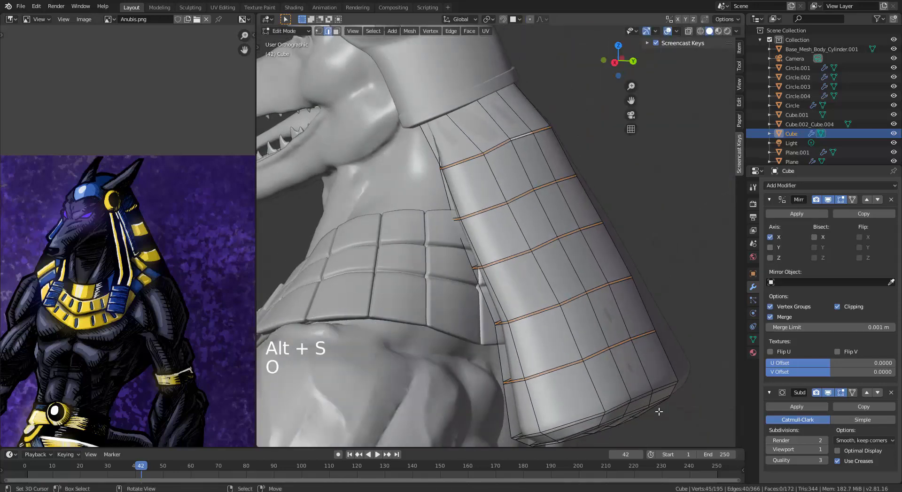
key("alt+s")
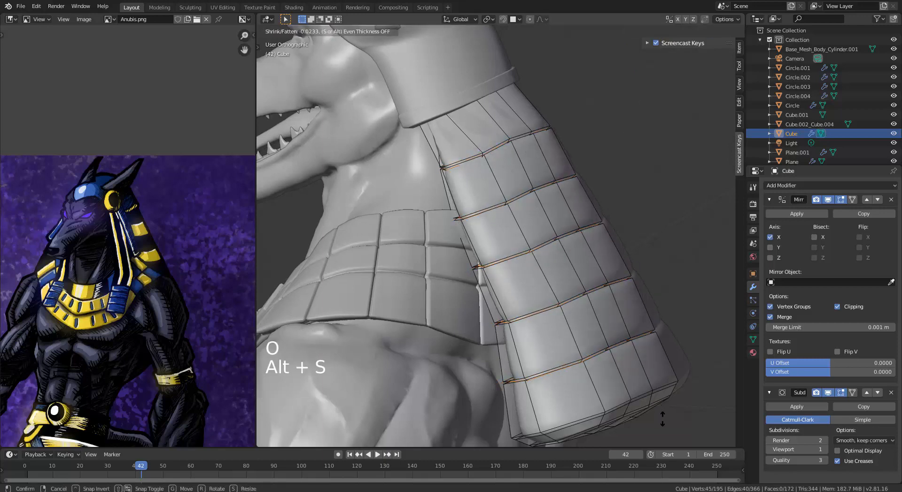
left_click(663, 419)
key("Tab")
middle_click_drag(586, 354, 471, 343)
key("Tab")
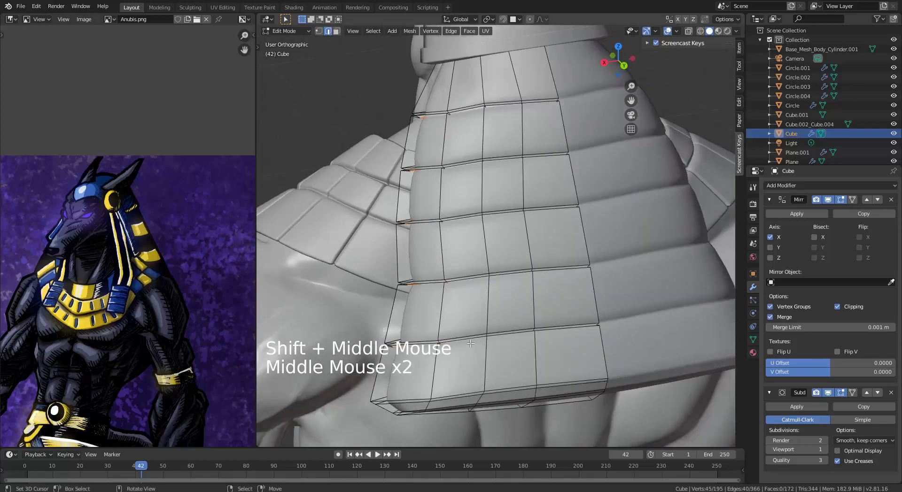
Step: Add supporting edge loops tightly above and below each of the flap's two lowest grooves
key("ctrl+r")
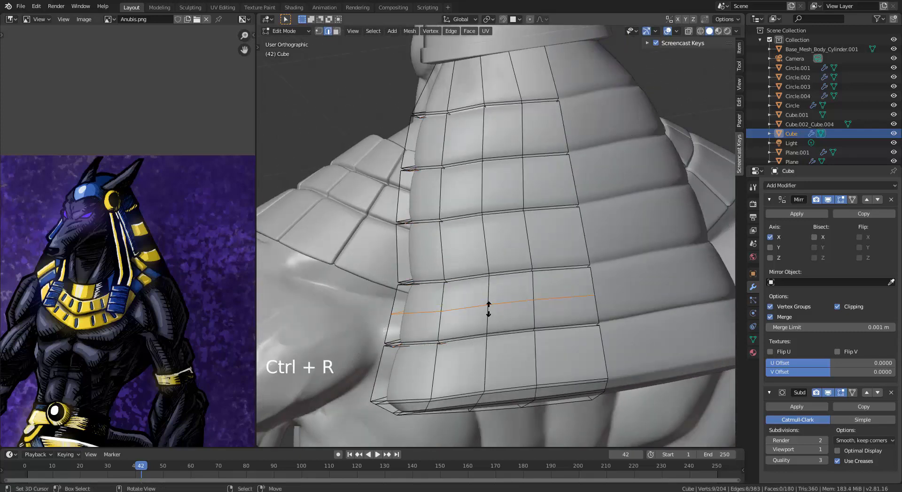
left_click(487, 307)
left_click(491, 284)
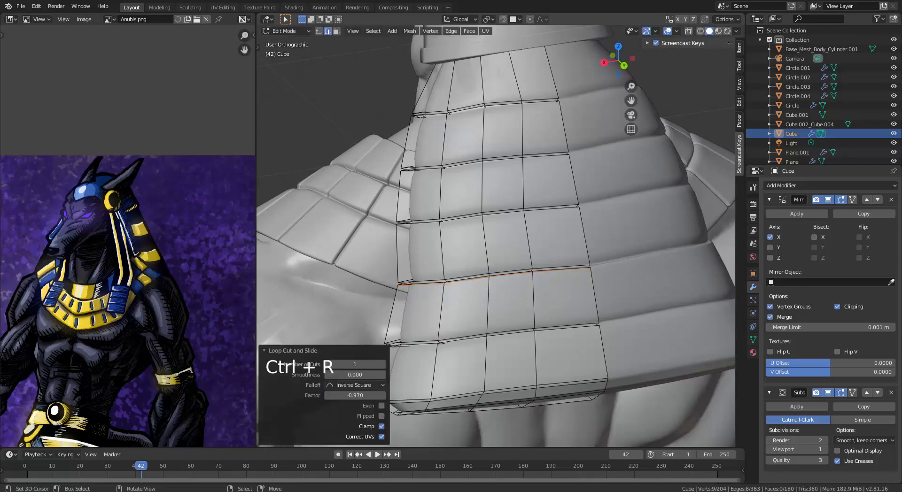
key("ctrl+r")
left_click(488, 315)
left_click(489, 327)
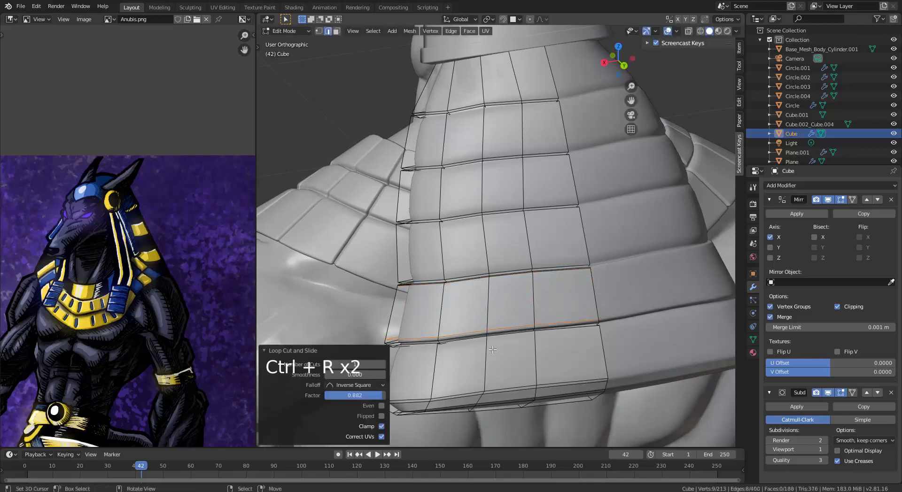
key("ctrl+r")
left_click(490, 348)
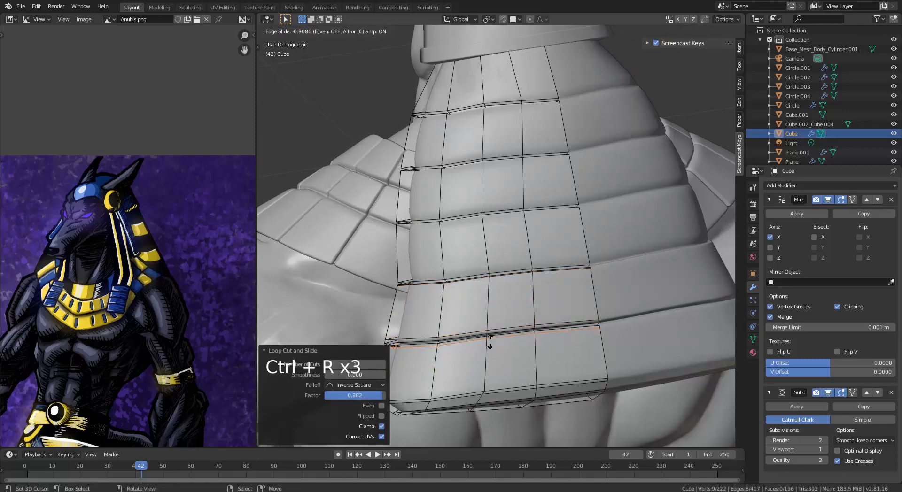
left_click(490, 340)
key("ctrl+r")
left_click(487, 242)
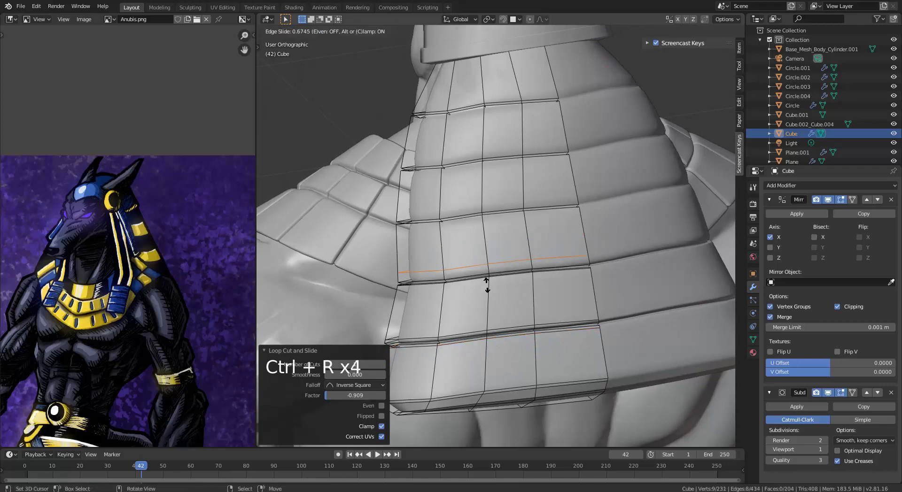
left_click(486, 287)
Step: Add edge loops just below and above the third groove from the collar, with factors -0.941 and 0.907
key("ctrl+r")
left_click(490, 255)
left_click(487, 219)
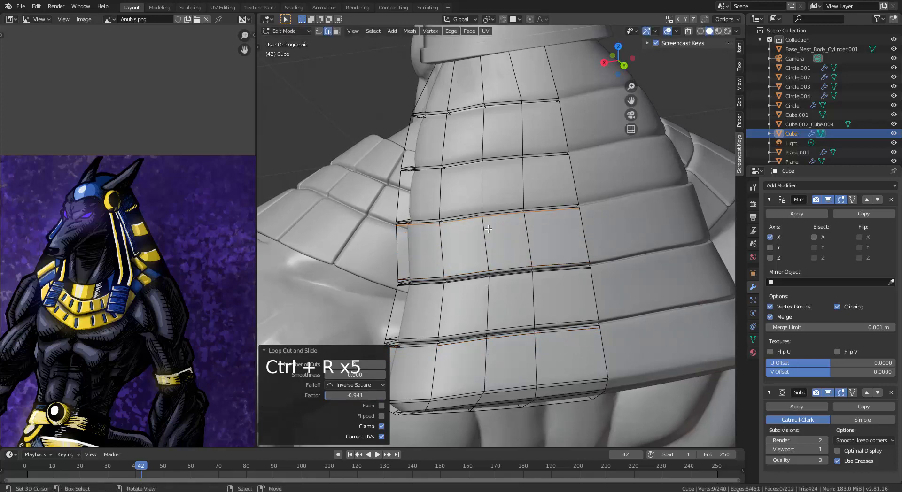
key("ctrl+r")
left_click(488, 210)
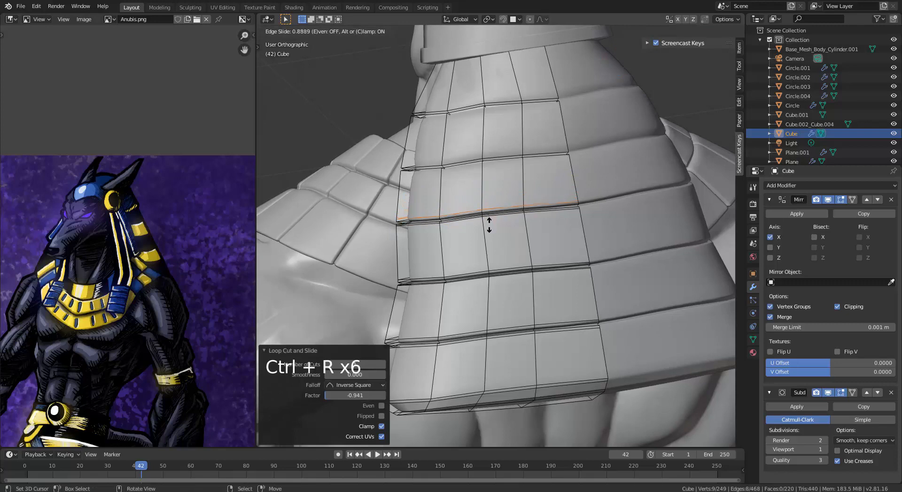
left_click(489, 224)
Step: Add edge loops just below and above the second groove from the collar, with factors -0.923 and 0.932
key("ctrl+r")
left_click(486, 188)
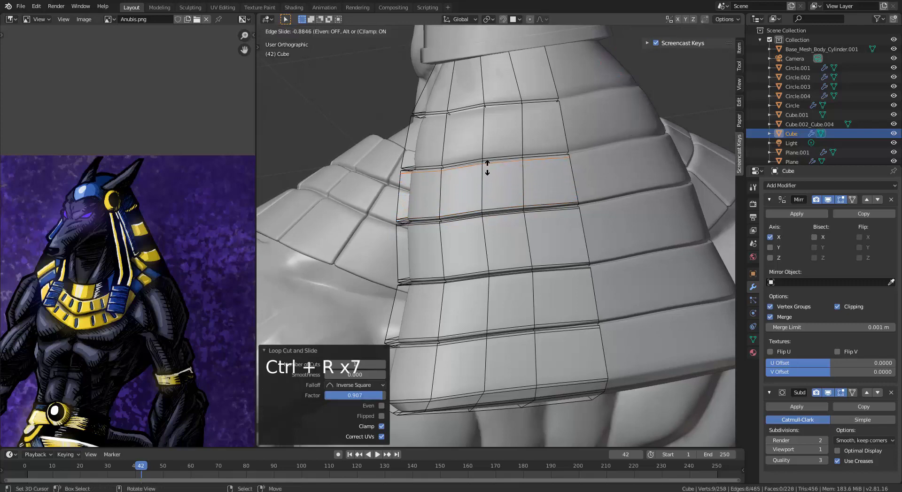
left_click(487, 165)
key("ctrl+r")
left_click(483, 144)
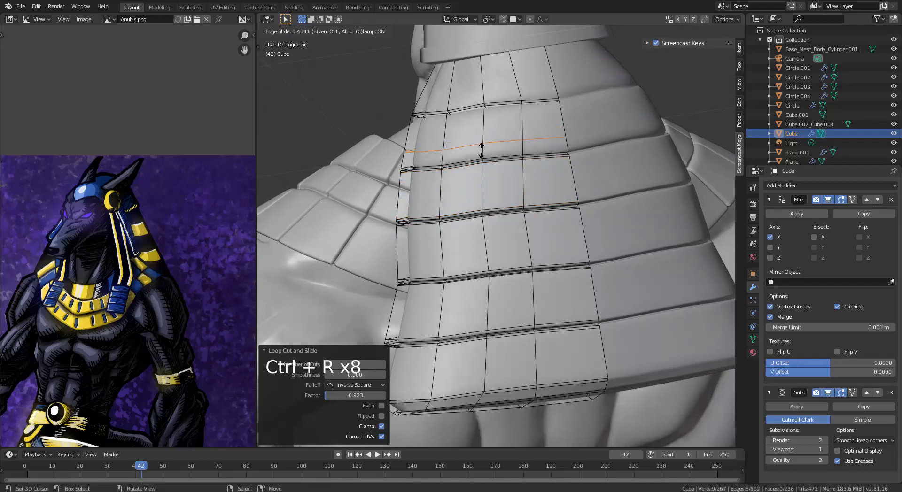
left_click(480, 163)
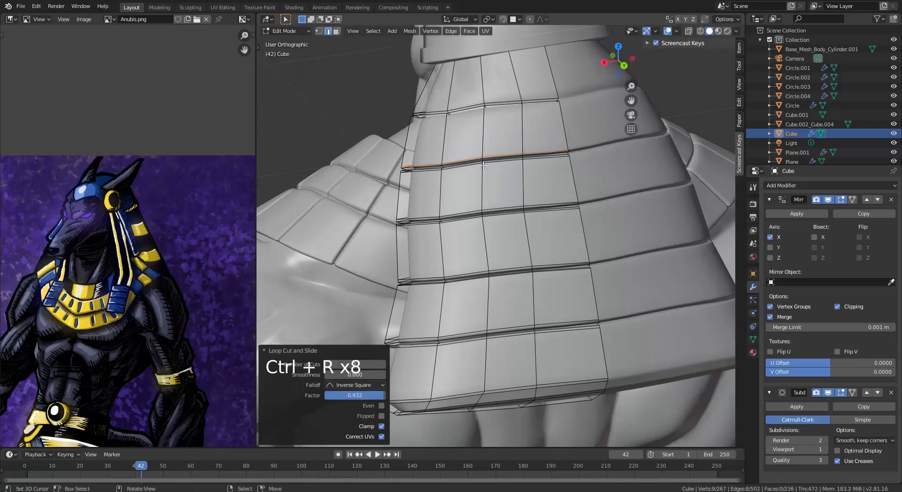
Step: Add edge loops just below and above the groove nearest the collar, with factors -0.891 and 0.865
key("ctrl+r")
left_click(483, 146)
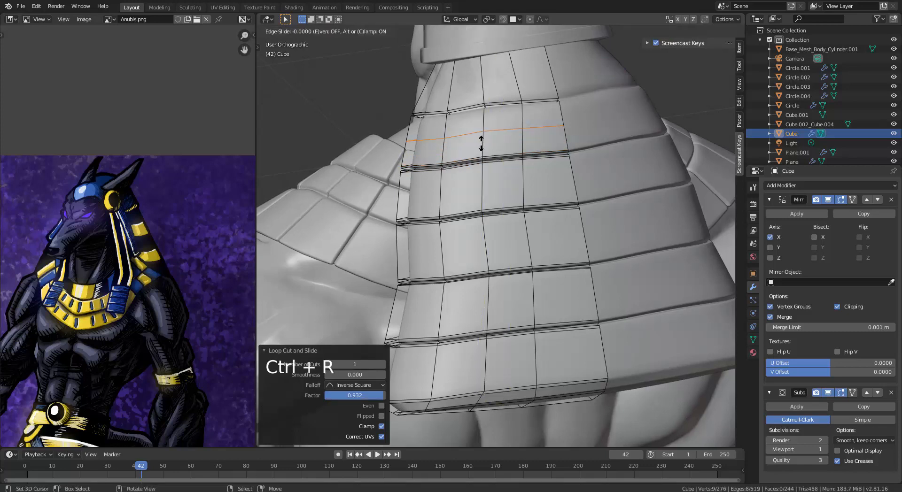
left_click(484, 120)
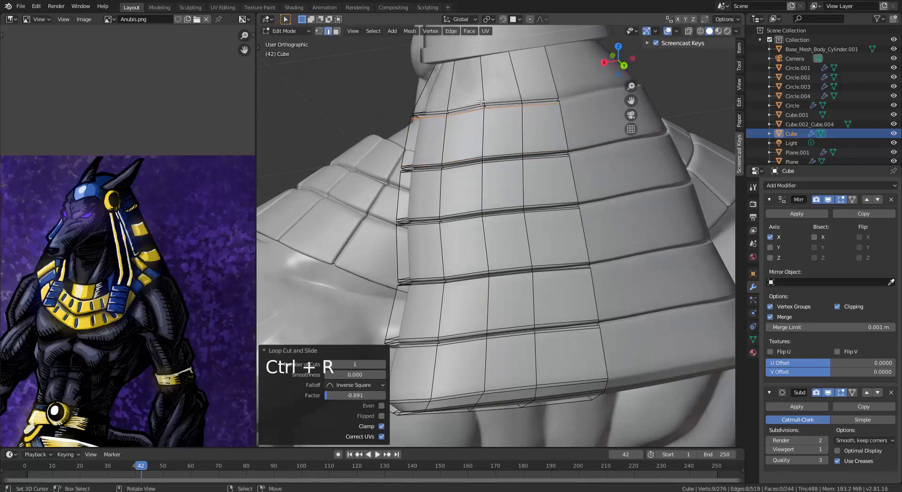
key("ctrl+r")
left_click(483, 90)
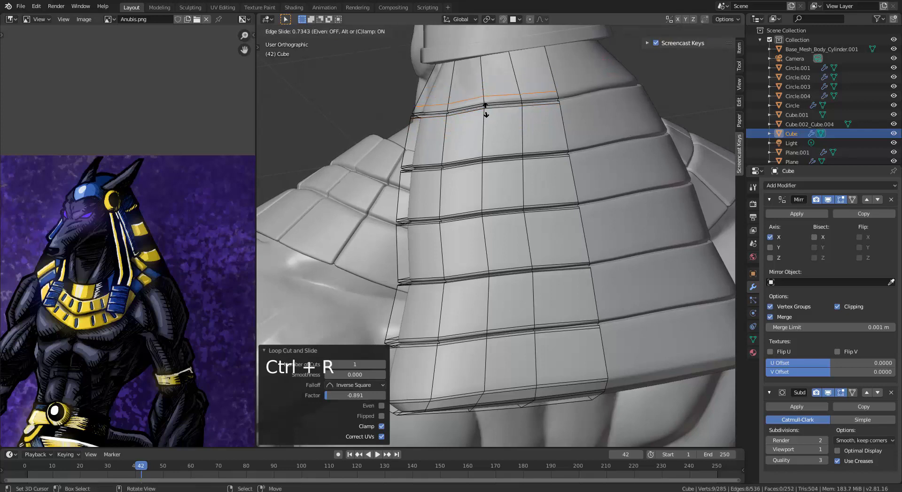
left_click(487, 111)
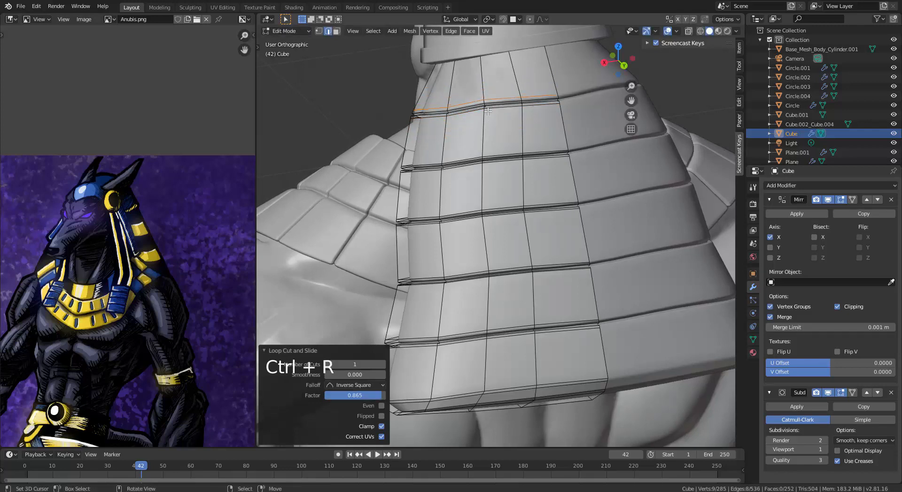
Step: Try adding an edge loop between the uppermost groove and the collar, slid up toward the collar
key("ctrl+r")
left_click(480, 89)
left_click(478, 70)
middle_click_drag(478, 77, 531, 108)
middle_click_drag(489, 150, 485, 193)
key("ctrl+z")
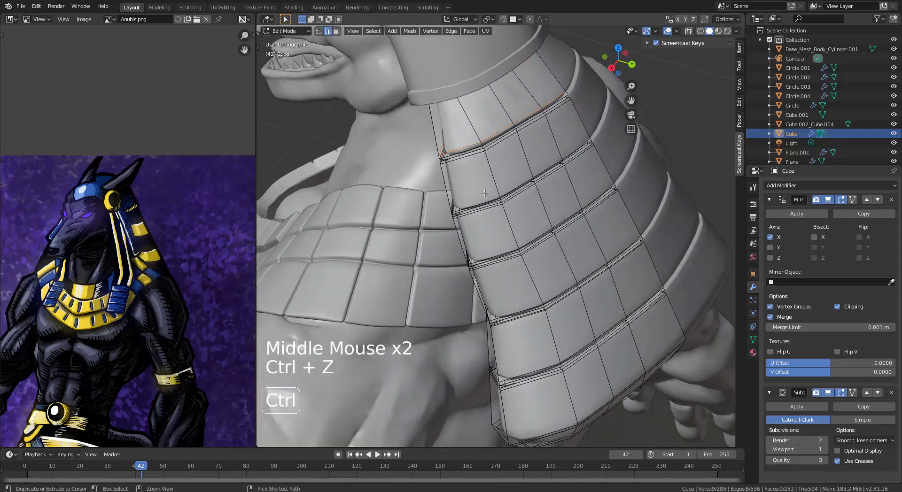
Step: Enable proportional editing and try moving the side-edge vertex at the fourth groove below the collar
key("Tab")
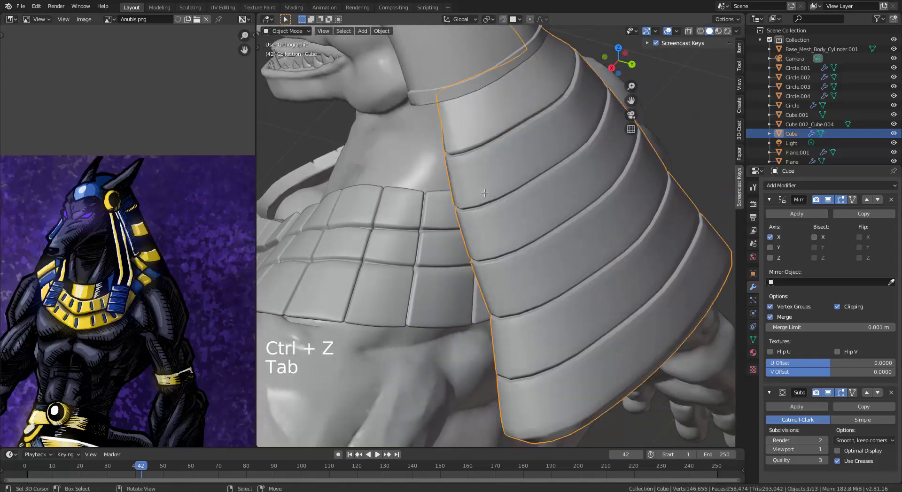
middle_click_drag(563, 311, 511, 293)
scroll(505, 294, "up", 2)
key("Tab")
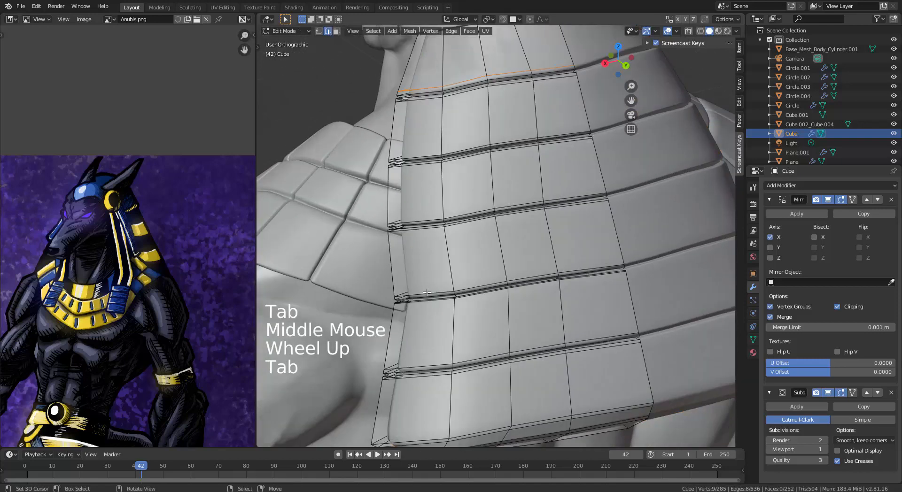
right_click(400, 300)
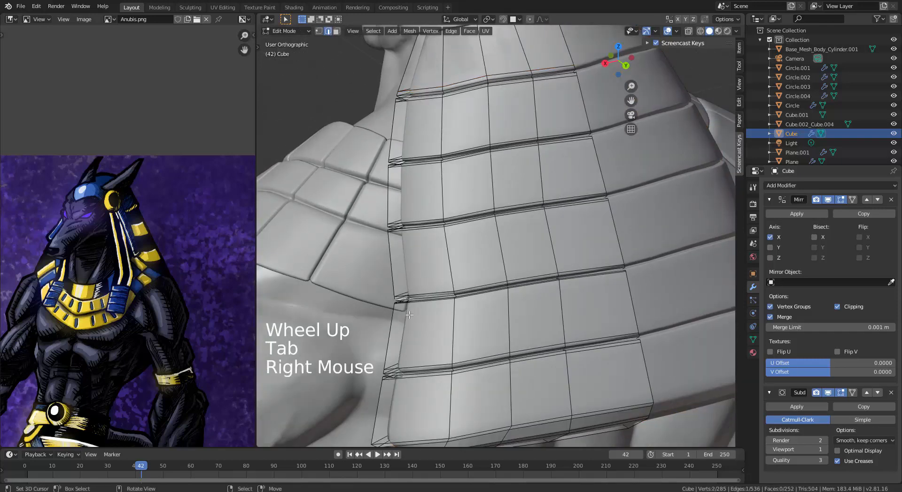
key("1")
right_click(400, 320)
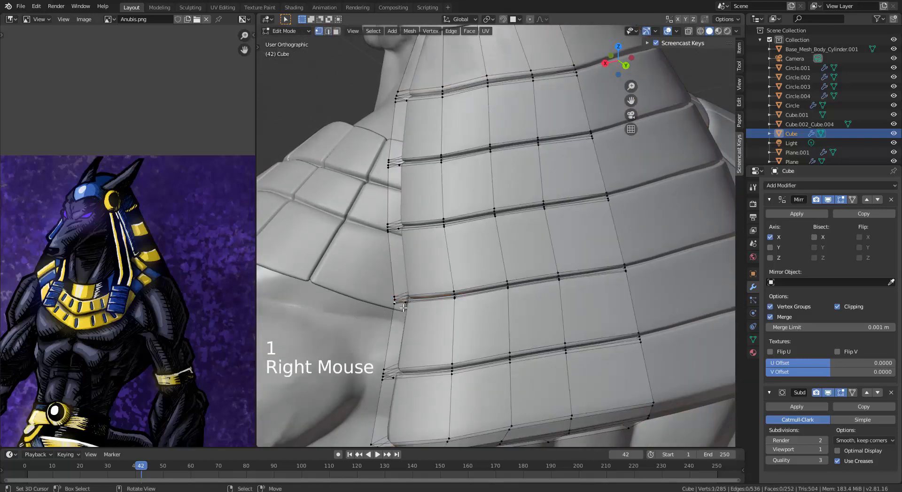
key("o")
middle_click_drag(403, 308, 416, 315)
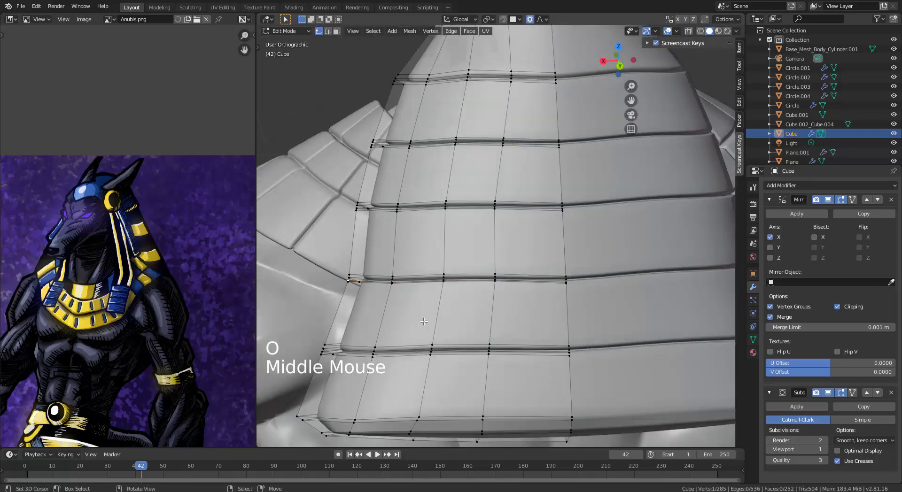
key("g")
left_click(415, 317)
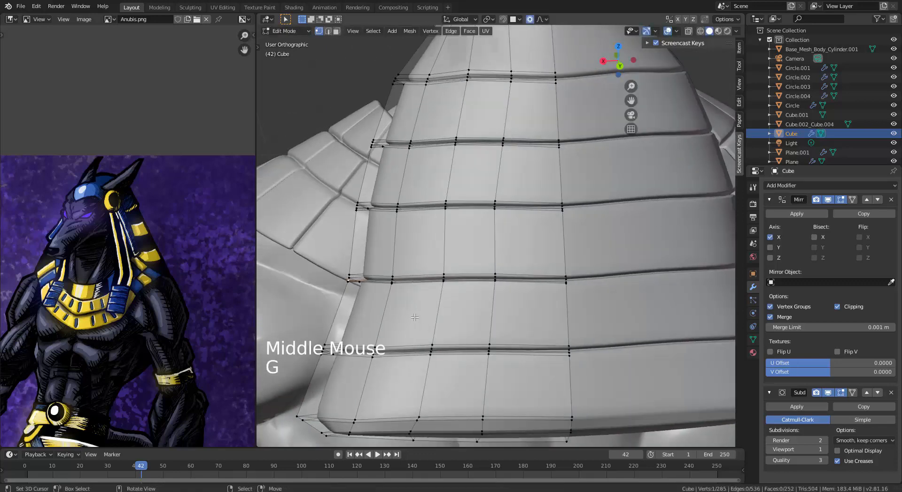
Step: Pull the fourth groove's side-edge vertex outward by about 0.043 m in X with a smooth proportional size of 0.123
middle_click(415, 317, "alt")
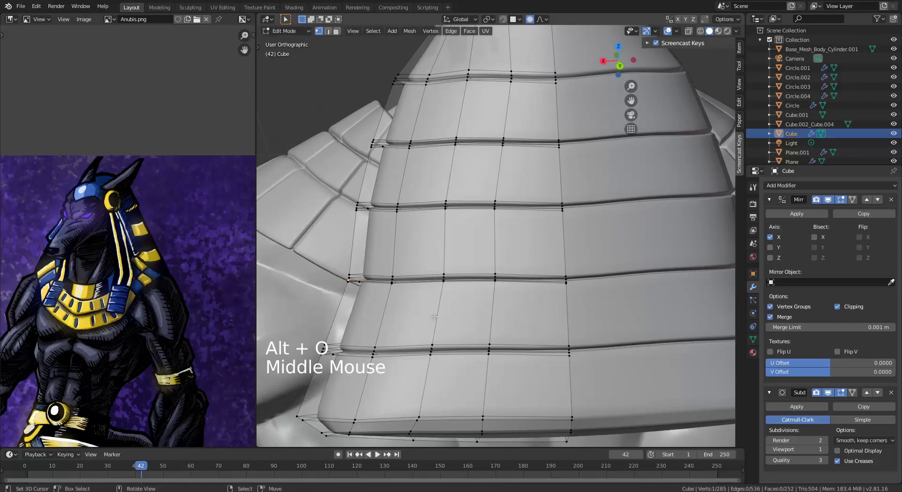
key("g")
scroll(434, 314, "down", 15)
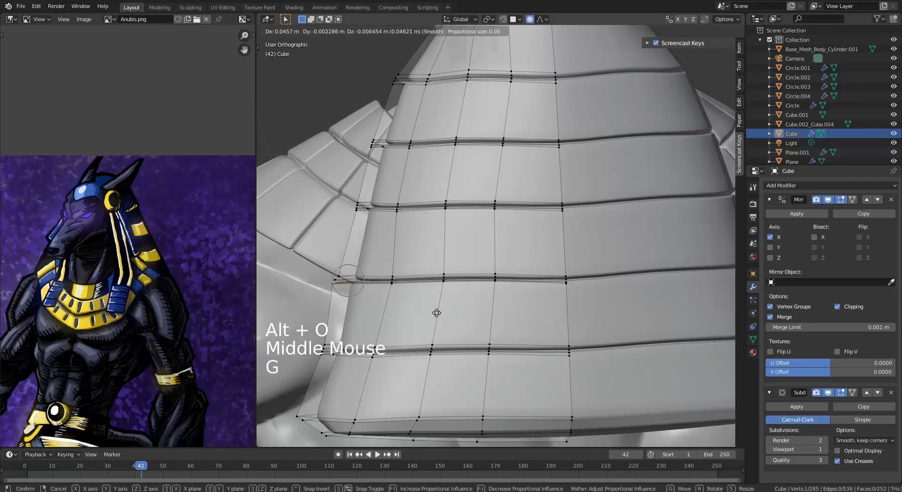
left_click(437, 313)
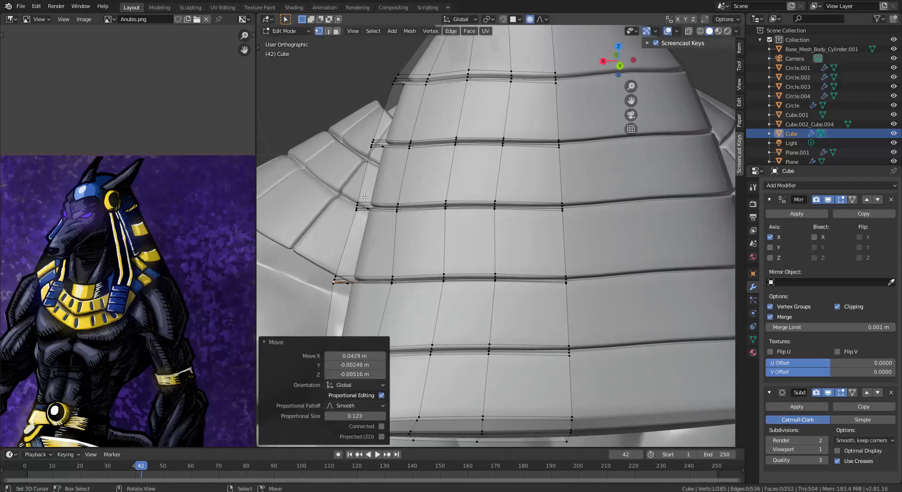
Step: Nudge the side-edge vertex at the third groove below the collar outward by about 0.008 m in X, with proportional size 0.149
right_click(366, 210)
key("g")
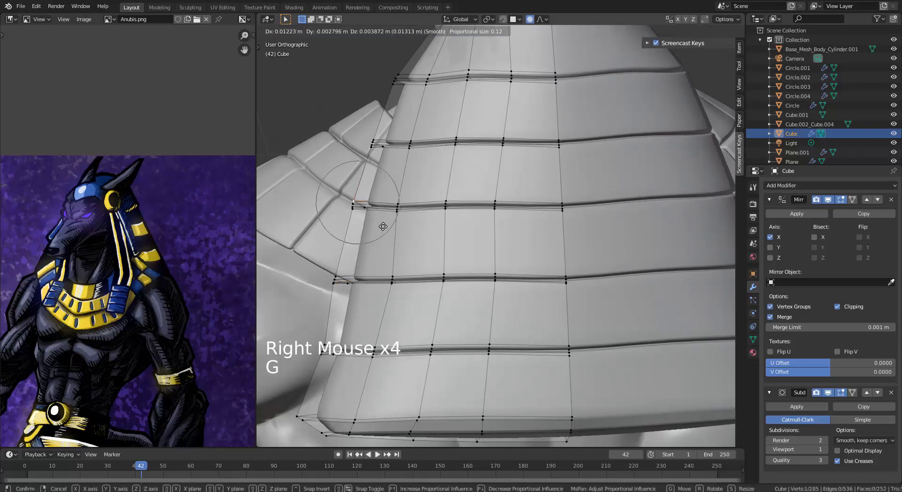
left_click(386, 226)
scroll(387, 226, "down", 3)
mouse_move(386, 226)
middle_mouse_down()
mouse_move(390, 238)
mouse_move(378, 225)
middle_mouse_up()
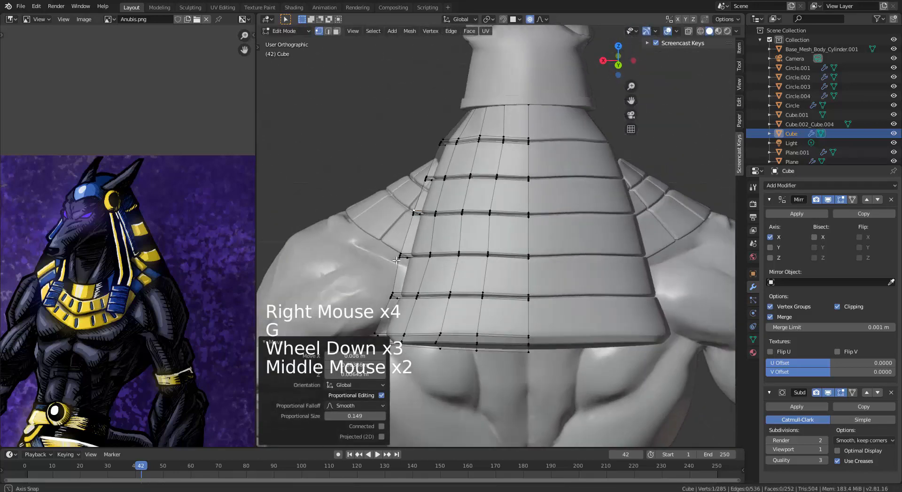
Step: Pull the flap's bottom corner vertex inward by about 0.04 m in X, using proportional editing with a size of about 0.16
right_click(376, 342)
key("g")
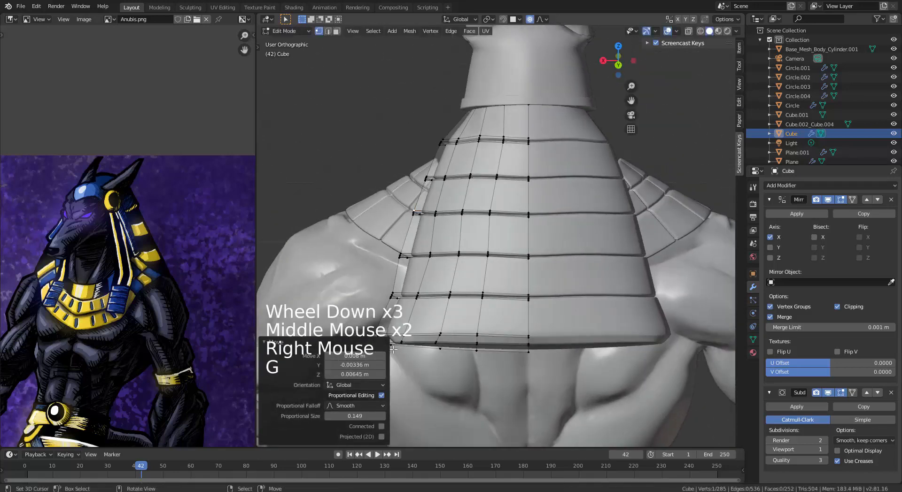
right_click(375, 346)
right_click(375, 346)
key("g")
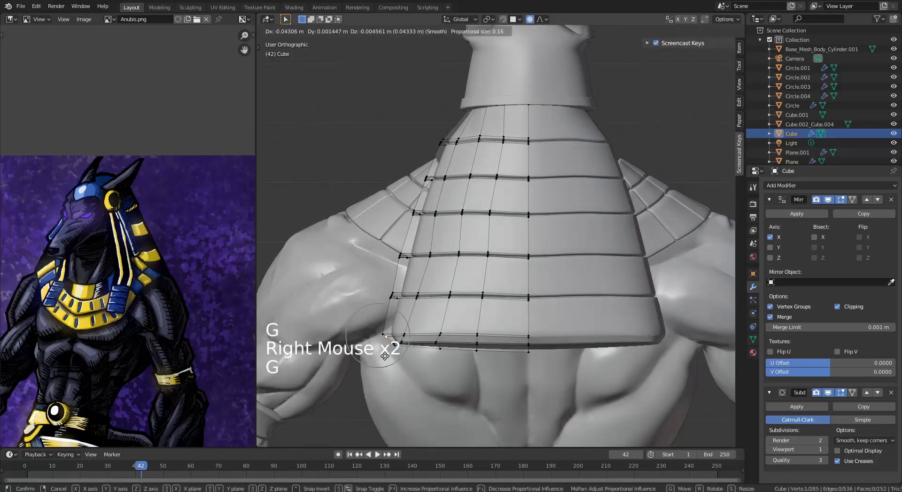
left_click(385, 349)
middle_click_drag(421, 347, 559, 247)
key("Tab")
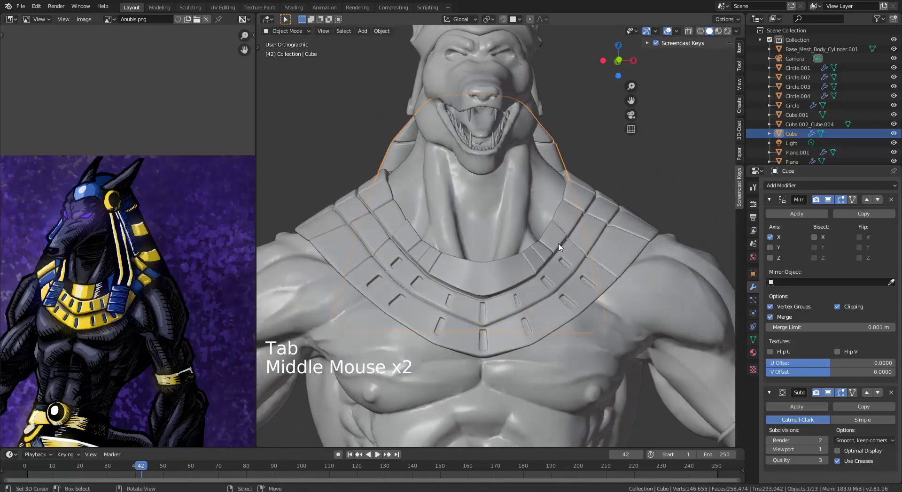
Step: Move the side-edge vertex at the uppermost groove inward by about 0.054 m in X, with a proportional size of 0.386
key("Tab")
right_click(562, 139)
middle_click_drag(583, 147, 582, 148)
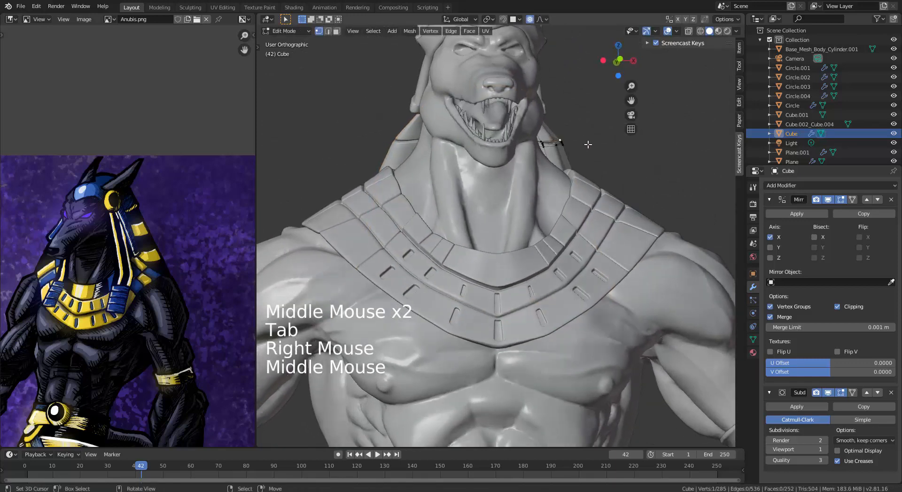
key("g")
scroll(581, 148, "down", 3)
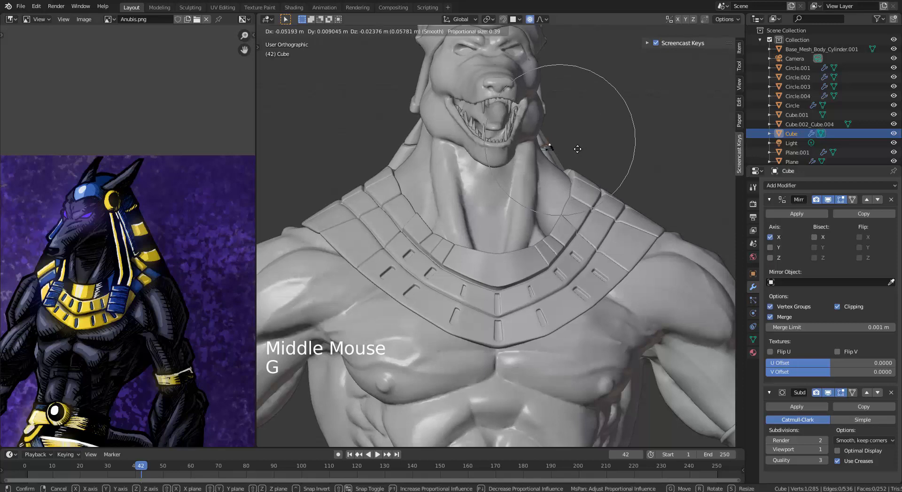
left_click(576, 149)
middle_click_drag(577, 149, 419, 192)
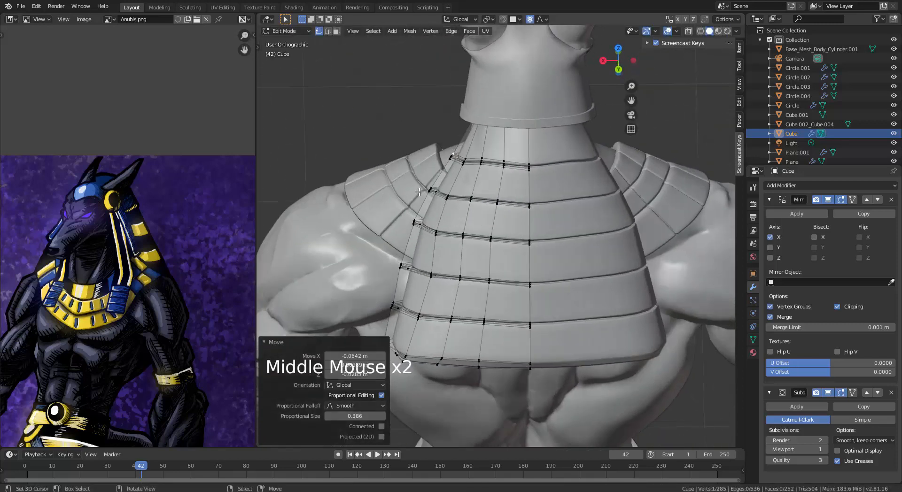
Step: Move the side-edge vertices at the third and fourth grooves inward by about 0.036 m and 0.012 m in X
right_click(414, 219)
key("g")
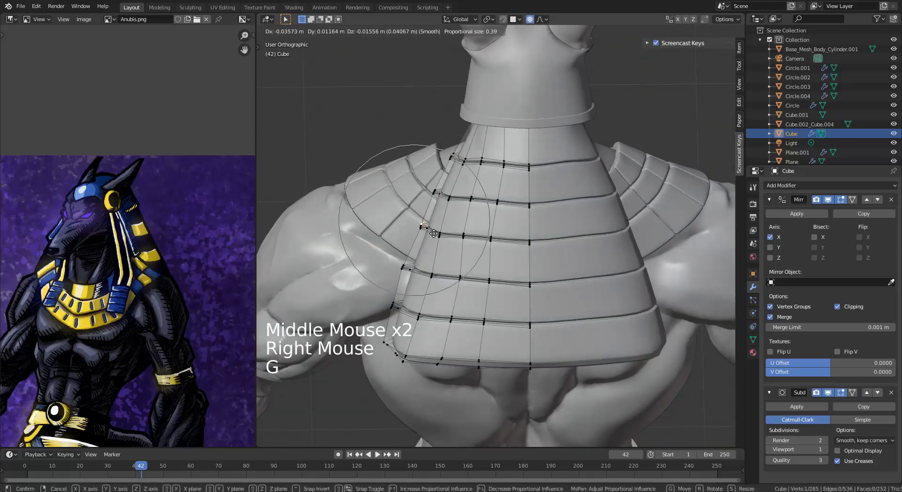
left_click(432, 235)
right_click(406, 264)
key("g")
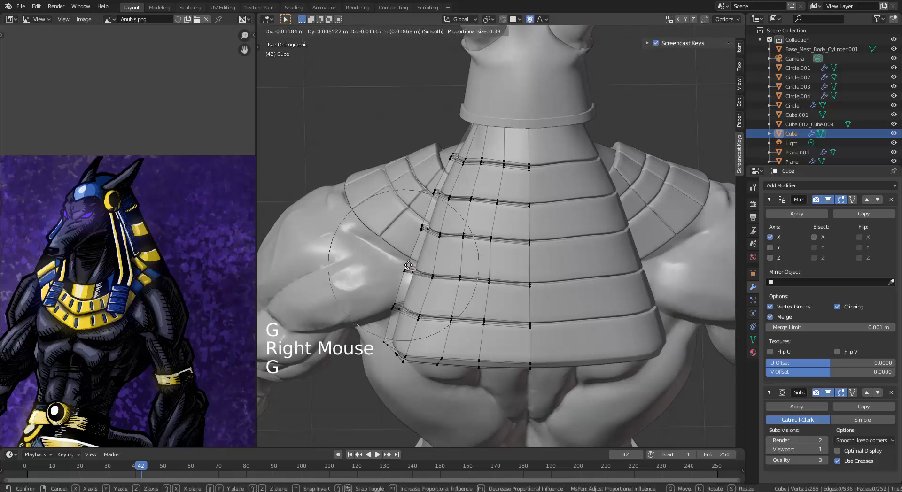
left_click(407, 268)
Step: Adjust the side edge near the uppermost groove slightly and return the flap to Object Mode
right_click(445, 162)
key("g")
left_click(444, 161)
key("Tab")
middle_click_drag(445, 162, 492, 241)
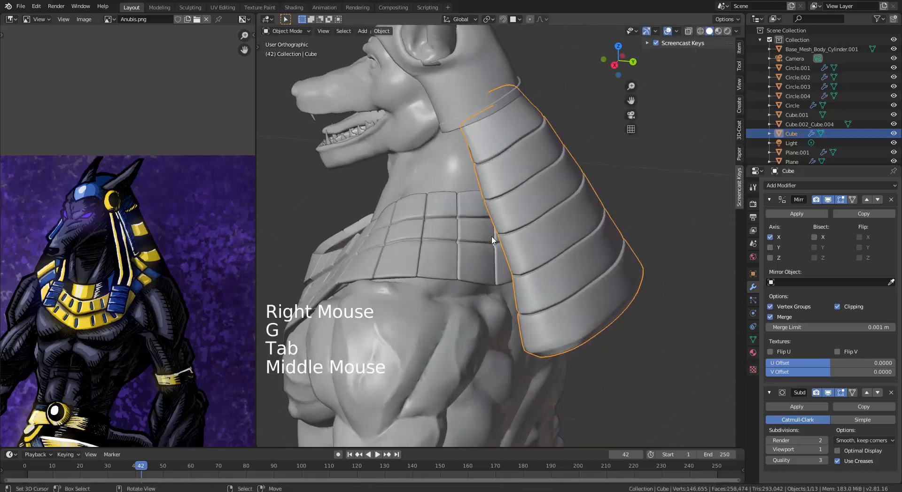
key("ctrl+Tab")
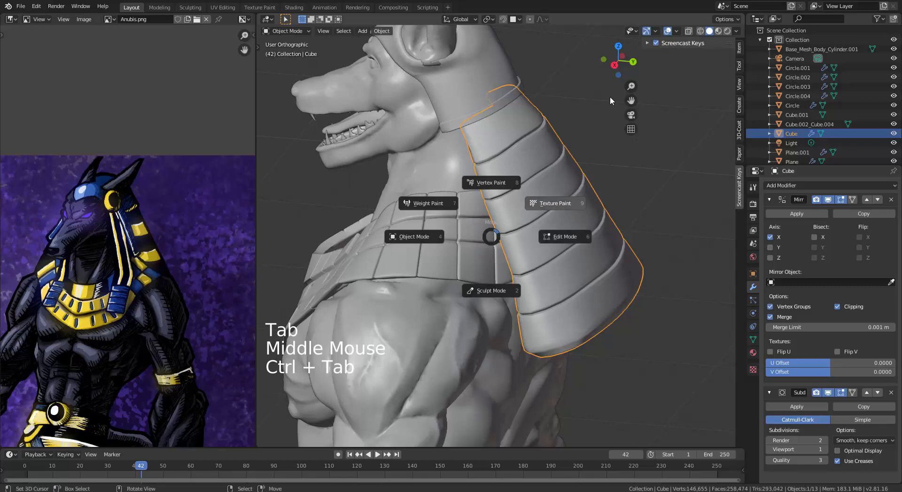
key("Escape")
key("alt+Tab")
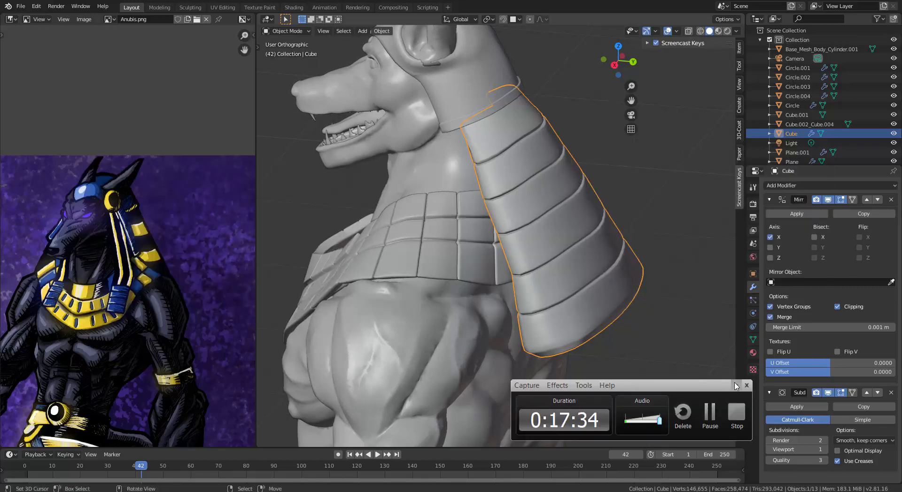
left_click(736, 386)
Step: Examine the headdress against the reference and show the whole figure in front orthographic view
middle_click_drag(382, 212, 226, 228)
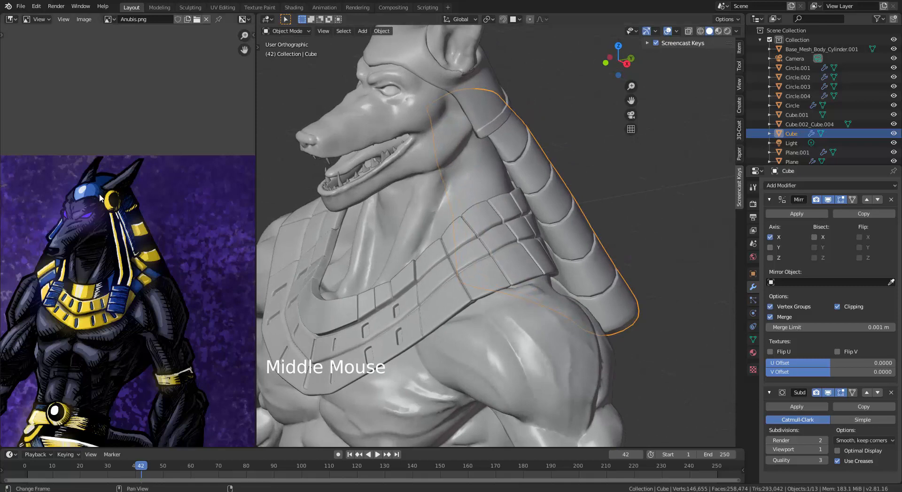
middle_click_drag(447, 146, 484, 273)
scroll(467, 168, "down", 3)
key("KP_1")
scroll(466, 168, "down", 4)
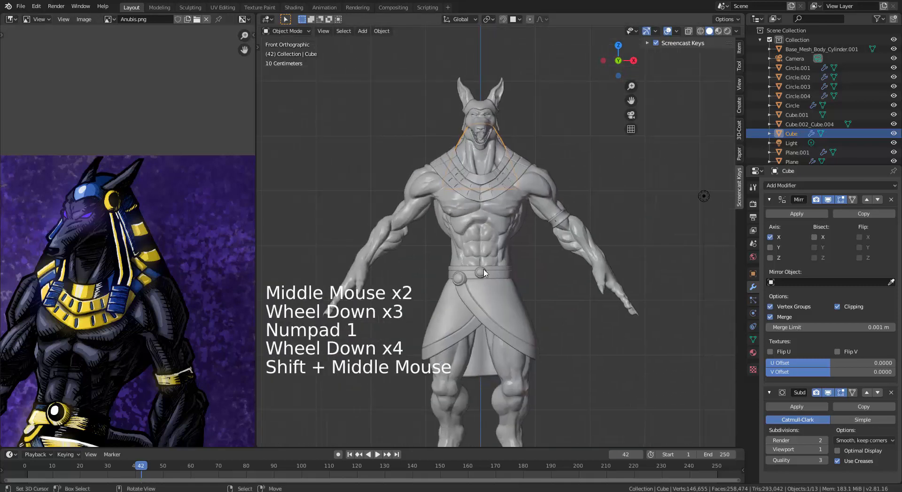
right_click(485, 274)
key("Tab")
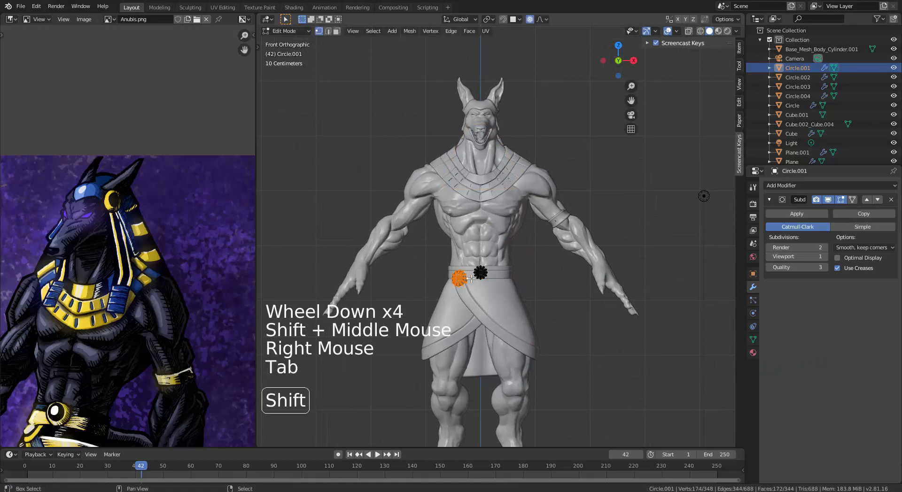
key("shift+d")
left_click(526, 135)
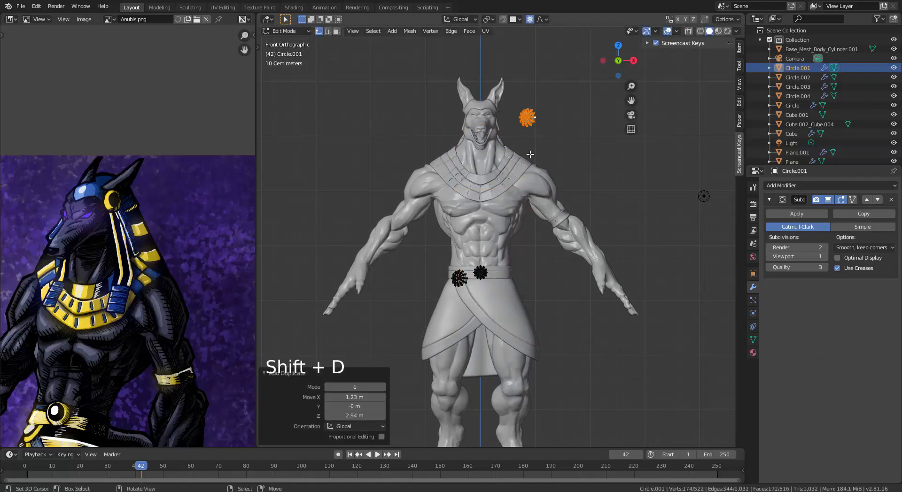
key("ctrl+z")
key("ctrl+z")
key("ctrl+z")
key("ctrl+z")
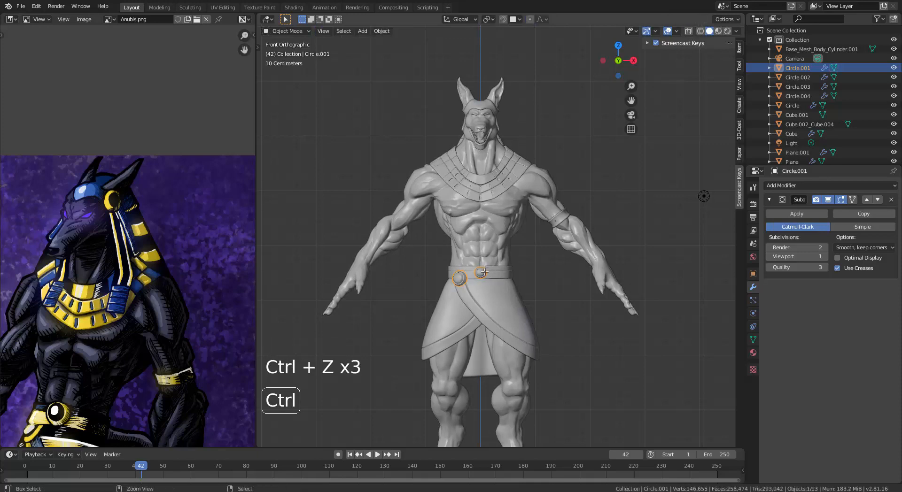
key("Tab")
right_click(483, 273)
key("Tab")
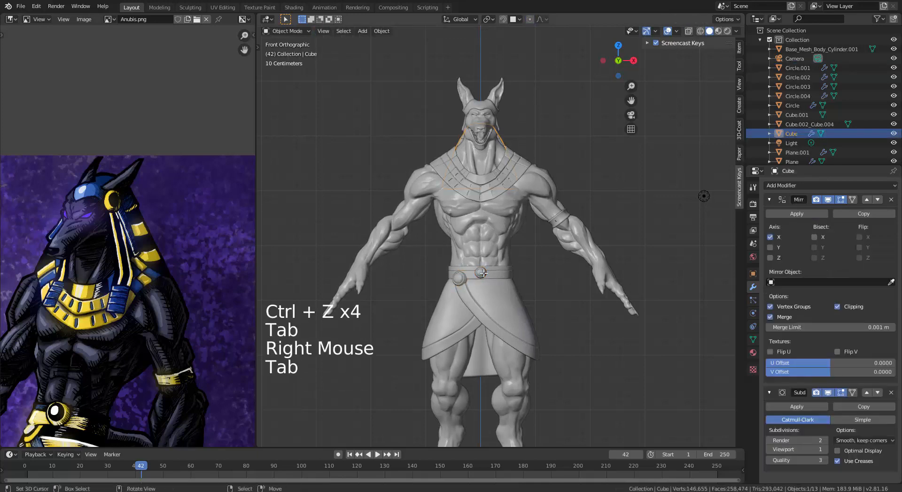
Step: Duplicate the linked geometry of the round stud at the belt's centre and move the copy straight up along Z onto the chest
right_click(483, 273)
key("Tab")
right_click(484, 273)
key("ctrl+l")
key("ctrl+k")
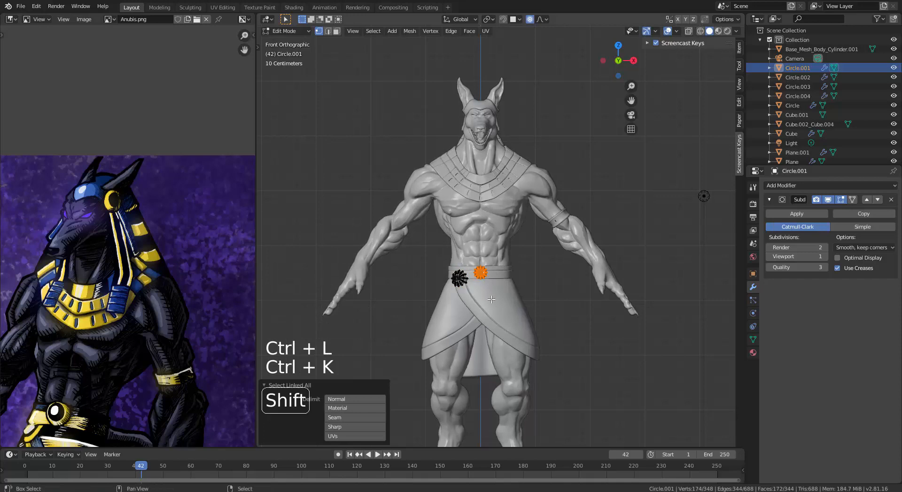
key("shift+d")
key("z")
left_click(492, 238)
Step: Separate the duplicated stud on the chest into its own object
key("Tab")
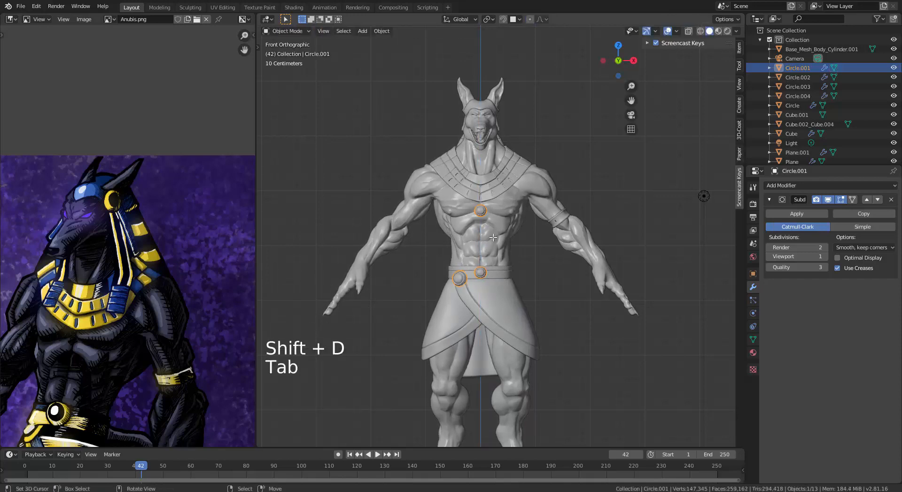
key("Tab")
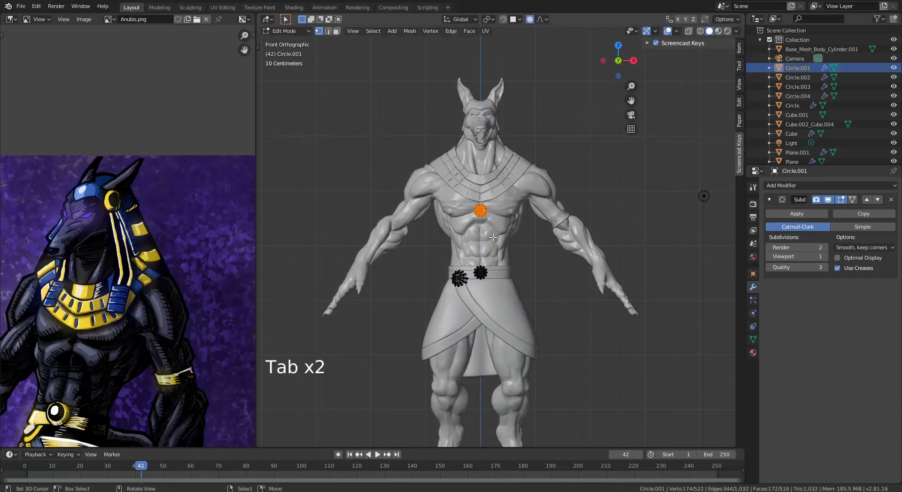
key("p")
left_click(493, 237)
key("Tab")
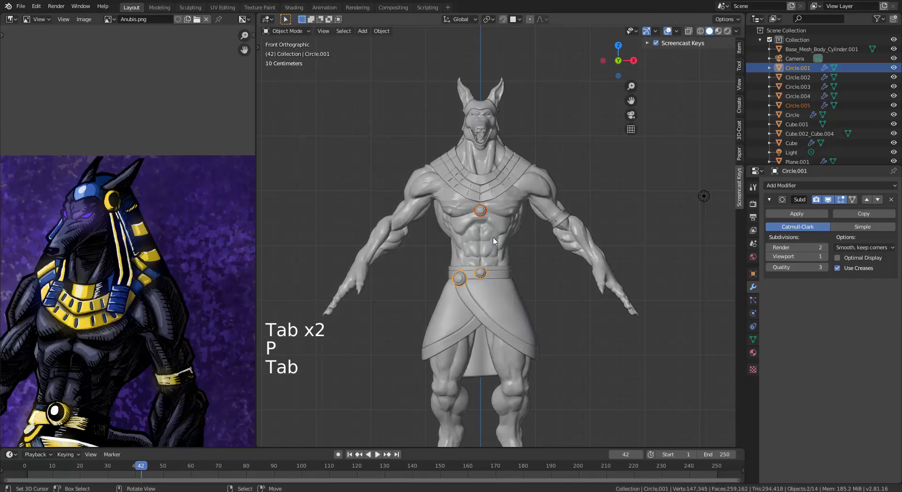
Step: Move the separated stud's whole mesh 0.892 m in X and 1.54 m in Z beside the head, and add an X-axis Mirror modifier
right_click(483, 214)
key("Tab")
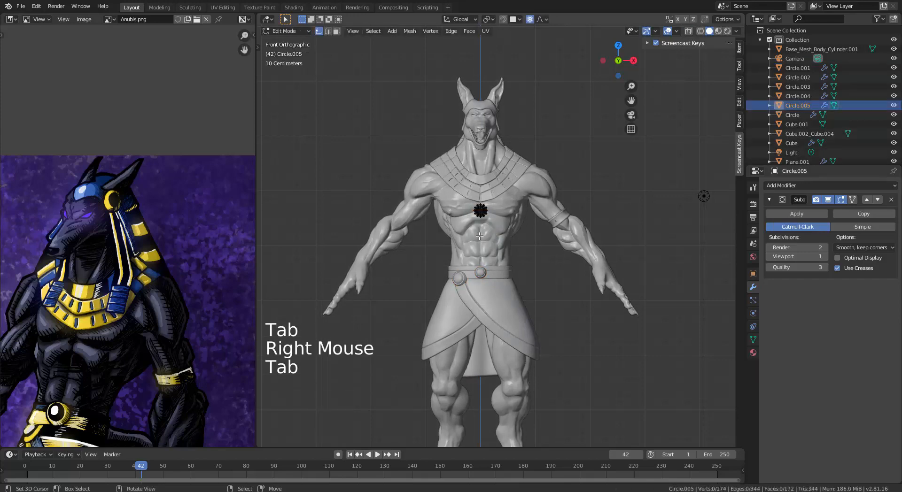
key("a")
key("g")
left_click(528, 155)
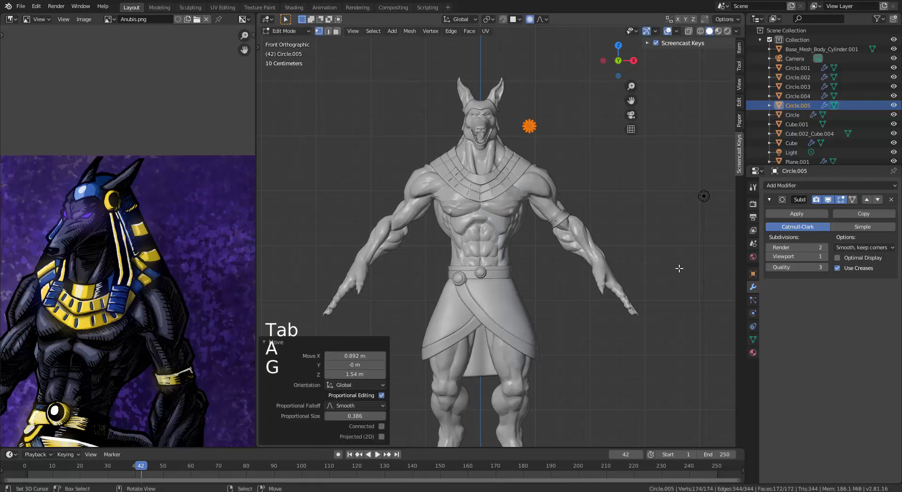
left_click(788, 184)
left_click(714, 270)
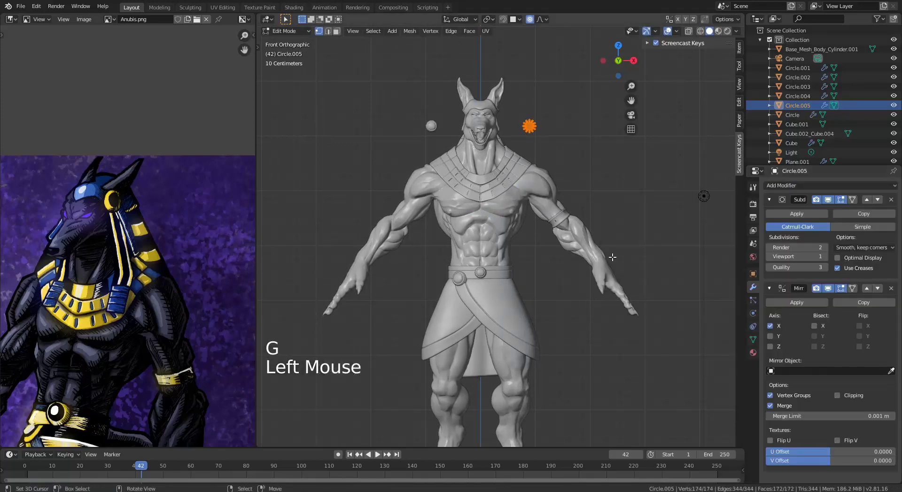
Step: Rotate the round ornament about 90° around global Z and move it -0.474 m in X and 0.261 m in Z
scroll(518, 115, "up", 1)
middle_click(519, 115)
middle_click_drag(518, 114, 555, 225, "shift")
scroll(576, 317, "up", 5)
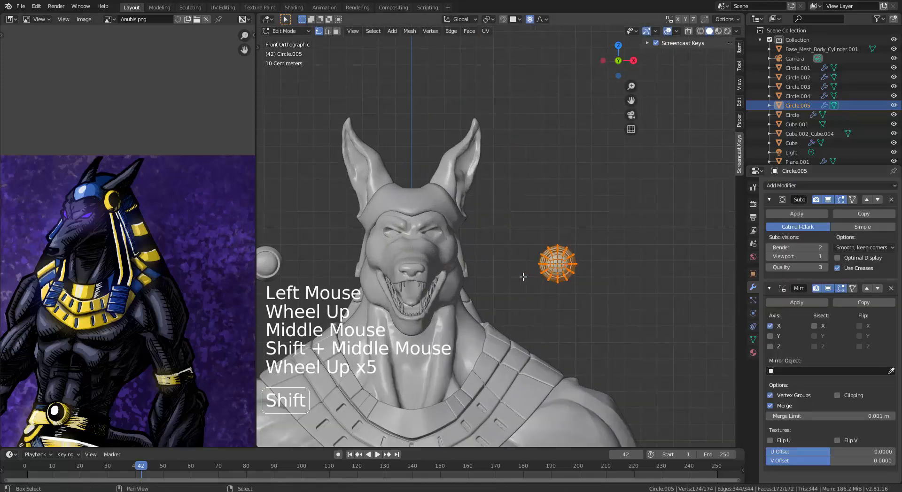
key("r")
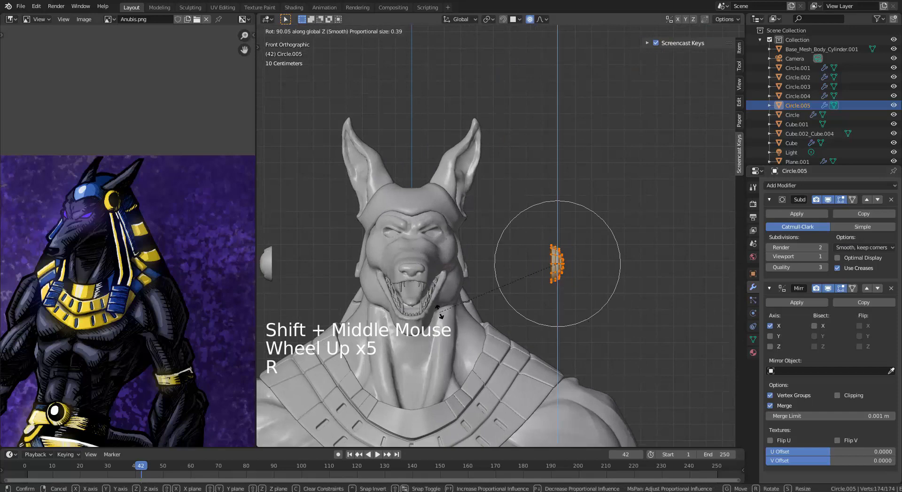
left_click(454, 321)
key("g")
left_click(491, 311)
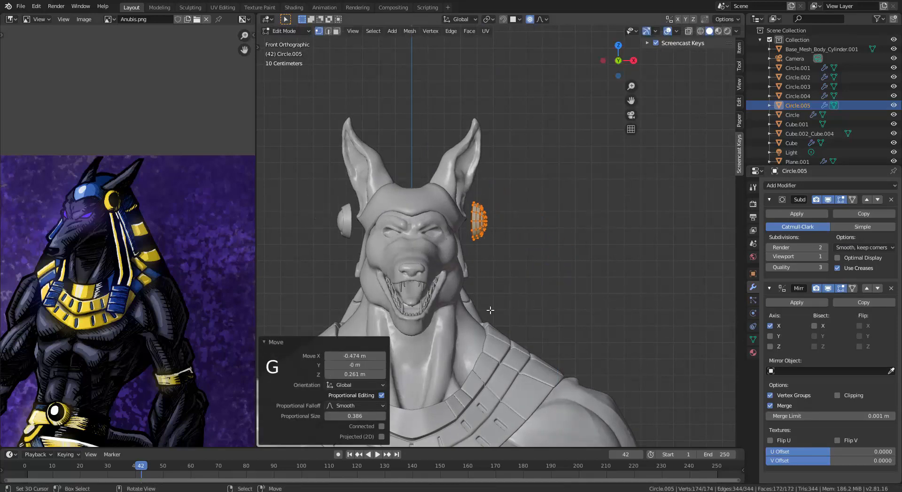
Step: Move the ornament -0.0546 m in X and -0.0645 m in Z against the side of the headdress
scroll(527, 306, "up", 4)
middle_click_drag(526, 307, 431, 286)
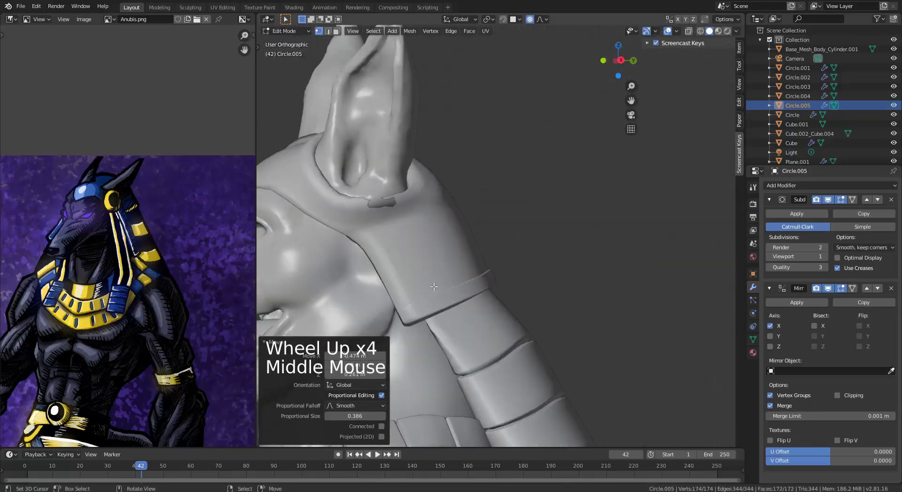
scroll(433, 287, "down", 7)
key("KP_1")
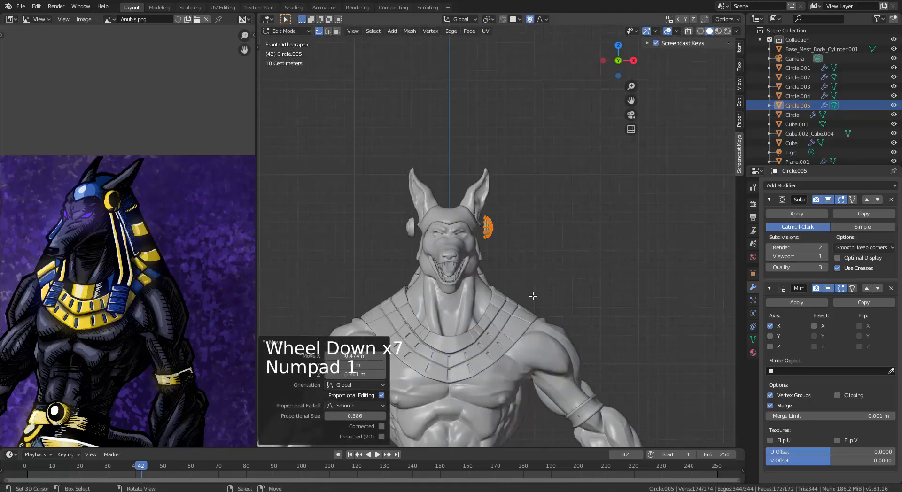
key("g")
left_click(550, 303)
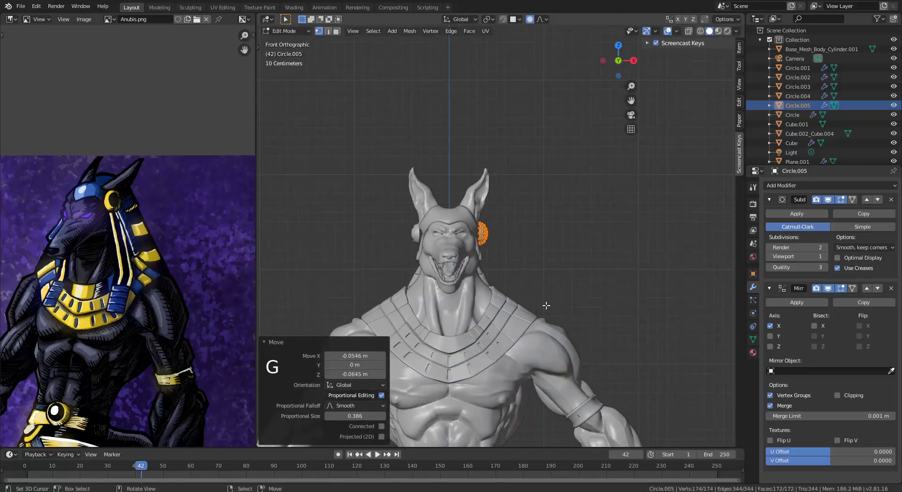
Step: In right orthographic view, move the ornament 0.764 m in Y to the base of the ear
middle_click_drag(551, 303, 456, 311)
key("KP_3")
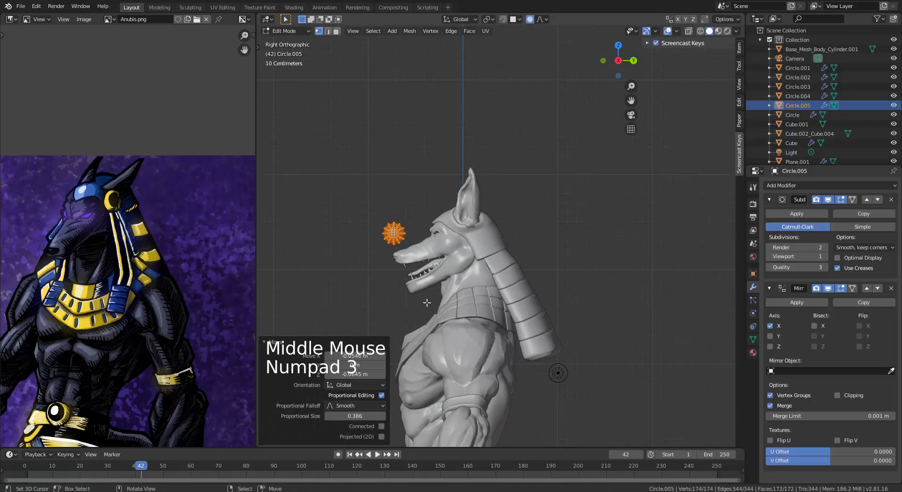
key("g")
left_click(491, 301)
scroll(479, 305, "up", 1)
middle_click(479, 305)
scroll(479, 305, "up", 4)
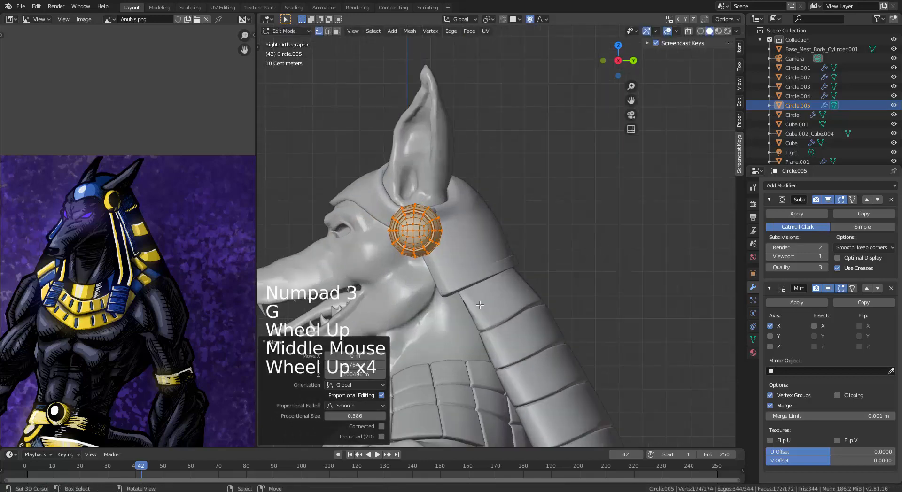
Step: Scale the ornament down to about 0.75 of its size
middle_click_drag(479, 305, 578, 263, "shift")
scroll(600, 306, "up", 6)
key("s")
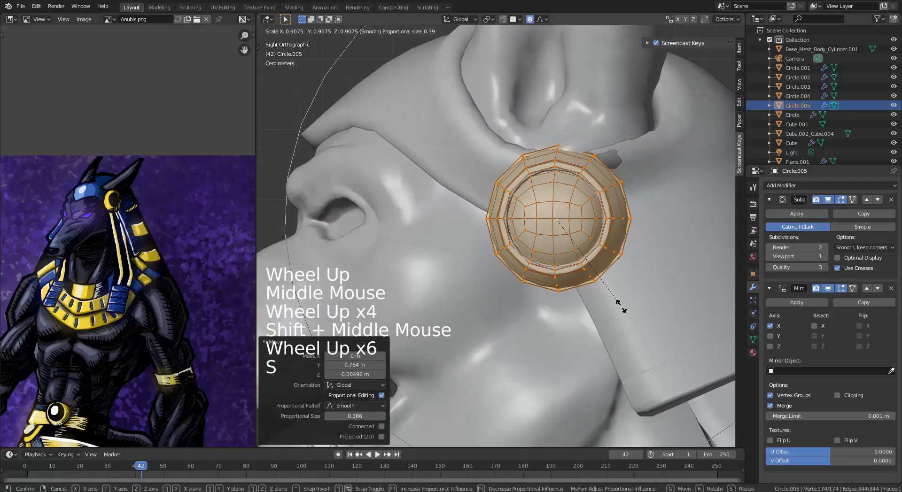
left_click(606, 303)
middle_click_drag(606, 303, 544, 286)
scroll(543, 287, "down", 1)
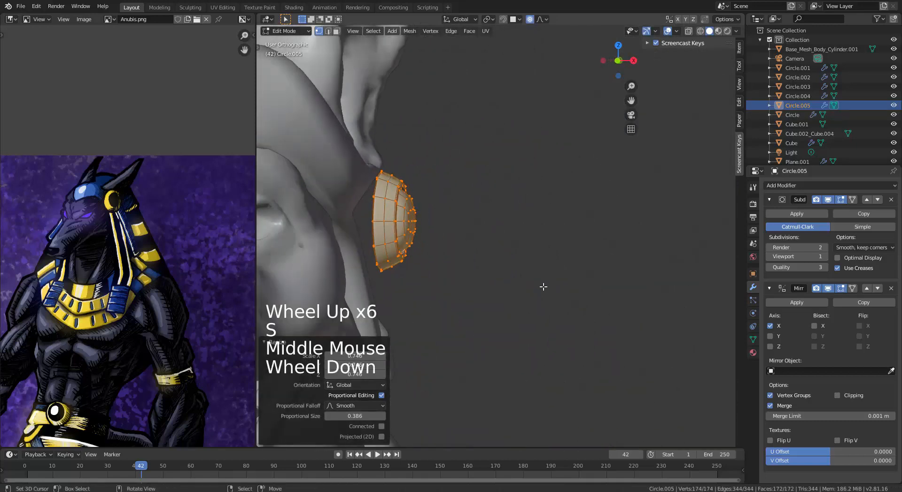
Step: Reposition the ornament in front view to bring it closer to the side of the headdress
key("KP_1")
middle_click_drag(471, 263, 512, 241, "shift")
key("g")
left_click(407, 212)
key("g")
left_click(510, 245)
Step: Tilt the ornament with free trackball rotations to follow the headdress surface, and shift it slightly down
key("r")
key("r")
left_click(408, 213)
key("r")
key("r")
left_click(461, 222)
key("g")
left_click(559, 265)
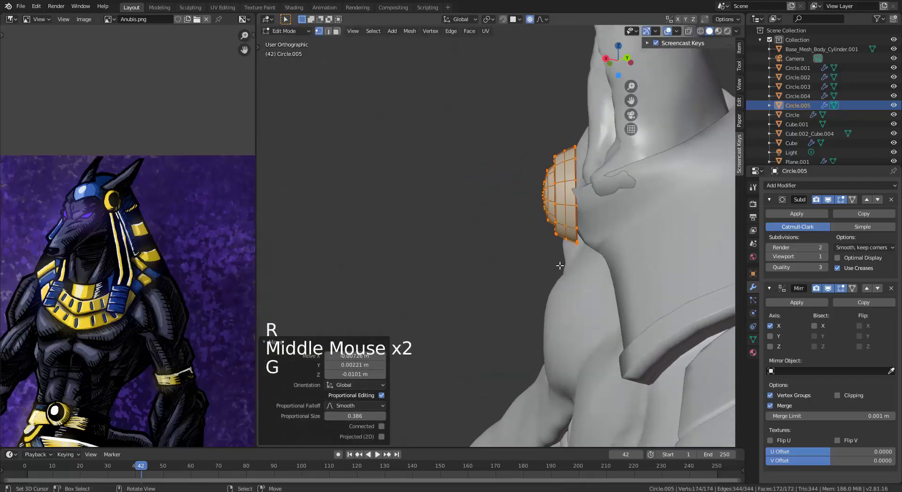
Step: Rotate the ornament -6.76° in the view, nudge it down onto the headdress and return to Object Mode
key("r")
left_click(618, 269)
key("g")
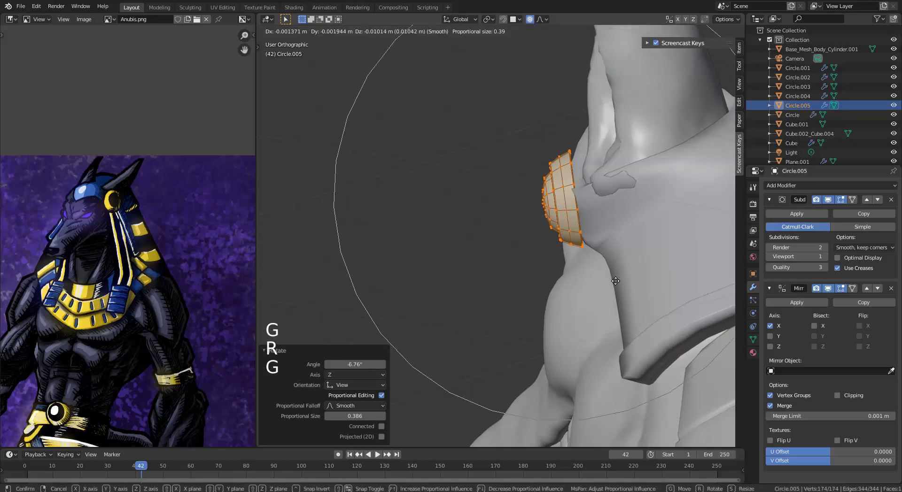
left_click(615, 281)
middle_click_drag(432, 273, 383, 247)
key("Tab")
scroll(475, 275, "down", 5)
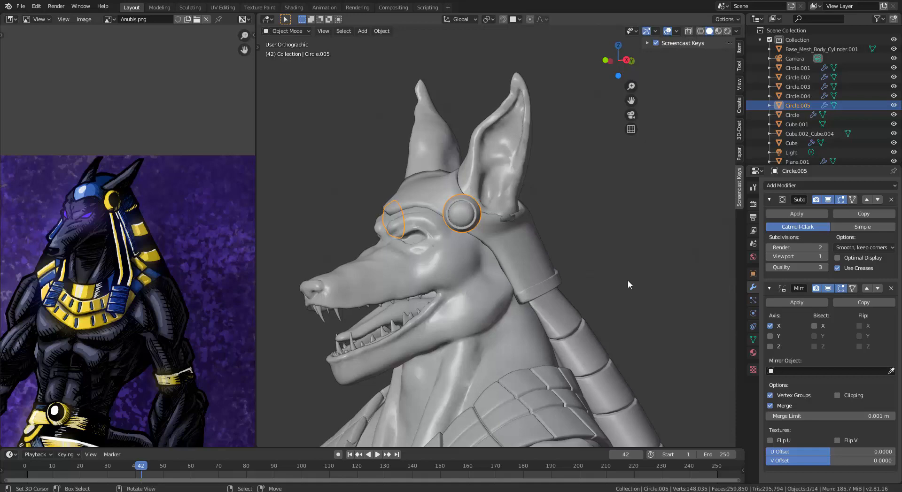
Step: Rotate the ornament's mesh again and move it back along the head to just beneath the front of the ear
middle_click_drag(503, 266, 416, 172)
scroll(489, 272, "up", 3)
key("Tab")
key("r")
left_click(520, 318)
key("g")
left_click(559, 292)
key("g")
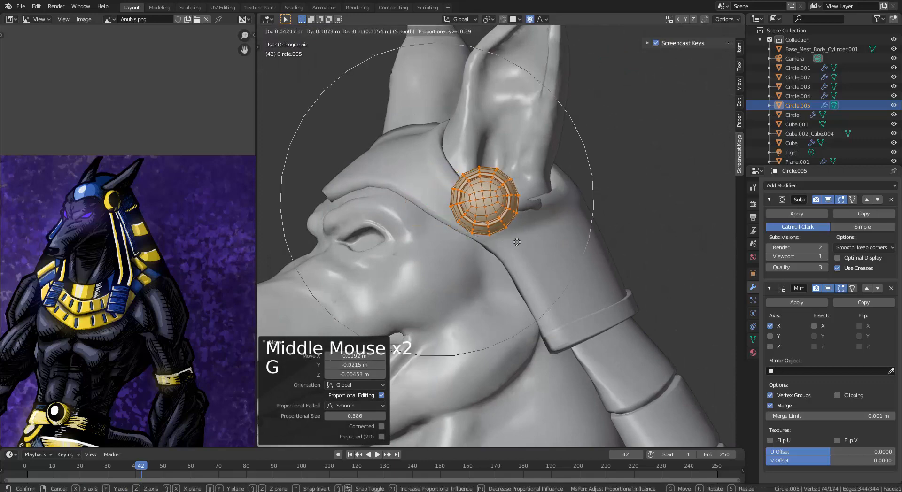
left_click(491, 244)
Step: Trackball-rotate the ornament by 2.29° and 16.6°, and move it -0.0104 m in X closer to the head
middle_click_drag(491, 244, 523, 254)
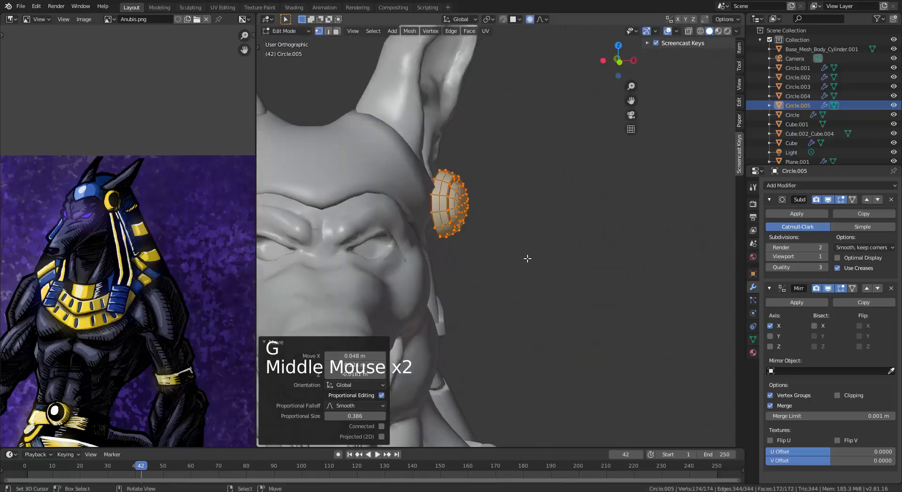
key("r")
left_click(540, 258)
key("g")
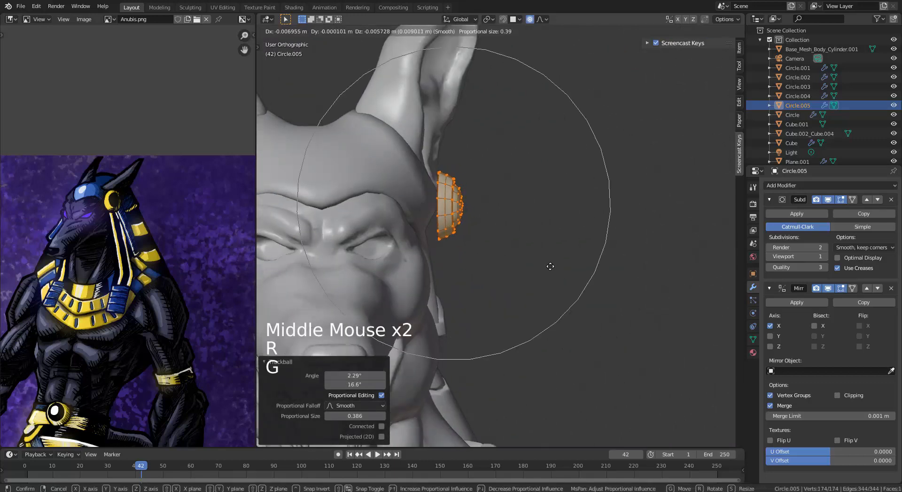
left_click(549, 265)
middle_click_drag(548, 265, 491, 242)
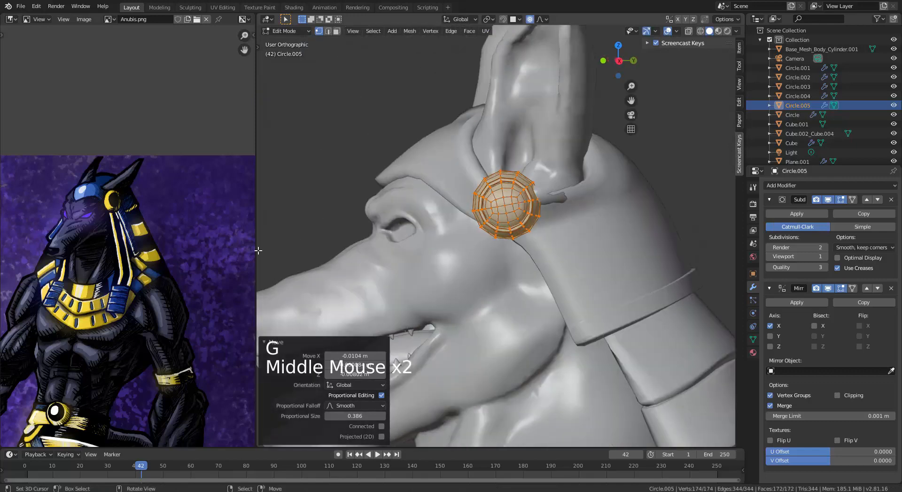
Step: Examine the reference's ear ornament and hanging bands, and compare the mirrored ornaments in front orthographic view
scroll(133, 200, "up", 5)
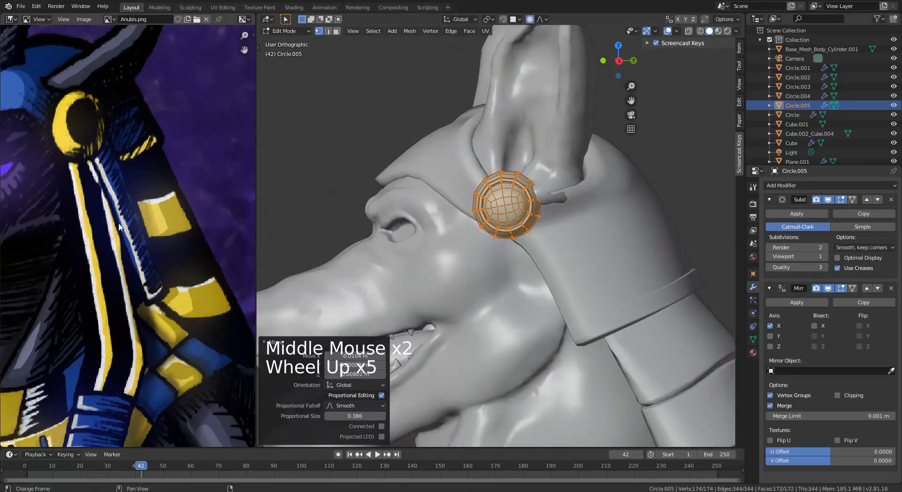
scroll(209, 242, "down", 2)
scroll(554, 271, "down", 2)
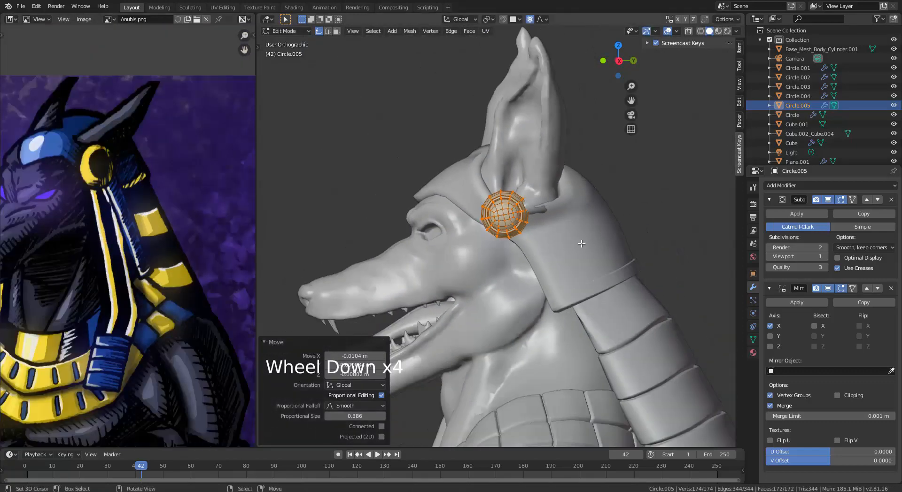
key("Tab")
scroll(554, 272, "down", 5)
middle_click_drag(526, 263, 554, 272)
key("KP_1")
scroll(526, 291, "down", 2)
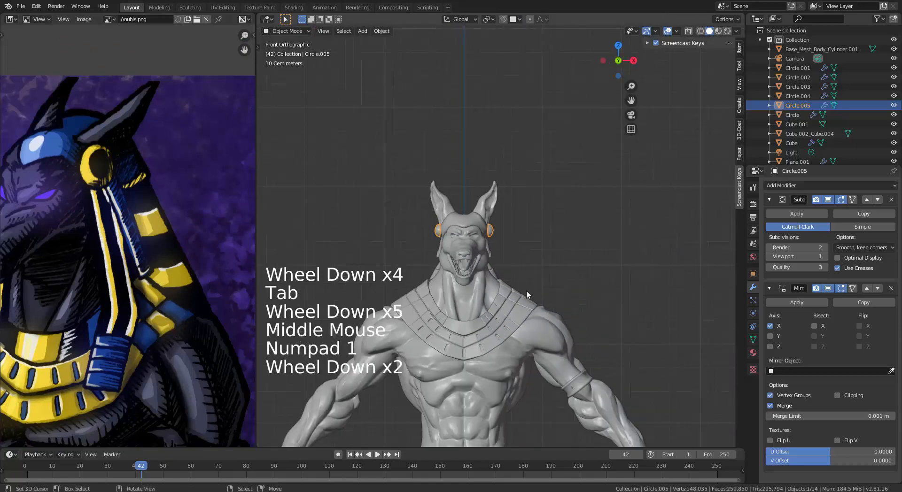
Step: Rotate the ornament's mesh -6.16° in front view and return to Object Mode
key("Tab")
scroll(540, 296, "up", 5)
key("r")
left_click(558, 307)
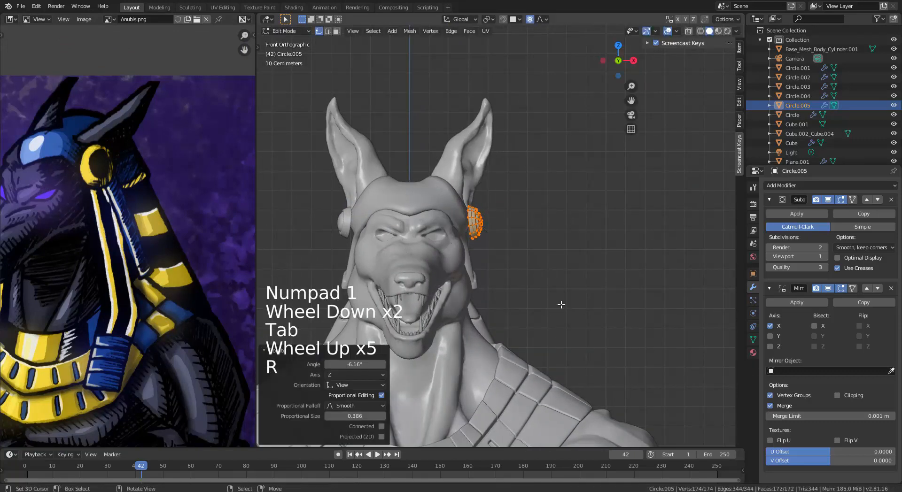
key("Tab")
Step: Add a cylinder mesh at the figure's feet and set its vertices to 12
scroll(529, 316, "down", 6)
middle_click_drag(481, 390, 446, 154, "shift")
middle_click_drag(477, 316, 512, 191, "shift")
key("shift+a")
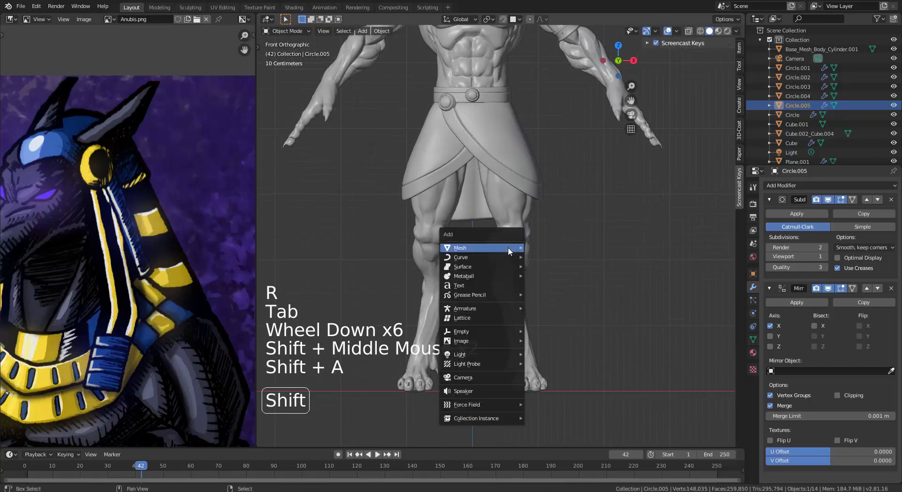
mouse_move(506, 248)
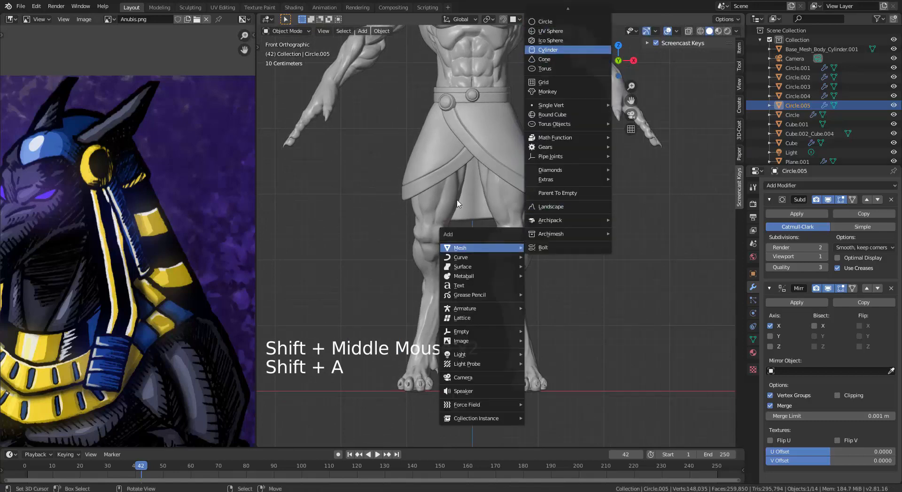
left_click(547, 50)
left_click(353, 336)
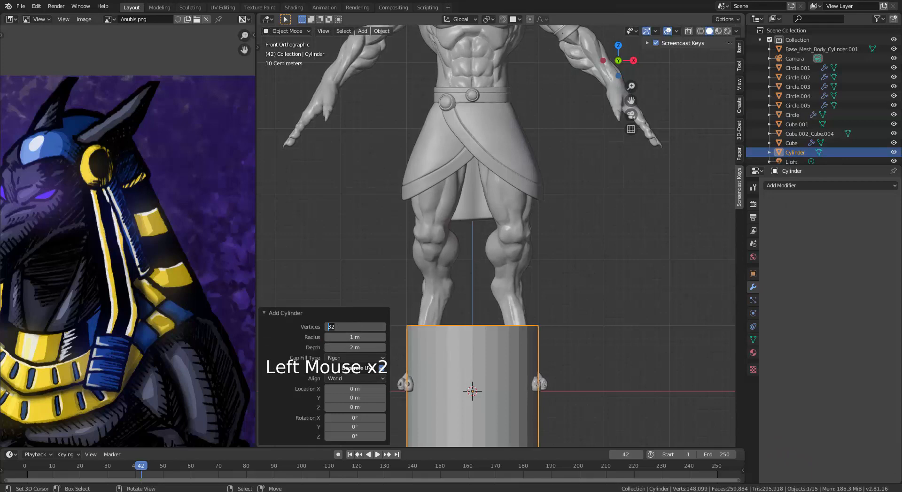
type("12")
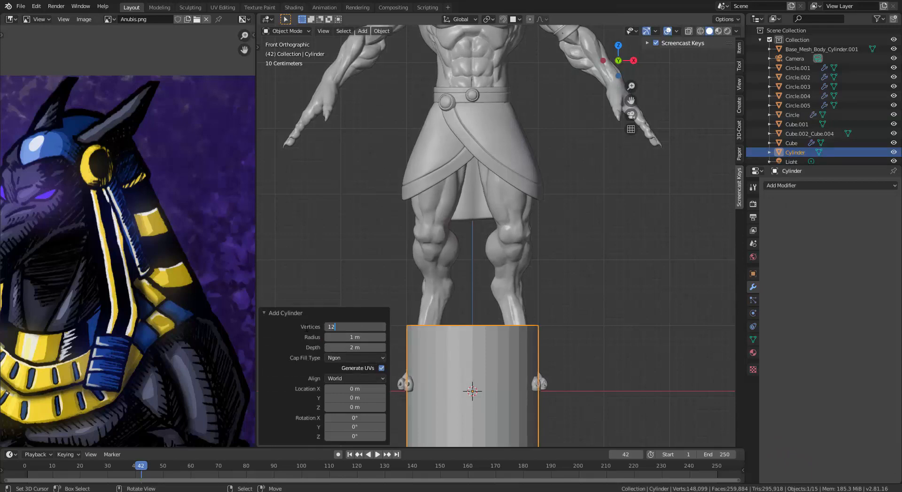
key("Return")
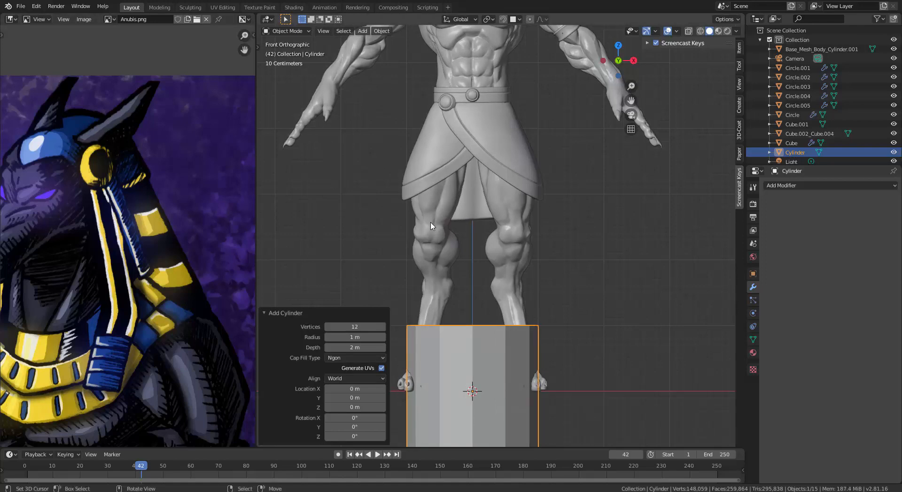
Step: Delete the cylinder's top and bottom cap faces, leaving an open tube
middle_click_drag(573, 273, 542, 372)
key("Tab")
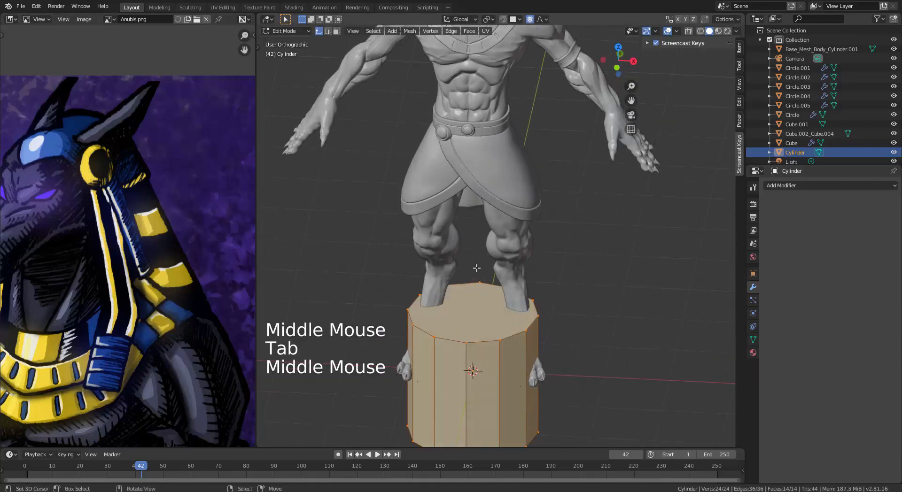
key("3")
right_click(489, 320)
middle_click_drag(490, 320, 482, 341)
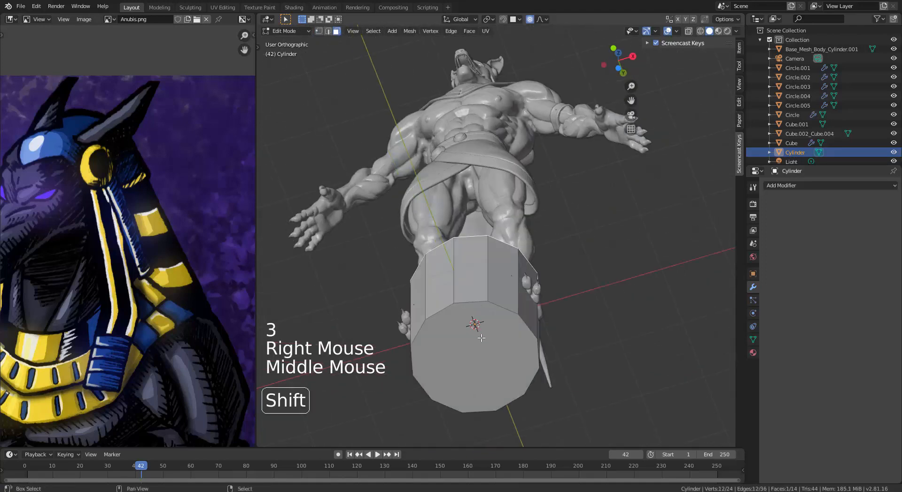
right_click(483, 340, "shift")
key("x")
left_click(480, 358)
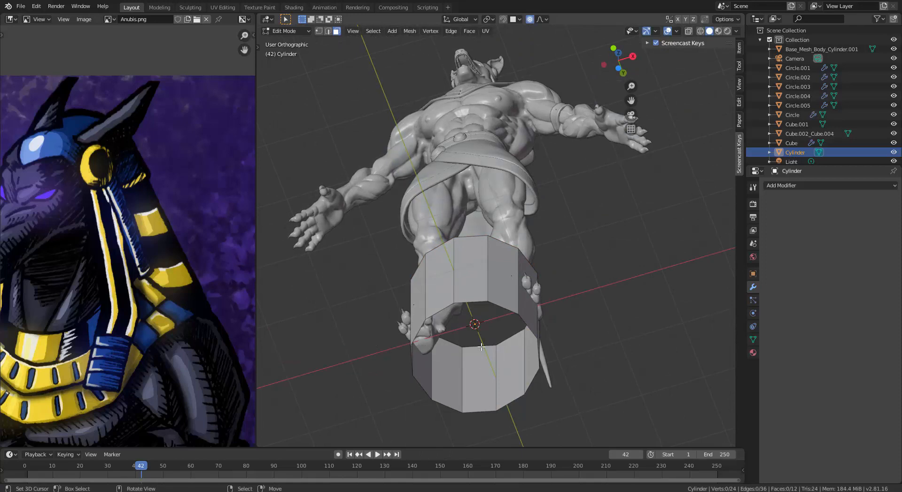
Step: Try to Grid Fill the cylinder's top and bottom rim loops together
middle_click_drag(502, 283, 472, 336)
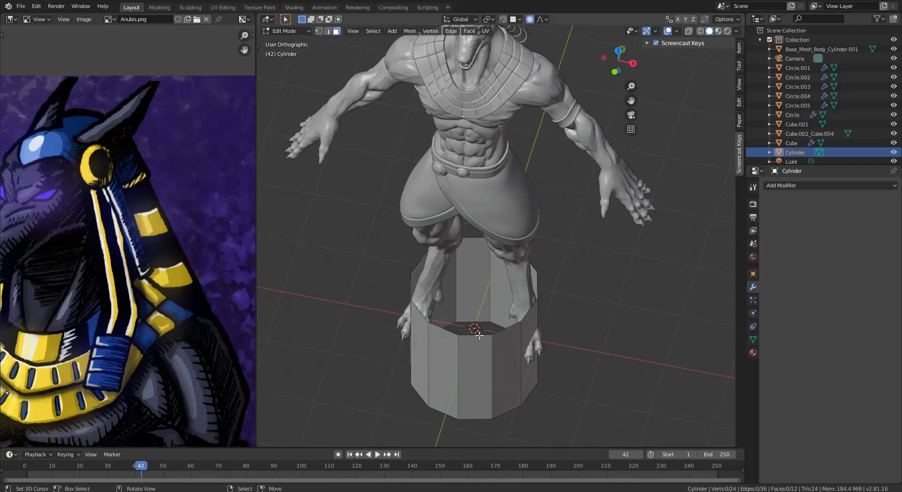
key("2")
right_click(479, 335, "alt")
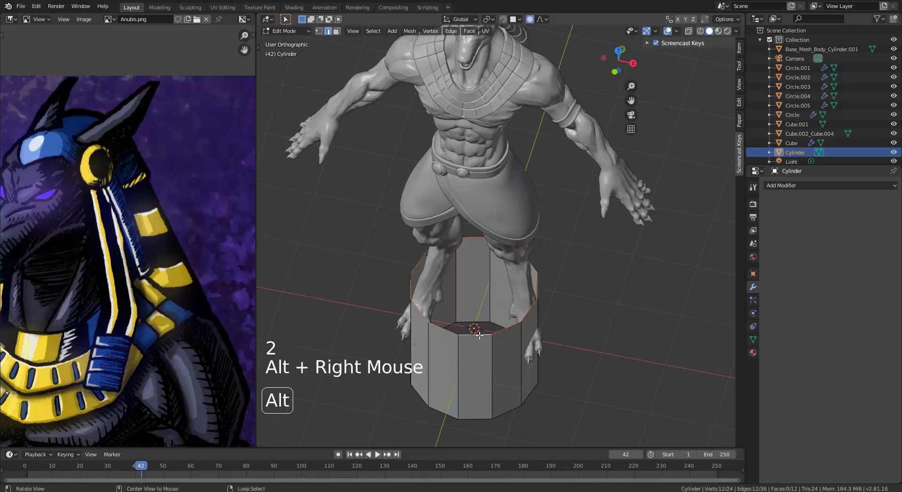
middle_click_drag(479, 371, 466, 328)
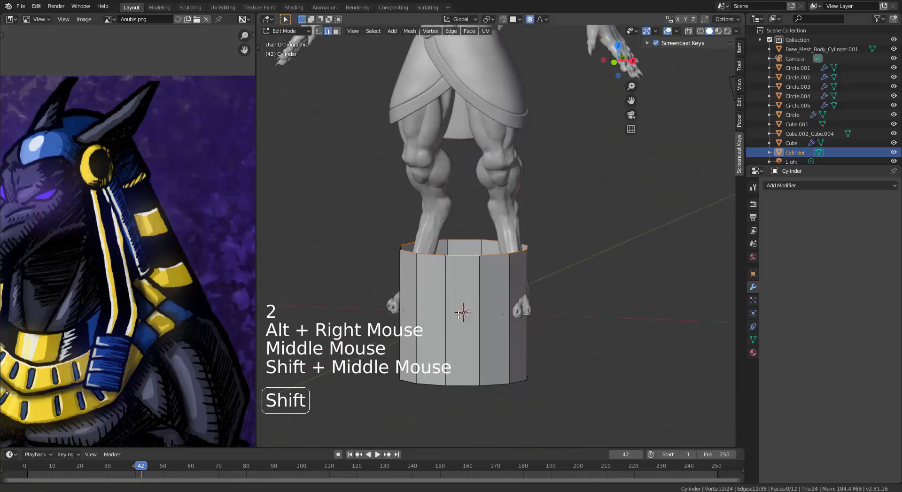
right_click(463, 382, "alt+shift")
key("ctrl+f")
left_click(464, 390)
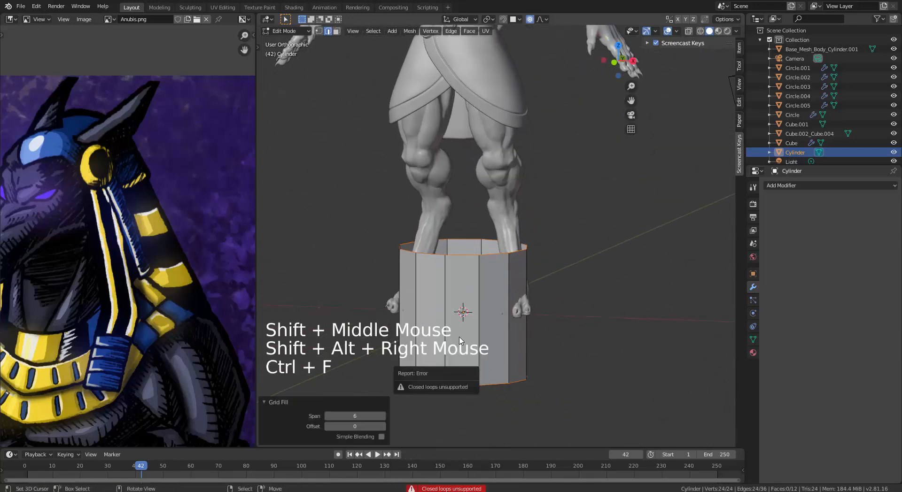
Step: Close only the cylinder's top rim with Grid Fill, using a span of 3
right_click(474, 255, "alt")
middle_click_drag(473, 255, 481, 296)
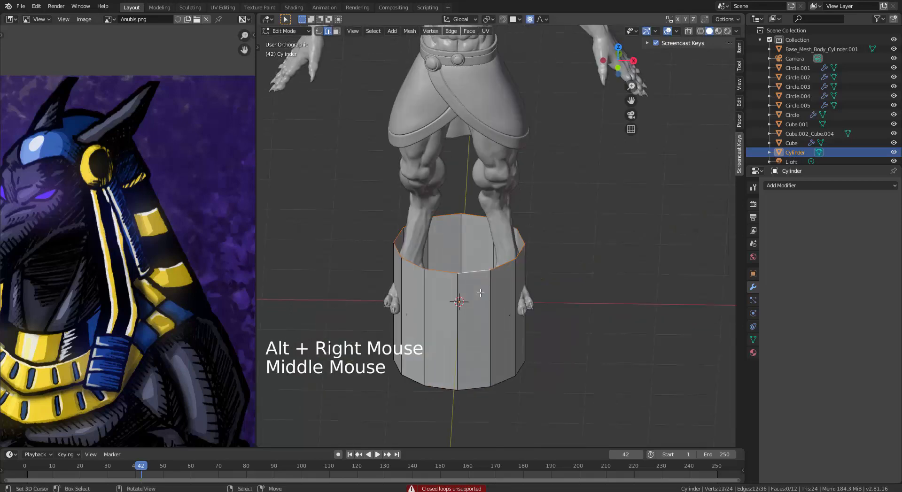
key("ctrl+f")
left_click(481, 294)
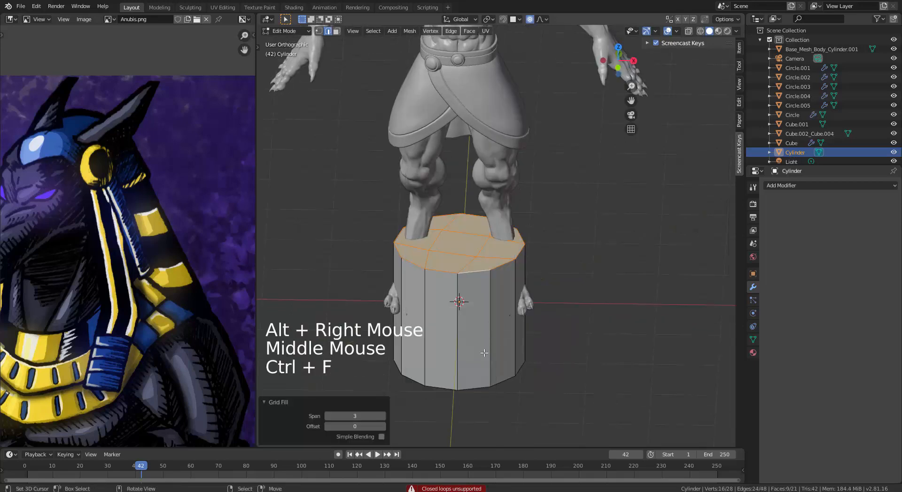
Step: Change the top cap's Grid Fill to span 2 and offset -3, and close the bottom rim with a Grid Fill of span 2
left_click(332, 418)
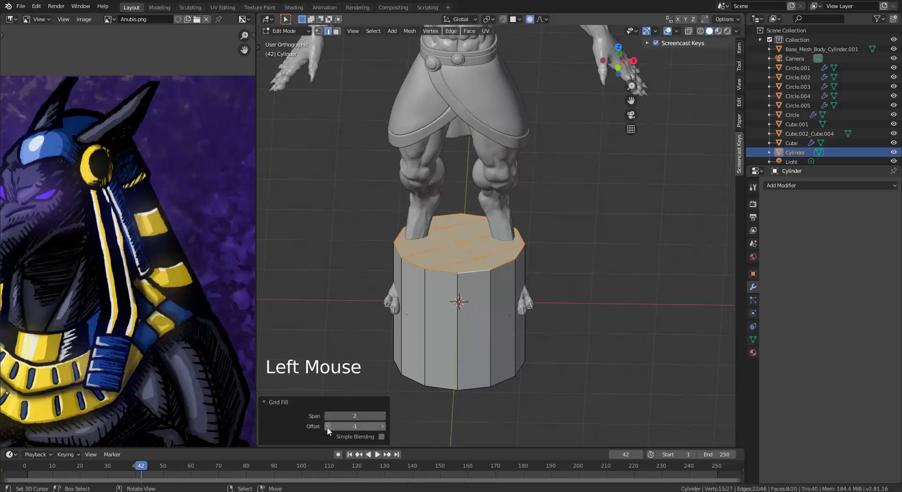
middle_click_drag(502, 322, 506, 292)
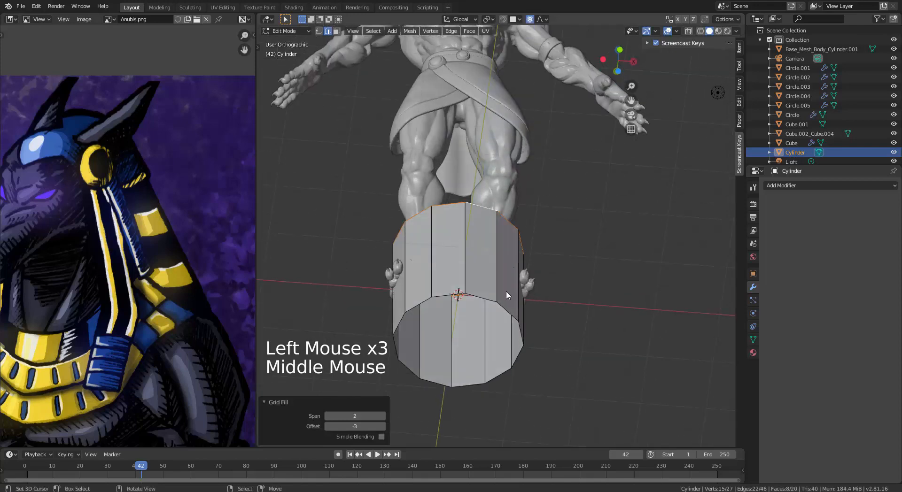
right_click(488, 294, "alt")
key("ctrl+f")
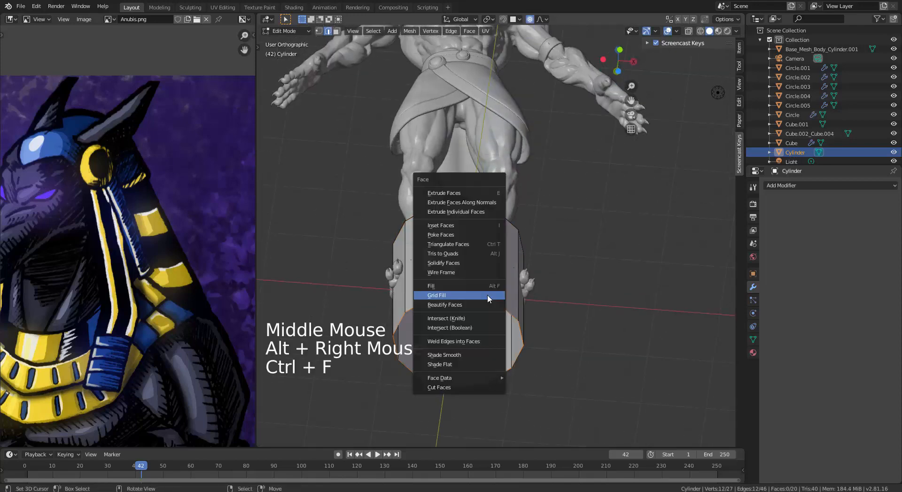
left_click(488, 297)
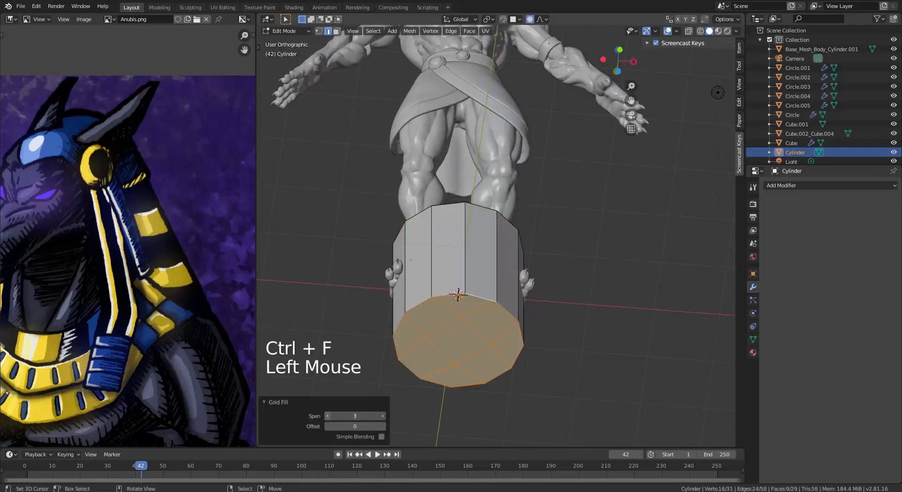
left_click(328, 427)
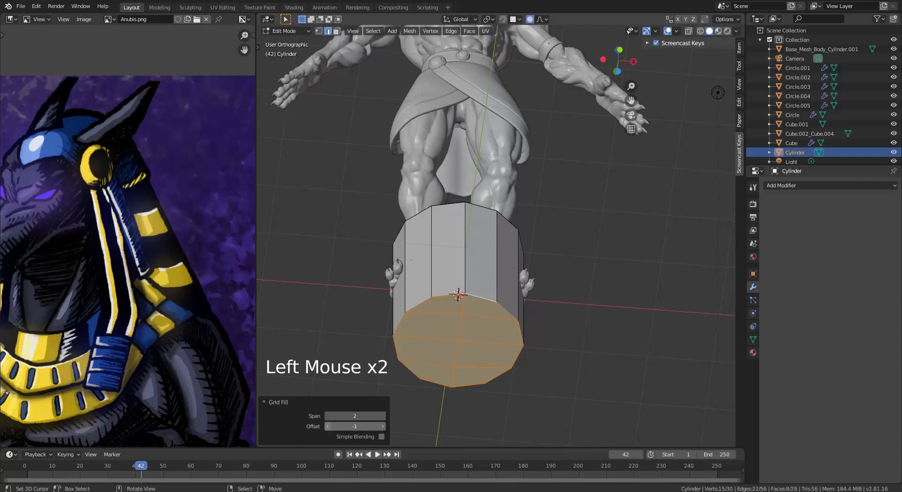
Step: Stretch the whole cylinder along Z into a tall column in two passes, using a factor of 1.775 for the second
middle_click_drag(473, 287, 497, 338)
key("a")
key("s")
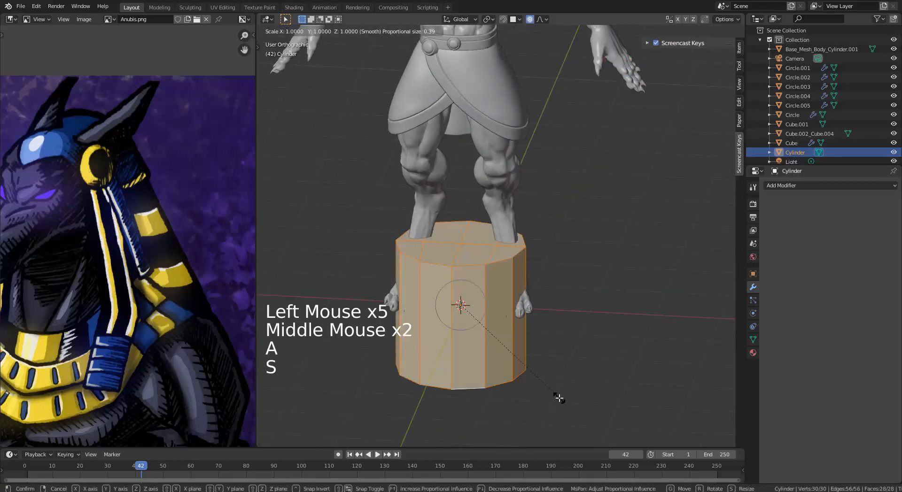
key("z")
key("Return")
scroll(453, 253, "down", 5)
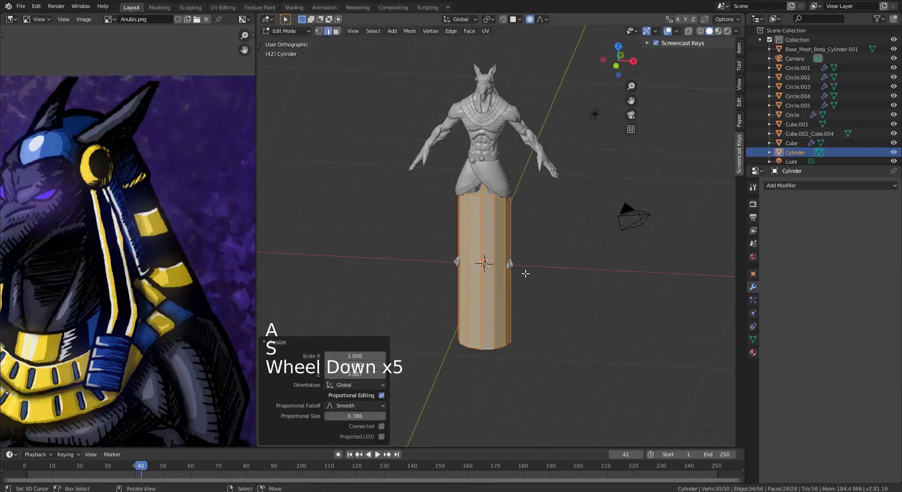
key("s")
key("z")
left_click(552, 294)
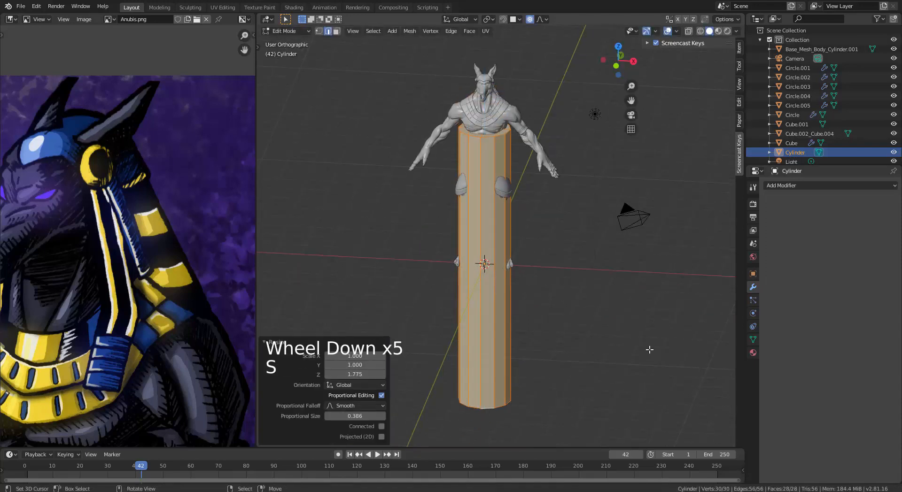
key("alt+s")
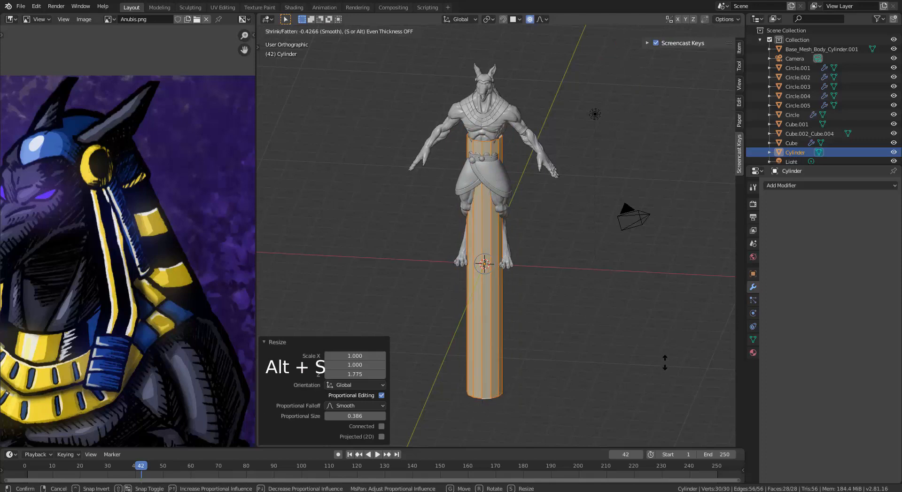
left_click(664, 366)
middle_click_drag(664, 366, 603, 393)
key("alt+s")
left_click(639, 378)
Step: Scale the column to 0.558 in X and Y while keeping its height, and flatten it further along Y
key("s")
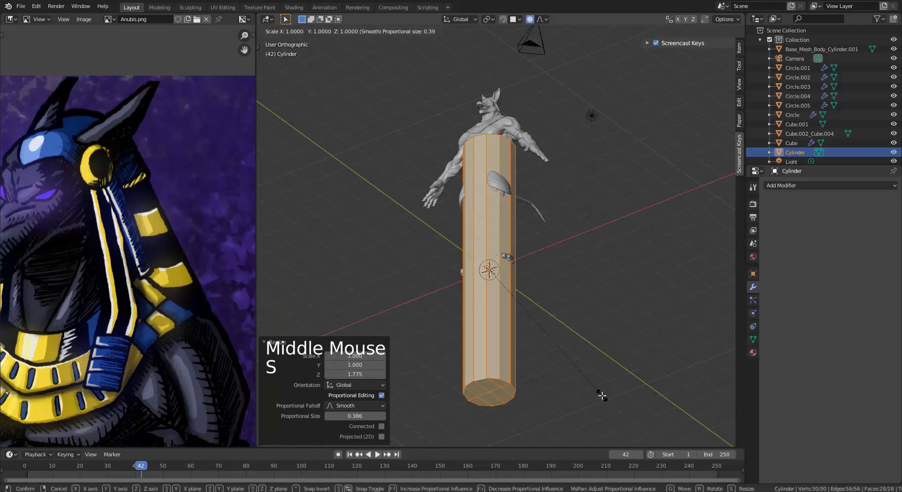
key("shift+z")
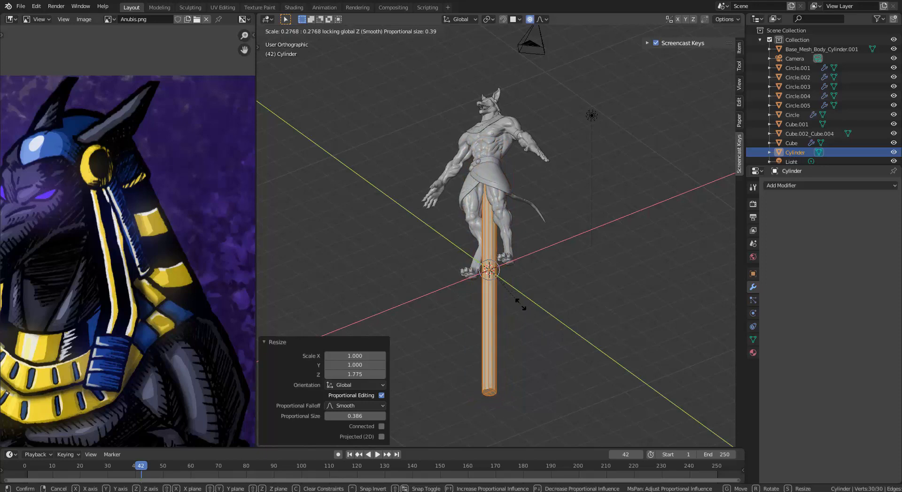
left_click(536, 342)
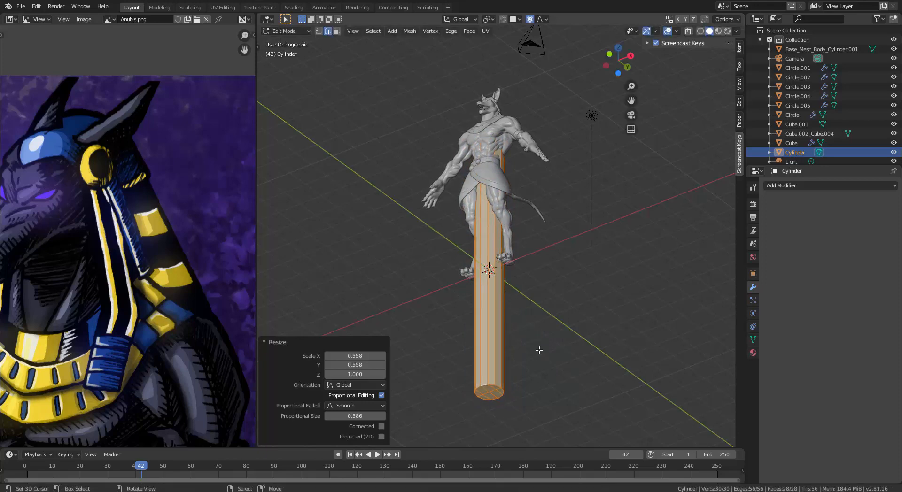
middle_click_drag(536, 342, 593, 336)
key("s")
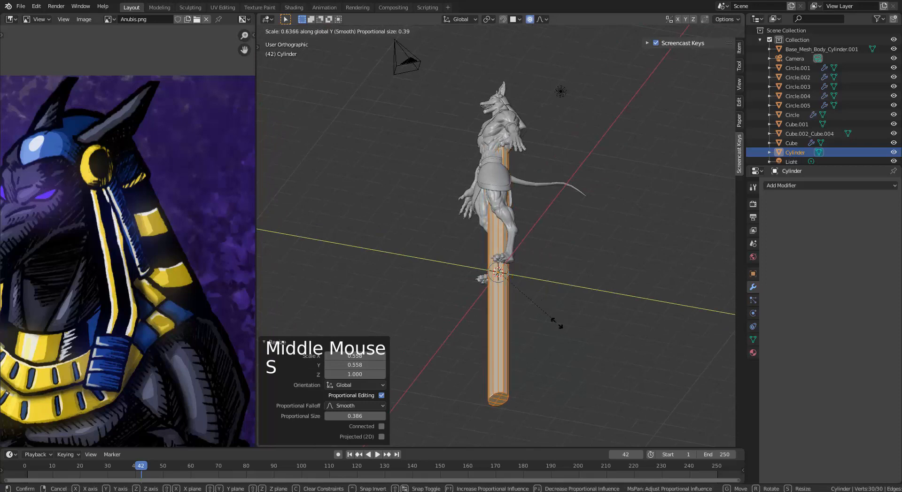
left_click(534, 316)
mouse_move(534, 316)
middle_mouse_down()
mouse_move(570, 300)
mouse_move(545, 315)
middle_mouse_up()
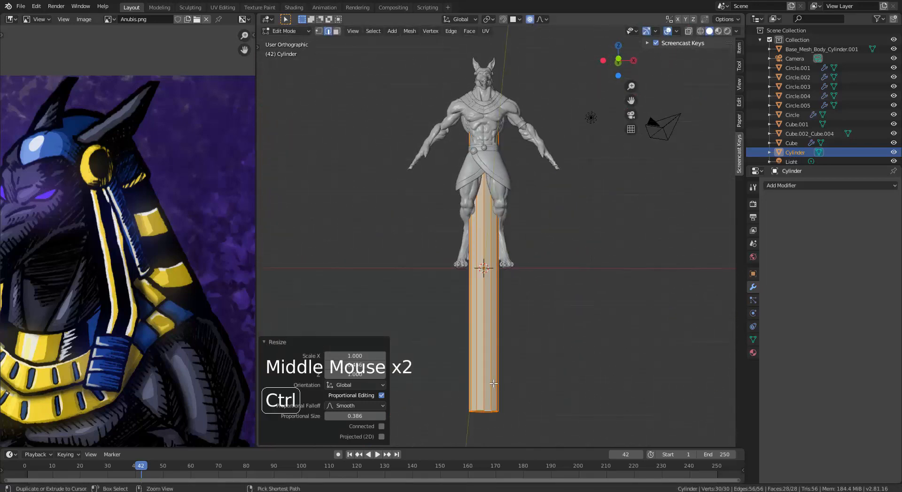
Step: Cut an edge loop near the column's lower end at factor 0.689 and bevel it 0.0415 m with 2 segments
key("ctrl+r")
left_click(499, 347)
left_click(533, 302)
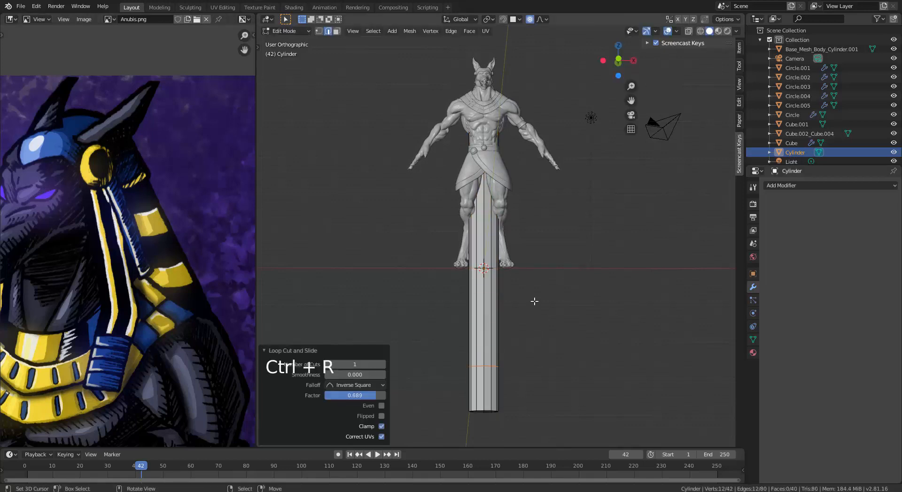
middle_click_drag(533, 302, 489, 238, "shift")
scroll(473, 283, "up", 4)
middle_click_drag(473, 283, 534, 294, "shift")
scroll(533, 294, "up", 2)
key("ctrl+b")
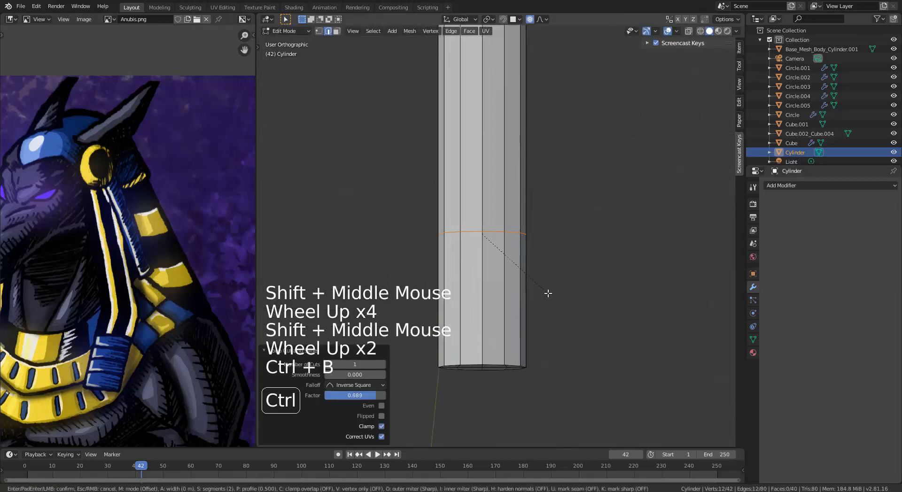
scroll(515, 259, "up", 2)
left_click(515, 259)
scroll(515, 259, "up", 2)
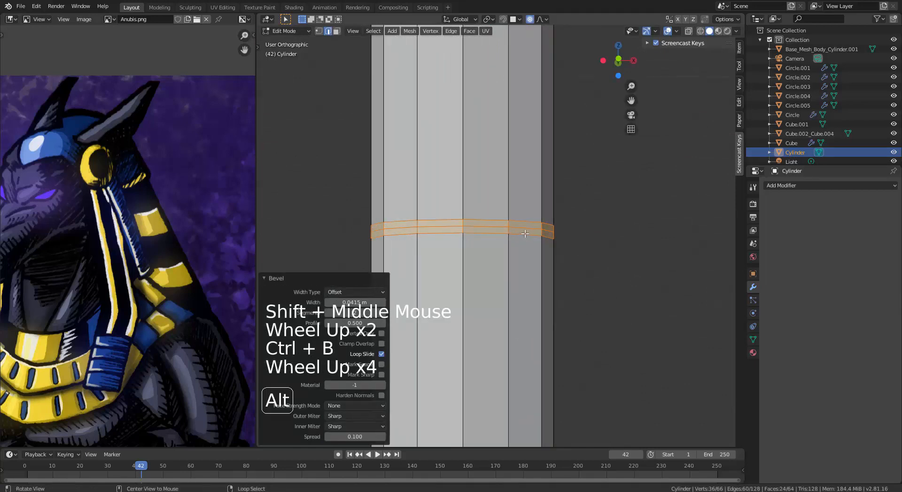
Step: Turn off proportional editing and shrink the bevel's middle edge loop inward to form a groove around the column
right_click(571, 279, "alt")
key("s")
key("Escape")
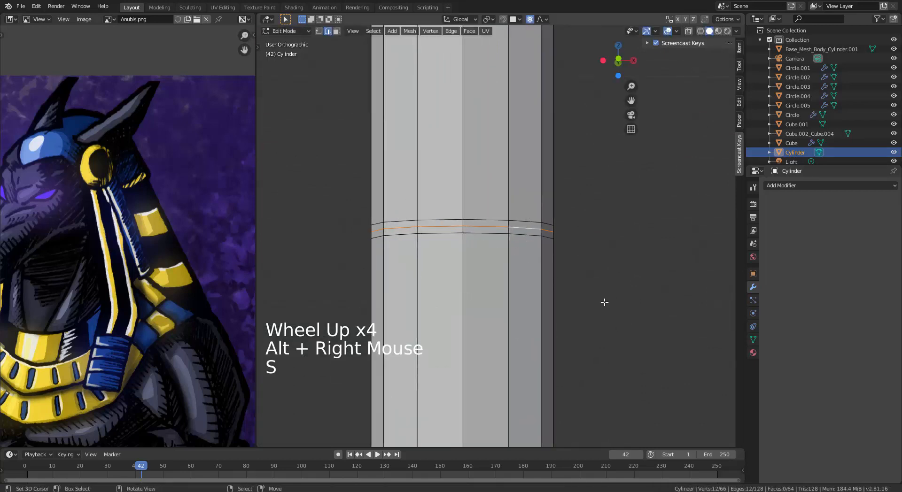
key("o")
key("alt+s")
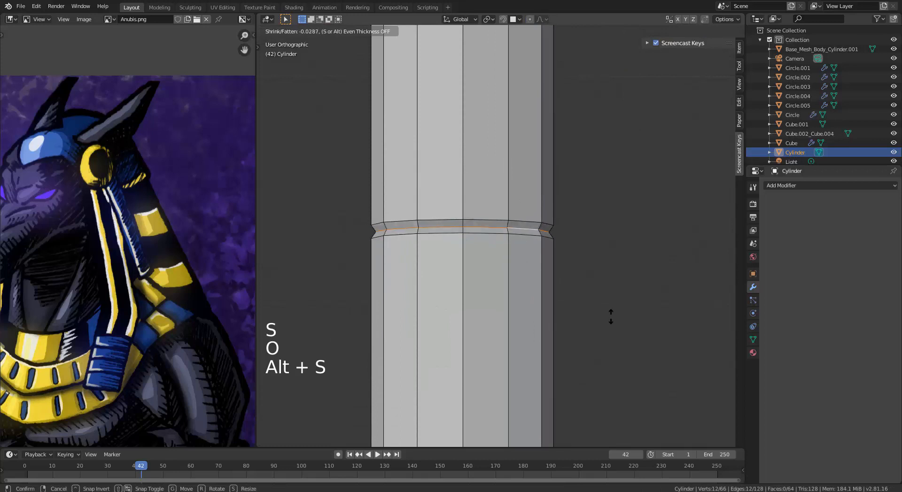
left_click(610, 318)
Step: Narrow the groove by scaling its two outer edge loops to 0.347 along Z, and bevel both loops
right_click(519, 222, "alt")
right_click(525, 234, "alt+shift")
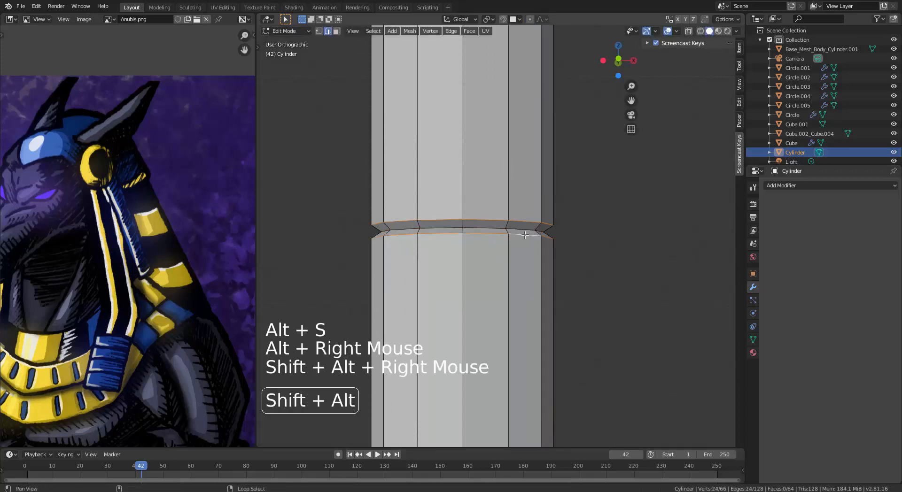
key("s")
key("z")
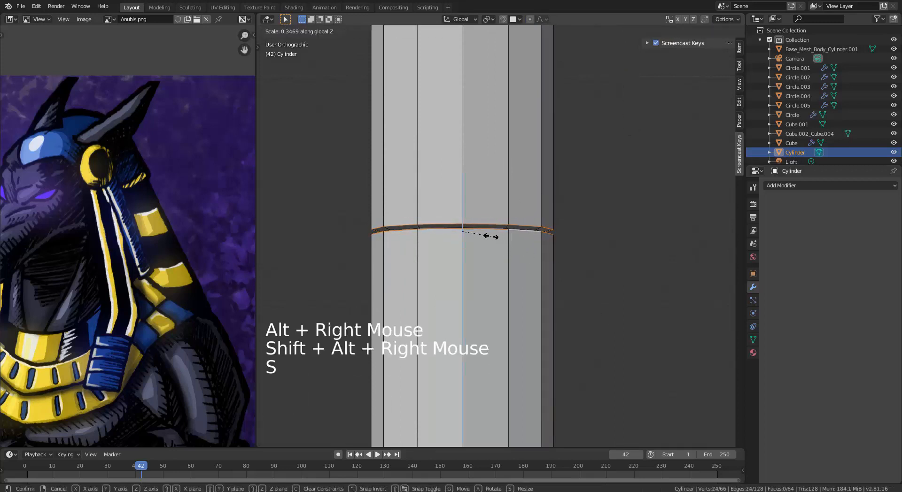
left_click(491, 237)
key("ctrl+b")
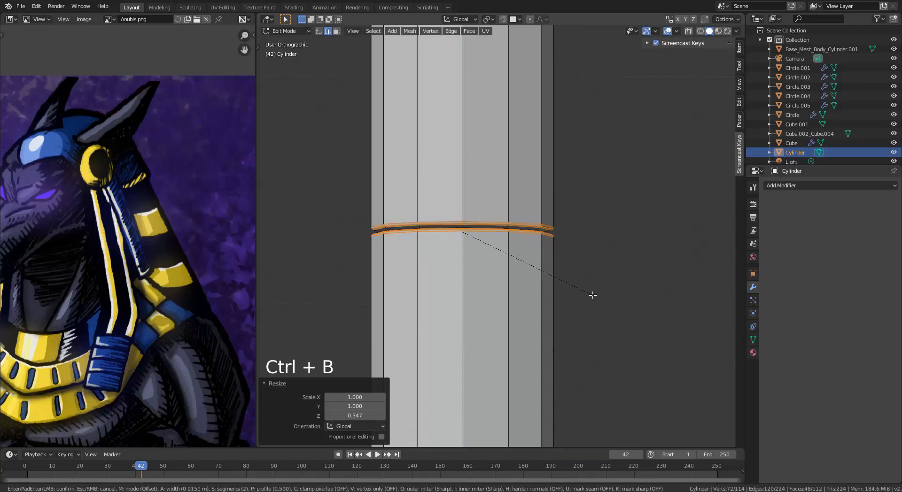
left_click(591, 295)
Step: Apply smooth shading to the column and return to editing its mesh
key("Tab")
scroll(523, 266, "down", 4)
middle_click_drag(523, 265, 435, 268)
scroll(491, 262, "down", 4)
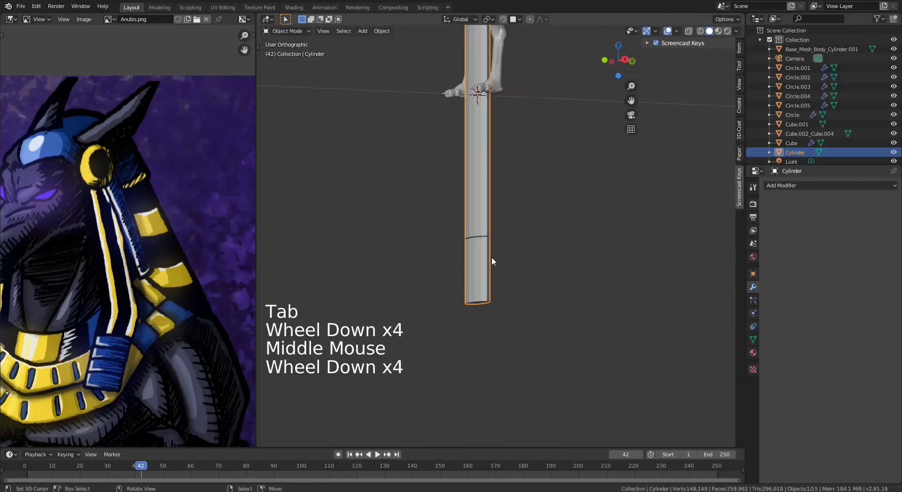
key("w")
key("Tab")
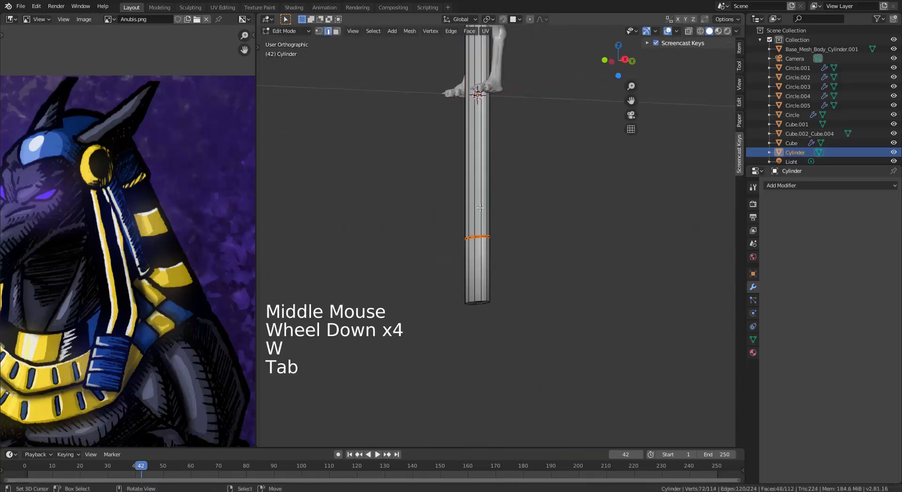
Step: In front view, move the whole column mesh 2.86 m in X and 1.65 m in Z, and add a Mirror modifier
key("a")
middle_click_drag(478, 208, 502, 303)
key("Tab")
key("Tab")
key("KP_1")
scroll(520, 226, "down", 2)
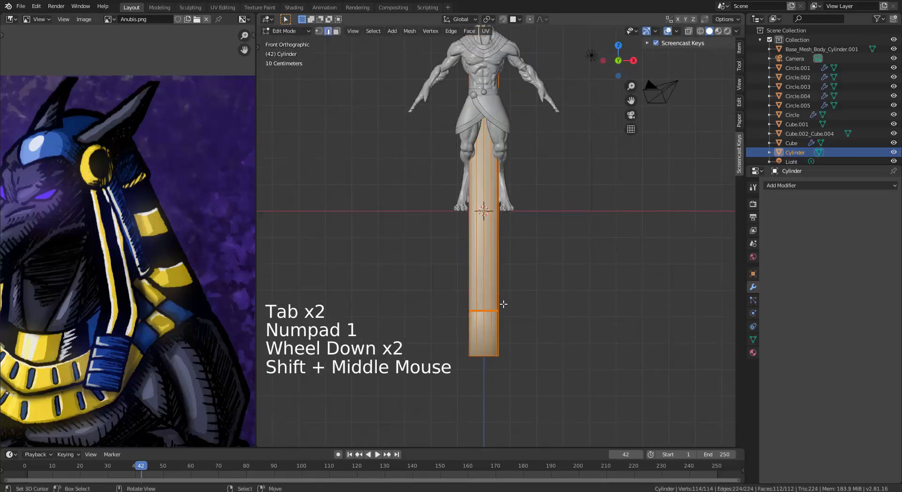
key("d")
key("g")
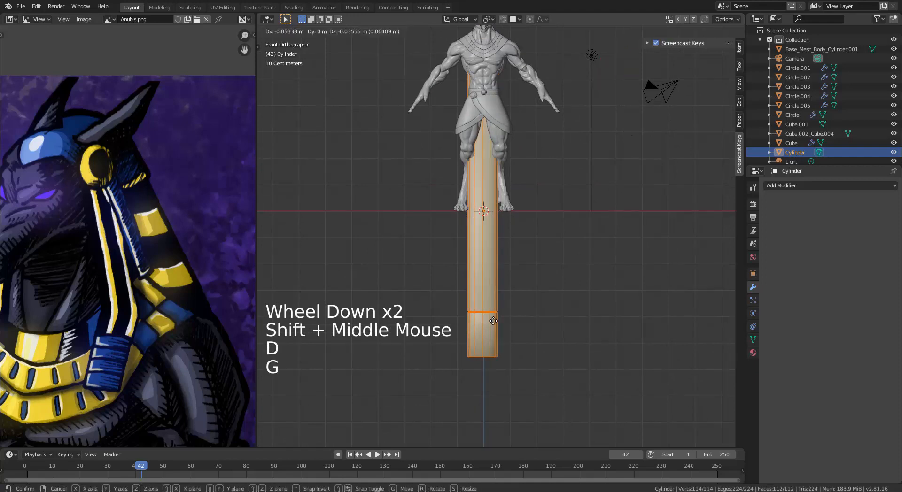
left_click(572, 270)
left_click(808, 186)
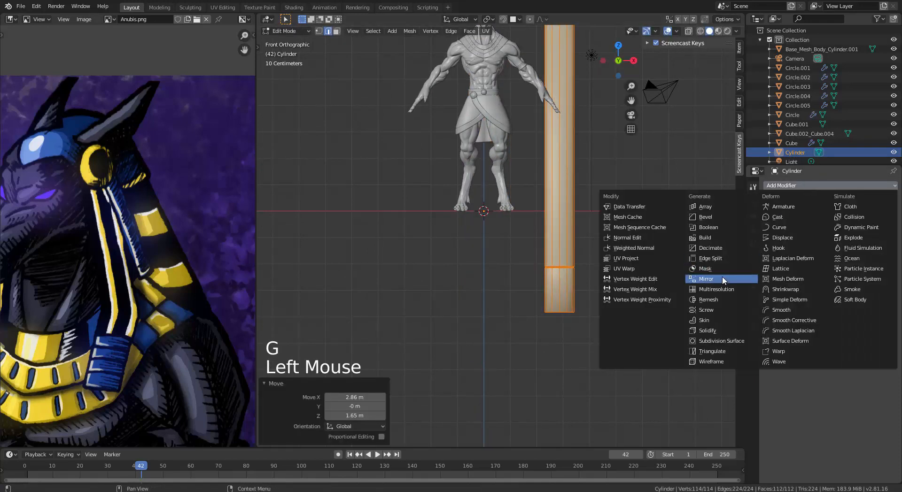
left_click(724, 279)
Step: Rotate the column mesh 90° about the Z axis so its narrow side faces the front
middle_click_drag(568, 178, 561, 284, "shift")
key("r")
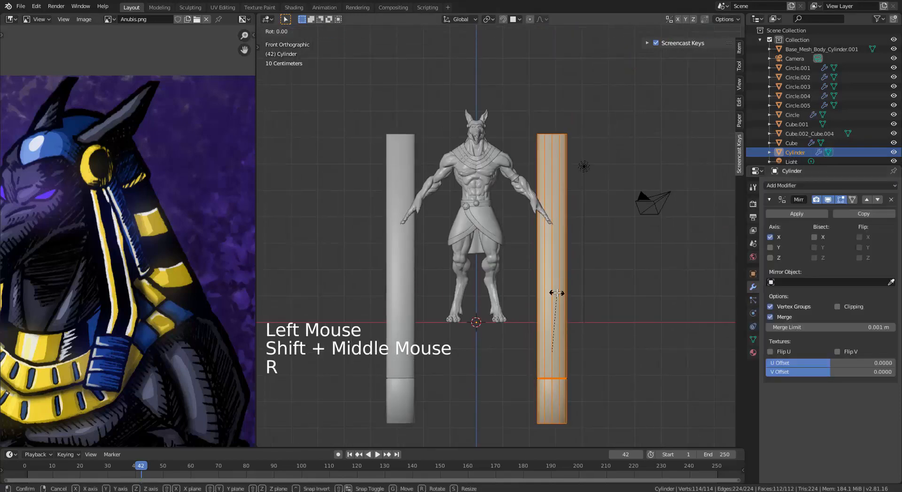
type("90")
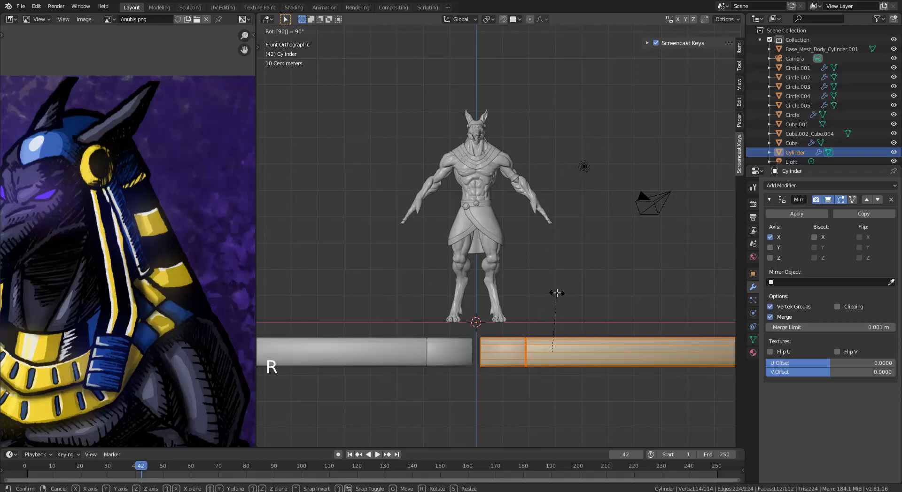
type("z")
key("Return")
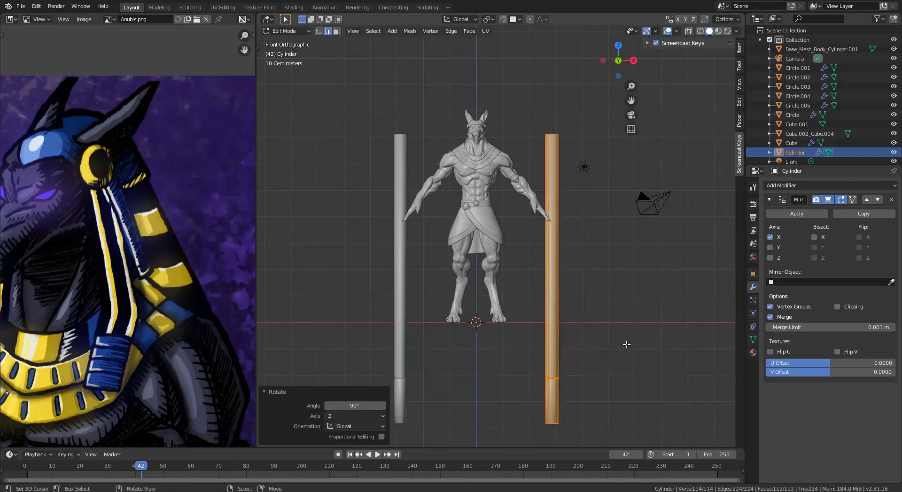
Step: Reposition the column beside the figure and scale it uniformly to 0.349
key("g")
left_click(598, 272)
key("s")
left_click(571, 278)
scroll(571, 278, "up", 3)
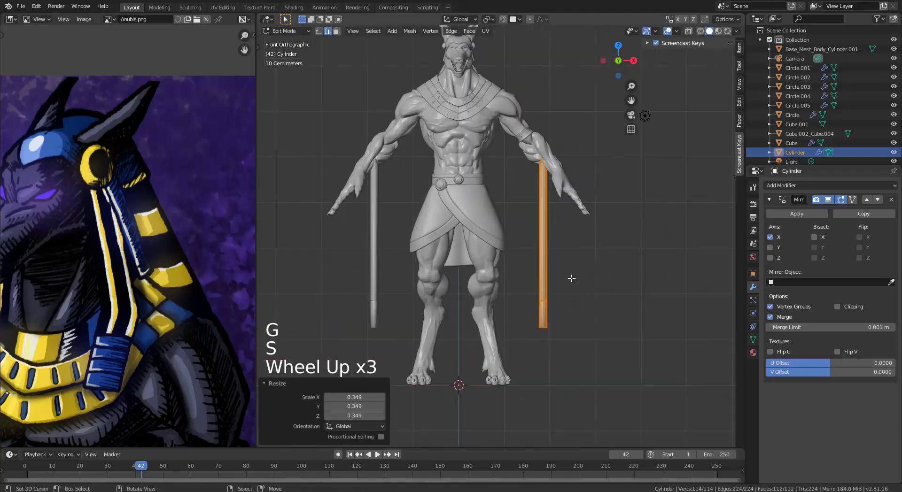
Step: Move and shrink the column to sit beside the head, with a last scaling of 0.563 and move of -0.144 m X, 0.463 m Z
key("g")
left_click(552, 170)
key("s")
left_click(525, 199)
middle_click_drag(526, 199, 542, 290, "shift")
key("g")
left_click(531, 224)
key("s")
left_click(524, 224)
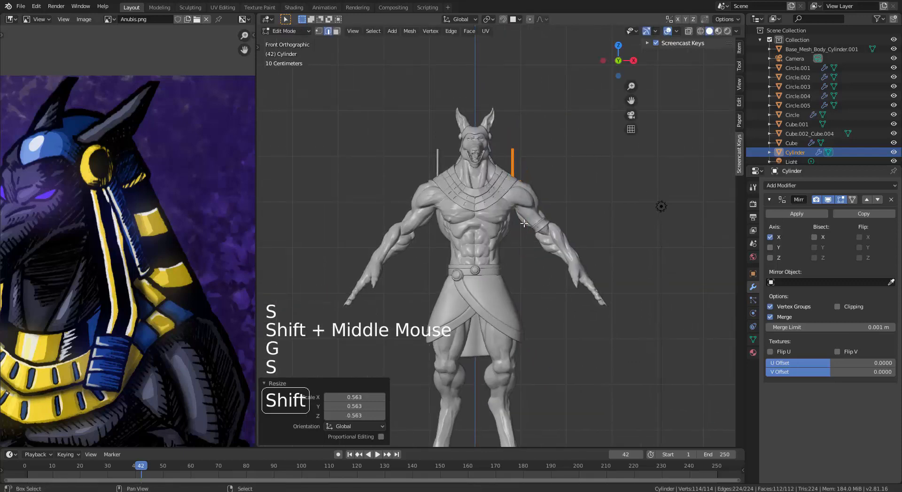
middle_click_drag(525, 223, 529, 271, "shift")
key("g")
left_click(533, 329)
Step: In right side view, shrink the column uniformly by 0.742 and again by 0.898 to suit the ear ornament
key("KP_3")
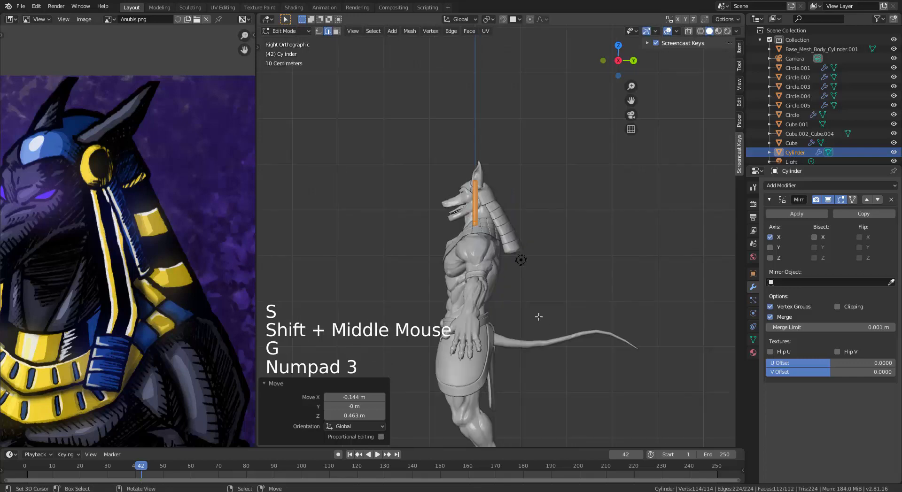
scroll(538, 317, "up", 7)
middle_click_drag(539, 318, 599, 358, "shift")
scroll(595, 315, "up", 3)
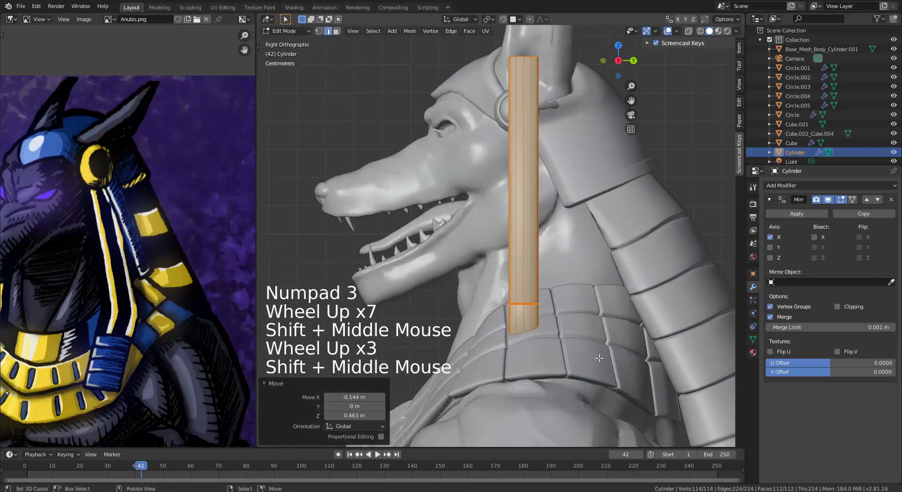
key("s")
left_click(579, 316)
scroll(579, 316, "up", 2)
key("s")
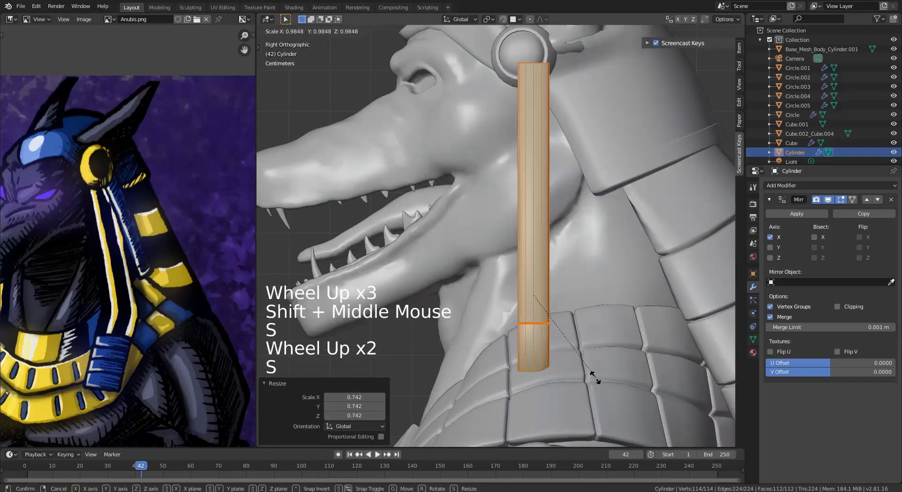
left_click(589, 369)
middle_click_drag(576, 331, 564, 367, "shift")
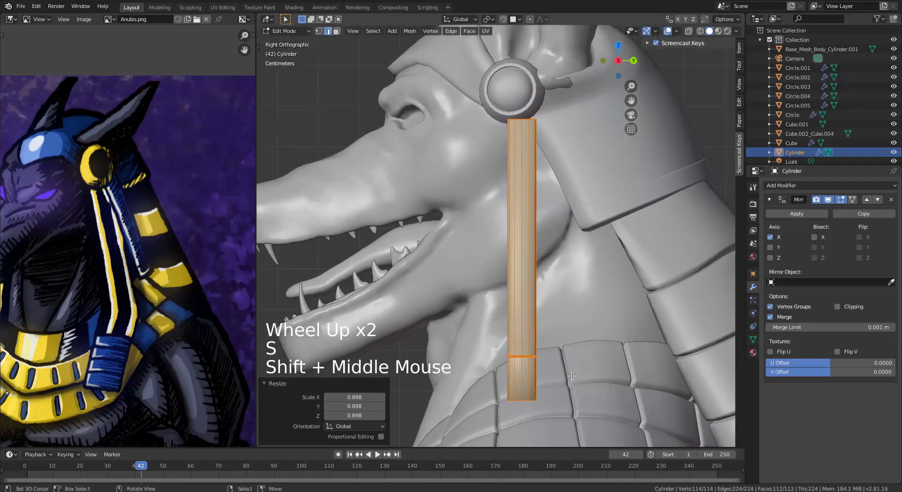
Step: Tilt the column -17.5° in side view and move it 0.151 m in Y and 0.0206 m in Z under the ear ornament
key("g")
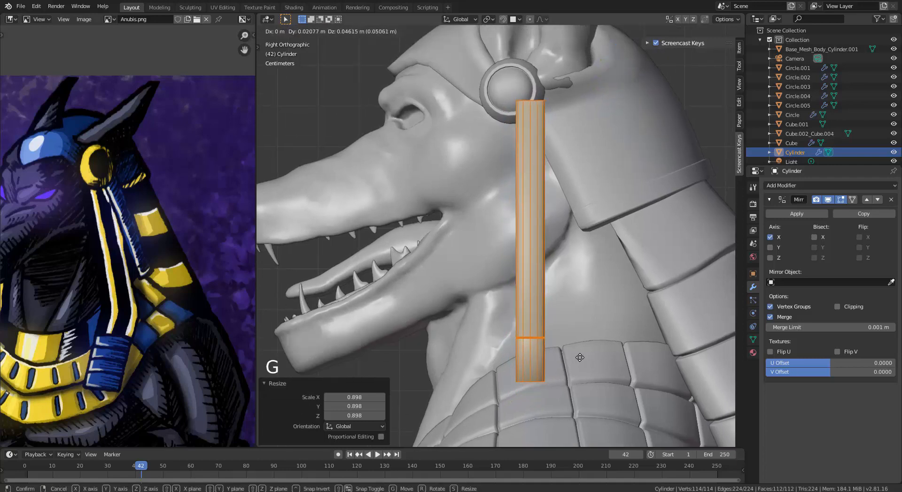
left_click(580, 358)
key("r")
left_click(611, 363)
key("g")
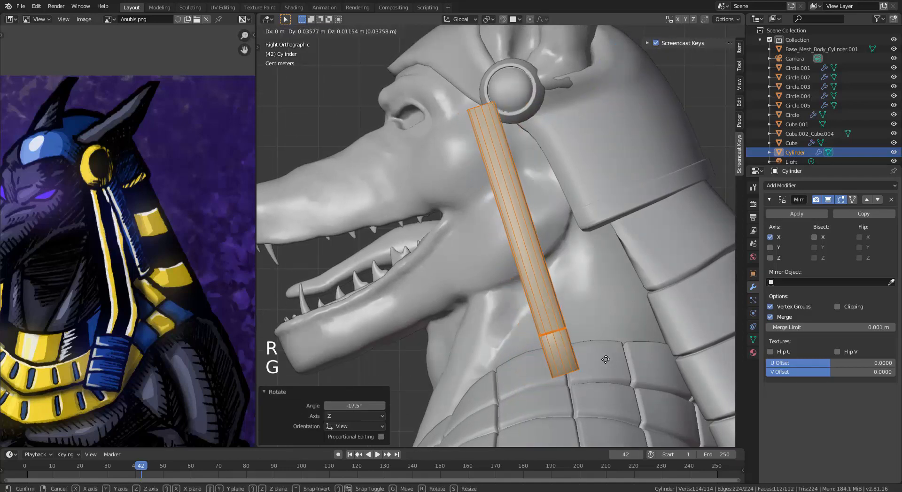
left_click(636, 356)
Step: In front view, bring the column against the head, rotate it -6.08° and shift it 0.03 m in X and 0.0138 m in Z
middle_click_drag(635, 356, 615, 331)
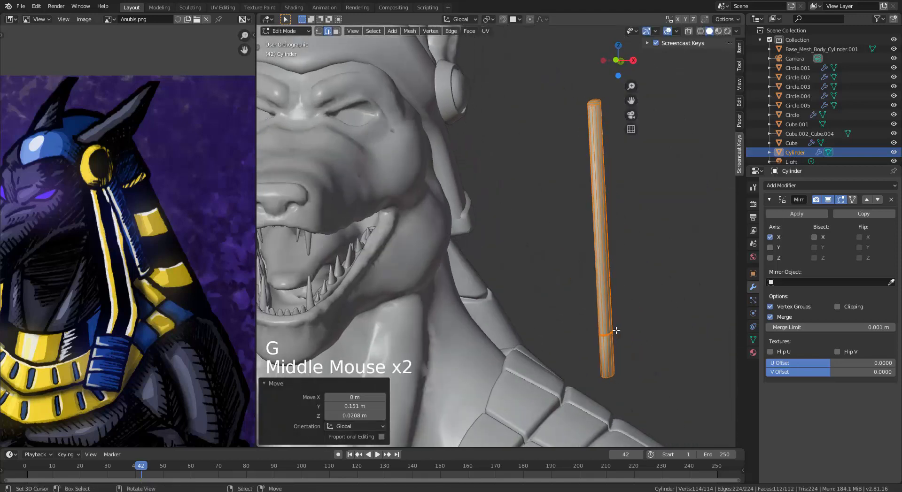
key("KP_1")
key("g")
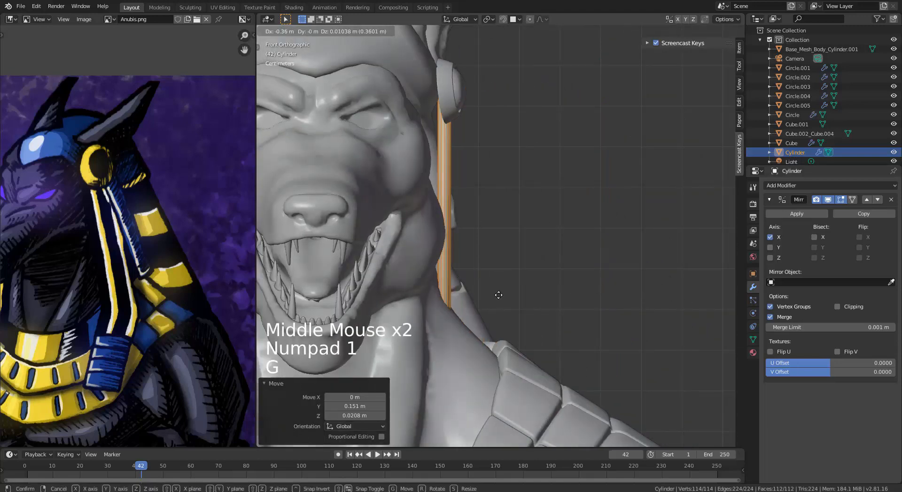
left_click(520, 321)
key("r")
left_click(565, 335)
key("g")
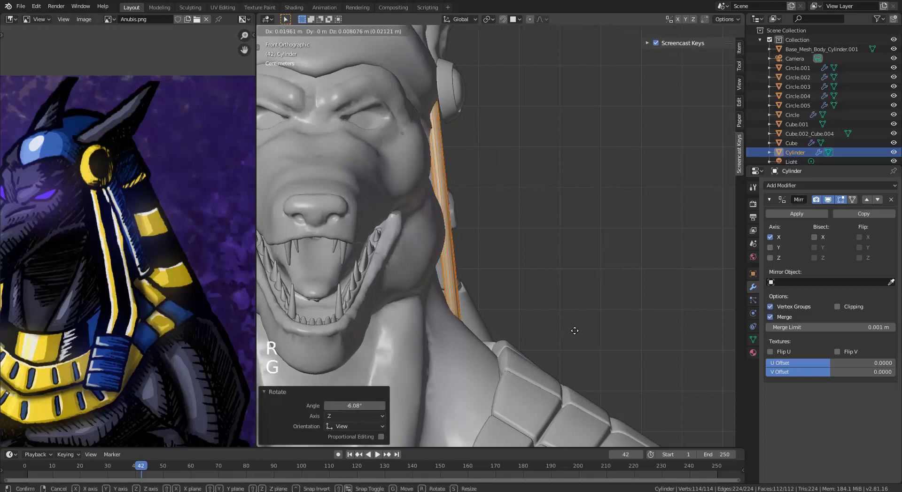
left_click(575, 332)
Step: Viewed from behind, rotate the column 8.48° and move its upper end back under the ear ornament
middle_click_drag(575, 331, 530, 343)
key("g")
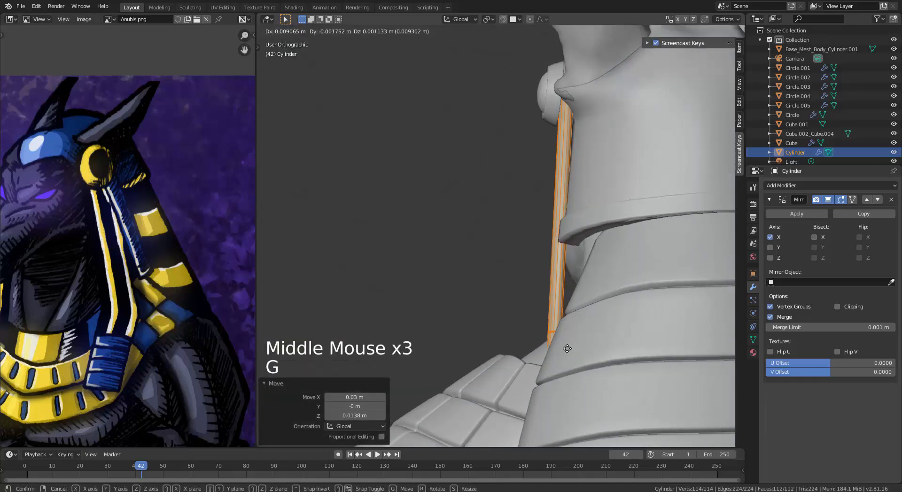
left_click(566, 347)
key("r")
left_click(596, 358)
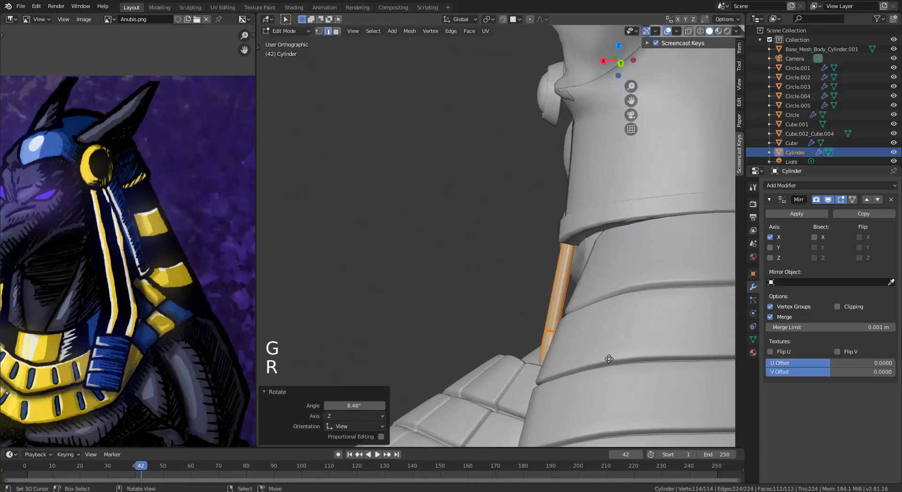
key("g")
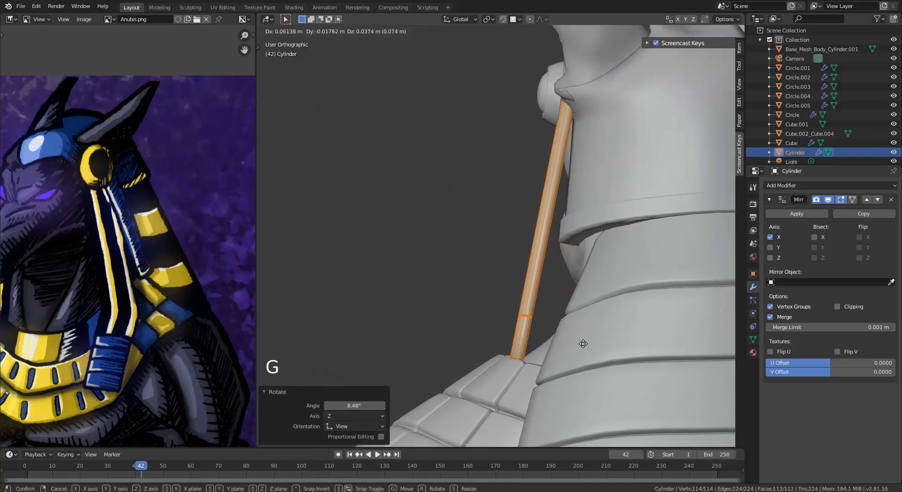
left_click(546, 347)
Step: Fine-tune the strand below the ear ornament with a 3.35° rotation and a small move of -0.0276 m in Y
middle_click_drag(546, 347, 589, 344)
key("g")
left_click(587, 329)
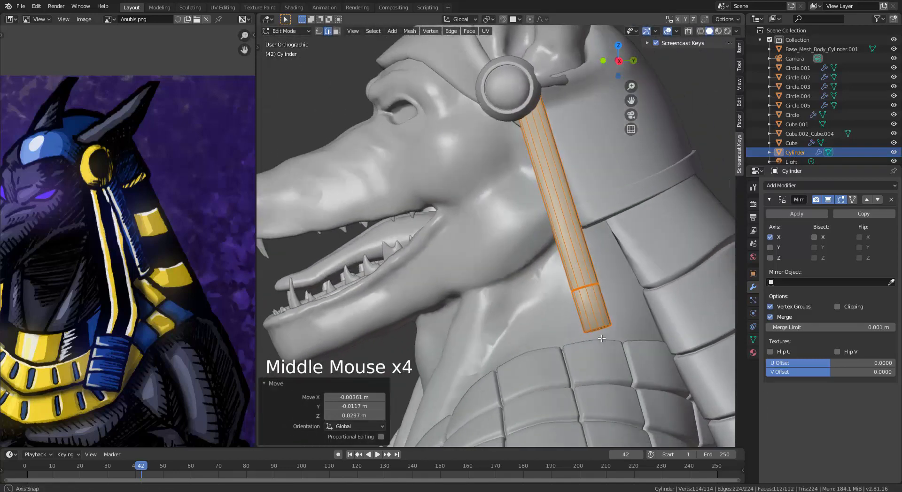
key("r")
left_click(612, 350)
key("g")
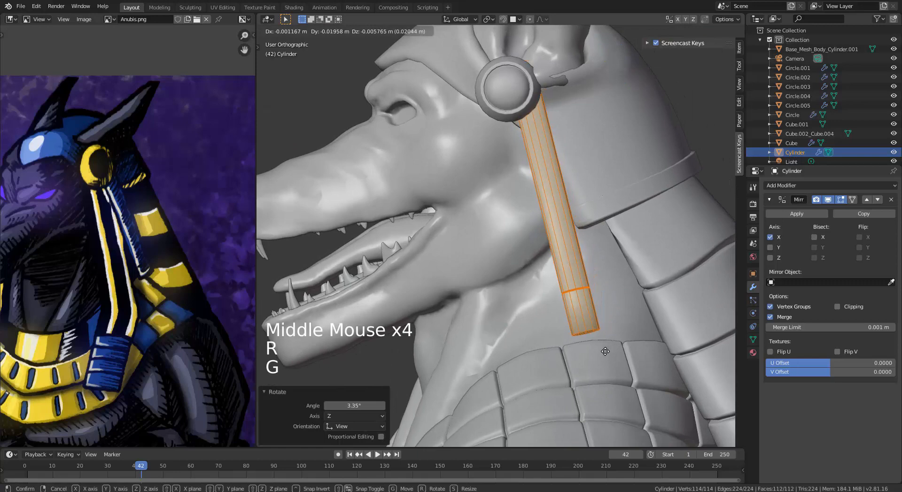
left_click(602, 352)
Step: Examine the staff and headdress strands in the reference image and compare them with the whole figure
middle_click_drag(601, 352, 507, 226)
scroll(455, 304, "down", 8)
scroll(455, 305, "down", 2)
scroll(147, 252, "down", 4)
scroll(147, 253, "down", 1)
middle_click_drag(148, 252, 16, 227, "shift")
scroll(116, 173, "up", 4)
scroll(86, 238, "down", 3)
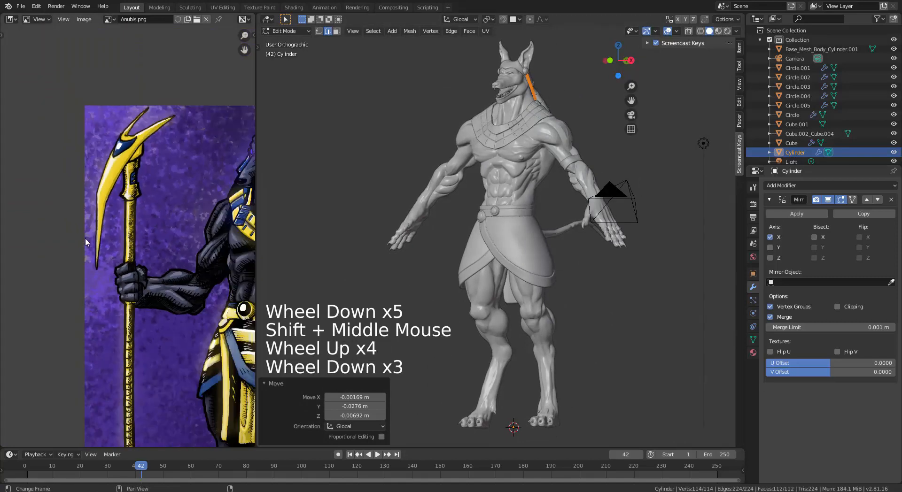
middle_click_drag(85, 237, 135, 210, "shift")
scroll(126, 353, "down", 1)
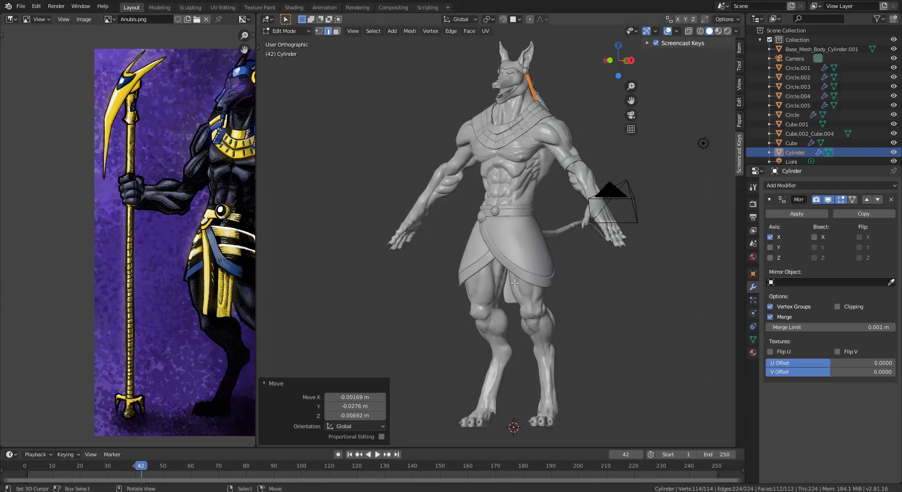
middle_click_drag(540, 175, 555, 226)
scroll(512, 257, "down", 3)
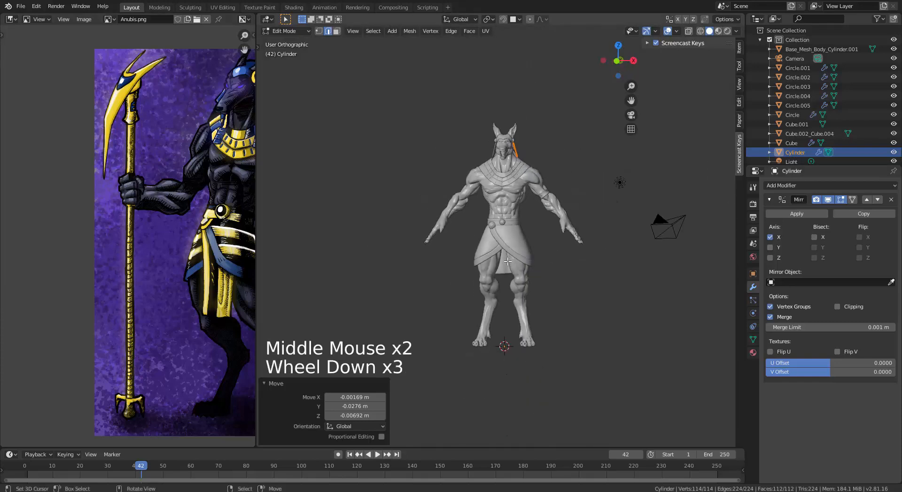
scroll(500, 289, "up", 3)
middle_click_drag(573, 290, 545, 310, "shift")
key("KP_1")
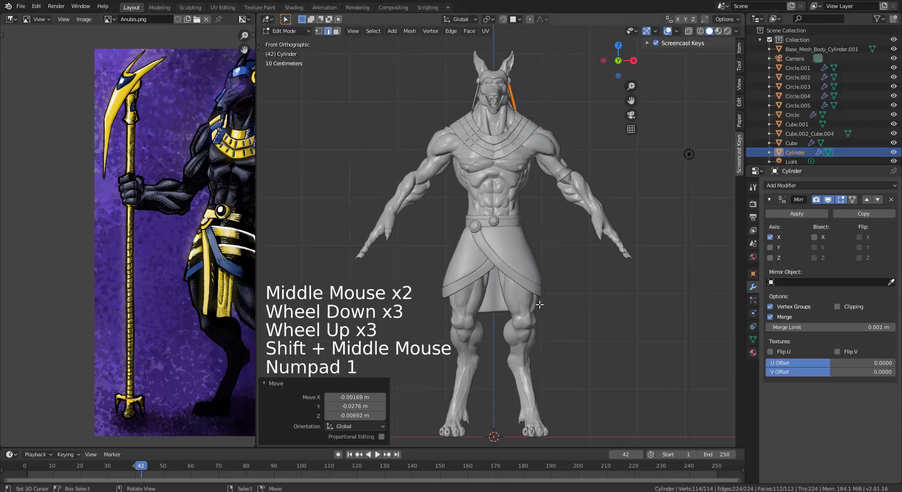
scroll(534, 342, "down", 1)
middle_click_drag(534, 343, 509, 333, "shift")
scroll(548, 341, "down", 2)
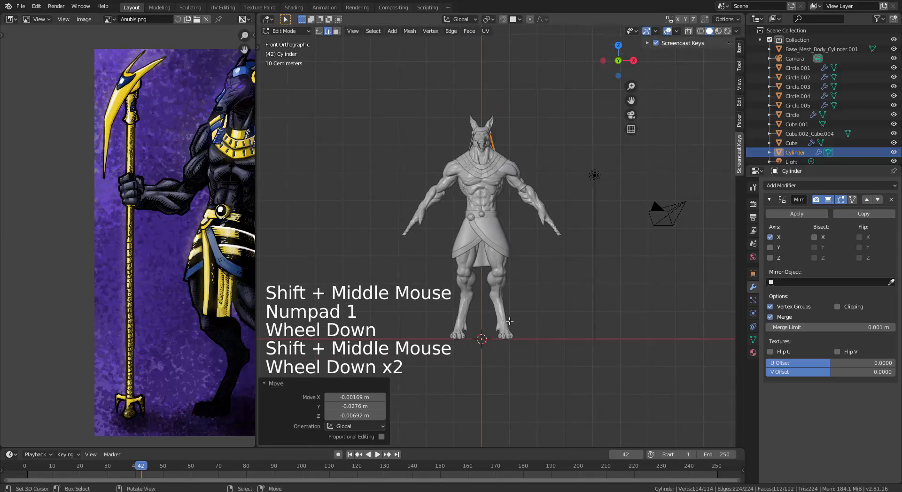
middle_click_drag(195, 267, 92, 243, "shift")
scroll(168, 280, "up", 4)
scroll(520, 297, "down", 3)
middle_click_drag(519, 298, 493, 270, "shift")
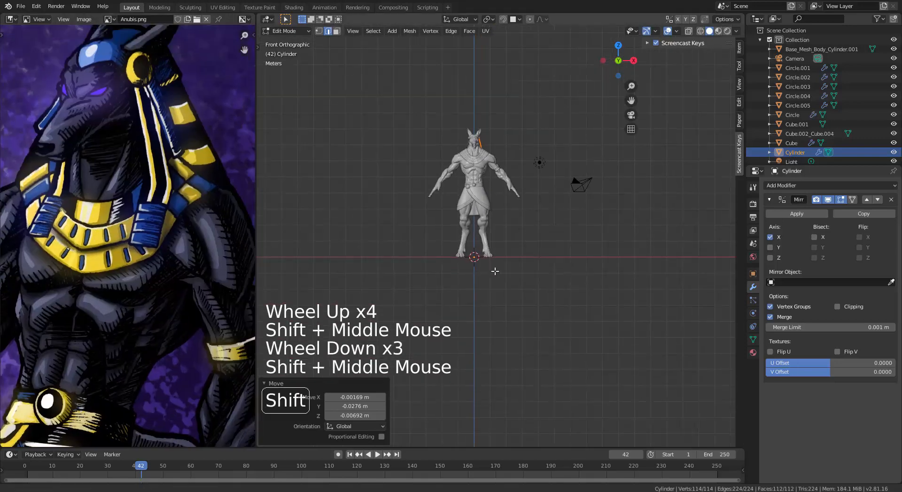
scroll(471, 328, "up", 3)
key("shift+a")
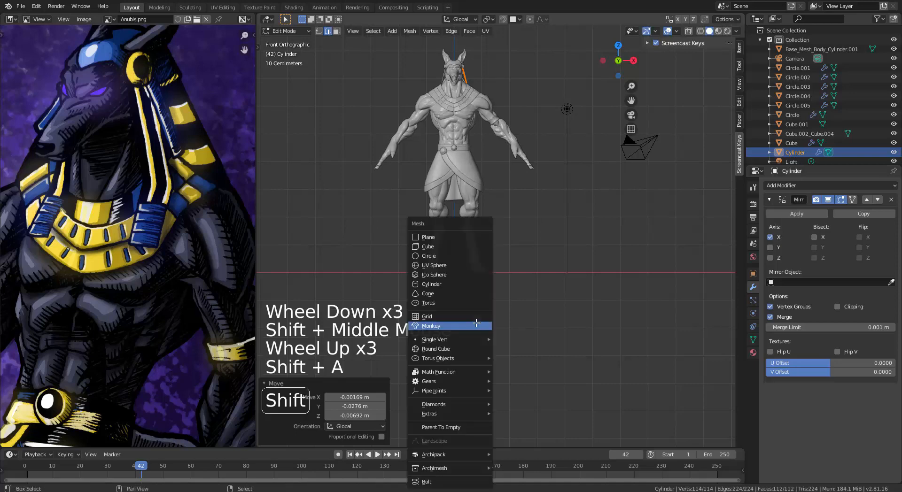
left_click(459, 237)
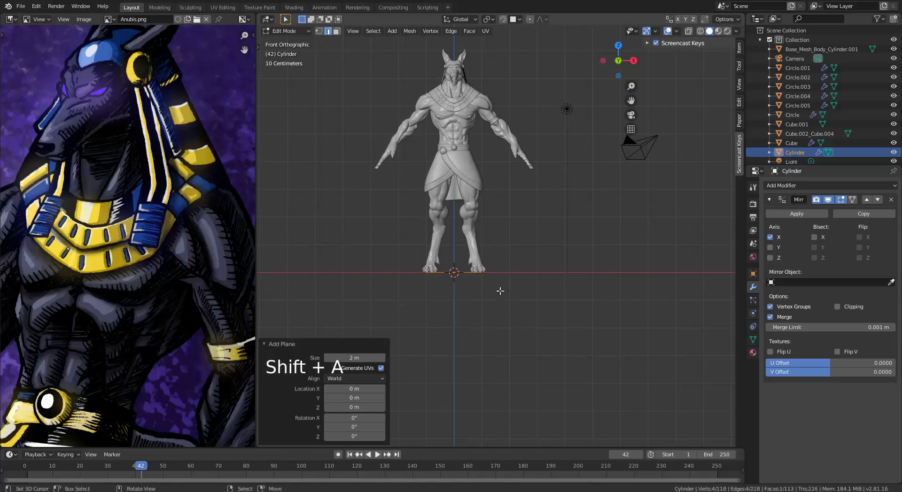
middle_click_drag(500, 291, 518, 309)
key("ctrl+z")
Step: Leave mesh editing of the column and add a plane as a separate object at the world origin
key("Tab")
key("shift+a")
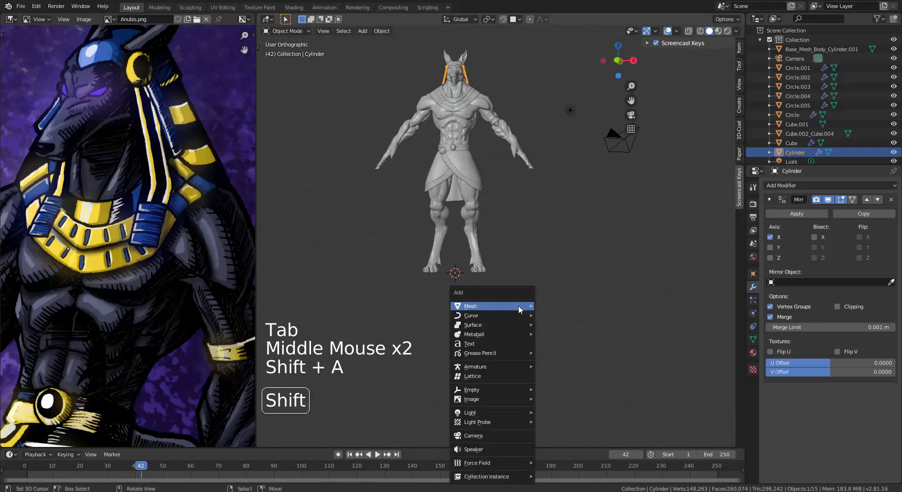
mouse_move(517, 305)
left_click(552, 61)
middle_click_drag(517, 184, 502, 247)
Step: Rotate the plane's mesh 90° about the X axis and stretch it by 4.872 along Z into a tall strip
key("Tab")
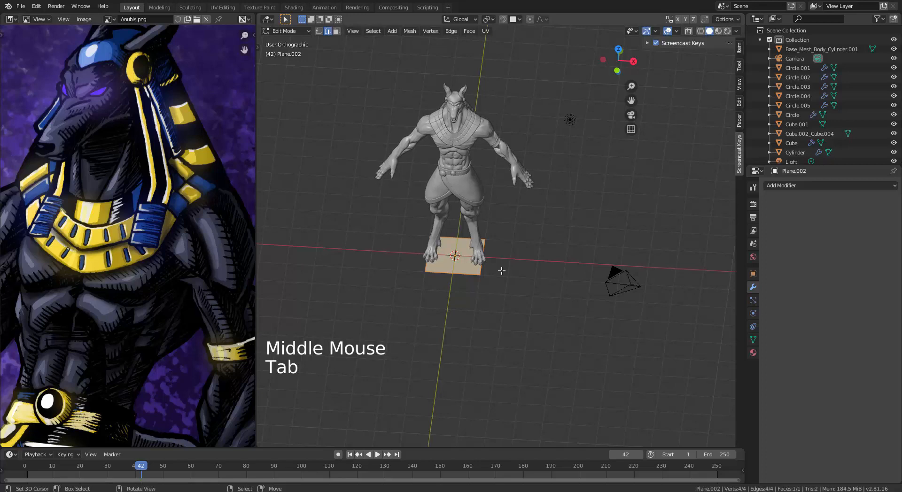
type("r")
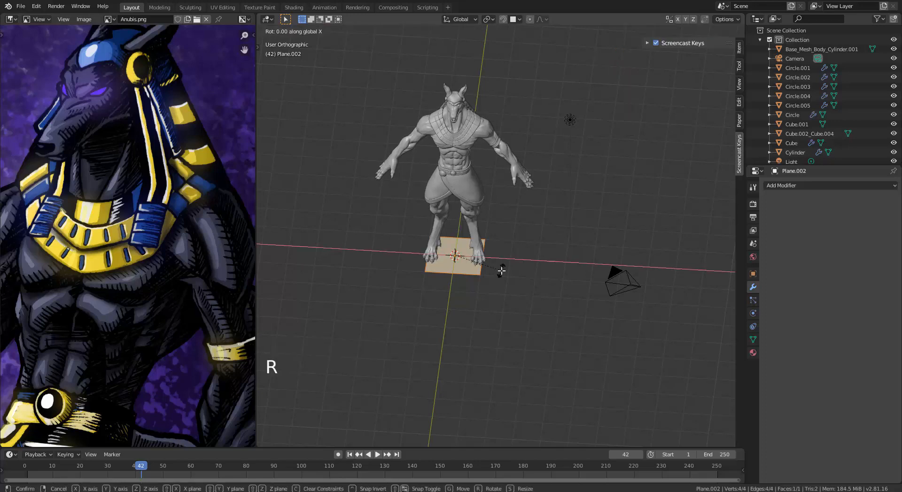
type("90")
key("Return")
middle_click_drag(502, 270, 499, 222)
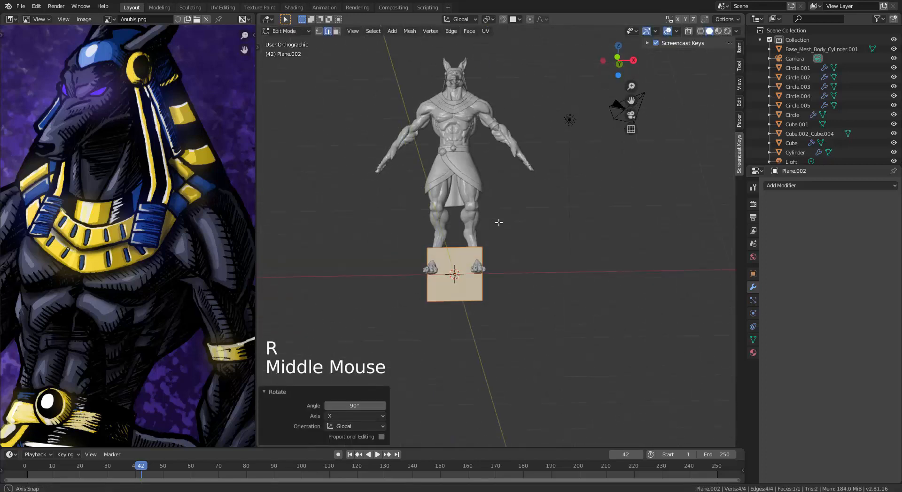
key("s")
key("z")
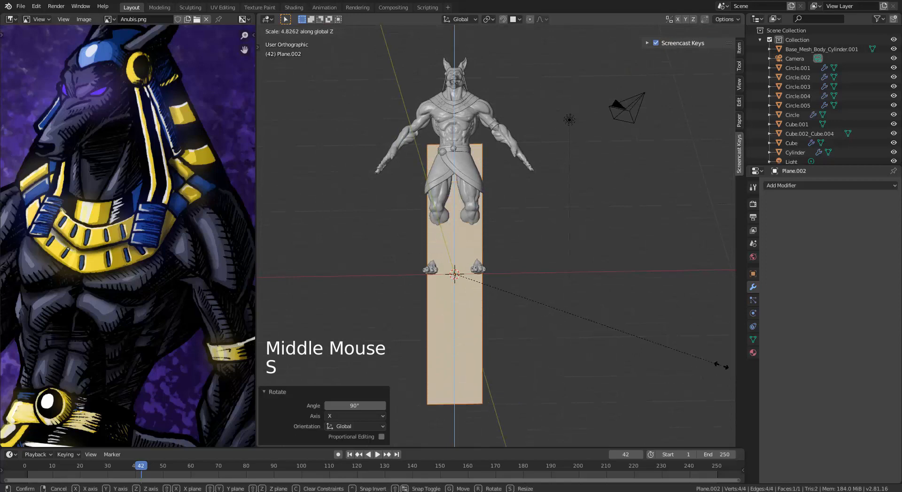
left_click(722, 365)
Step: Add a Mirror modifier to the plane and move its mesh 3.11 m in X, -0.21 m in Y and 0.118 m in Z
middle_click_drag(599, 353, 624, 356)
left_click(804, 188)
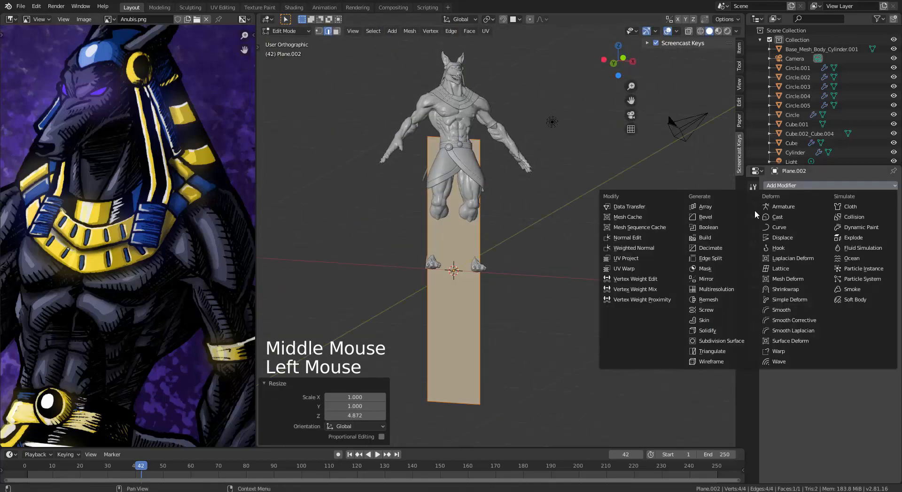
left_click(717, 279)
middle_click_drag(506, 311, 569, 330)
key("g")
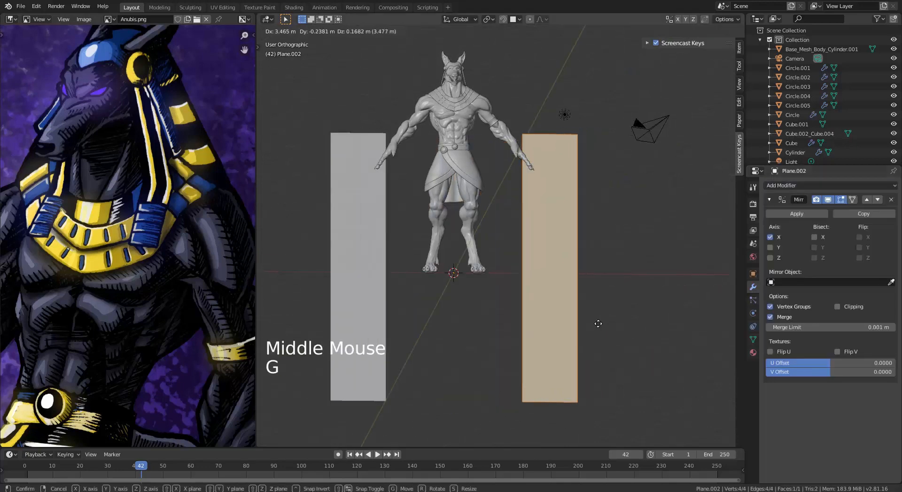
left_click(598, 322)
Step: Move the mirrored strip up and inward in front of the figure and scale it uniformly to 0.474
middle_click_drag(596, 274, 610, 316)
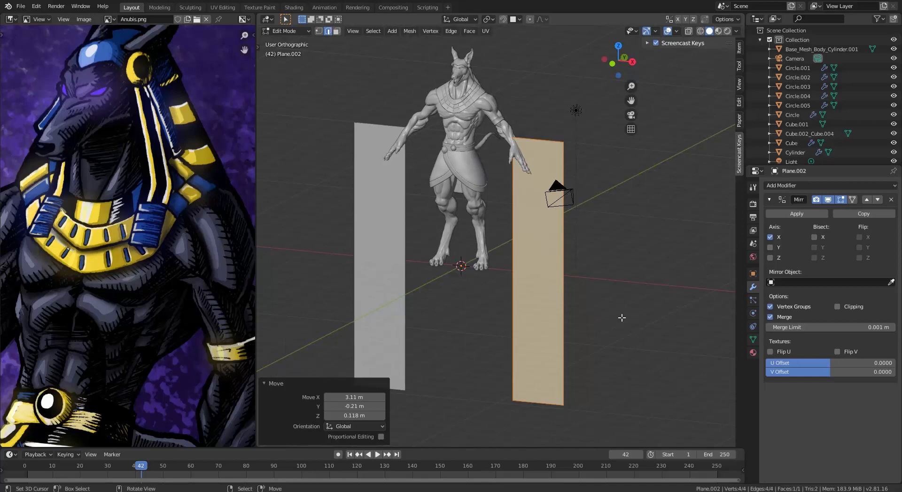
middle_click_drag(622, 318, 640, 292)
key("g")
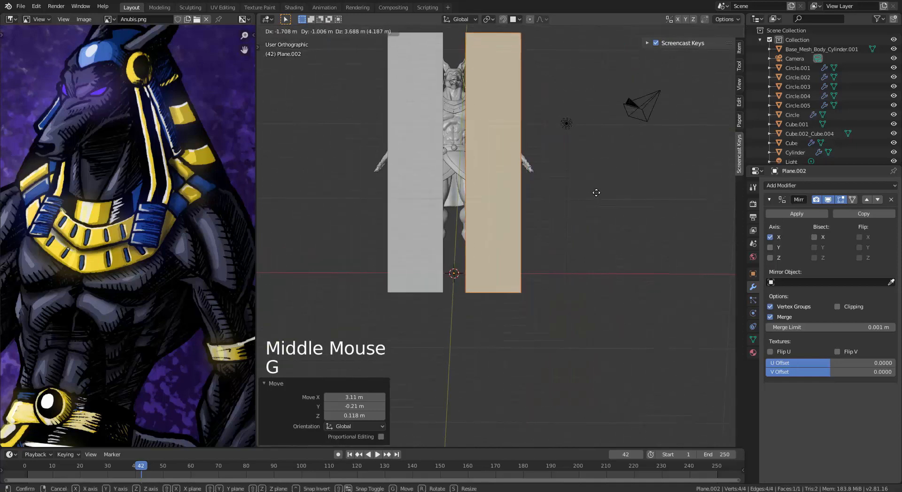
left_click(598, 185)
key("s")
left_click(556, 237)
middle_click_drag(554, 237, 607, 333, "shift")
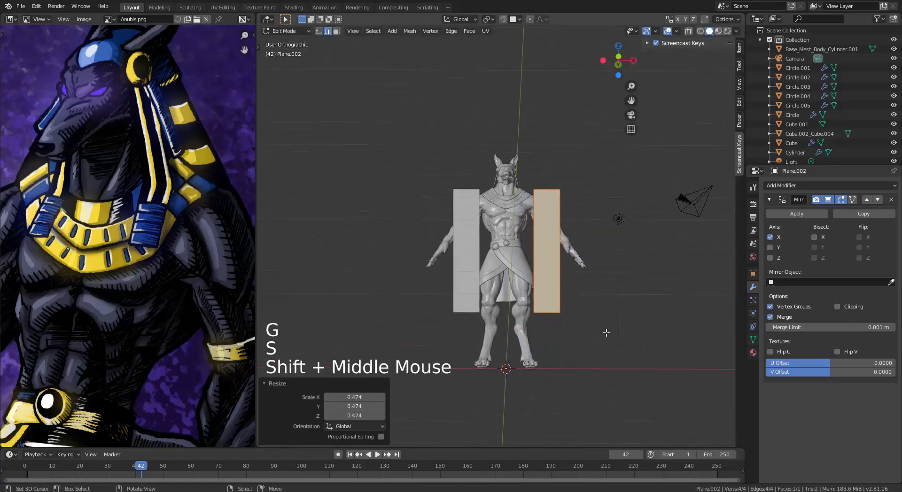
Step: Shrink the strip further and move it -0.686 m in X, -0.569 m in Y and 2.07 m in Z beside the head
key("s")
left_click(579, 313)
key("g")
left_click(575, 277)
scroll(575, 277, "up", 3)
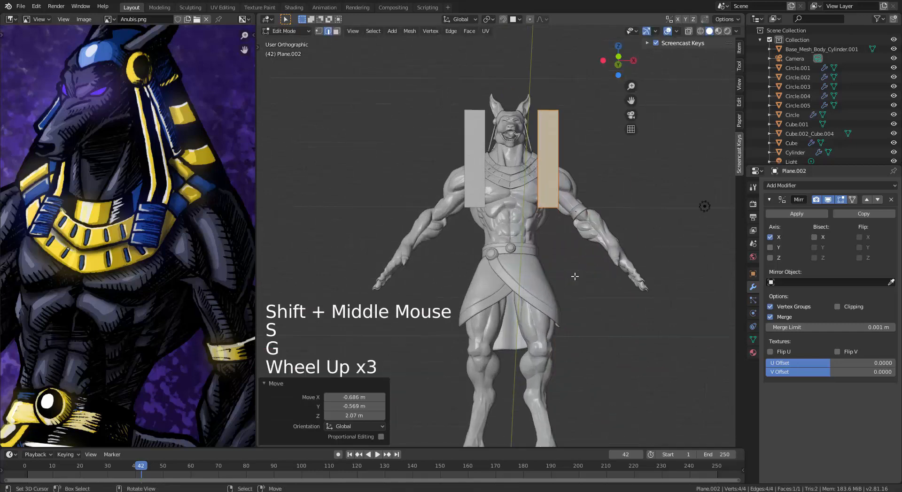
Step: In front view, resize the strip and reposition it closer to the head
key("KP_1")
scroll(573, 263, "up", 3)
middle_click_drag(573, 249, 491, 287, "shift")
key("s")
left_click(577, 306)
key("g")
left_click(559, 244)
Step: Adjust the strip's position beside the head and scale it uniformly to 0.926
scroll(559, 244, "up", 3)
scroll(548, 313, "up", 3)
key("g")
left_click(536, 301)
scroll(536, 302, "up", 1, "shift")
key("s")
left_click(571, 336)
Step: In side view, move the strip 1.7 m in Y so it sits beside the head
key("KP_3")
key("KP_Enter")
scroll(491, 288, "down", 3)
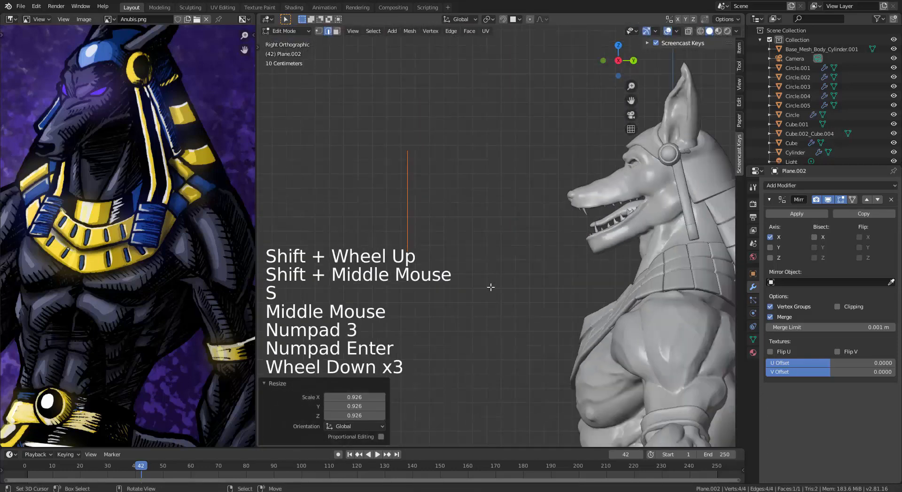
key("g")
left_click(735, 288)
Step: Rotate the strip about global Z and move it -0.0637 m in X, 0.0751 m in Y and -0.0393 m in Z beneath the ear ornament
key("r")
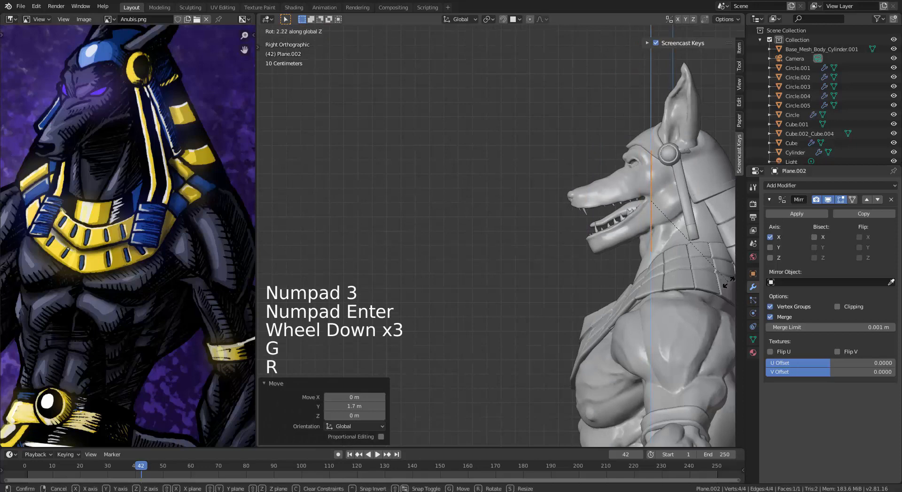
middle_click_drag(674, 292, 692, 311)
key("r")
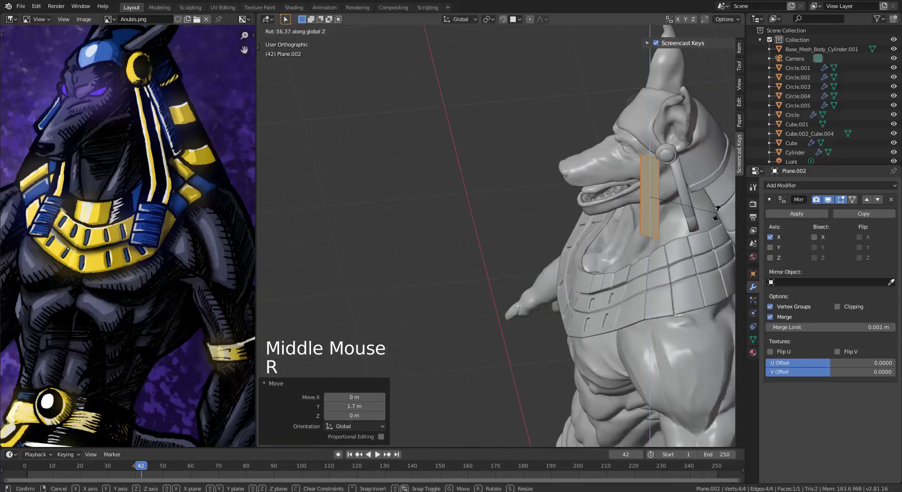
left_click(713, 208)
middle_click_drag(713, 208, 583, 276)
key("g")
left_click(600, 283)
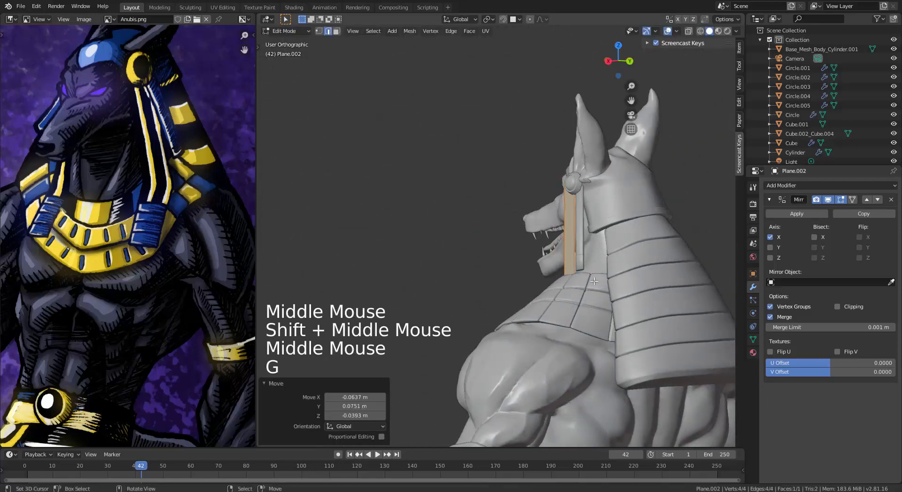
Step: In front view, tilt the strip outward along the head, then shift it 0.0174 m in X and 0.0161 m in Y
middle_click_drag(600, 283, 602, 292)
key("KP_1")
scroll(609, 282, "up", 5)
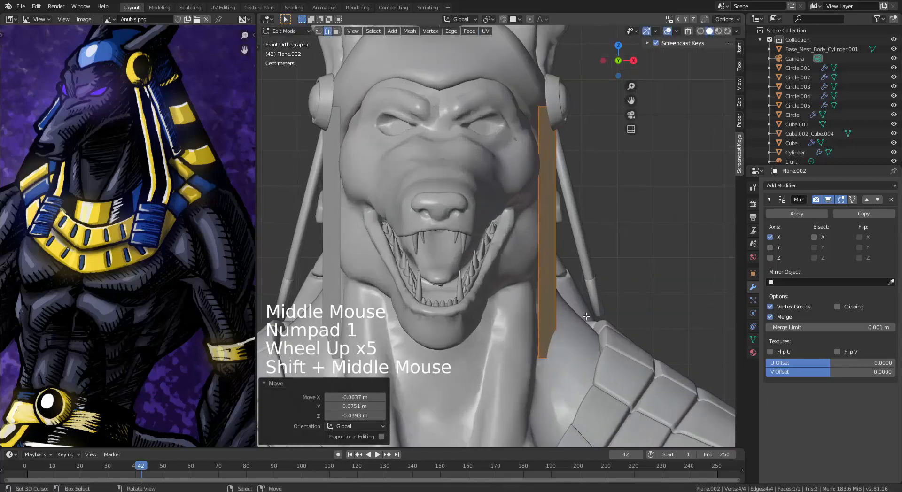
key("g")
left_click(592, 331)
key("r")
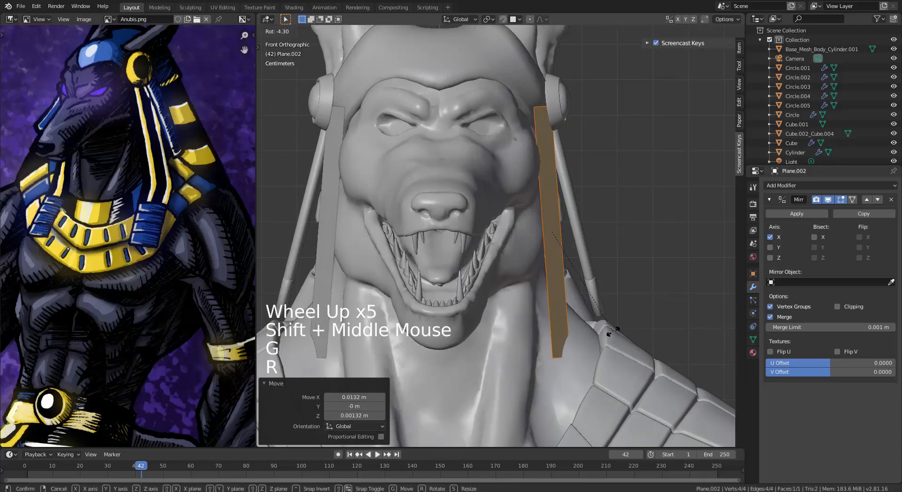
left_click(589, 329)
middle_click_drag(590, 329, 577, 315)
key("g")
left_click(557, 323)
Step: Tilt the strip slightly in side view under the ear ornament, then fine-tune its angle by 0.165° from another view
scroll(557, 323, "up", 2)
key("KP_3")
scroll(648, 290, "down", 2)
scroll(649, 289, "down", 3)
scroll(610, 301, "up", 6)
key("r")
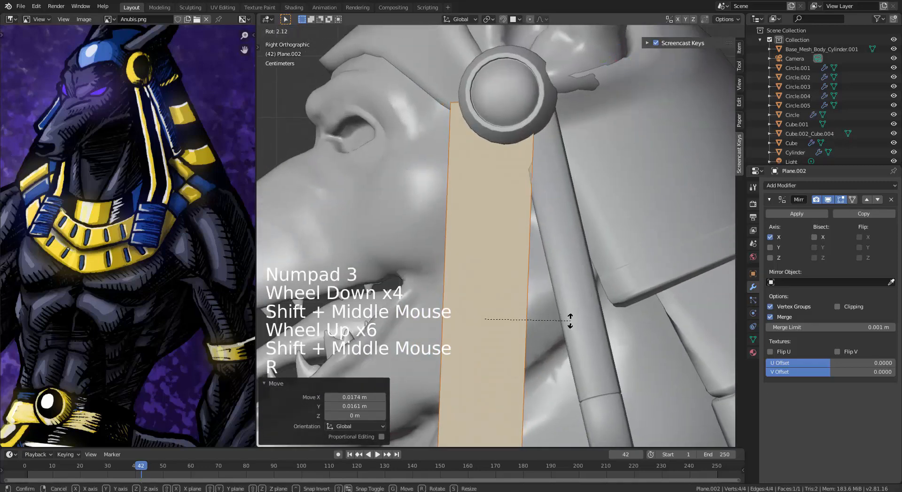
left_click(590, 320)
middle_click_drag(591, 319, 640, 96)
middle_click(611, 243)
key("r")
left_click(688, 367)
Step: Move the strip's top edge 0.0095 m in X, -0.00315 m in Y and 0.0259 m in Z toward the ear ornament
key("2")
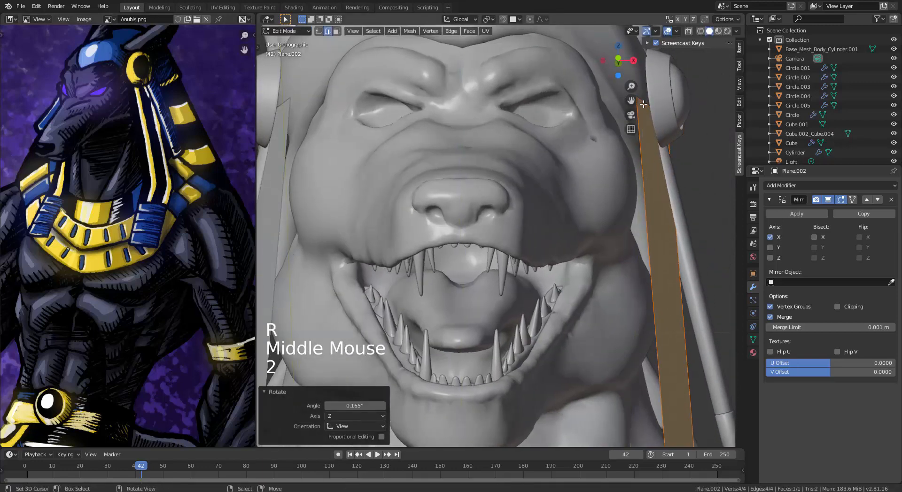
right_click(653, 132)
middle_click_drag(653, 132, 649, 71)
key("g")
left_click(655, 156)
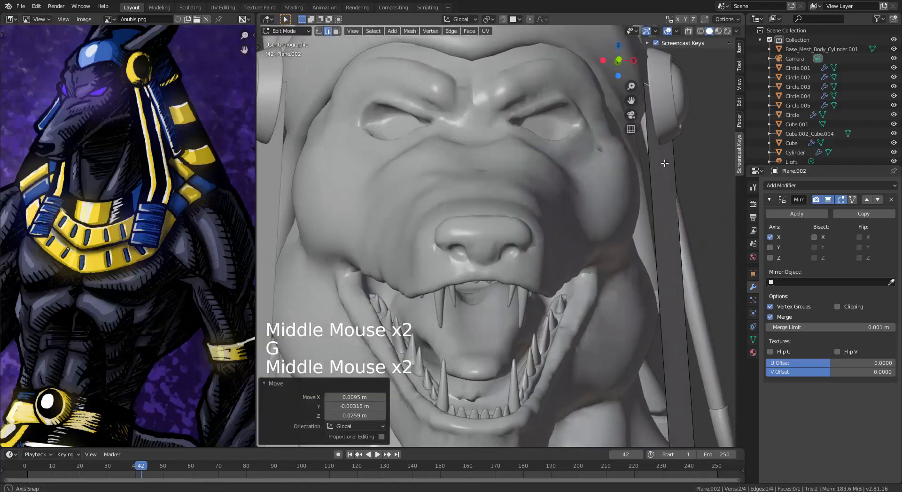
Step: Add a crosswise loop cut near the strip's top and move it -0.0231 m in X, -0.00284 m in Y and 0.0472 m in Z
key("ctrl+r")
left_click(649, 66)
left_click(660, 77)
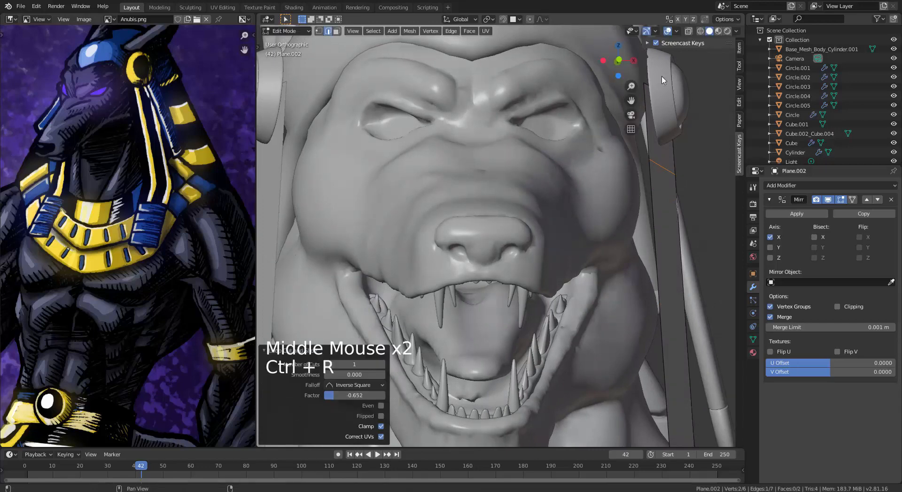
key("g")
left_click(659, 175)
middle_click_drag(658, 174, 646, 172)
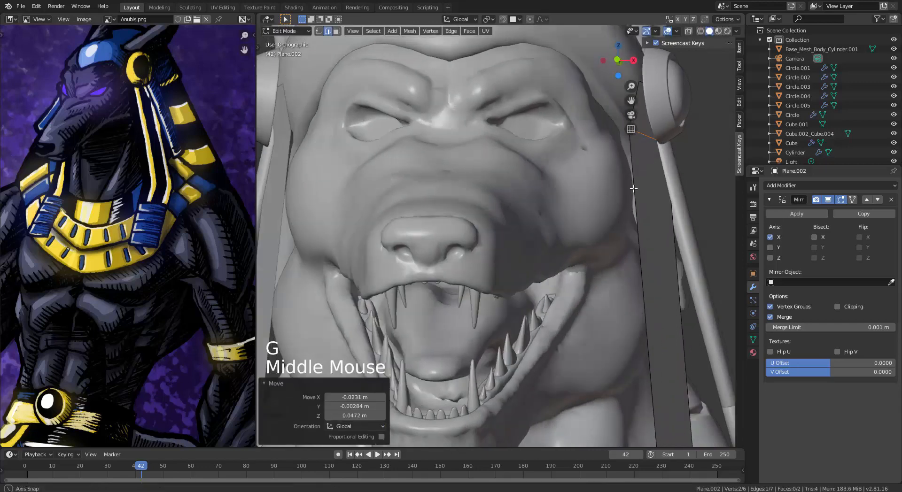
Step: Reposition individual edges at the strip's upper end so it tucks under the round ear ornament
middle_click_drag(653, 139, 628, 134)
right_click(613, 84, "alt")
middle_click_drag(614, 84, 571, 157)
scroll(545, 170, "down", 2)
right_click(566, 143)
key("g")
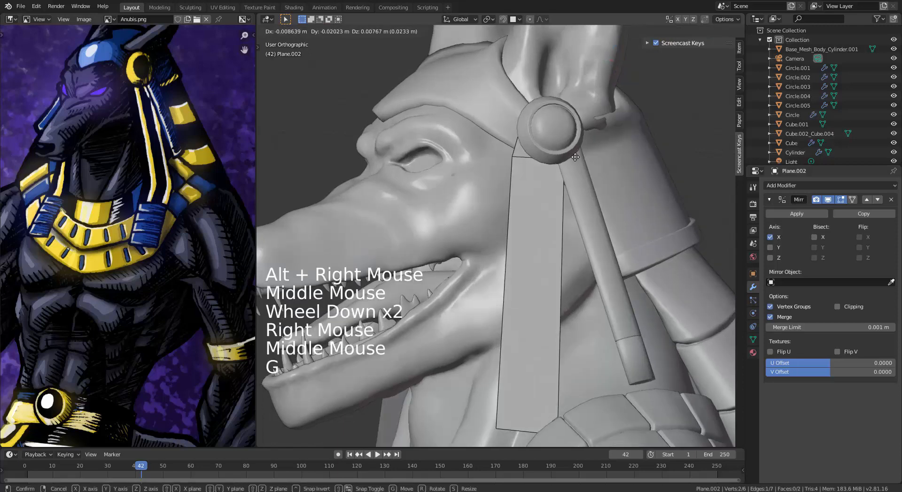
left_click(571, 156)
right_click(523, 138)
key("g")
left_click(524, 134)
Step: Rotate the strip's bottom edge about global Z and move it -0.00592 m in X, -0.0244 m in Y and -0.00679 m in Z
scroll(523, 223, "down", 4)
middle_click_drag(523, 223, 566, 226)
right_click(551, 321, "alt")
key("r")
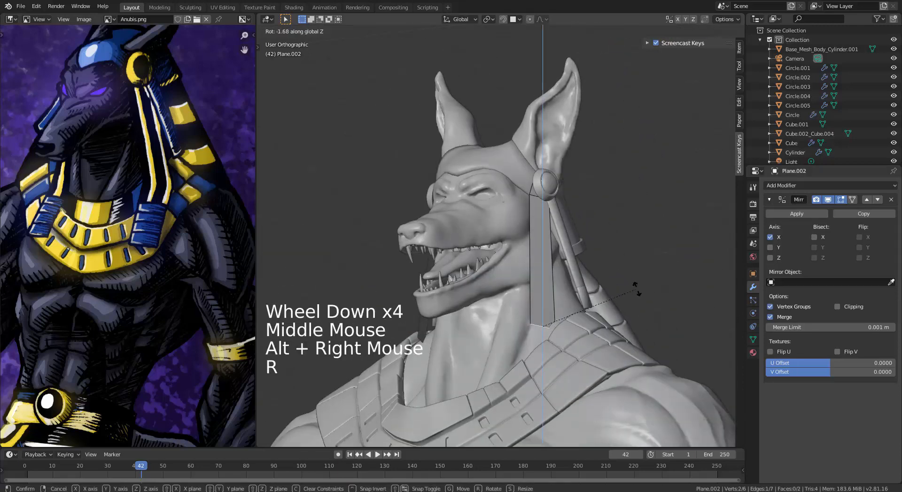
left_click(583, 205)
middle_click_drag(583, 206, 528, 256)
key("g")
left_click(557, 340)
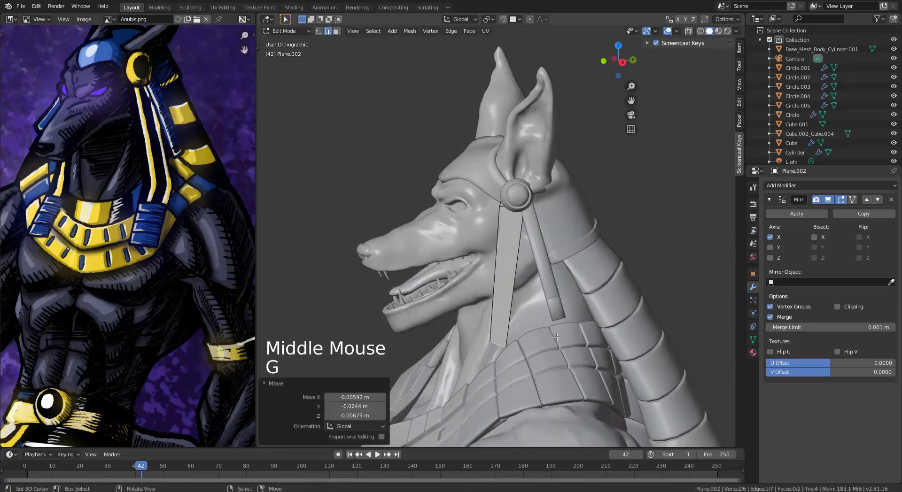
Step: Extrude the strip's bottom edge -0.0176 m in X, -0.139 m in Y and -0.163 m in Z toward the collar
key("e")
left_click(530, 380)
middle_click(529, 380)
middle_click_drag(530, 380, 610, 382)
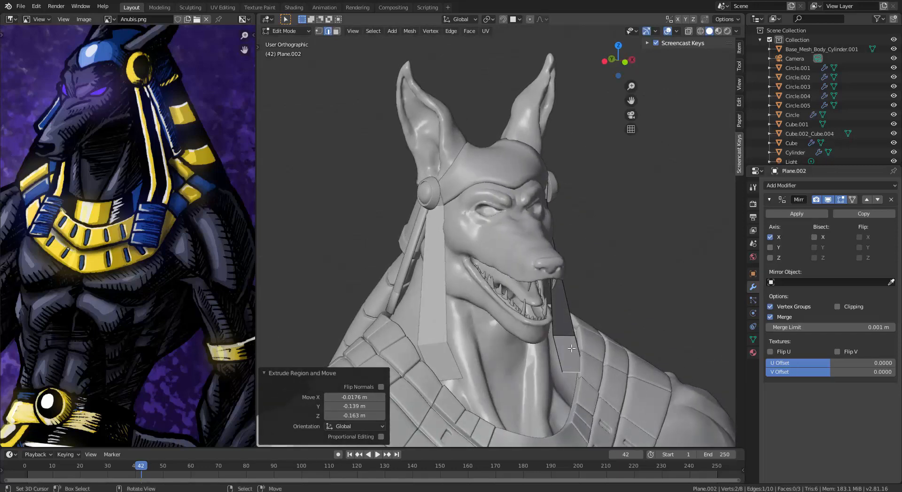
Step: Enlarge the newly extruded lower face of the strip and reposition it over the collar
key("3")
right_click(571, 348)
key("s")
middle_click_drag(621, 376, 554, 400)
key("g")
left_click(627, 383)
middle_click(626, 383)
right_click(565, 382, "alt")
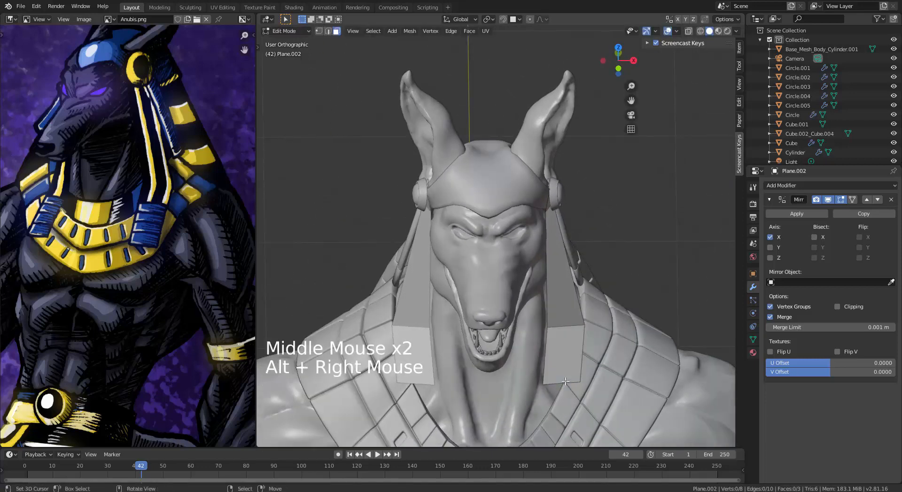
Step: Widen the strip's bottom edge and move it down over the collar, finishing with 0.0385 m in X, -0.0878 m in Y and -0.125 m in Z
key("2")
right_click(588, 402)
key("s")
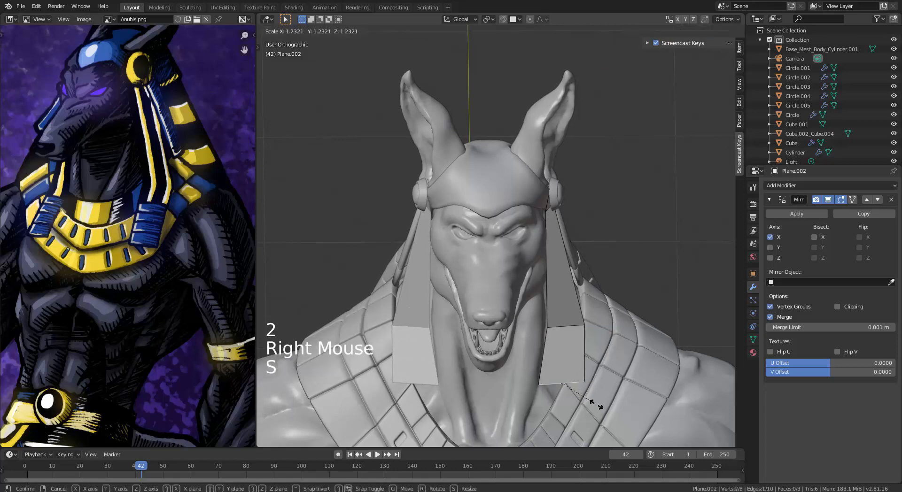
key("g")
left_click(585, 406)
middle_click_drag(569, 404, 523, 348)
key("g")
left_click(588, 397)
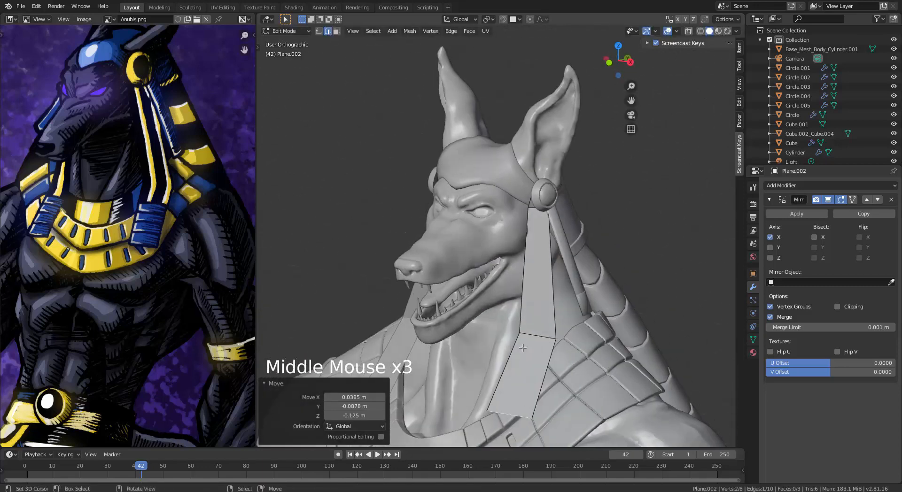
Step: Adjust the position of the edge on the strip's upper section beside the jaw
right_click(521, 251)
middle_click_drag(521, 250, 549, 311)
key("g")
left_click(569, 284)
Step: Bevel the crosswise edge at the strip's bend with a 0.13 m width and two segments
right_click(547, 316, "alt")
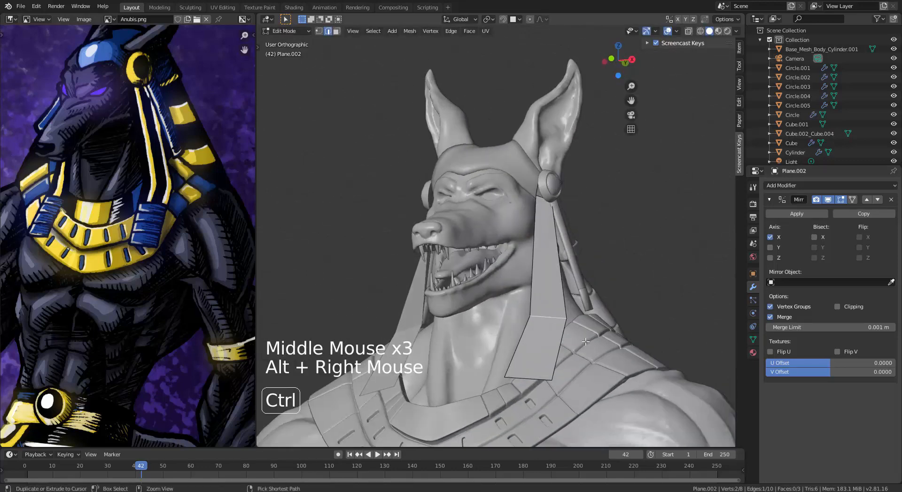
key("ctrl+b")
left_click(599, 367)
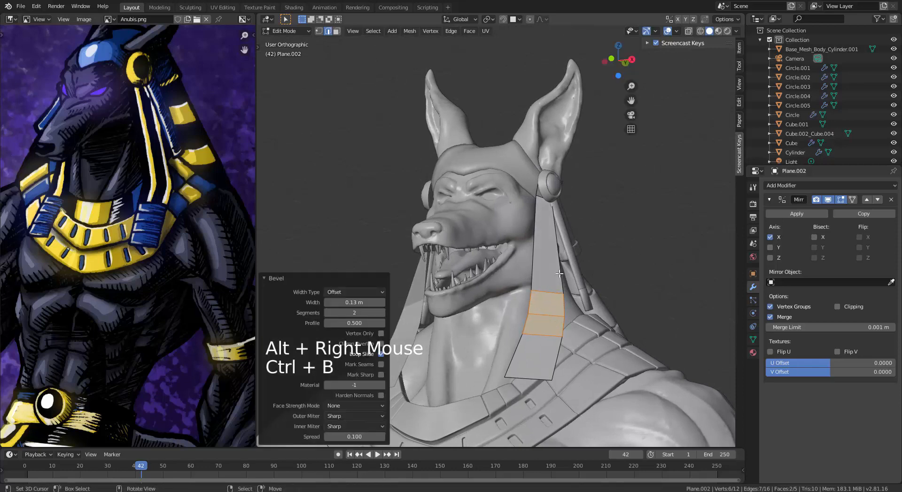
Step: Add a crosswise loop cut in the strip's upper section and bevel it 0.0974 m wide with two segments
key("ctrl+r")
left_click(551, 266)
left_click(550, 266)
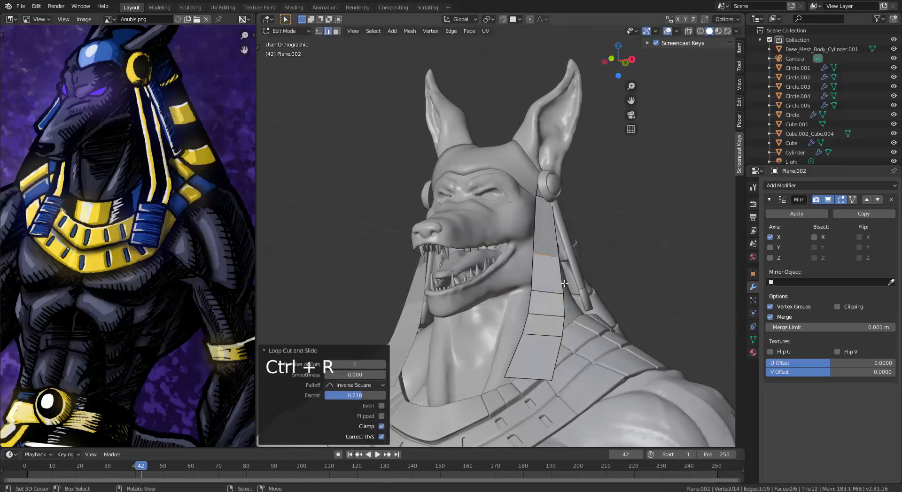
key("ctrl+b")
left_click(592, 328)
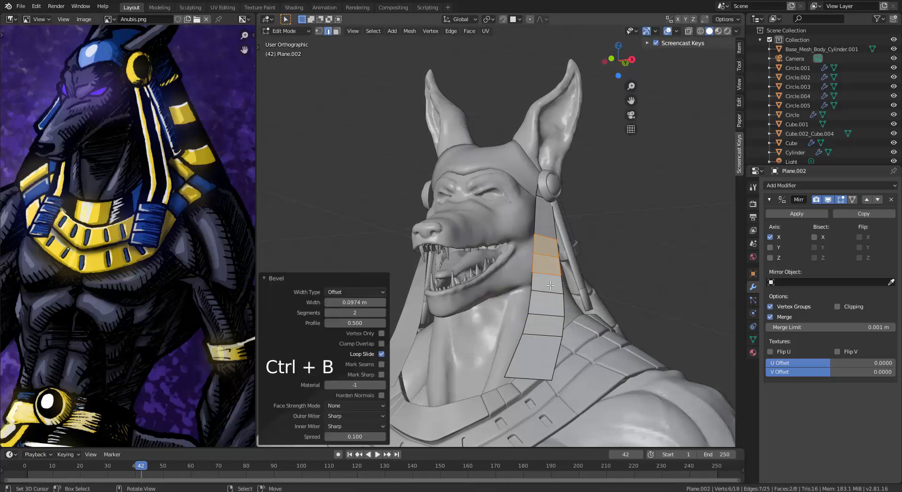
Step: Add a lengthwise loop cut down the middle of the strip
middle_click_drag(592, 328, 574, 344)
key("ctrl+r")
left_click(561, 297)
Step: Extrude all the strip's faces about 0.045 m to give it thickness, and recalculate its normals to the outside
key("a")
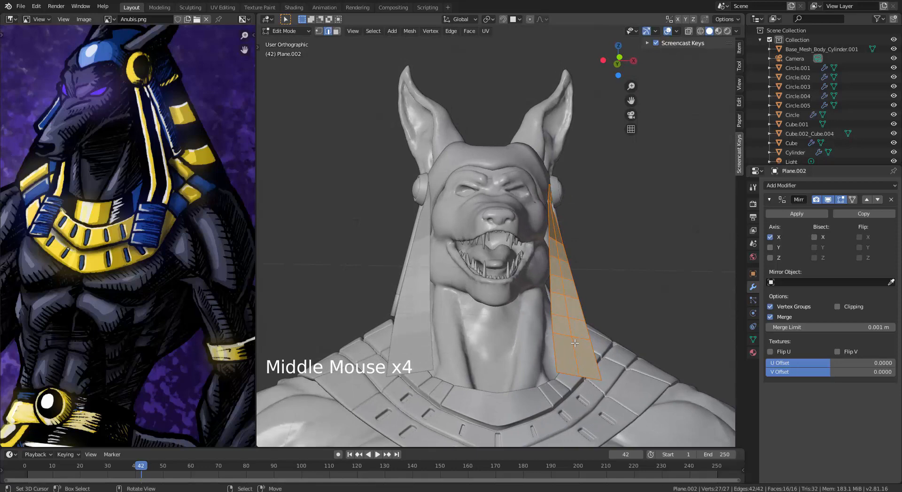
key("e")
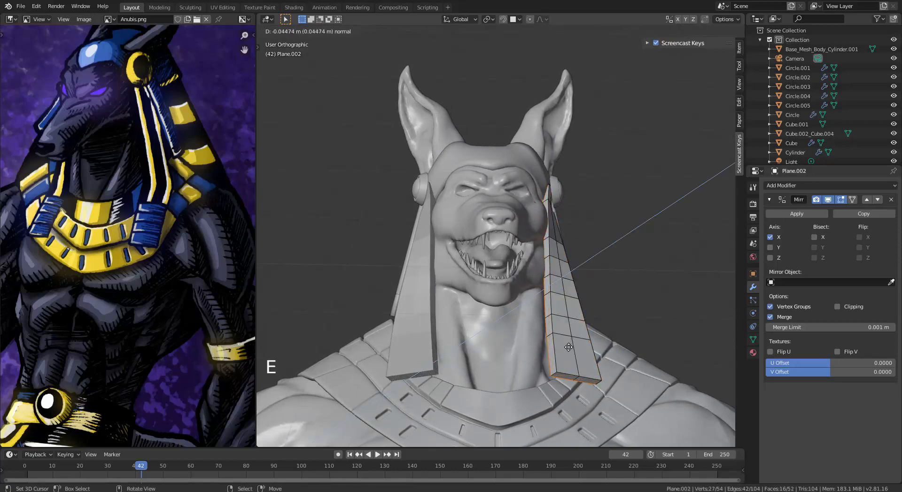
left_click(568, 347)
key("ctrl+l")
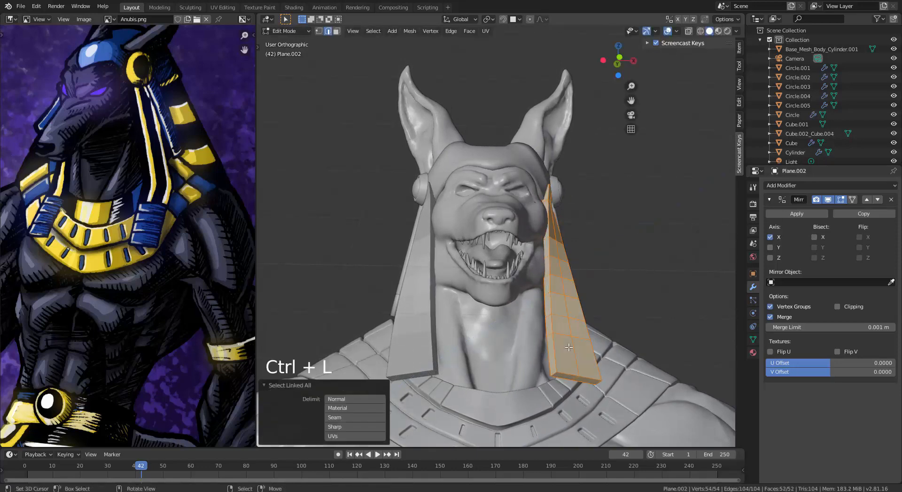
key("alt+n")
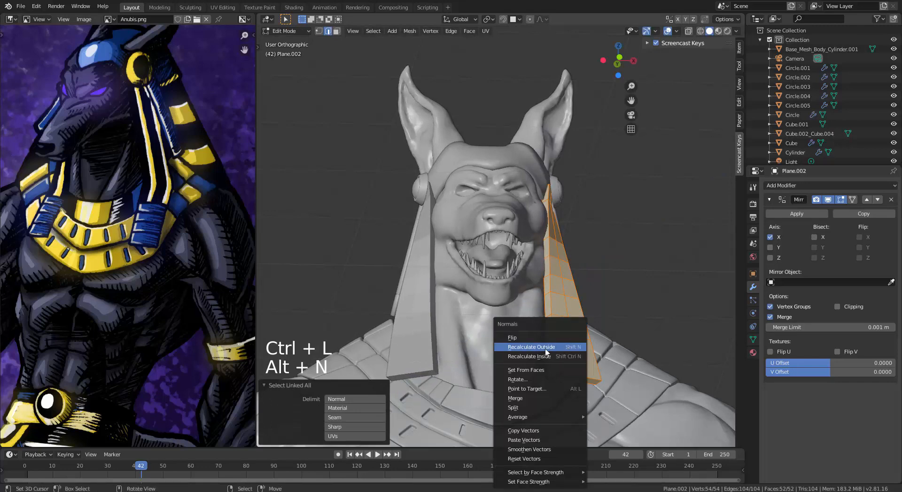
left_click(546, 348)
Step: Add a centred crosswise loop cut in the strip's lowest section and bevel it 0.0836 m wide with two segments
middle_click_drag(564, 263, 515, 345)
scroll(549, 289, "up", 2)
scroll(526, 345, "up", 2)
key("ctrl+r")
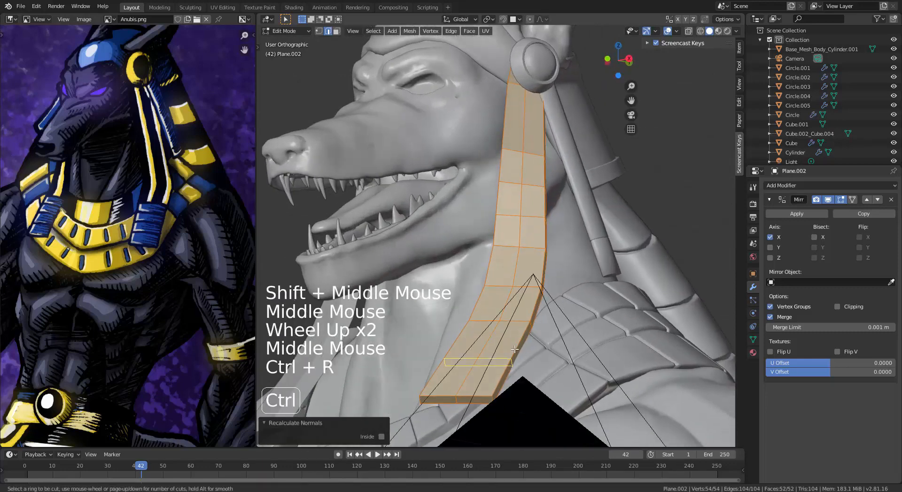
left_click(515, 350)
key("ctrl+b")
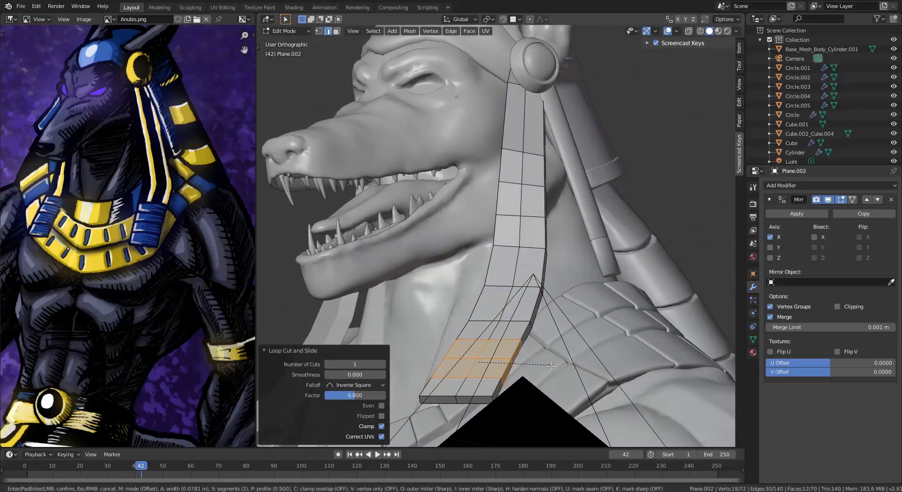
left_click(553, 366)
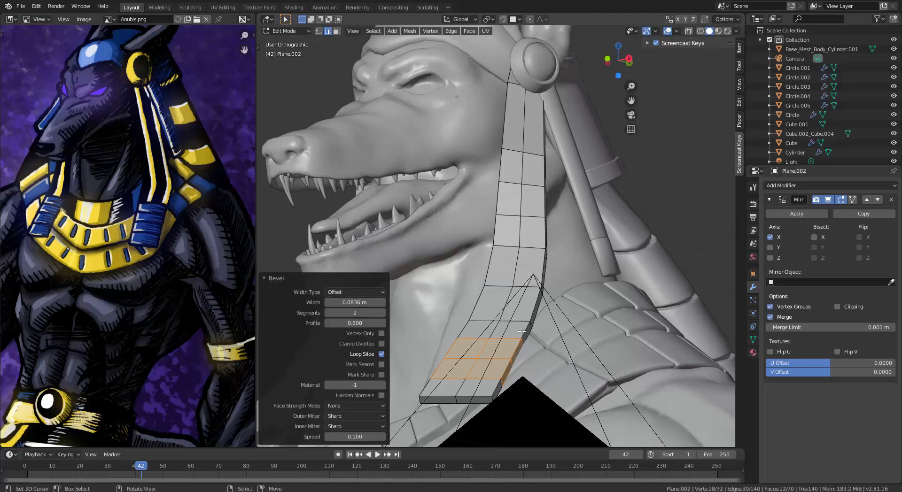
Step: Select the four crosswise edge loops around the lower part of the strip
middle_click_drag(514, 372, 538, 268)
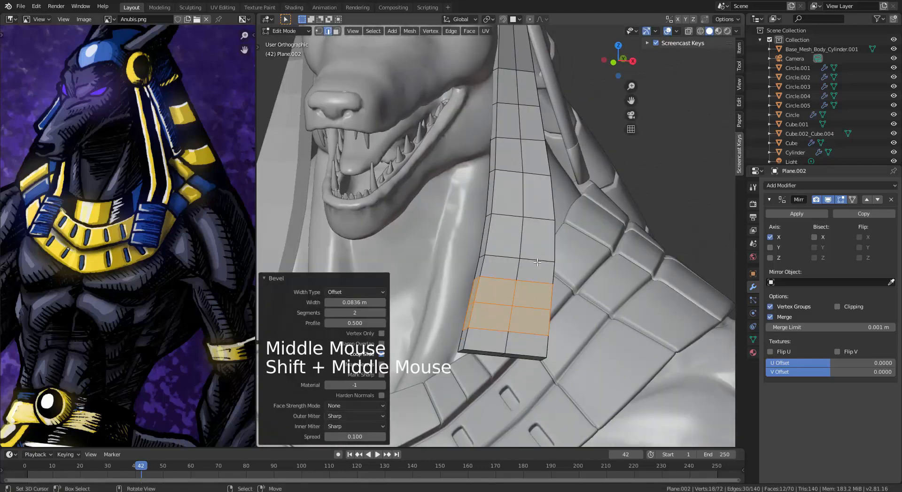
key("2")
right_click(537, 261)
right_click(537, 259, "alt")
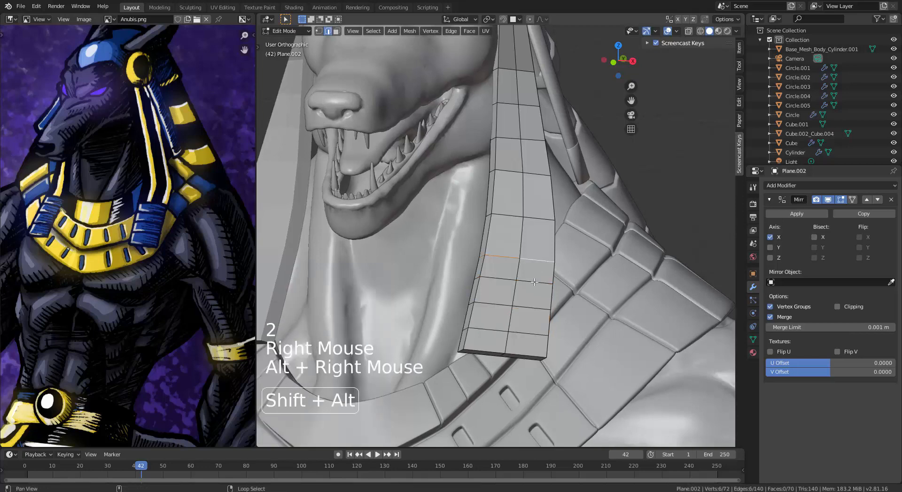
right_click(534, 282, "alt+shift")
right_click(529, 310, "alt+shift")
Step: Try to bevel the four selected edge loops with a 0.00442 m width and two segments
key("ctrl+b")
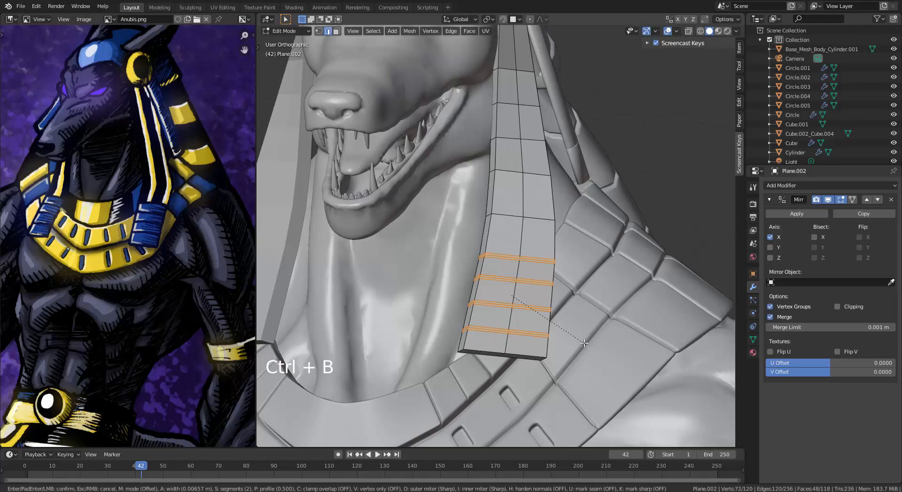
left_click(582, 344)
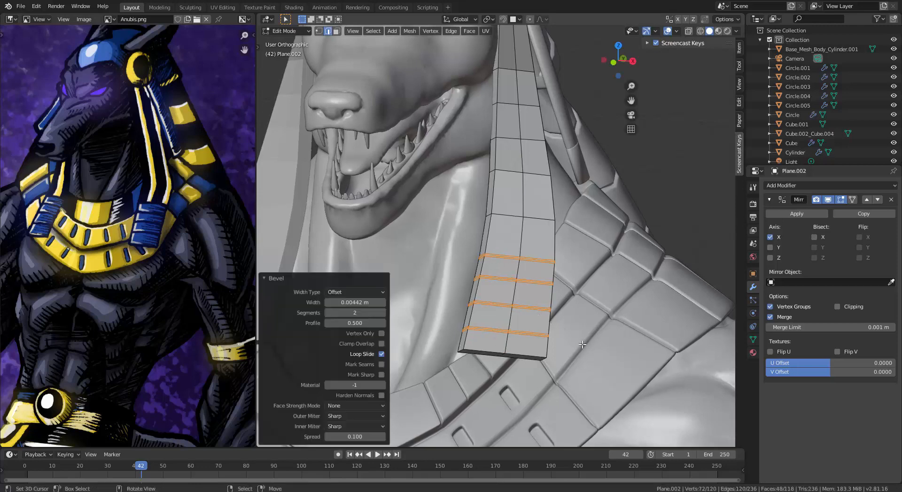
scroll(553, 332, "up", 5)
scroll(552, 332, "up", 2)
middle_click_drag(552, 332, 487, 252, "shift")
scroll(487, 252, "up", 2)
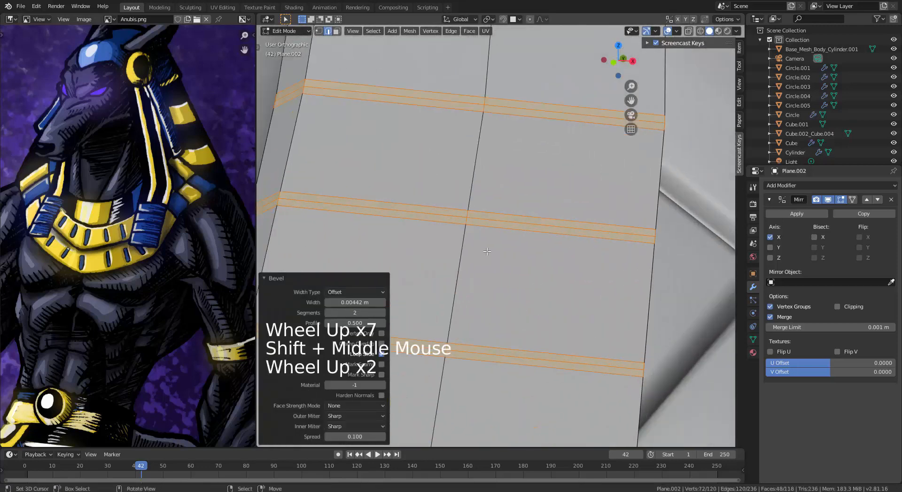
Step: Undo the narrow bevel, returning to the four selected edge loops on the strip
right_click(483, 218, "alt")
key("ctrl+z")
key("ctrl+z")
key("ctrl+z")
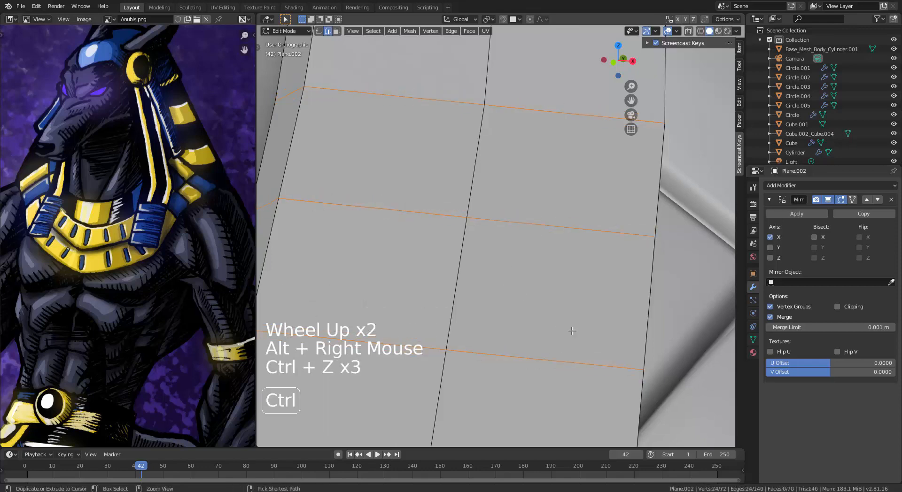
Step: Bevel the four selected edge loops about 0.0017 m wide with two segments, and shrink the second bevel's centre loop slightly inward
key("ctrl+b")
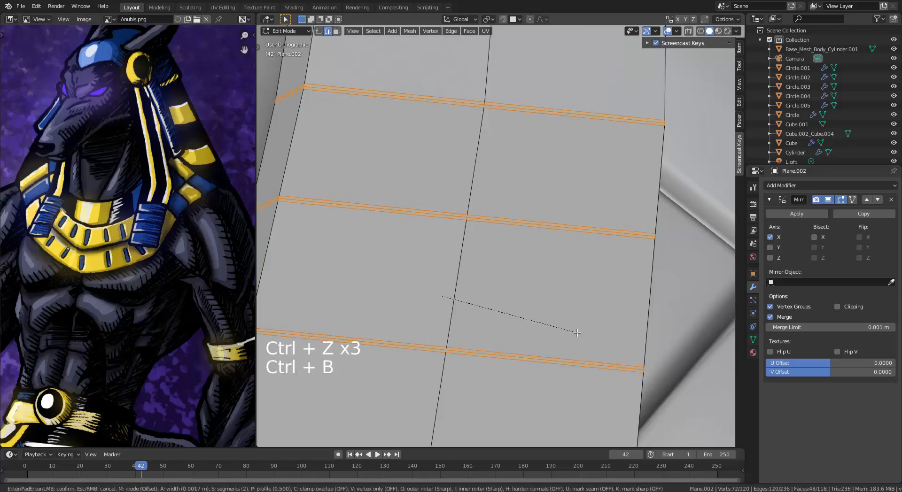
left_click(576, 332)
right_click(549, 225, "alt")
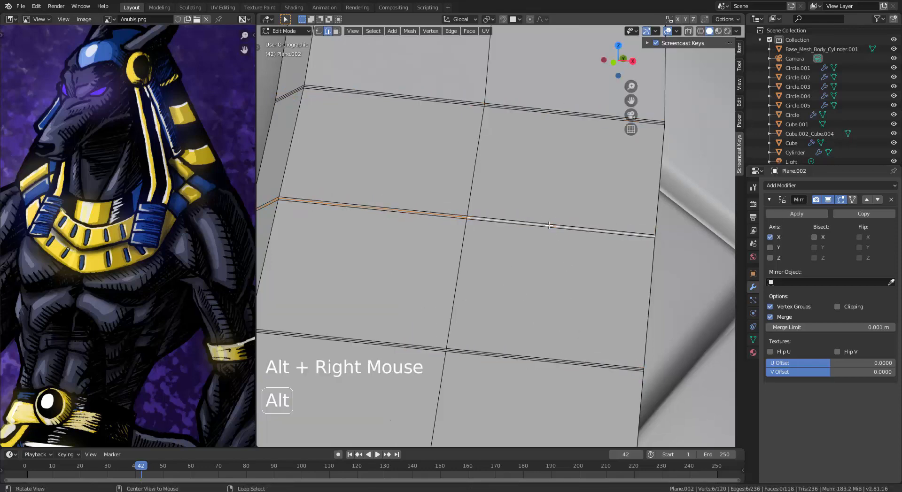
key("alt+s")
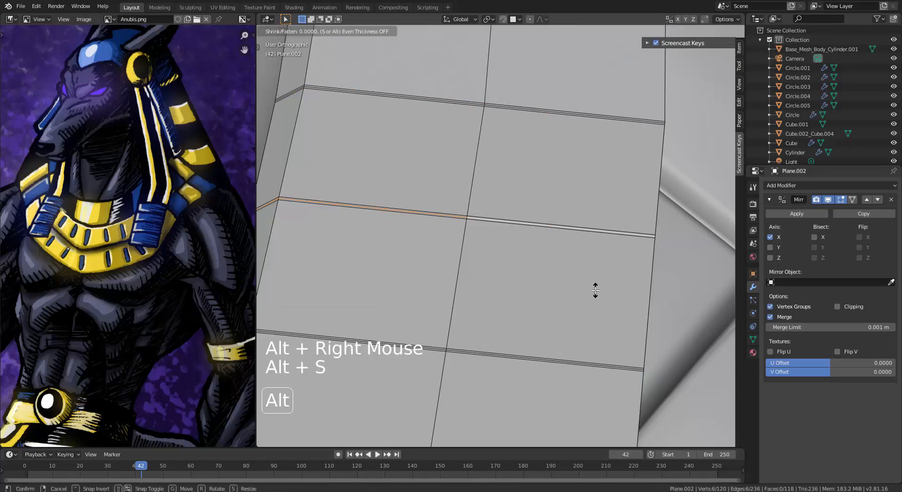
left_click(593, 266)
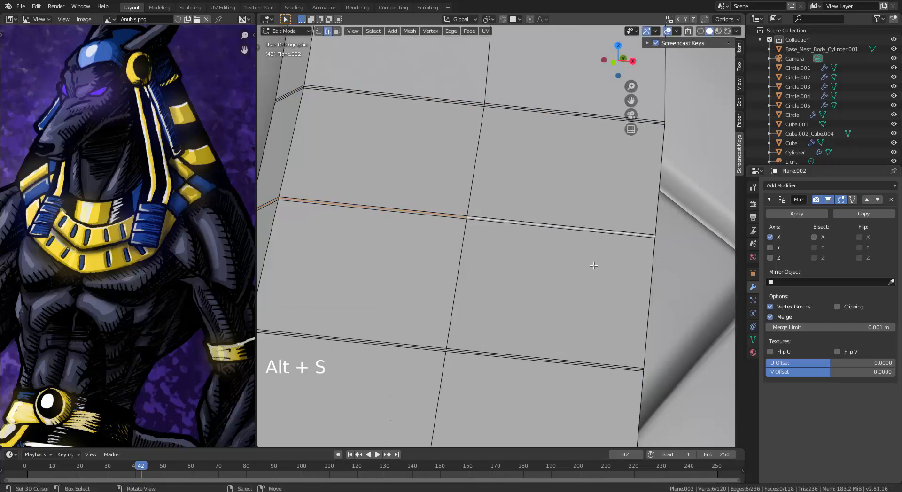
Step: Sink the centre loops of the upper three bevels into the strip by about 0.003 m, deepening them into grooves
right_click(529, 109, "alt+shift")
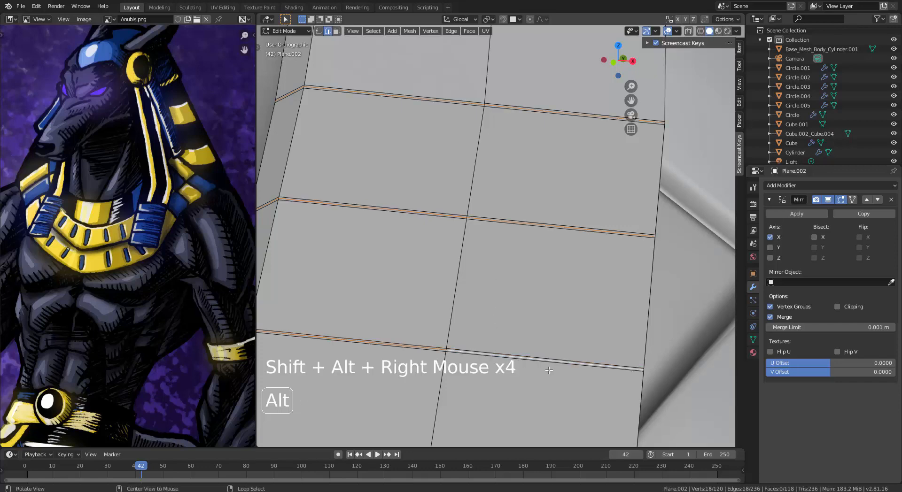
key("alt+s")
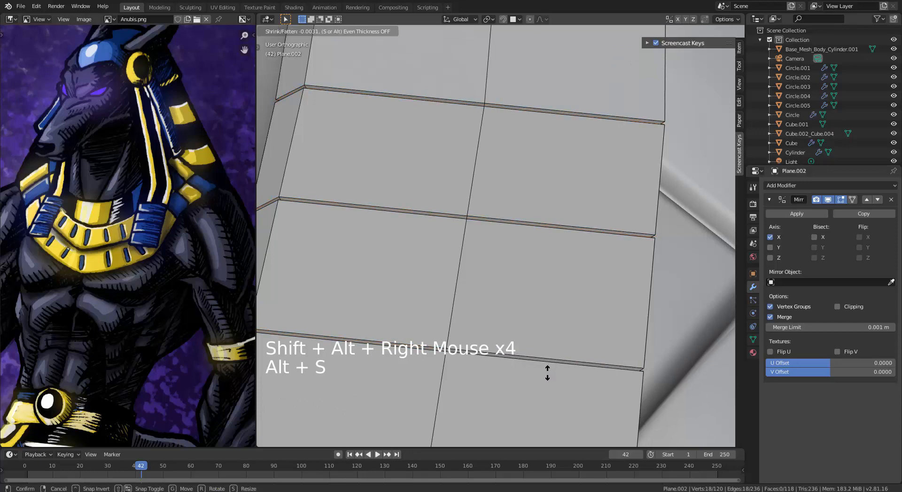
left_click(547, 373)
scroll(547, 373, "down", 4)
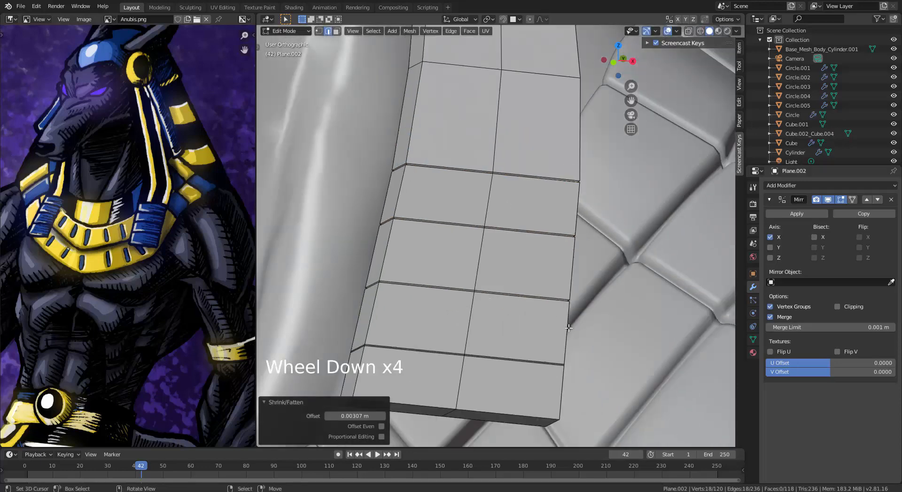
key("alt+s")
left_click(569, 328)
key("Tab")
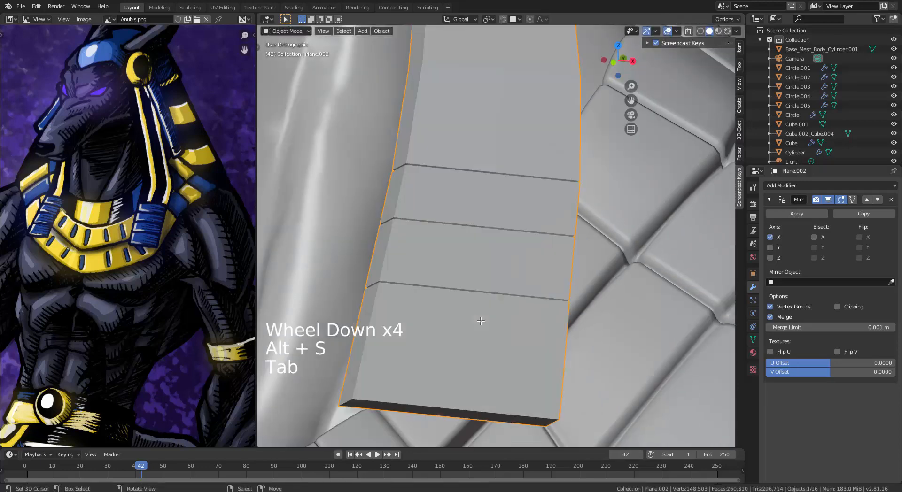
Step: Add a Subdivision Surface modifier to the strip and keep its mesh open for editing
key("Tab")
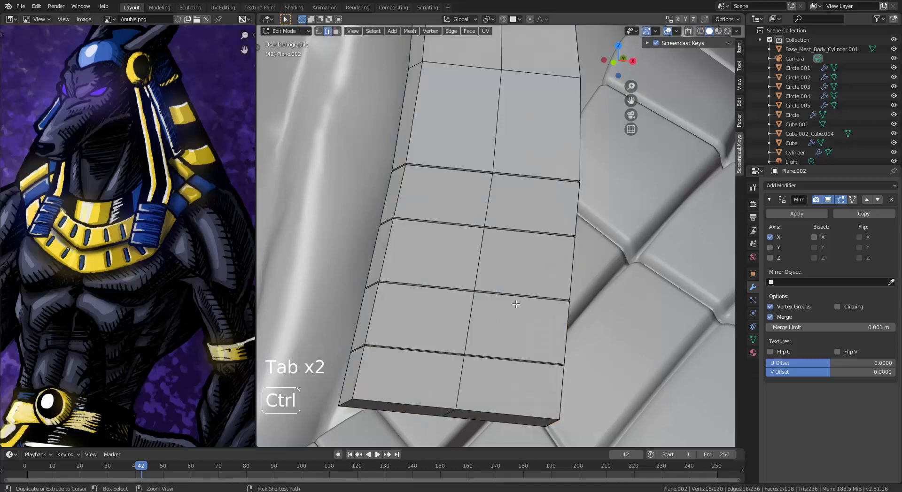
left_click(788, 187)
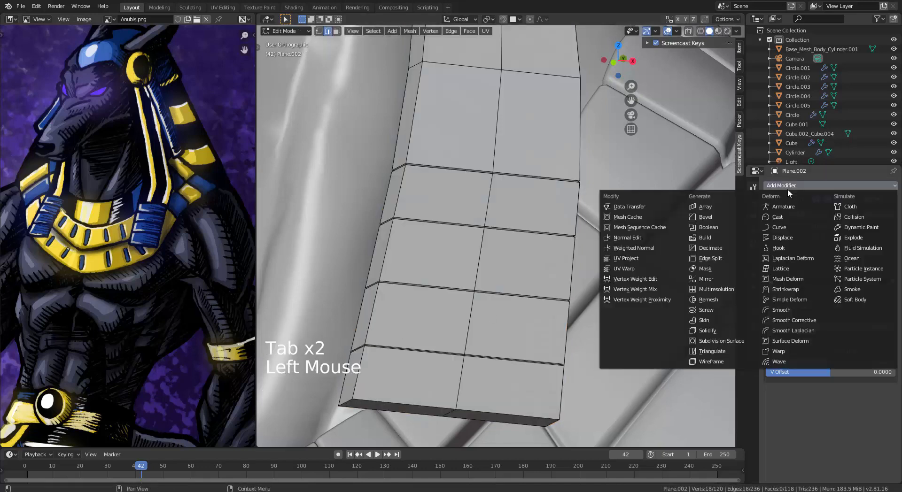
left_click(723, 342)
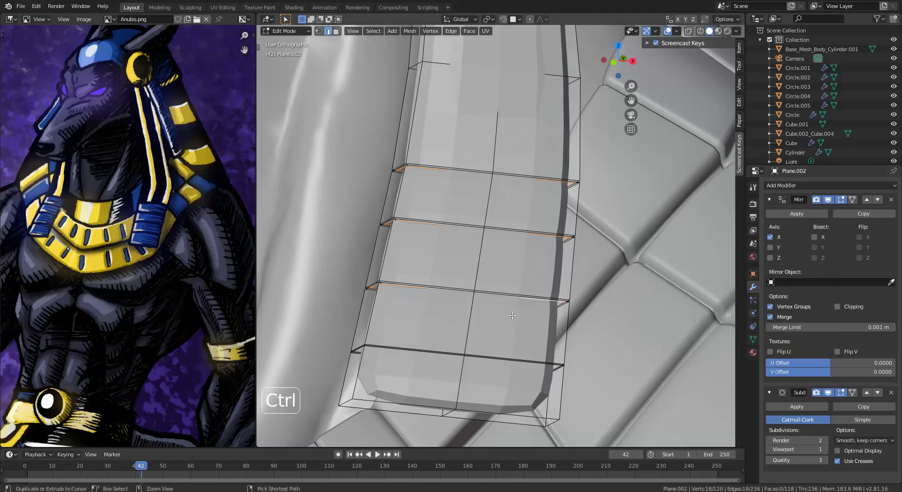
Step: Add supporting edge loops at both ends of the section between the third and fourth grooves, at factors -0.847 and 0.910
key("ctrl+r")
mouse_move(475, 332)
left_mouse_down()
mouse_move(477, 306)
mouse_move(470, 340)
left_mouse_up()
key("ctrl+r")
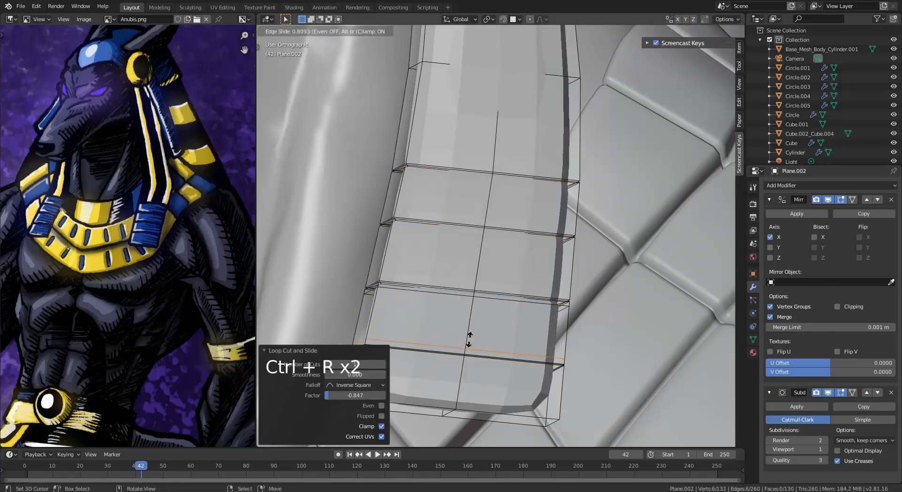
left_click(468, 342)
Step: Add supporting edge loops just below the fourth groove and close to the strip's bottom end
key("ctrl+r")
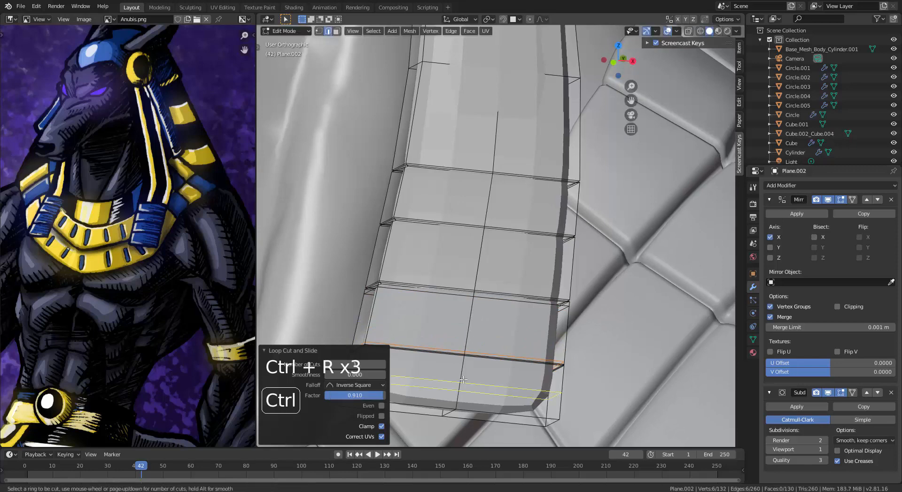
left_click_drag(464, 376, 469, 353)
left_click(464, 402)
key("ctrl+r")
Step: Add supporting edge loops at both ends of the section between the second and third grooves, at factors 0.797 and -0.906
key("ctrl+r")
left_click_drag(484, 252, 485, 245)
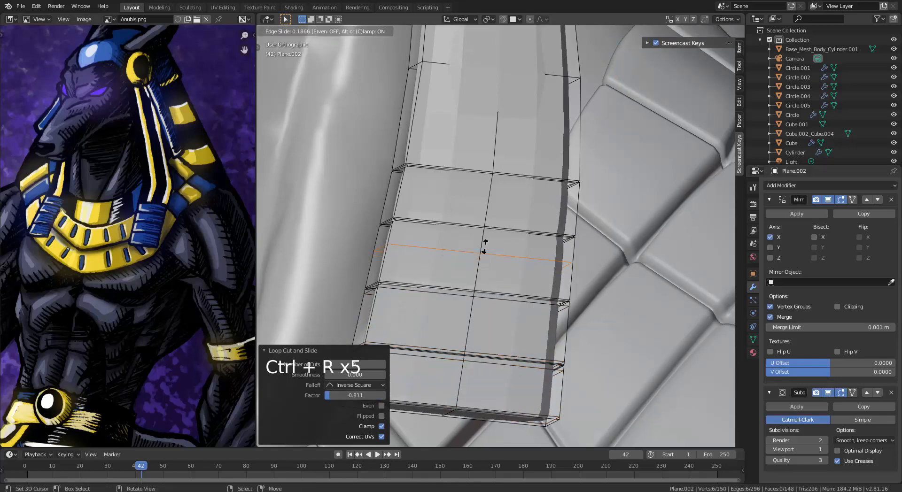
left_click(486, 235)
key("ctrl+r")
left_click(485, 244)
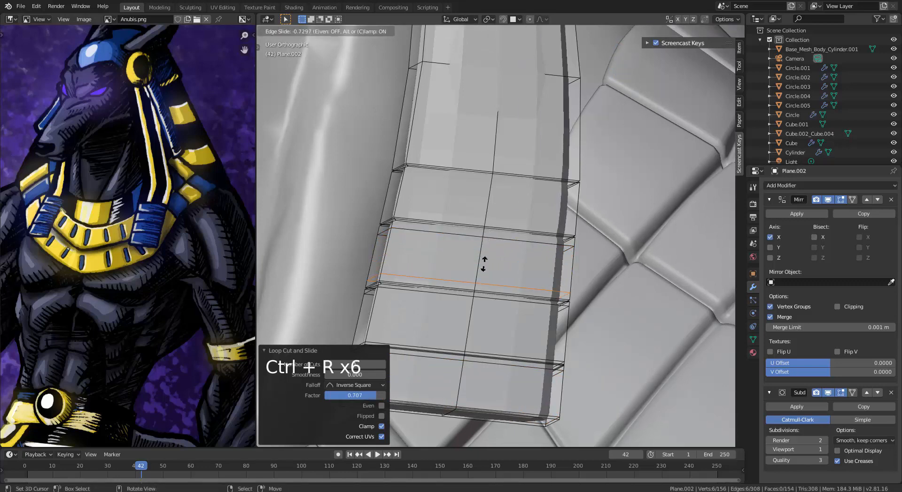
left_click(483, 269)
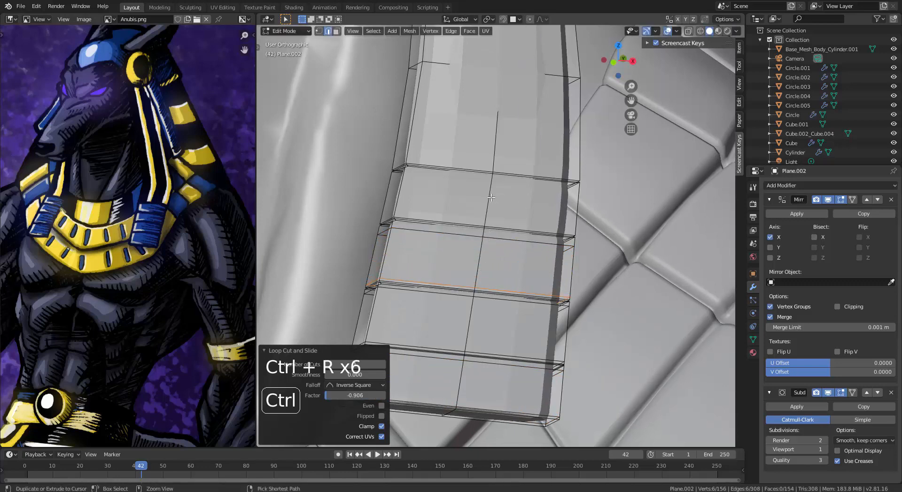
Step: Add supporting edge loops at both ends of the section between the first and second grooves, at factors -0.895 and 0.826
key("ctrl+r")
left_click(491, 198)
left_click(490, 219)
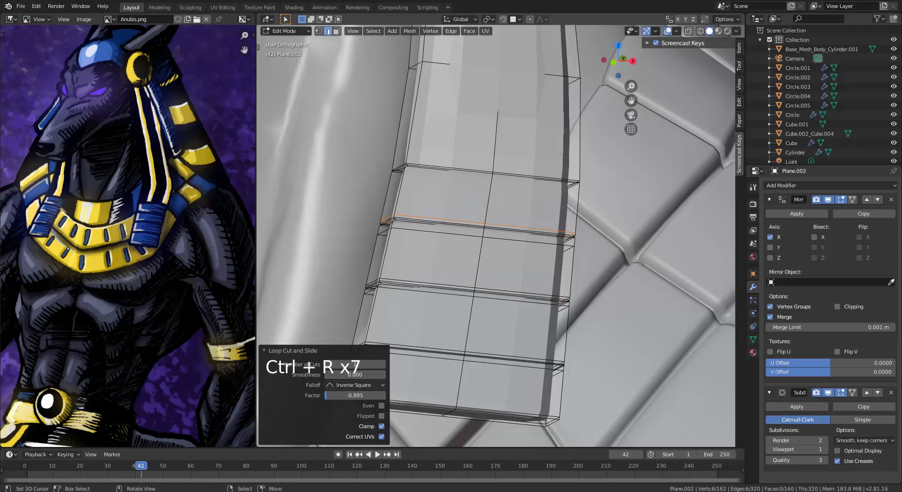
key("ctrl+r")
left_click(491, 199)
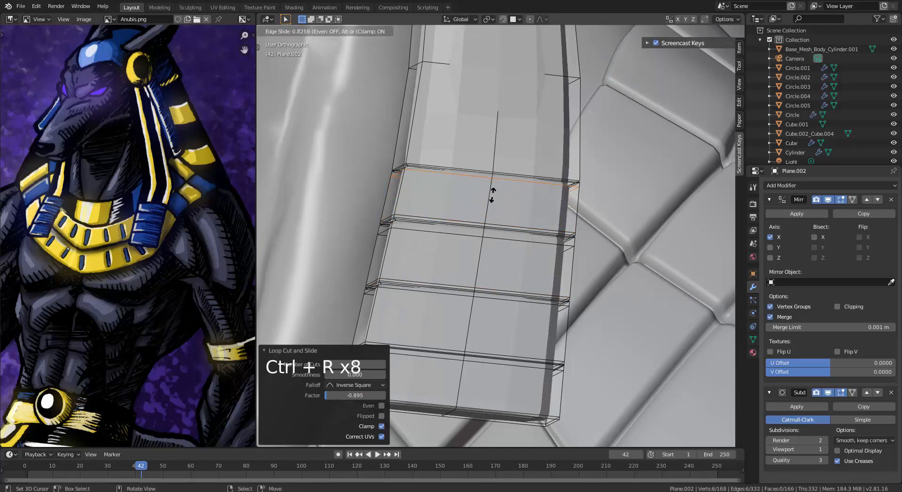
left_click(492, 195)
Step: Add a supporting edge loop just above the strip's first groove and return to Object Mode
key("ctrl+r")
left_click(490, 186)
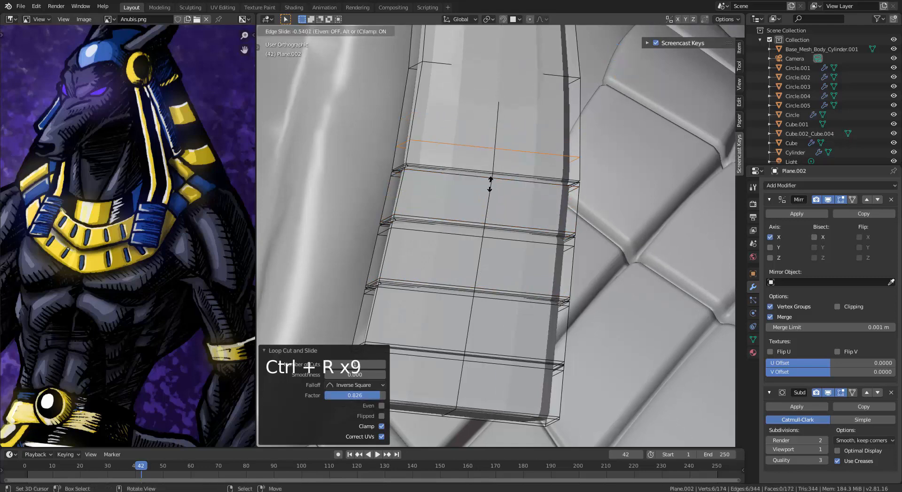
left_click(490, 202)
key("Tab")
scroll(421, 252, "down", 5)
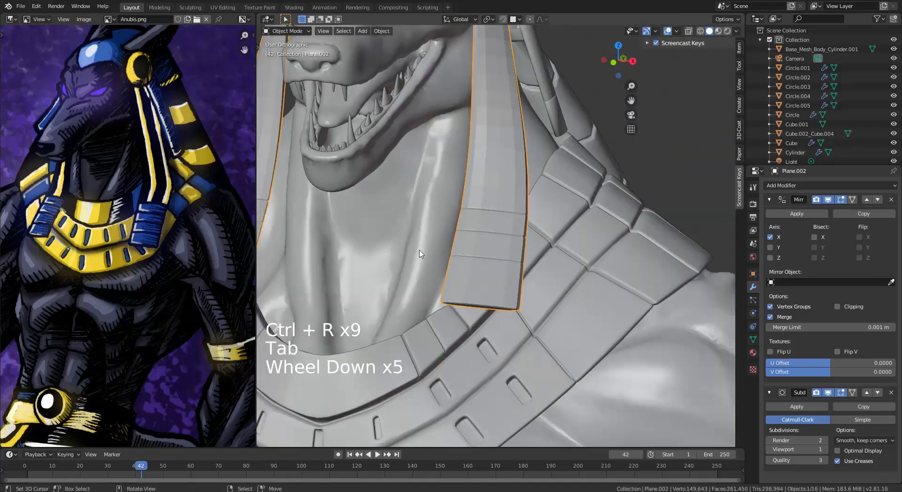
Step: Shade the banded strip smooth and clear the object selection
middle_click_drag(421, 251, 374, 229)
scroll(440, 236, "down", 5)
key("w")
left_click(476, 206)
key("a")
key("a")
key("a")
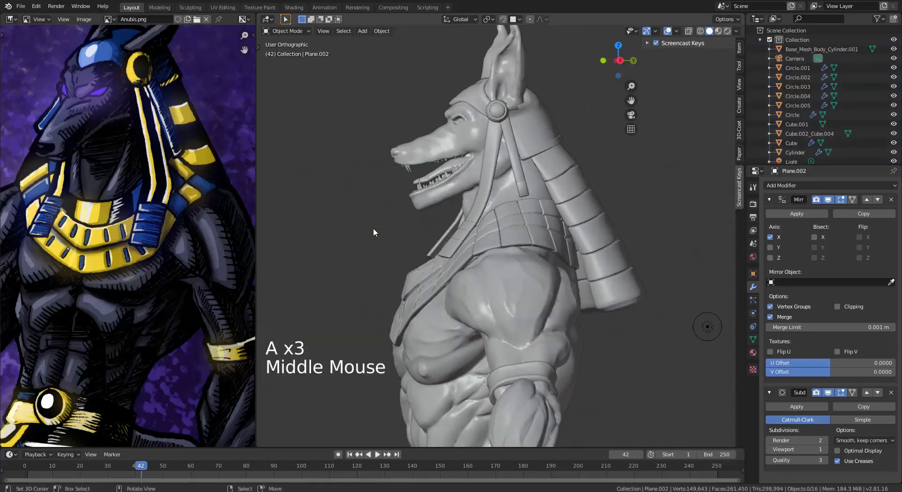
Step: Open the headcloth mesh for vertex editing and move its edge vertex just behind the ear ornament
scroll(373, 229, "up", 2)
middle_click_drag(557, 119, 538, 162, "shift")
right_click(536, 158)
key("Tab")
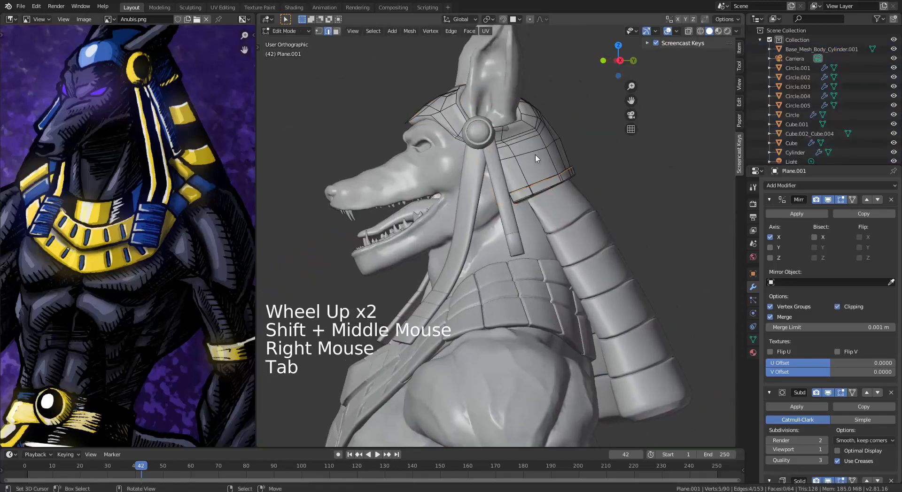
scroll(537, 159, "up", 3)
right_click(499, 57)
key("1")
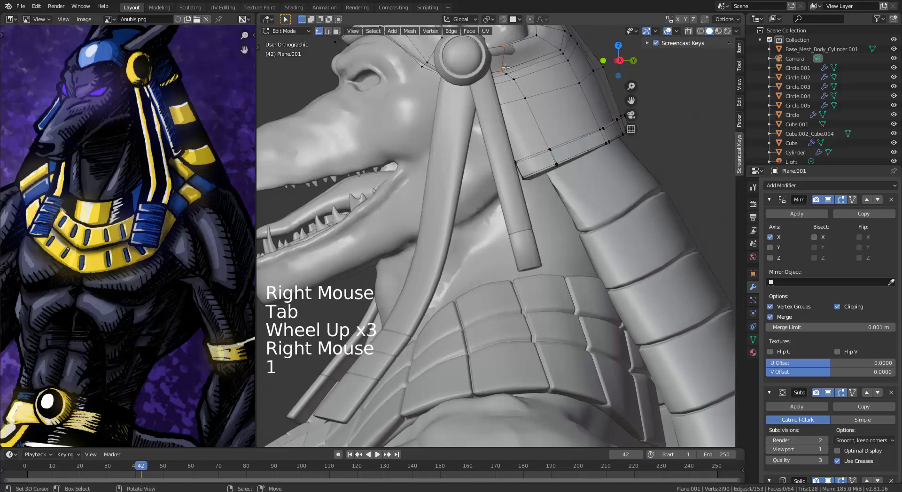
right_click(499, 57)
middle_click_drag(499, 57, 563, 77)
key("g")
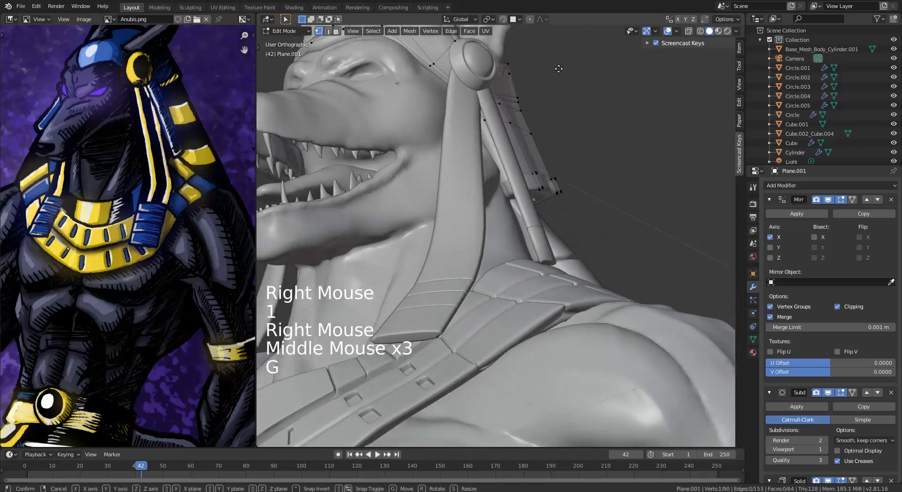
left_click(560, 69)
Step: Nudge two more headcloth vertices below the ear ornament to refine the cloth's side edge
right_click(499, 91)
key("g")
left_click(501, 92)
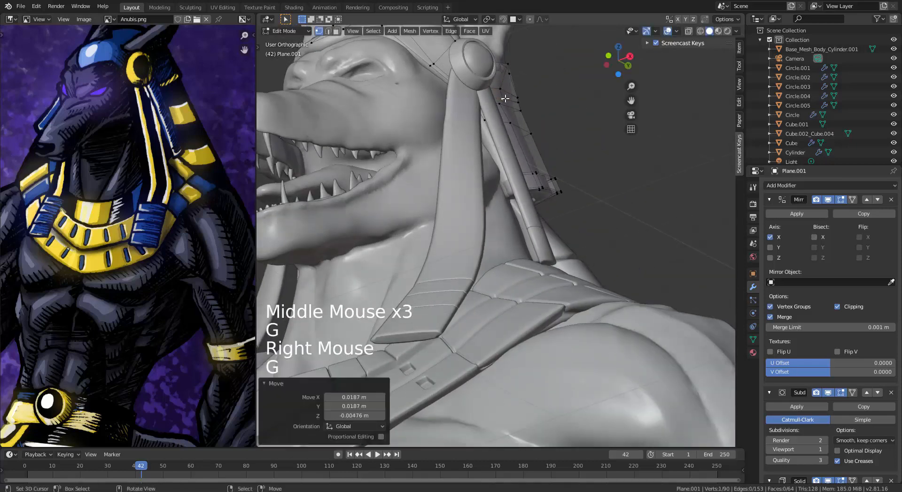
right_click(509, 92)
key("g")
left_click(510, 93)
Step: Reposition the headcloth's upper corner vertex beside the ear ornament and leave mesh editing
right_click(508, 63)
key("g")
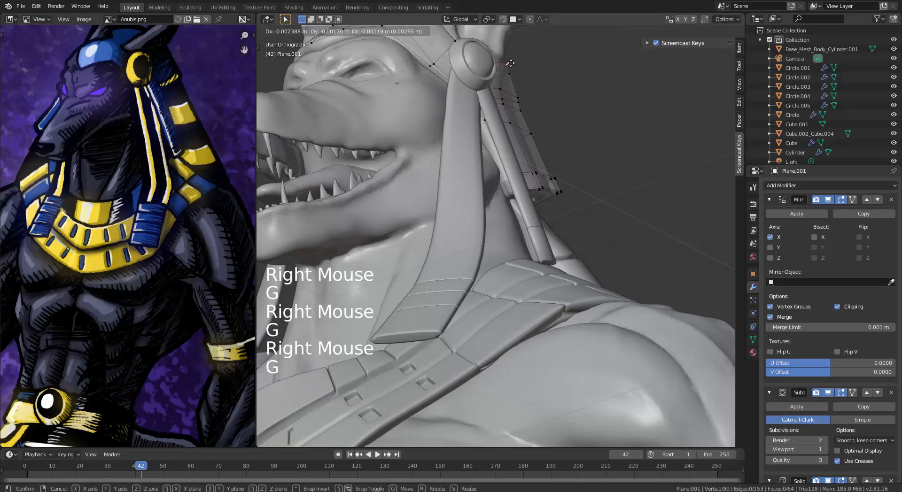
left_click(515, 61)
middle_click_drag(516, 61, 506, 63)
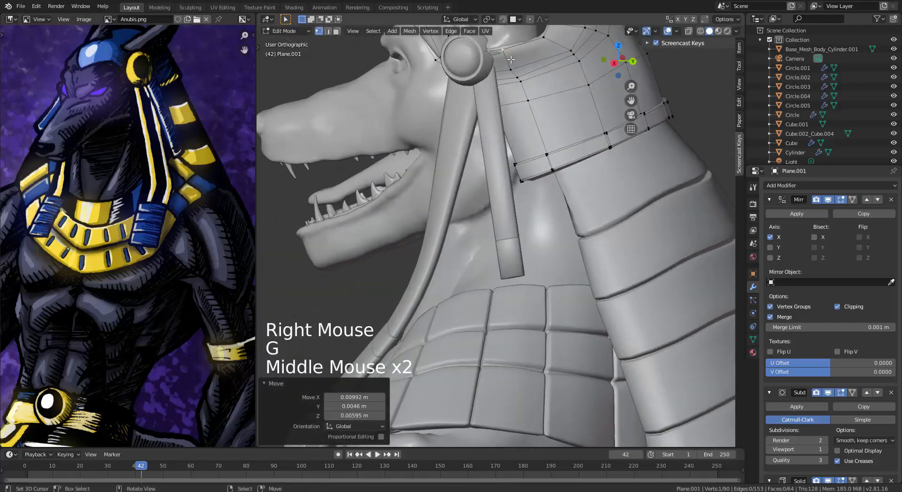
key("g")
left_click(504, 64)
middle_click_drag(500, 81, 480, 87)
key("Tab")
Step: Open the round ear ornament's mesh and move it about 0.0075 m in X, -0.0018 m in Y and -0.0051 m in Z
right_click(480, 88)
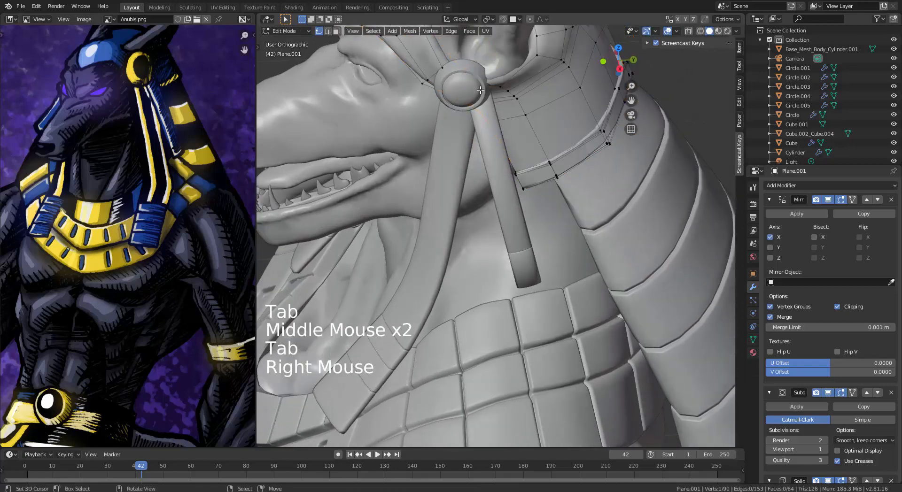
key("Tab")
right_click(475, 87)
key("Tab")
middle_click_drag(477, 89, 505, 140)
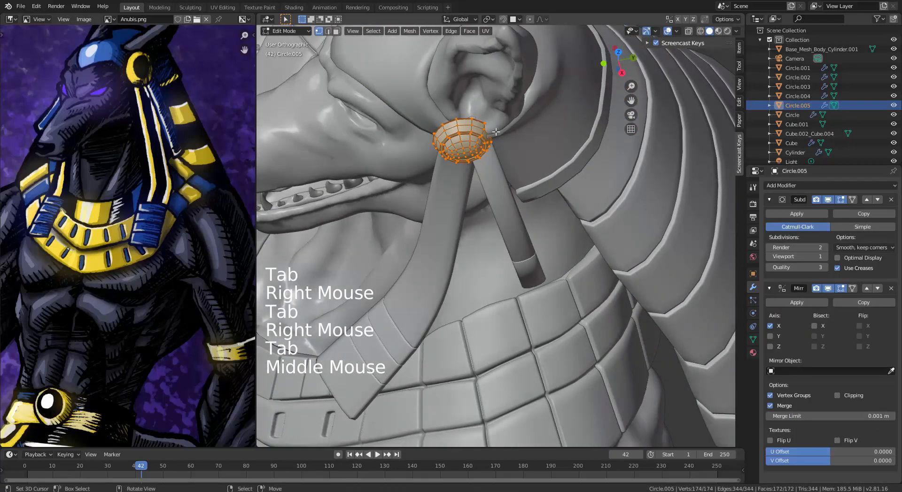
key("g")
left_click(511, 143)
Step: Rotate the ear ornament's mesh slightly about the global Z axis and return to Object Mode
key("r")
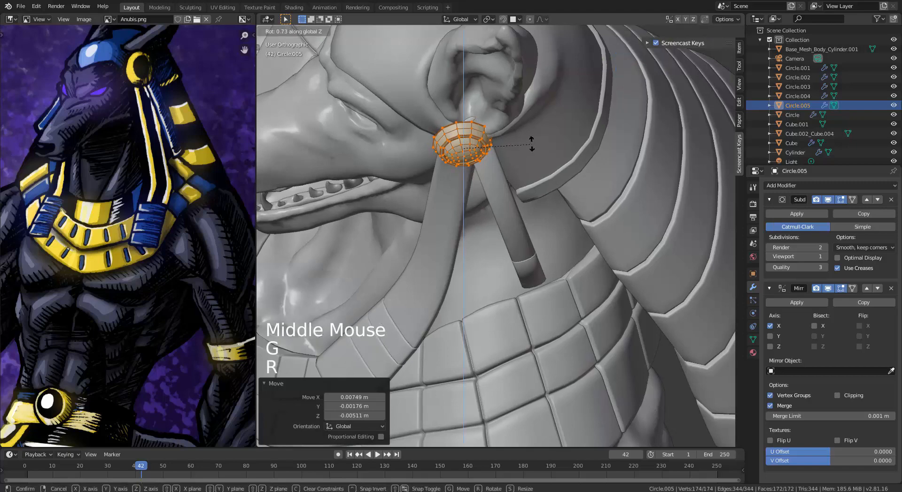
left_click(526, 158)
middle_click_drag(525, 158, 605, 106)
key("Tab")
Step: Examine the whole Anubis figure from several angles and in front view
scroll(541, 140, "down", 5)
scroll(540, 136, "down", 1)
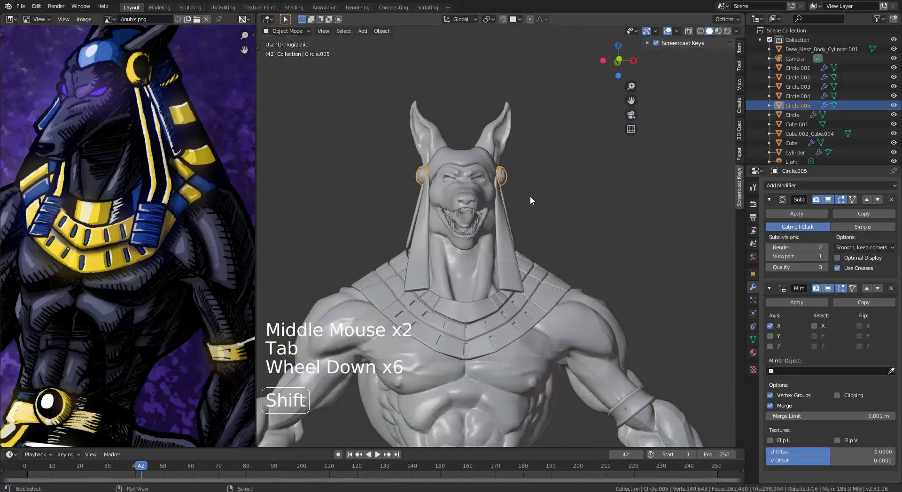
middle_click_drag(530, 196, 541, 169, "shift")
middle_click_drag(541, 169, 440, 214)
scroll(581, 168, "down", 2)
middle_click_drag(475, 267, 466, 174, "shift")
middle_click_drag(511, 243, 570, 280)
key("KP_1")
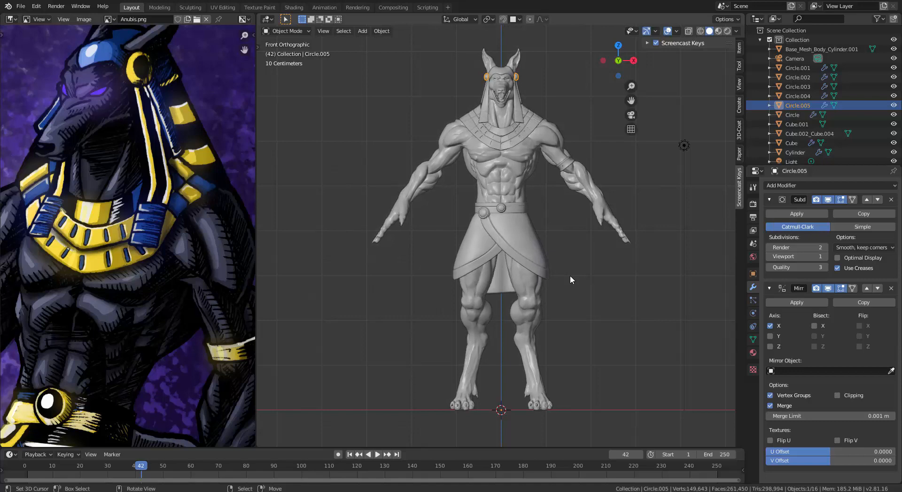
mouse_move(566, 266)
middle_mouse_down("shift")
mouse_move(517, 263)
mouse_move(560, 253)
middle_mouse_up("shift")
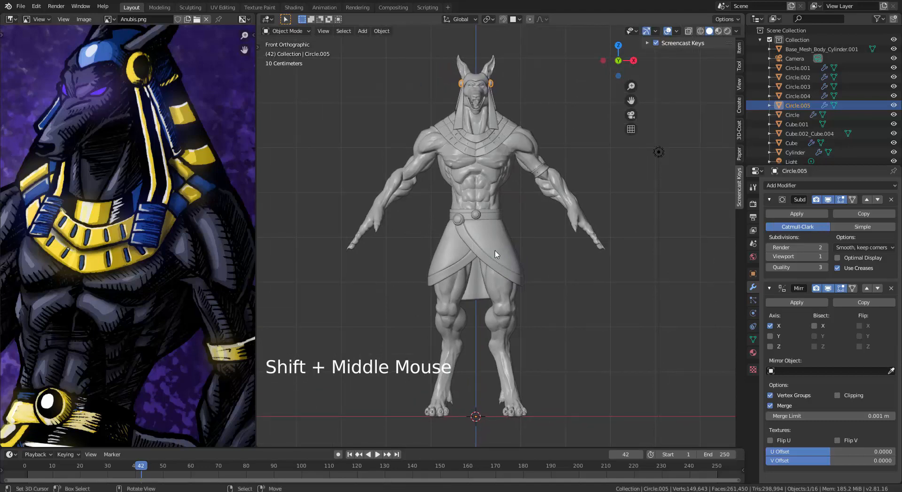